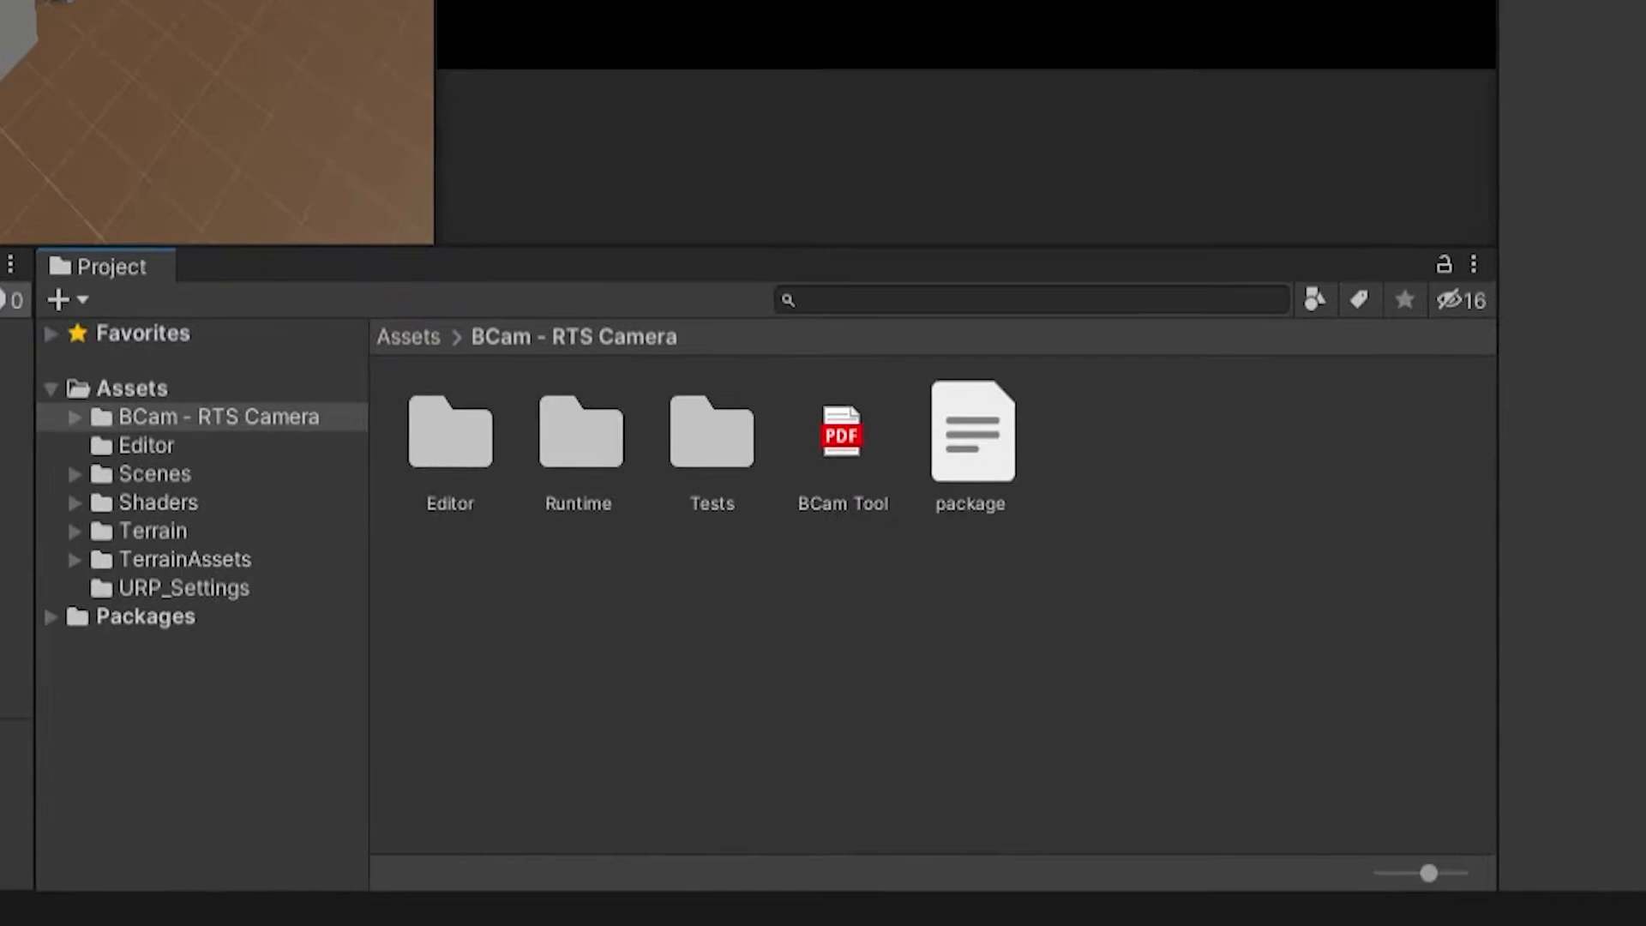
- Expand the BCam - RTS Camera folder and select its BCam Tool PDF documentation
{"action": "left_click", "coordinate": [154, 421]}
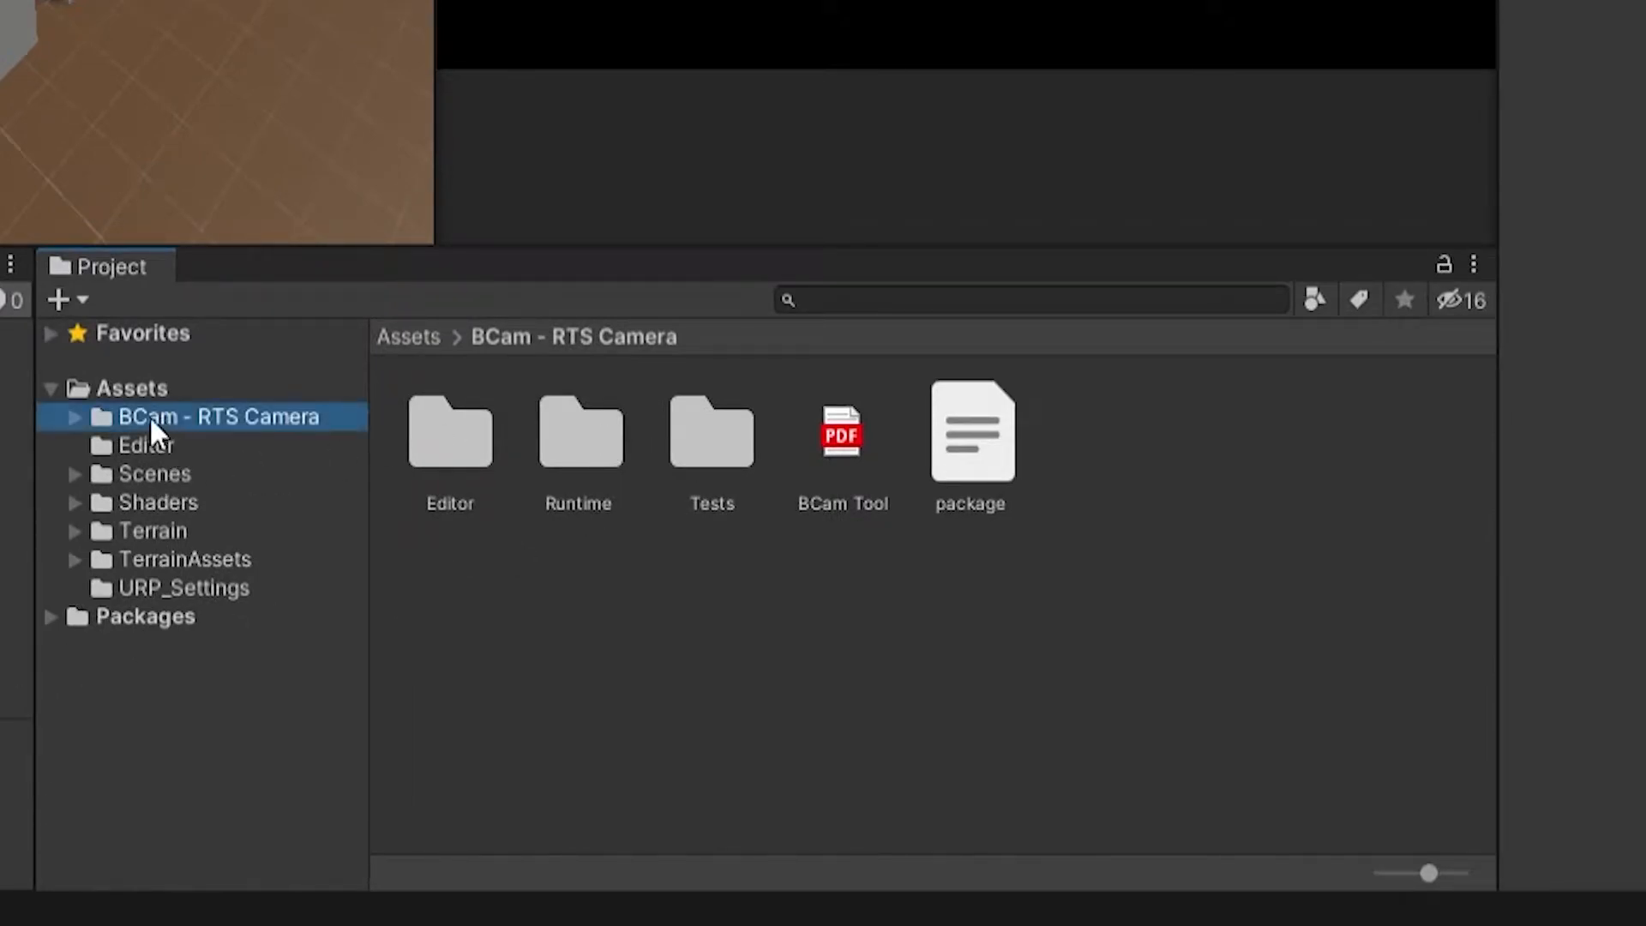
{"action": "left_click", "coordinate": [76, 418]}
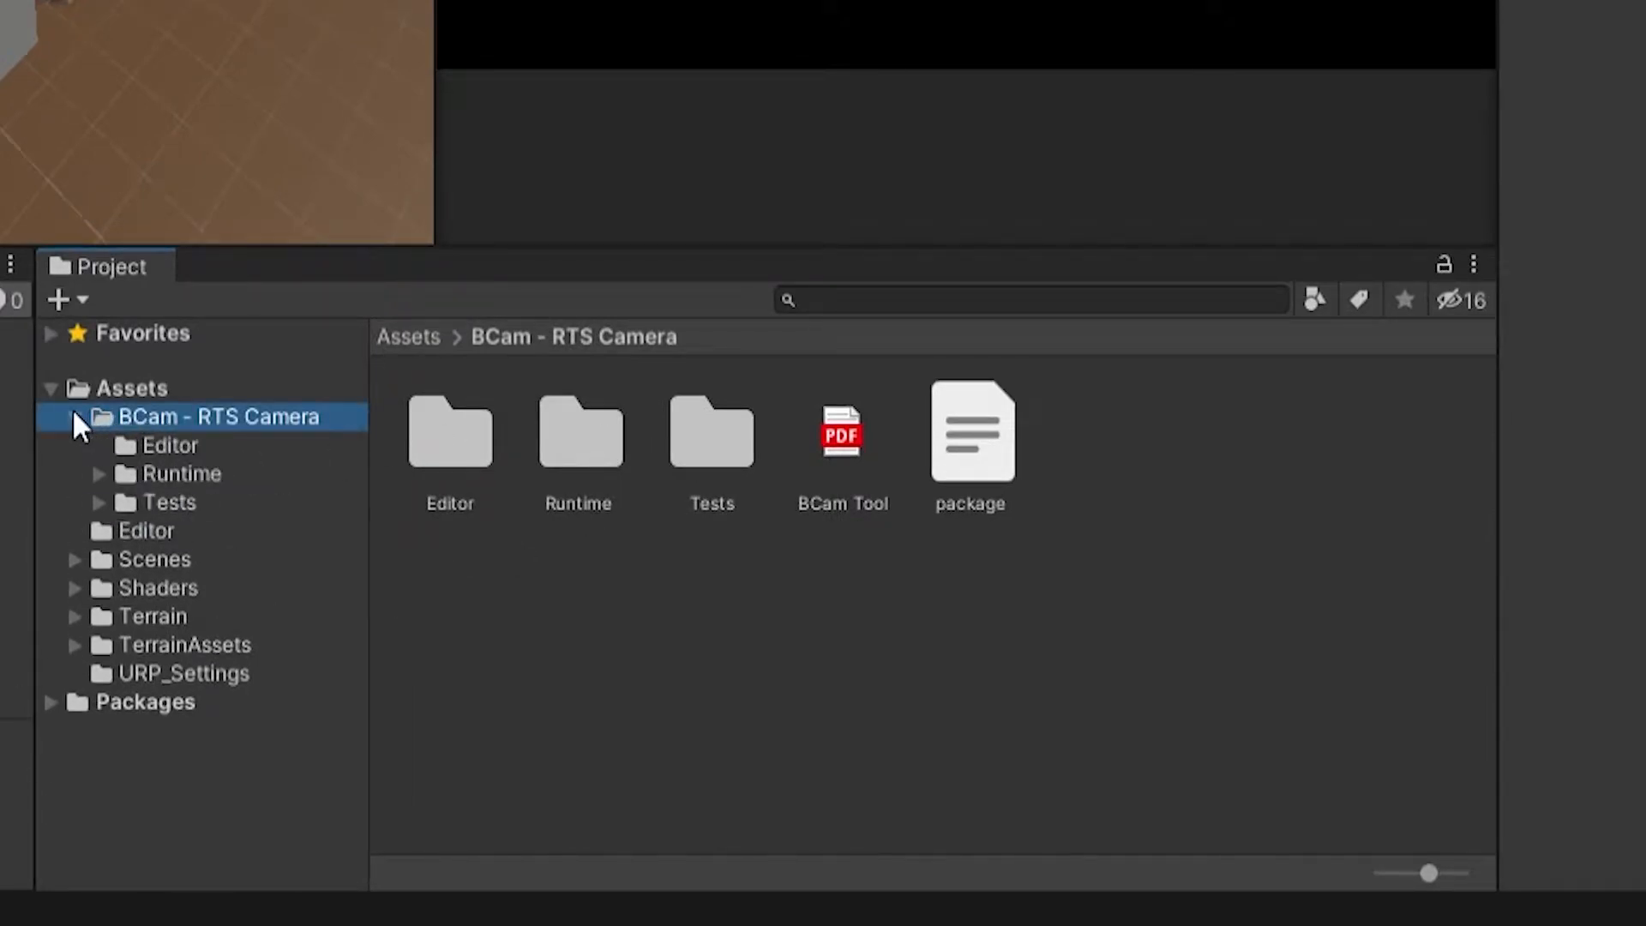
{"action": "left_click", "coordinate": [854, 450]}
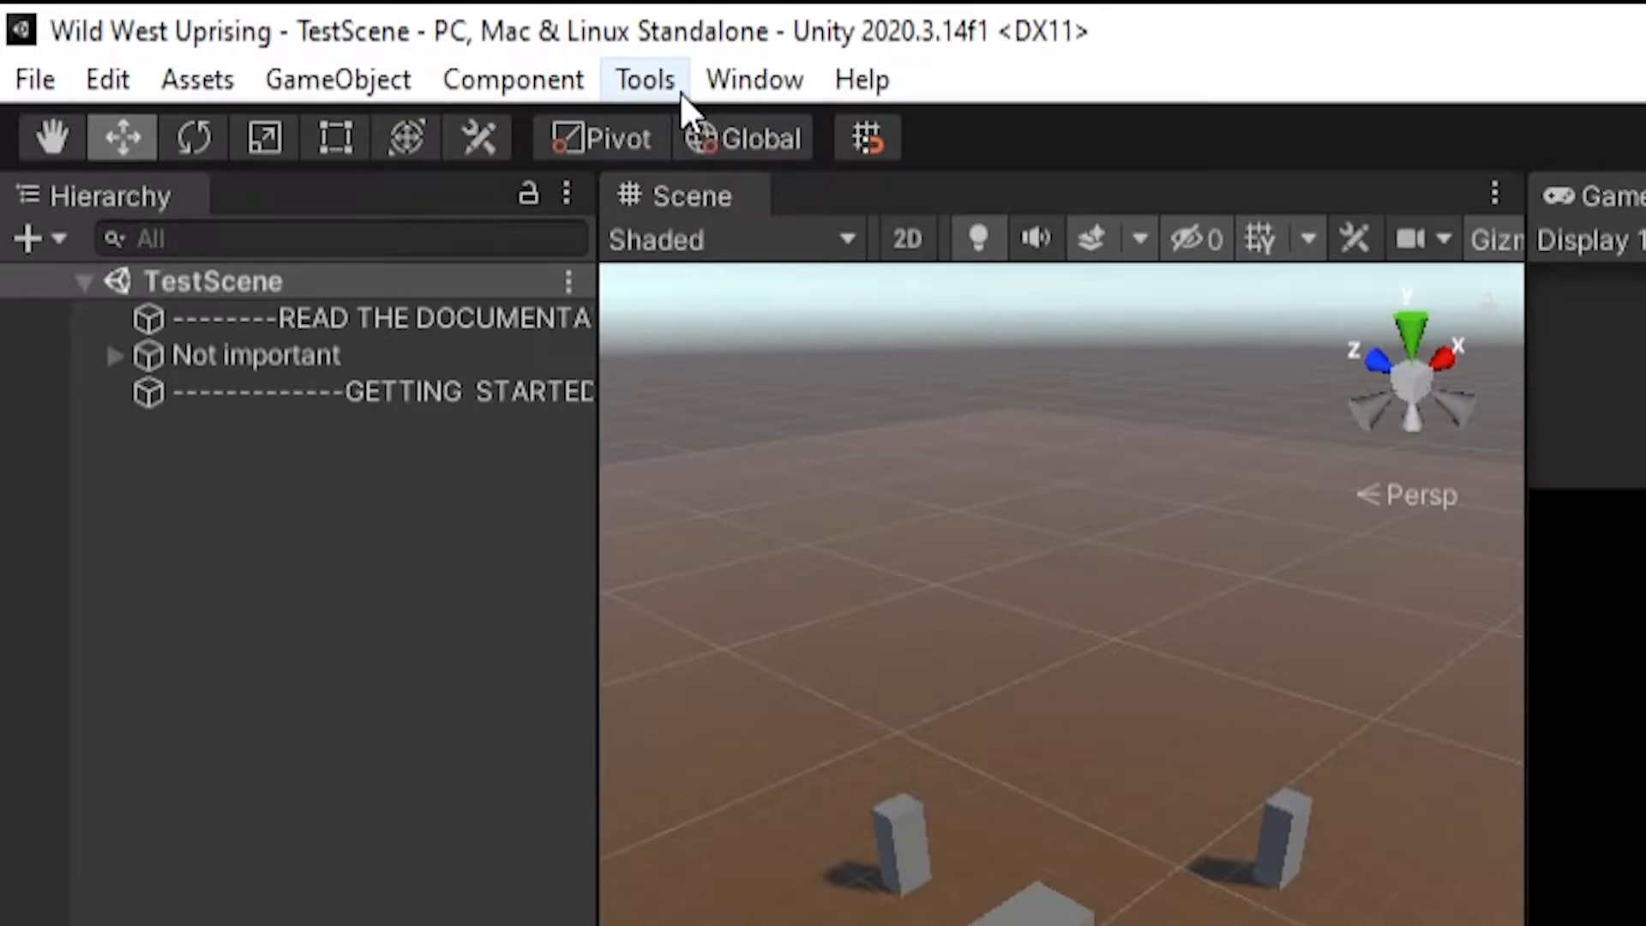
- Open the BCam tool's camera creator window and place it over the scene
{"action": "left_click", "coordinate": [627, 96]}
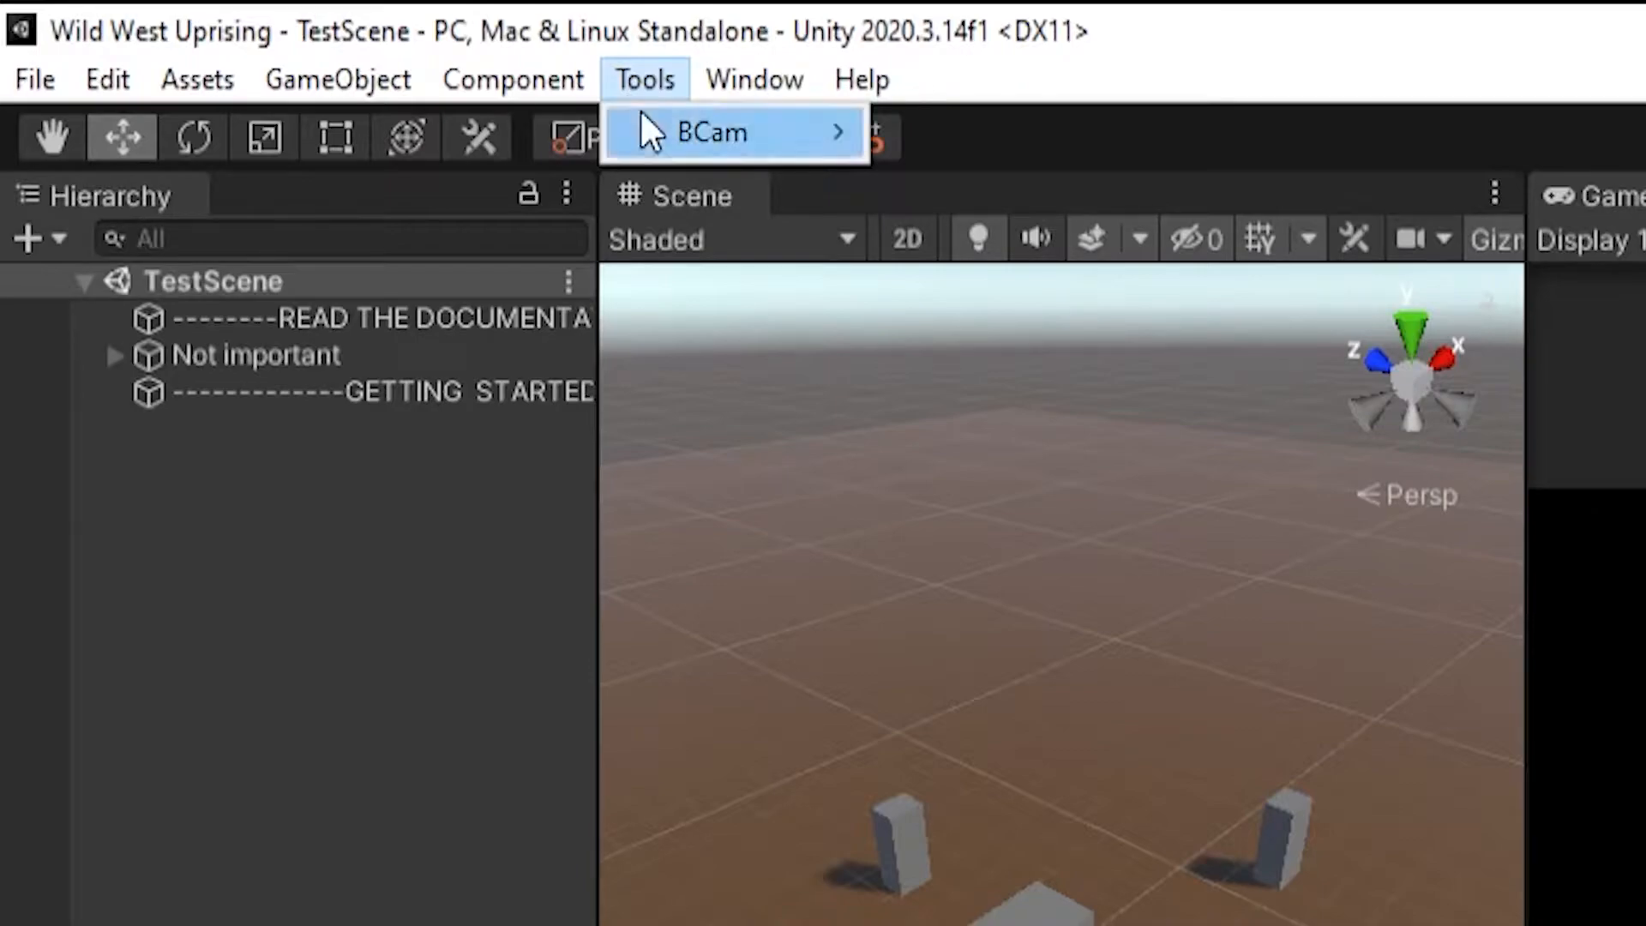
{"action": "mouse_move", "coordinate": [656, 130]}
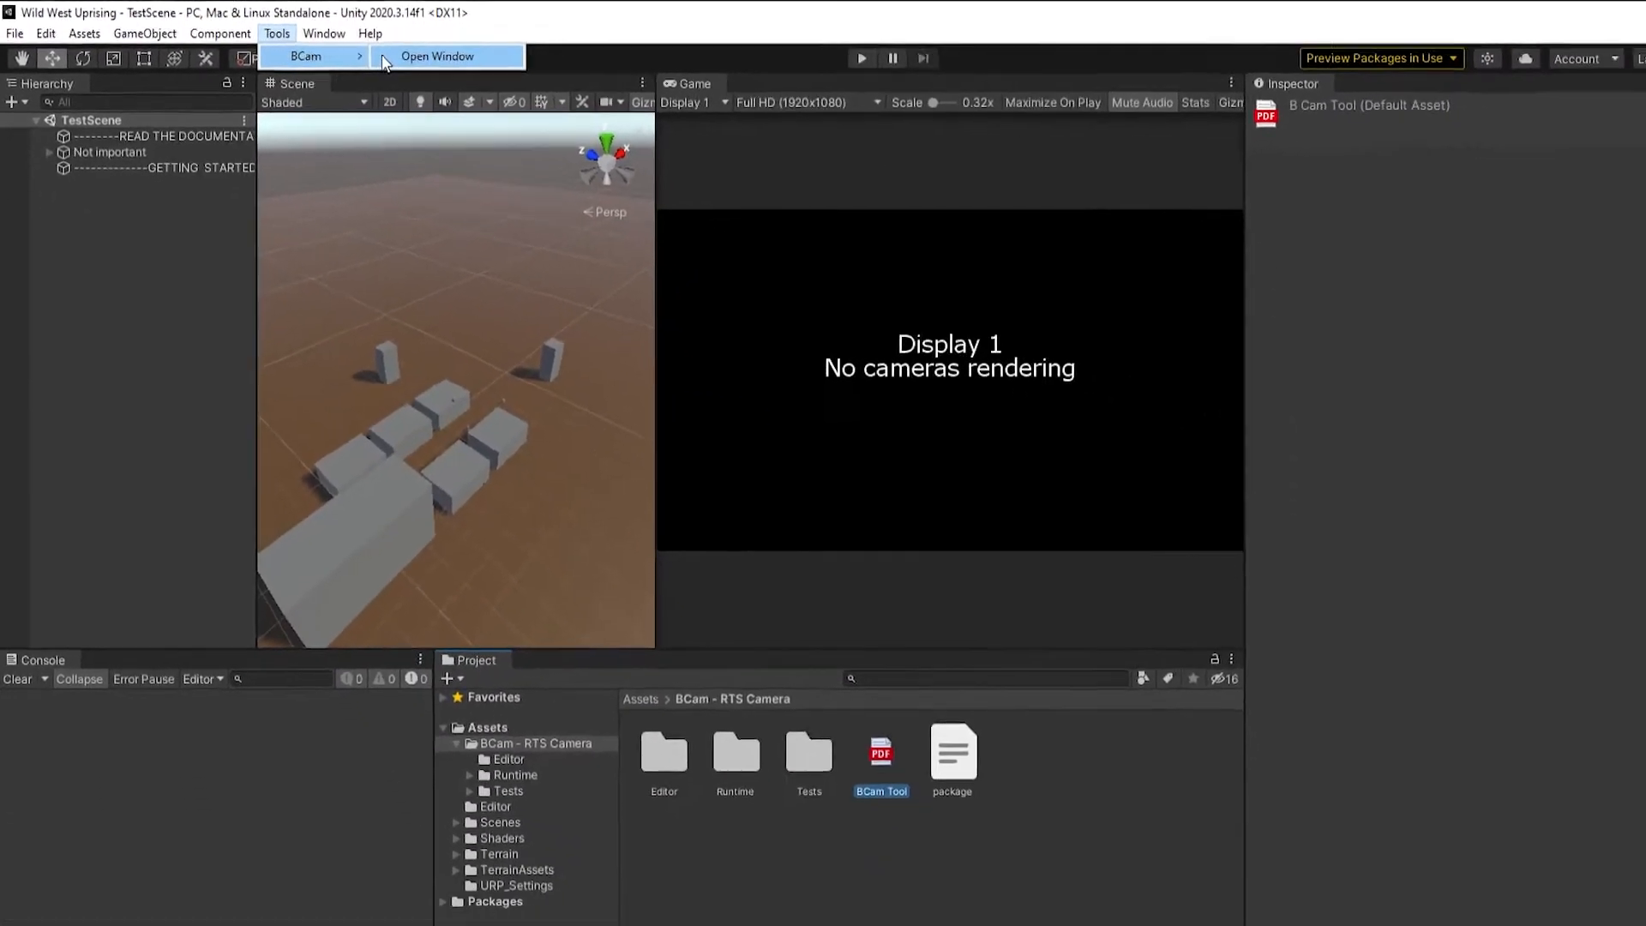
{"action": "left_click", "coordinate": [477, 71]}
{"action": "left_click_drag", "start_coordinate": [681, 224], "coordinate": [657, 196]}
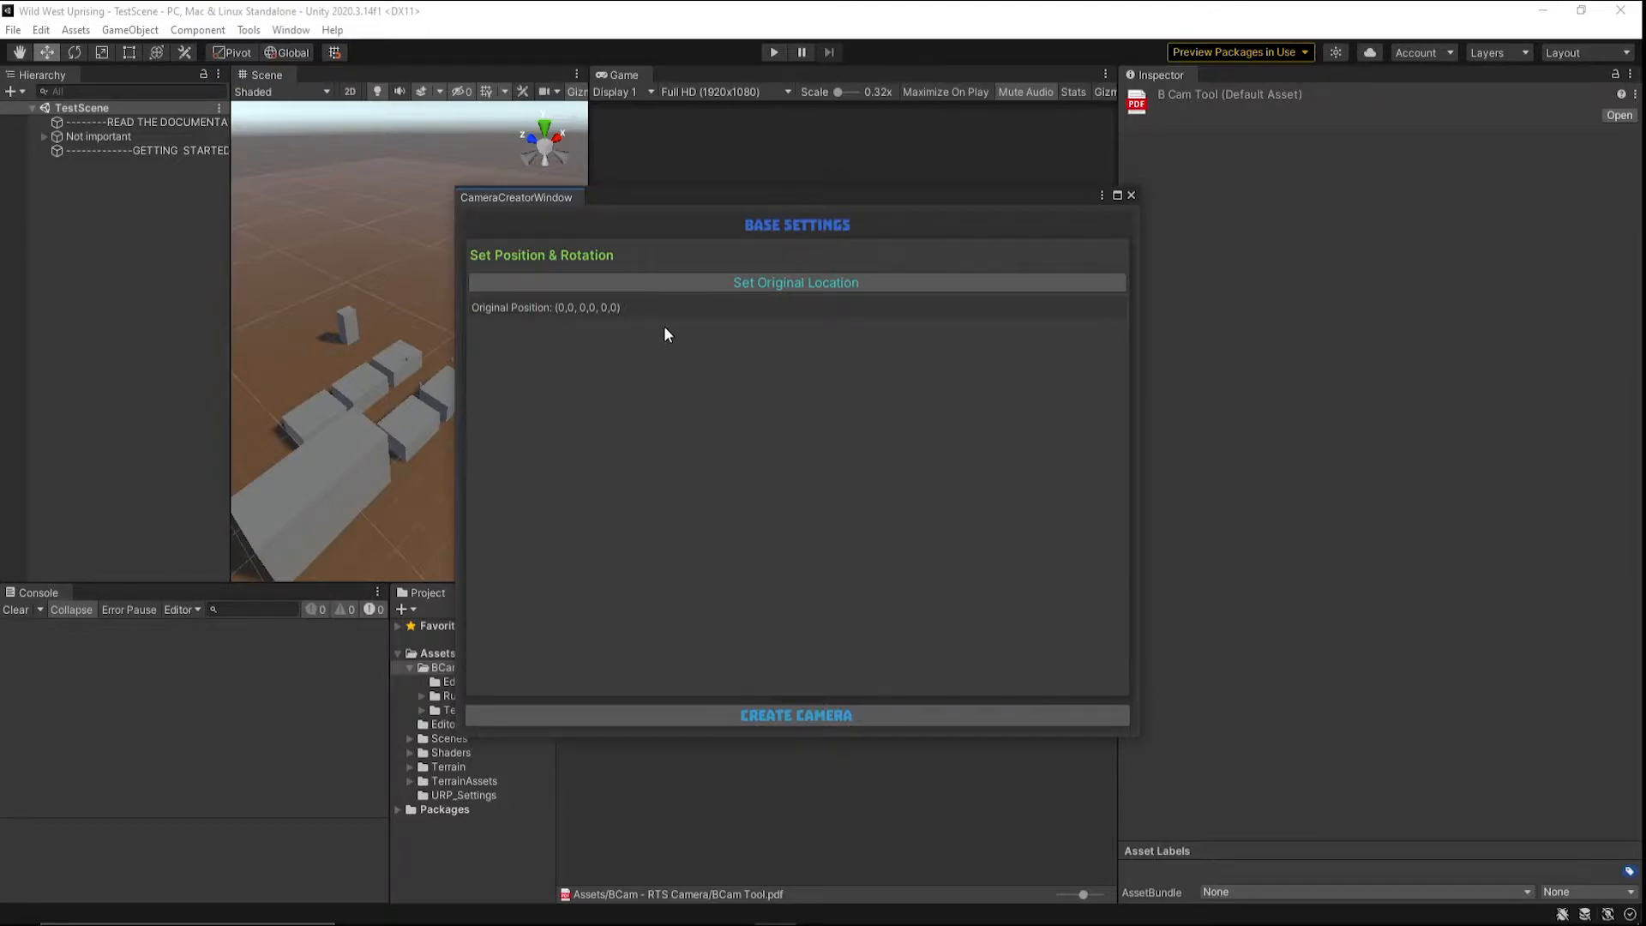
- Enable setting the camera's original location and choose to set the position by reference
{"action": "left_click", "coordinate": [681, 282]}
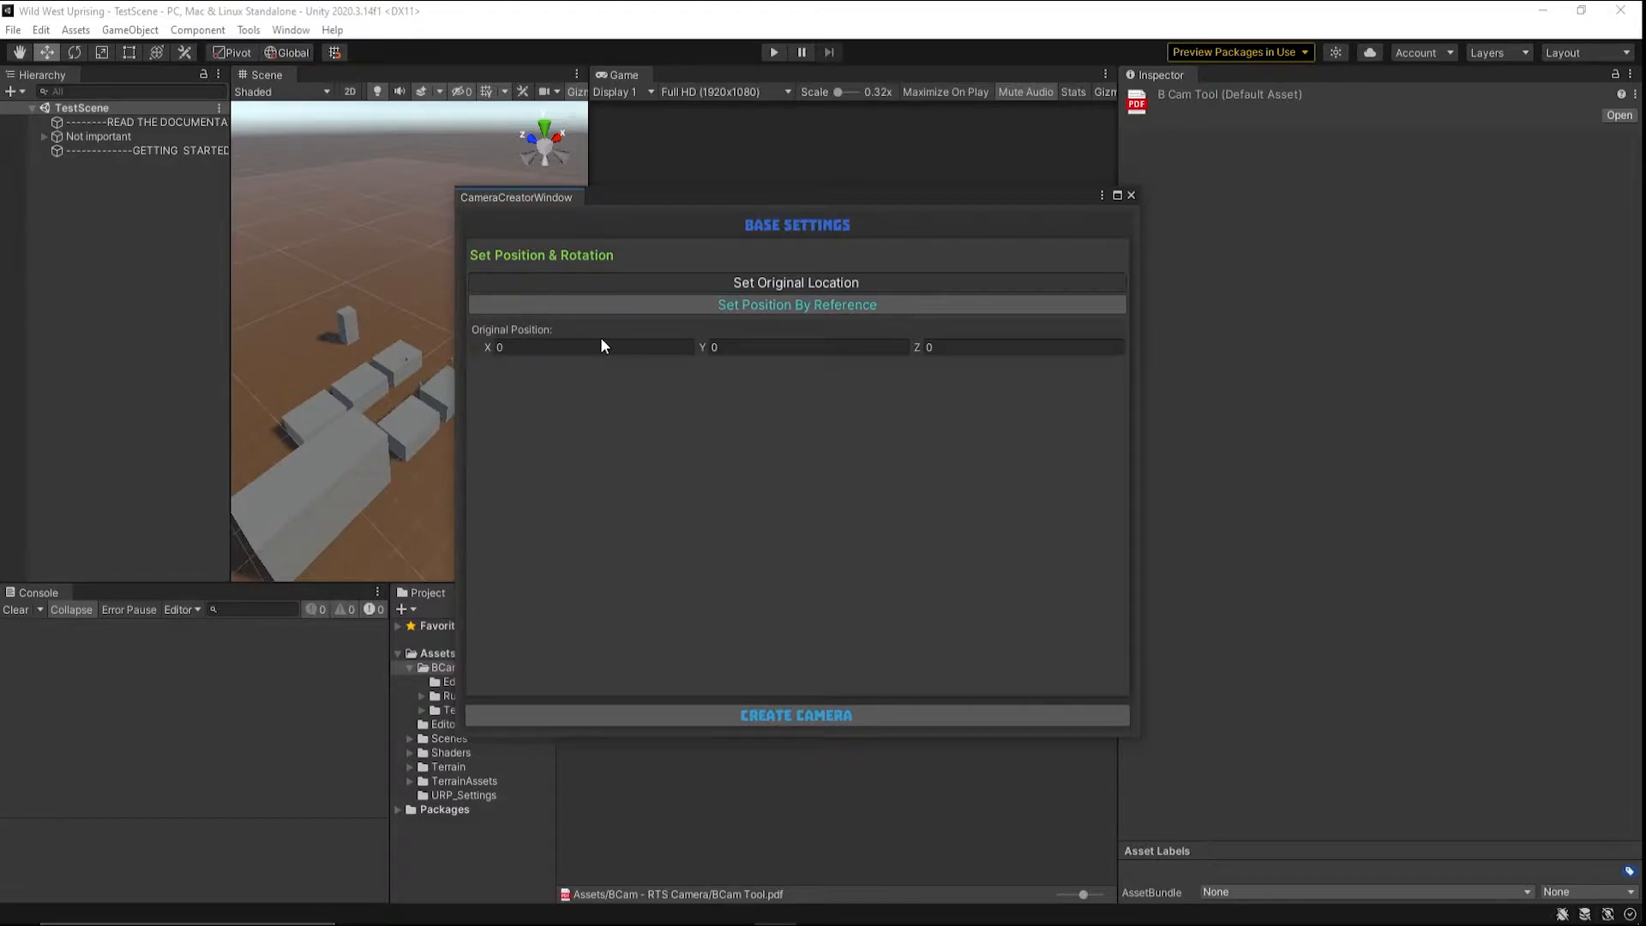
{"action": "key", "text": "Tab"}
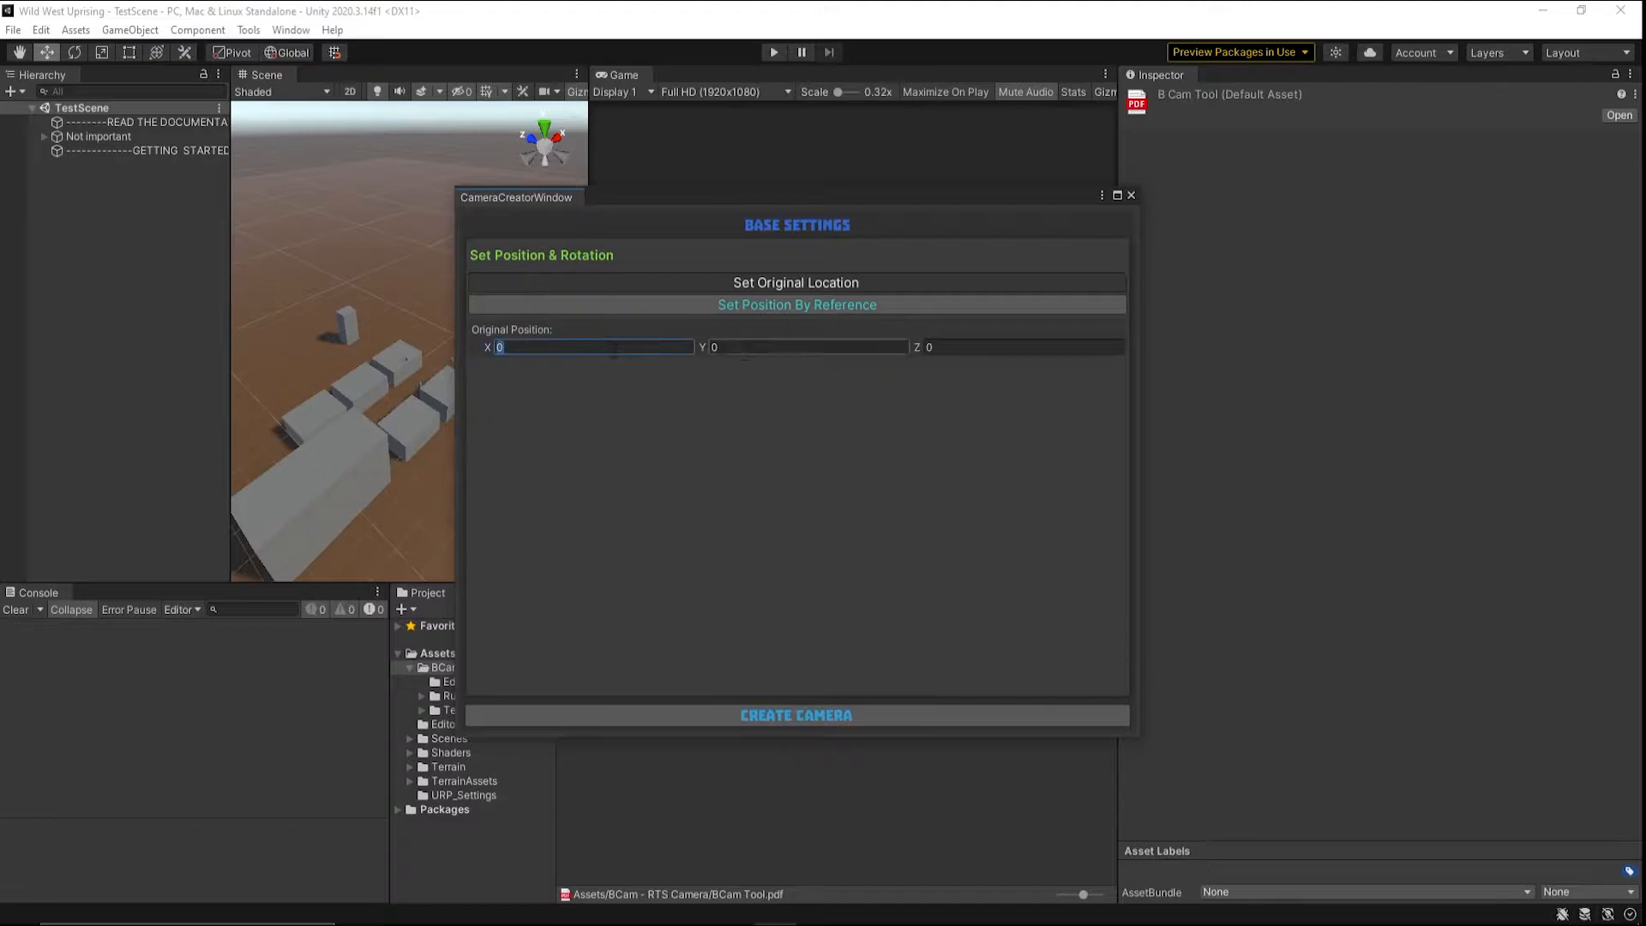
{"action": "key", "text": "Tab"}
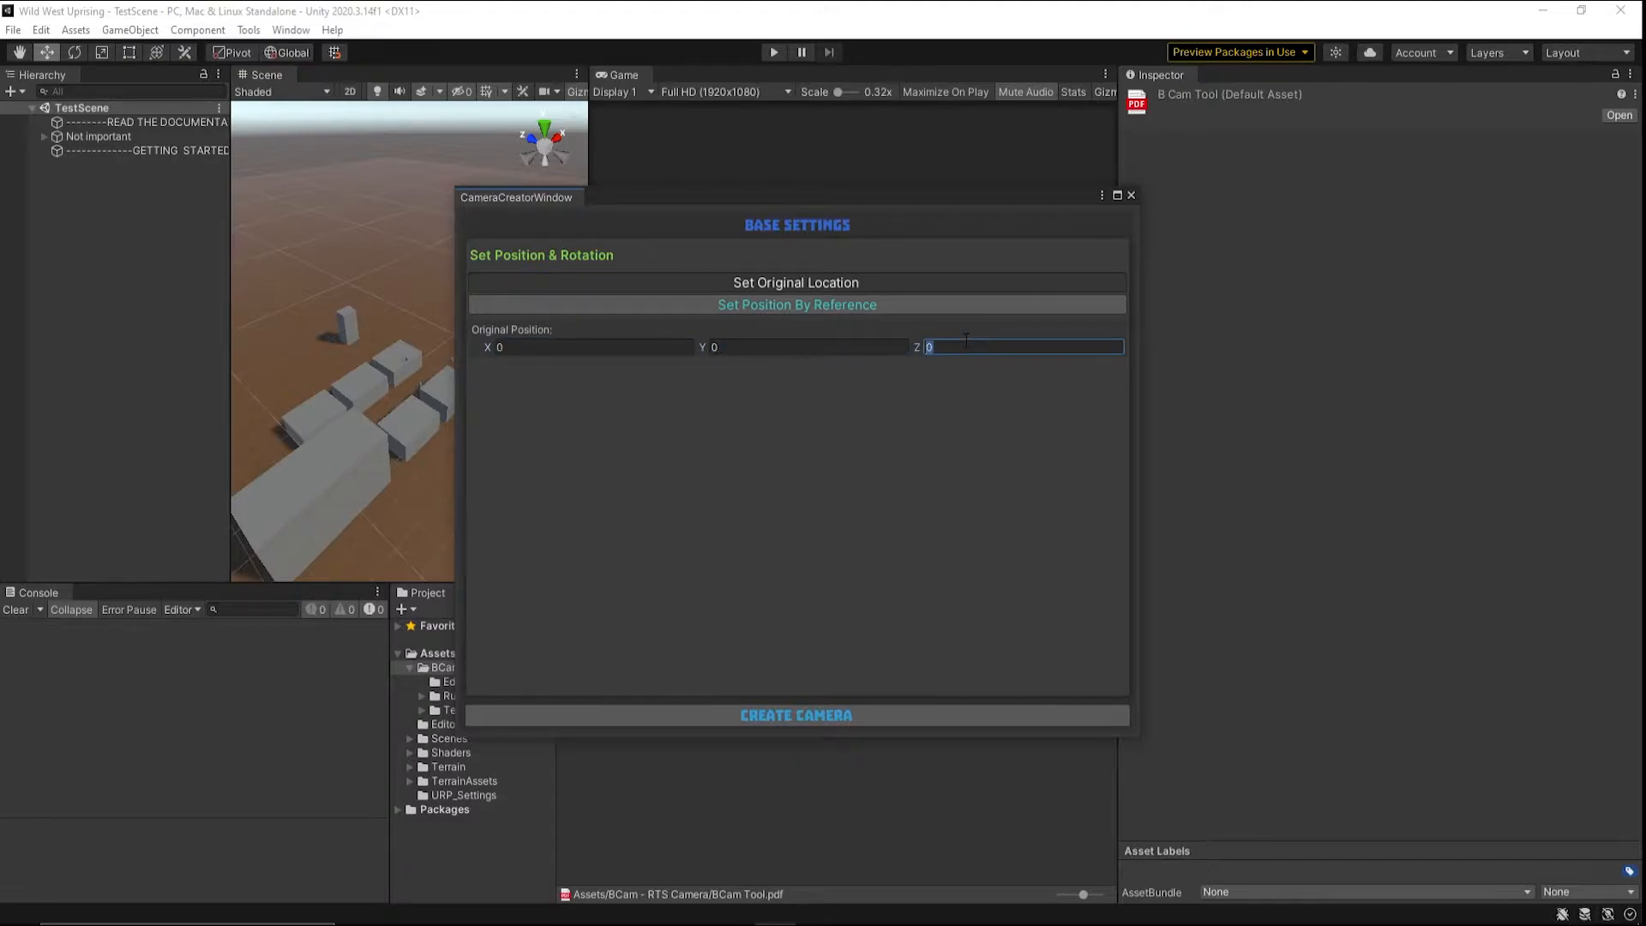
{"action": "left_click", "coordinate": [868, 309]}
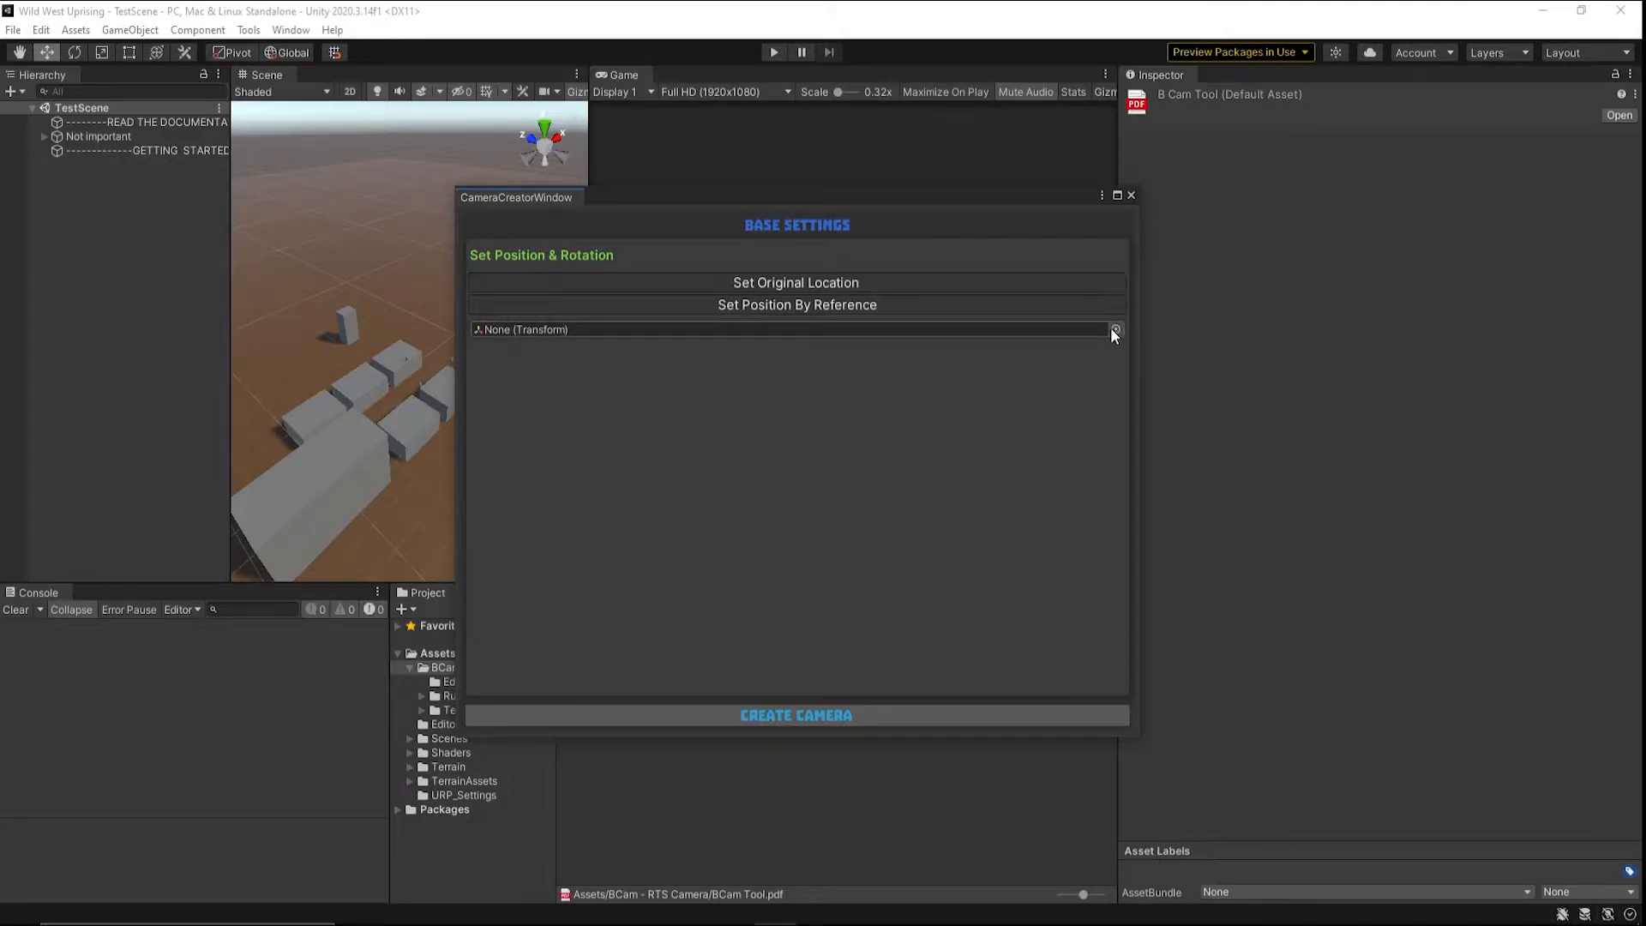
- Create an empty game object at position 0, 0, 0 and move it among the blocks to about X 37.6, Z -10.6
{"action": "right_click", "coordinate": [188, 219]}
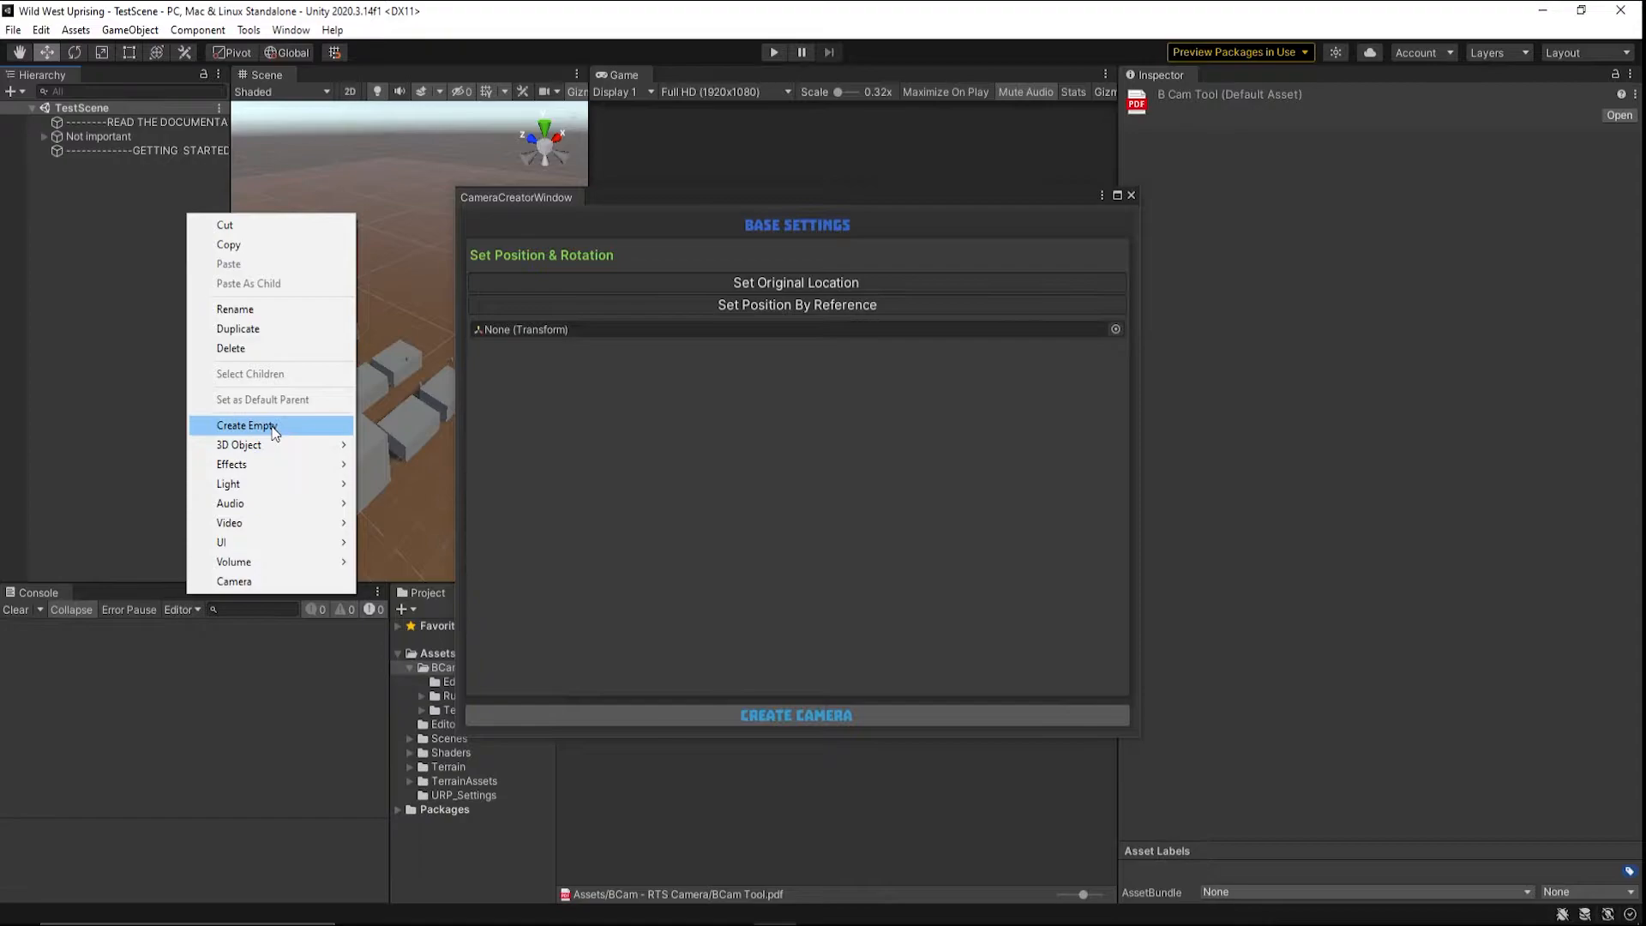
{"action": "left_click", "coordinate": [319, 426]}
{"action": "left_click", "coordinate": [1389, 165]}
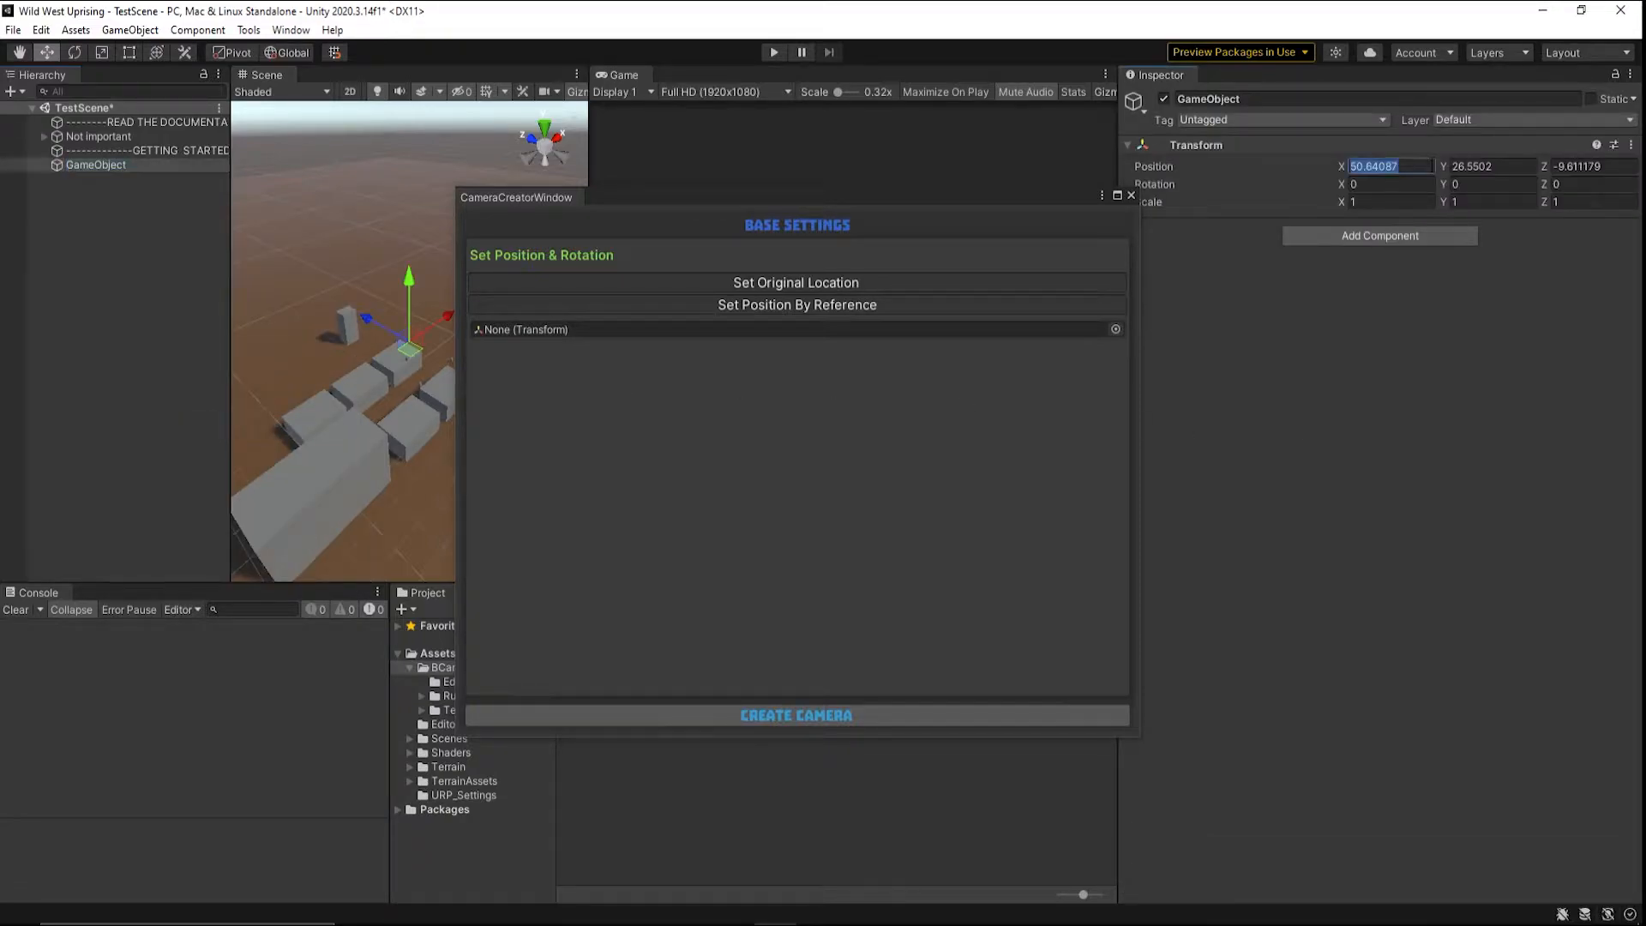
{"action": "type", "text": "0"}
{"action": "key", "text": "Tab"}
{"action": "type", "text": "0"}
{"action": "key", "text": "Tab"}
{"action": "type", "text": "0"}
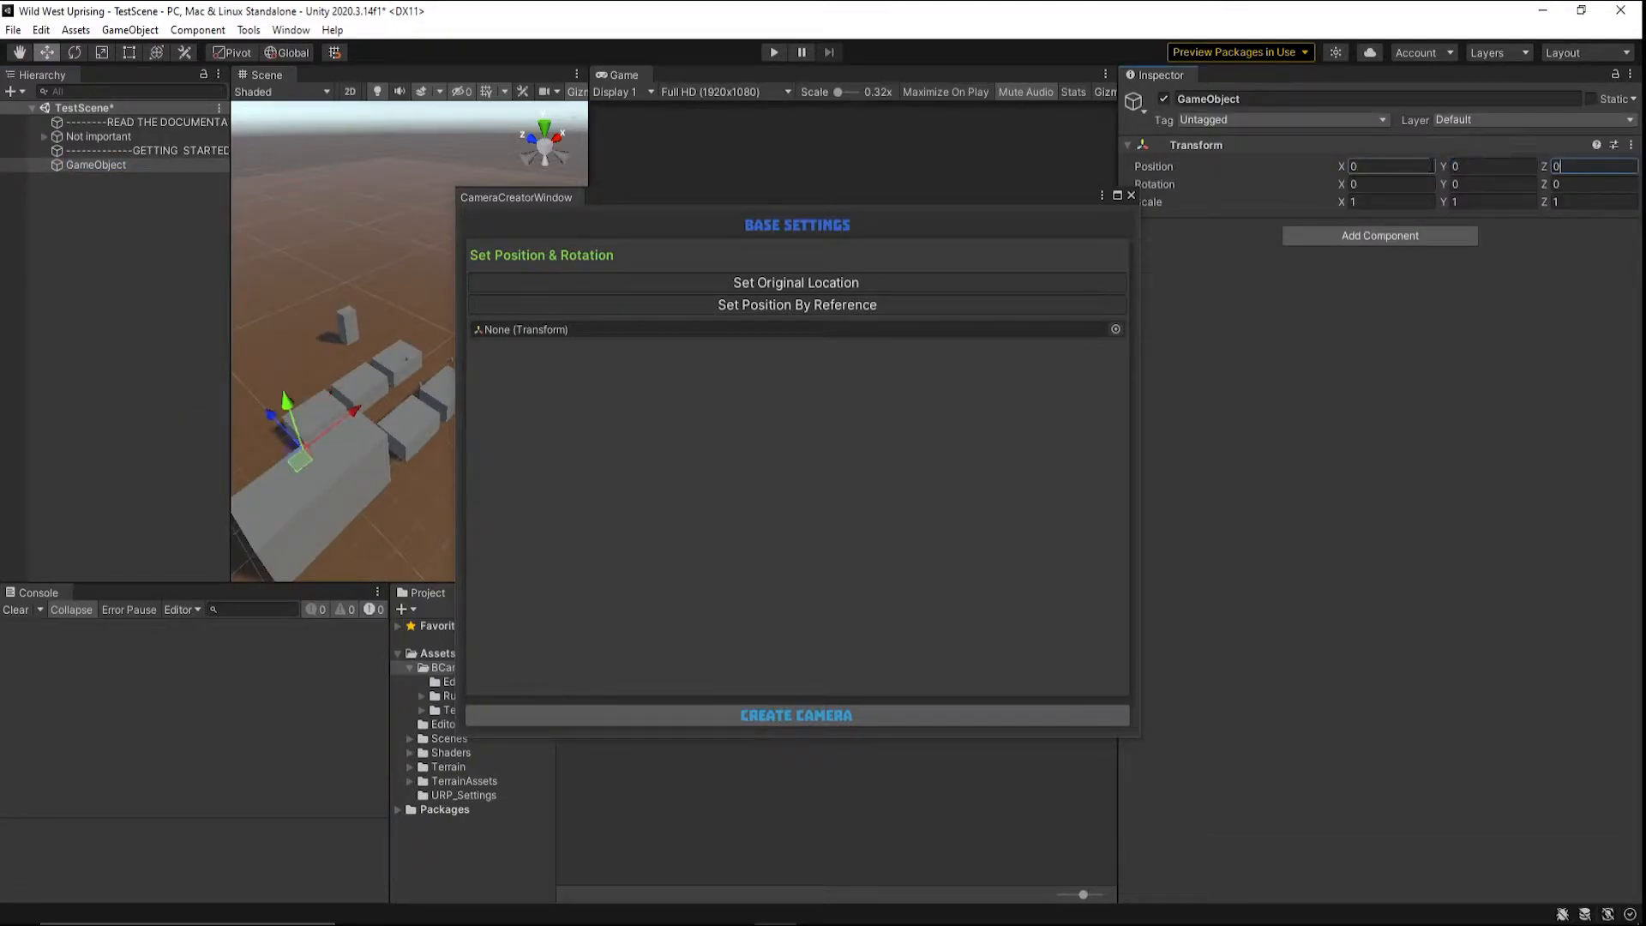
{"action": "left_click_drag", "start_coordinate": [300, 461], "coordinate": [391, 417]}
- Assign the empty GameObject as the camera's position reference, create the camera and close the creator window
{"action": "left_click_drag", "start_coordinate": [98, 160], "coordinate": [547, 327]}
{"action": "left_click_drag", "start_coordinate": [662, 196], "coordinate": [736, 194]}
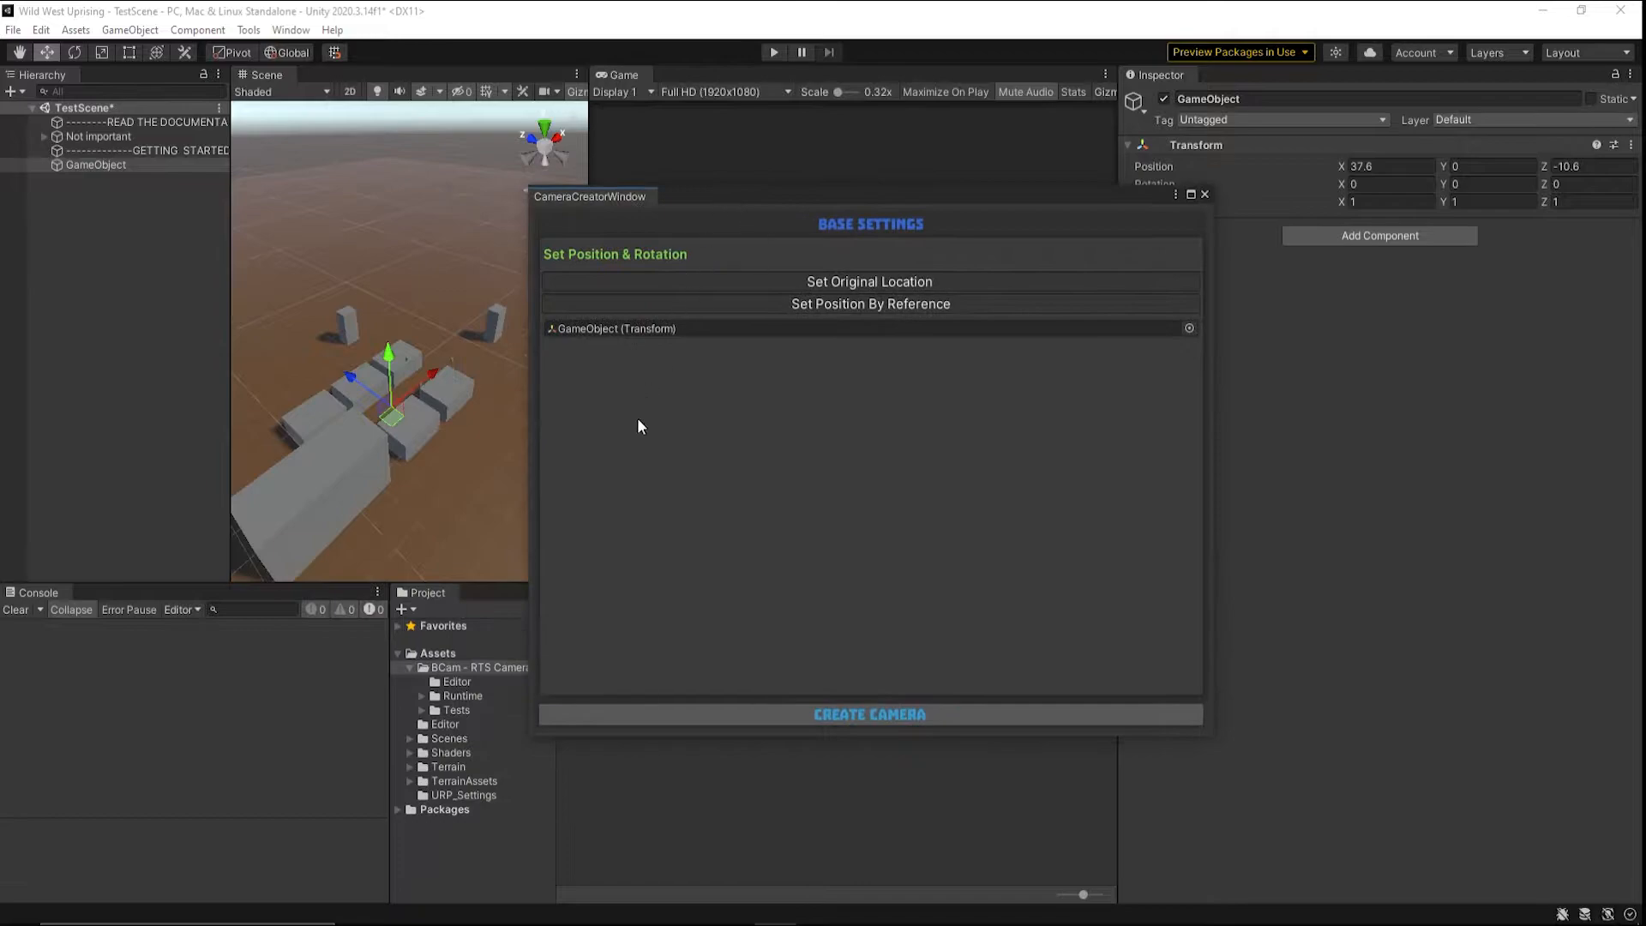
{"action": "left_click", "coordinate": [822, 717]}
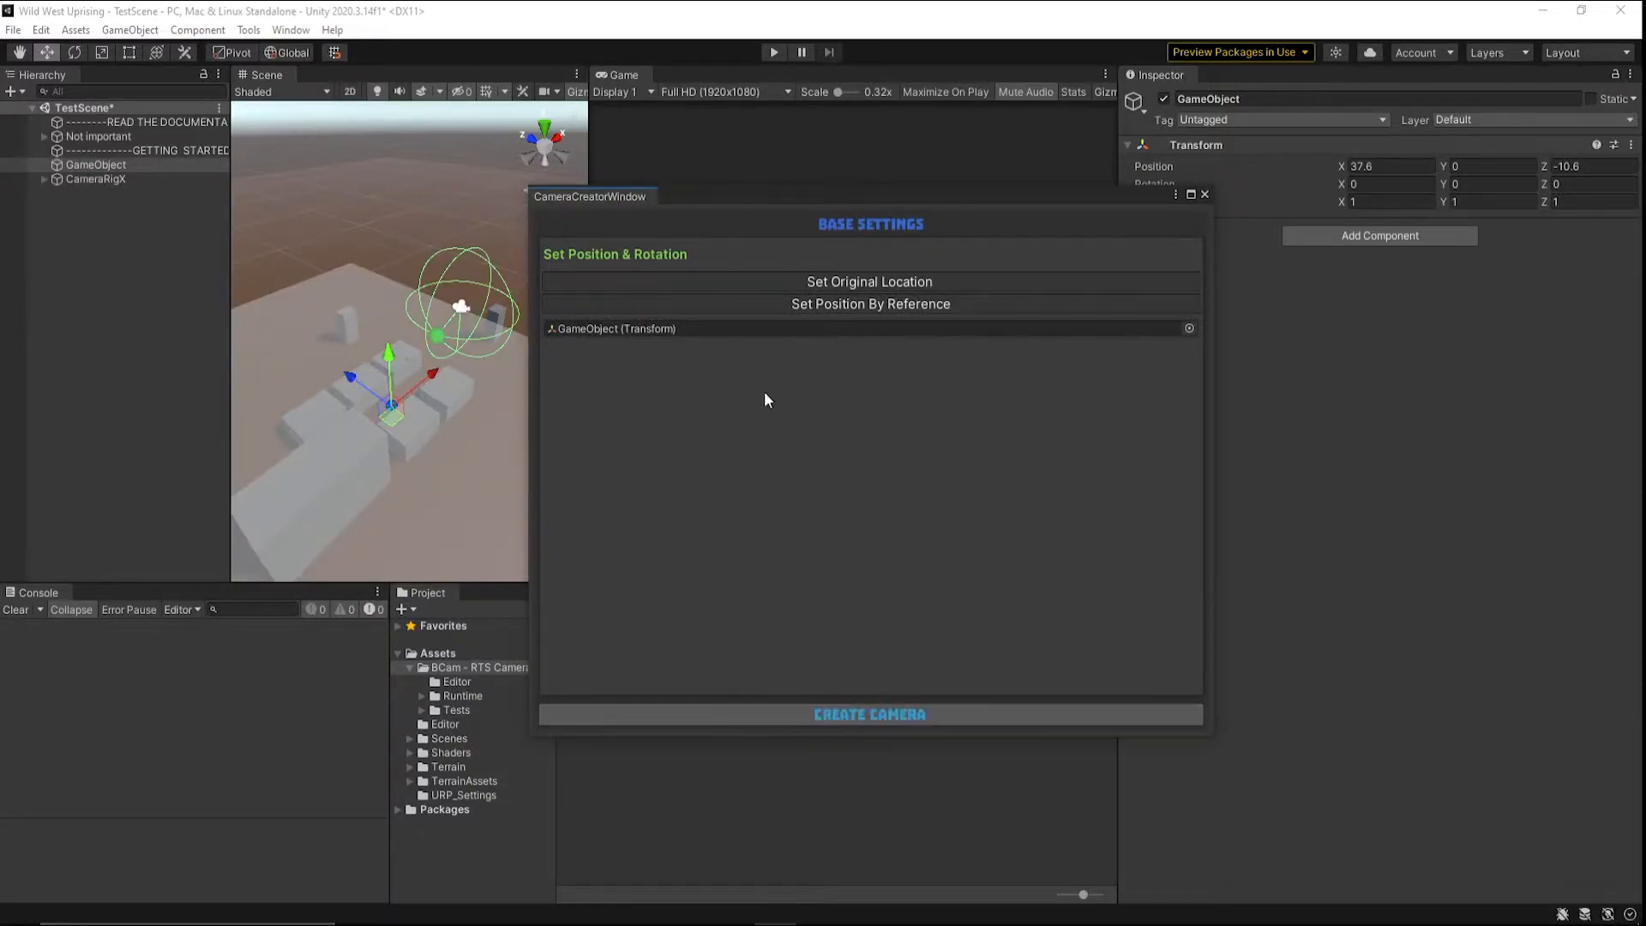
{"action": "left_click", "coordinate": [1205, 194]}
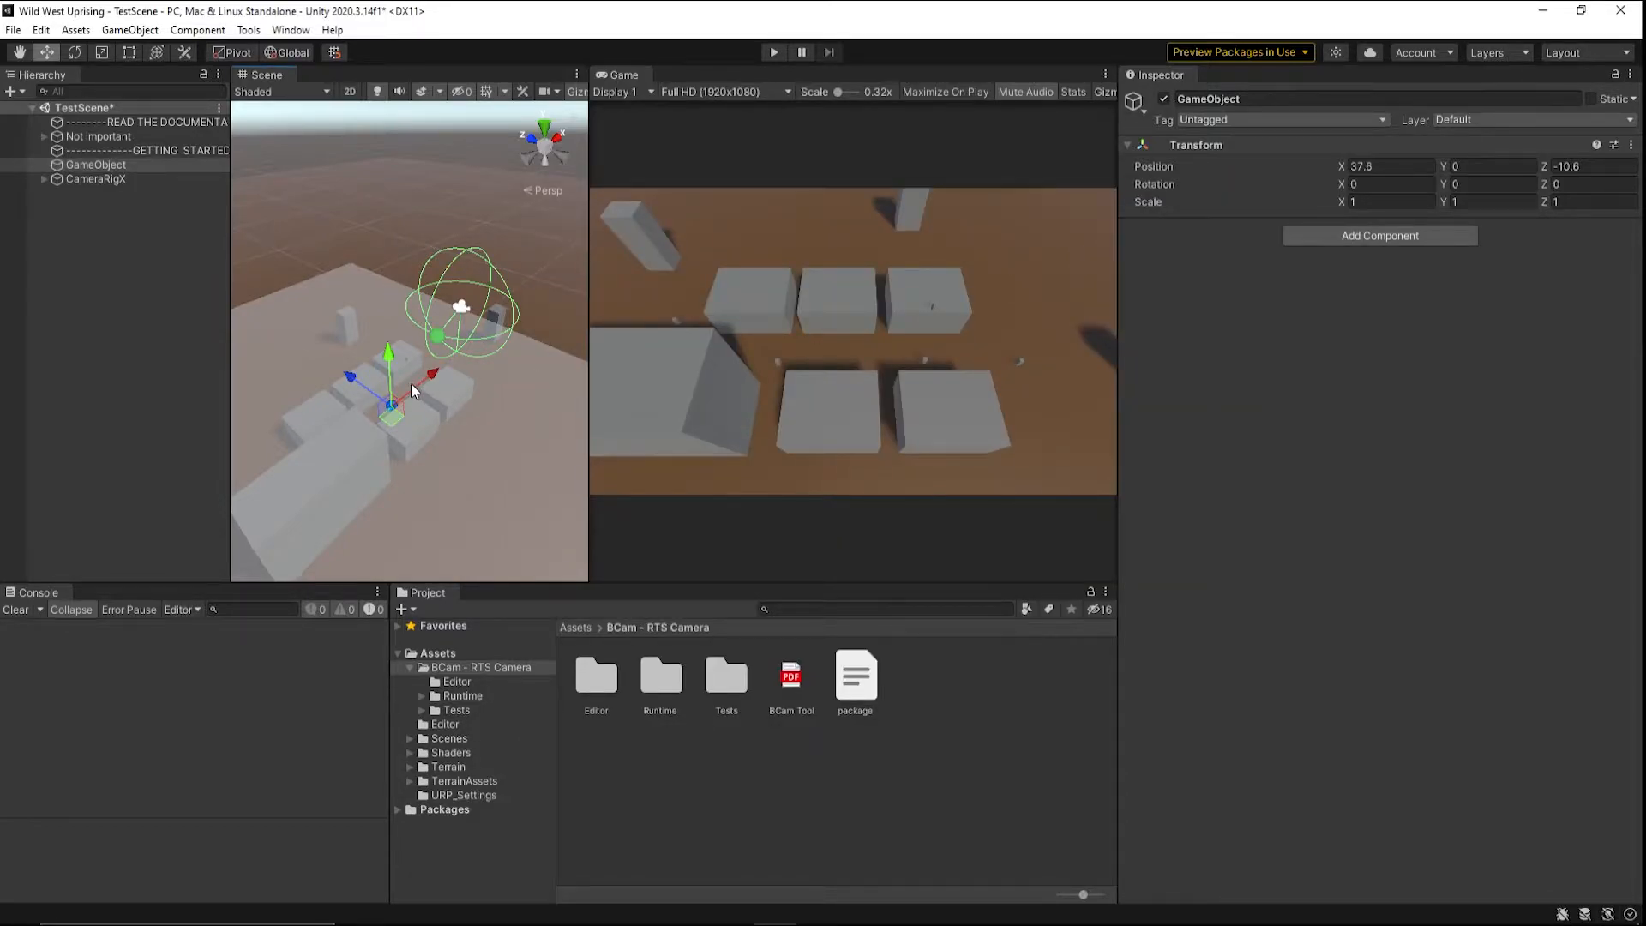
- Examine the new CameraRigX in the scene and review its Camera Controller settings
{"action": "left_click_drag", "start_coordinate": [489, 410], "coordinate": [561, 341], "text": "alt"}
{"action": "scroll", "coordinate": [458, 373], "scroll_direction": "down", "scroll_amount": 4}
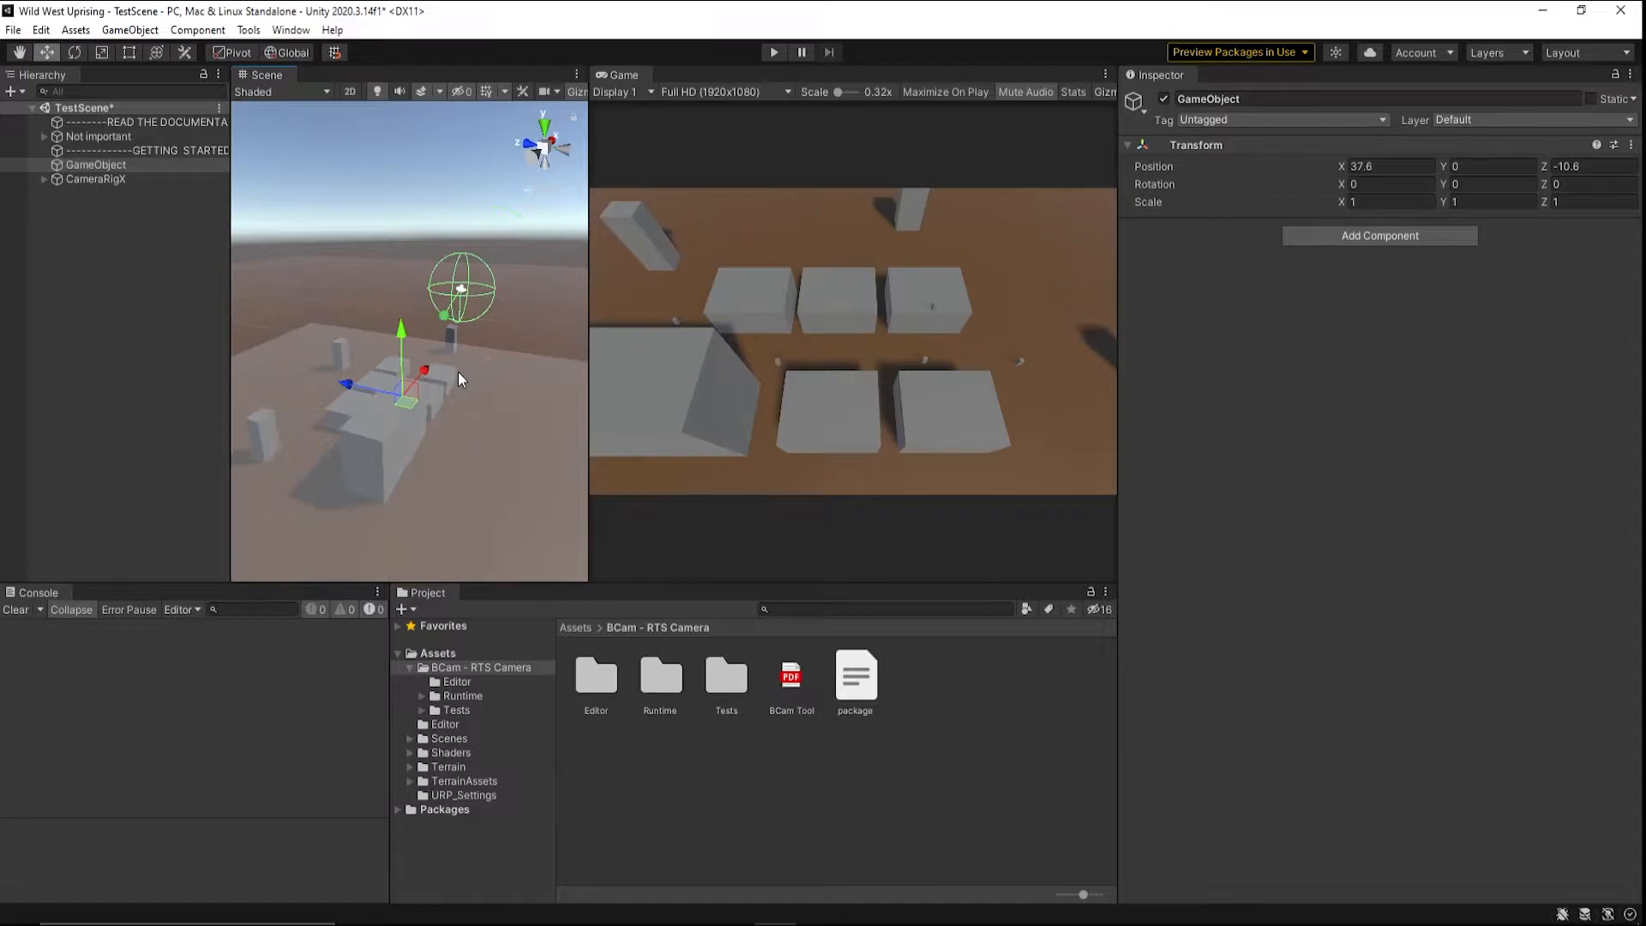
{"action": "left_click_drag", "start_coordinate": [463, 364], "coordinate": [371, 420], "text": "alt"}
{"action": "scroll", "coordinate": [382, 399], "scroll_direction": "up", "scroll_amount": 5}
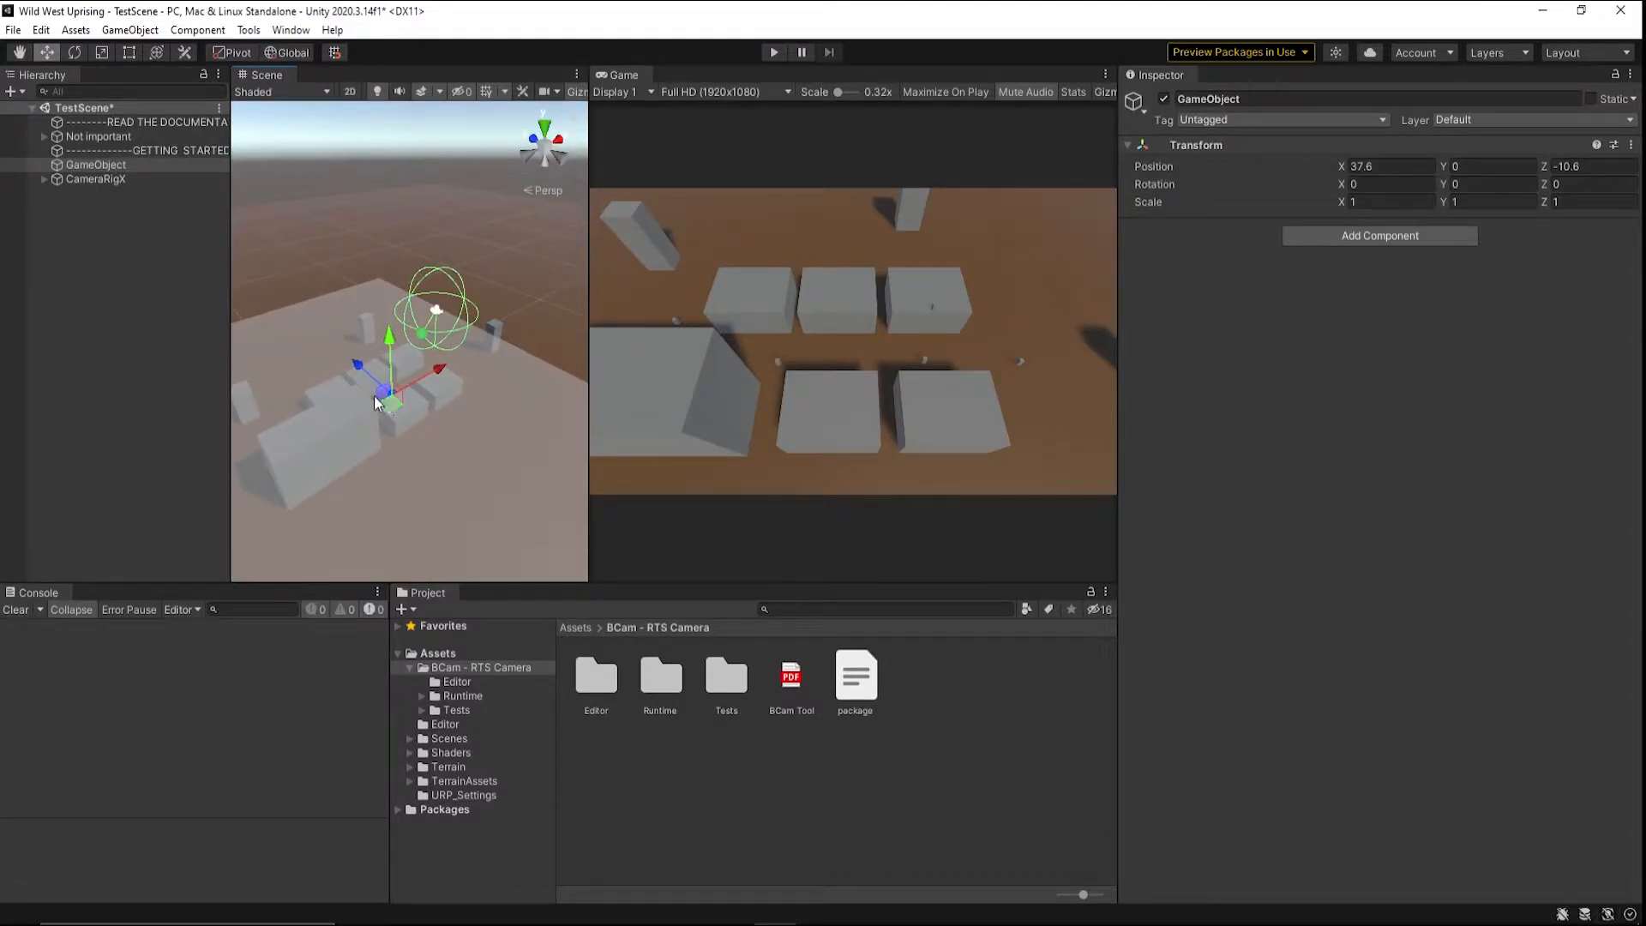
{"action": "left_click", "coordinate": [119, 179]}
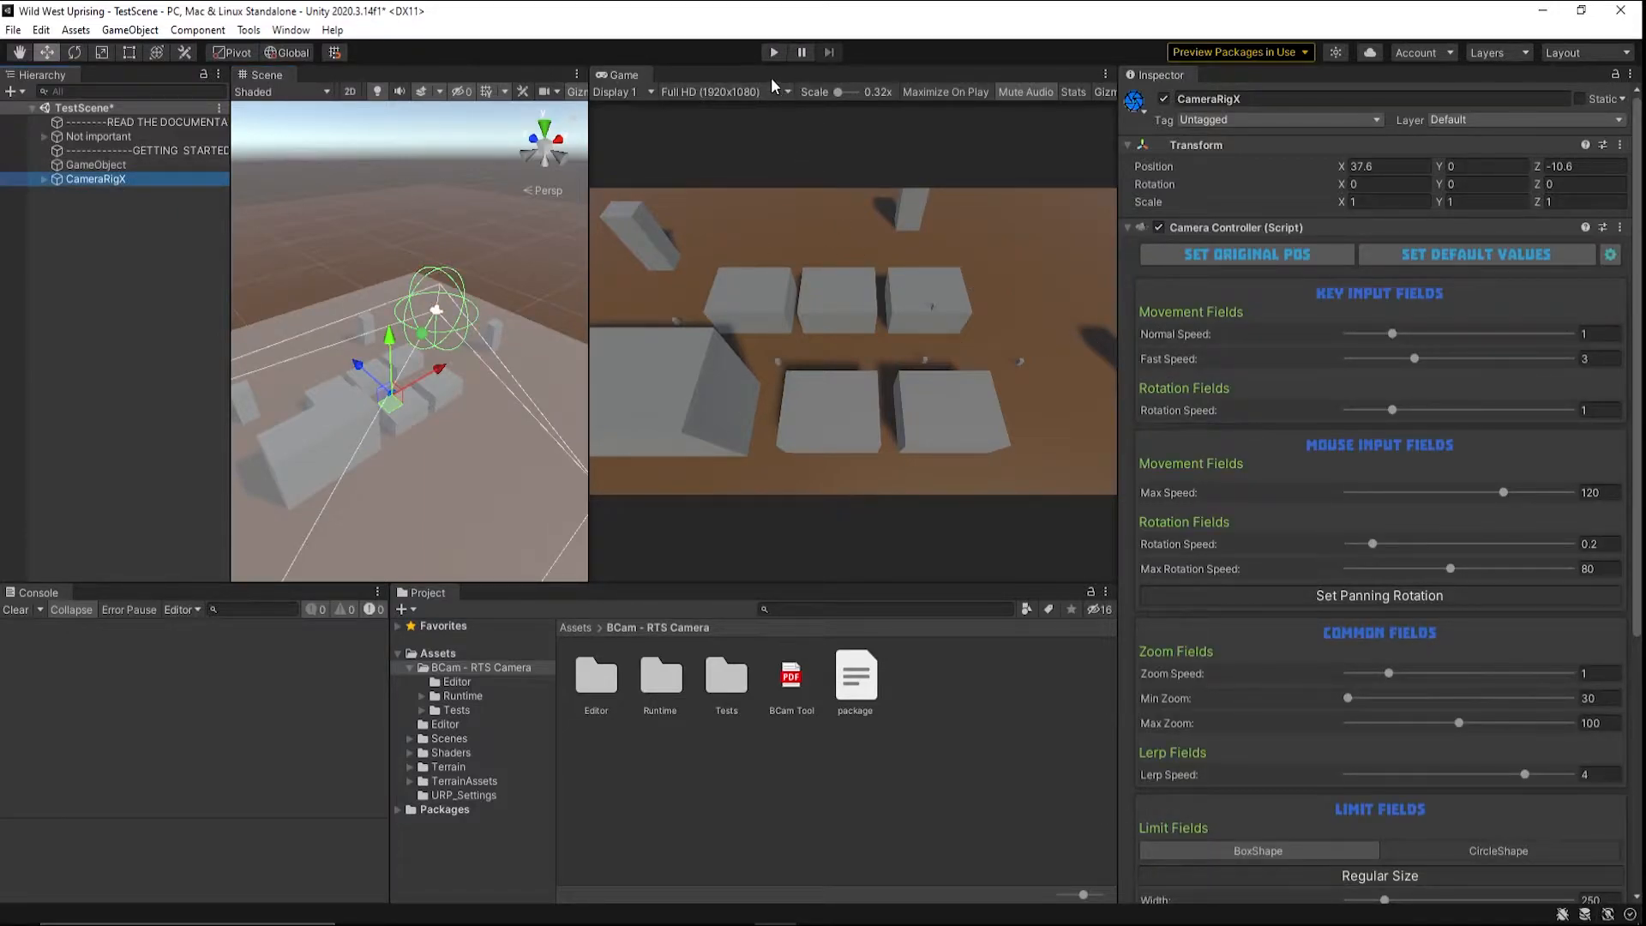
{"action": "scroll", "coordinate": [1239, 609], "scroll_direction": "down", "scroll_amount": 5}
{"action": "scroll", "coordinate": [1251, 652], "scroll_direction": "up", "scroll_amount": 5}
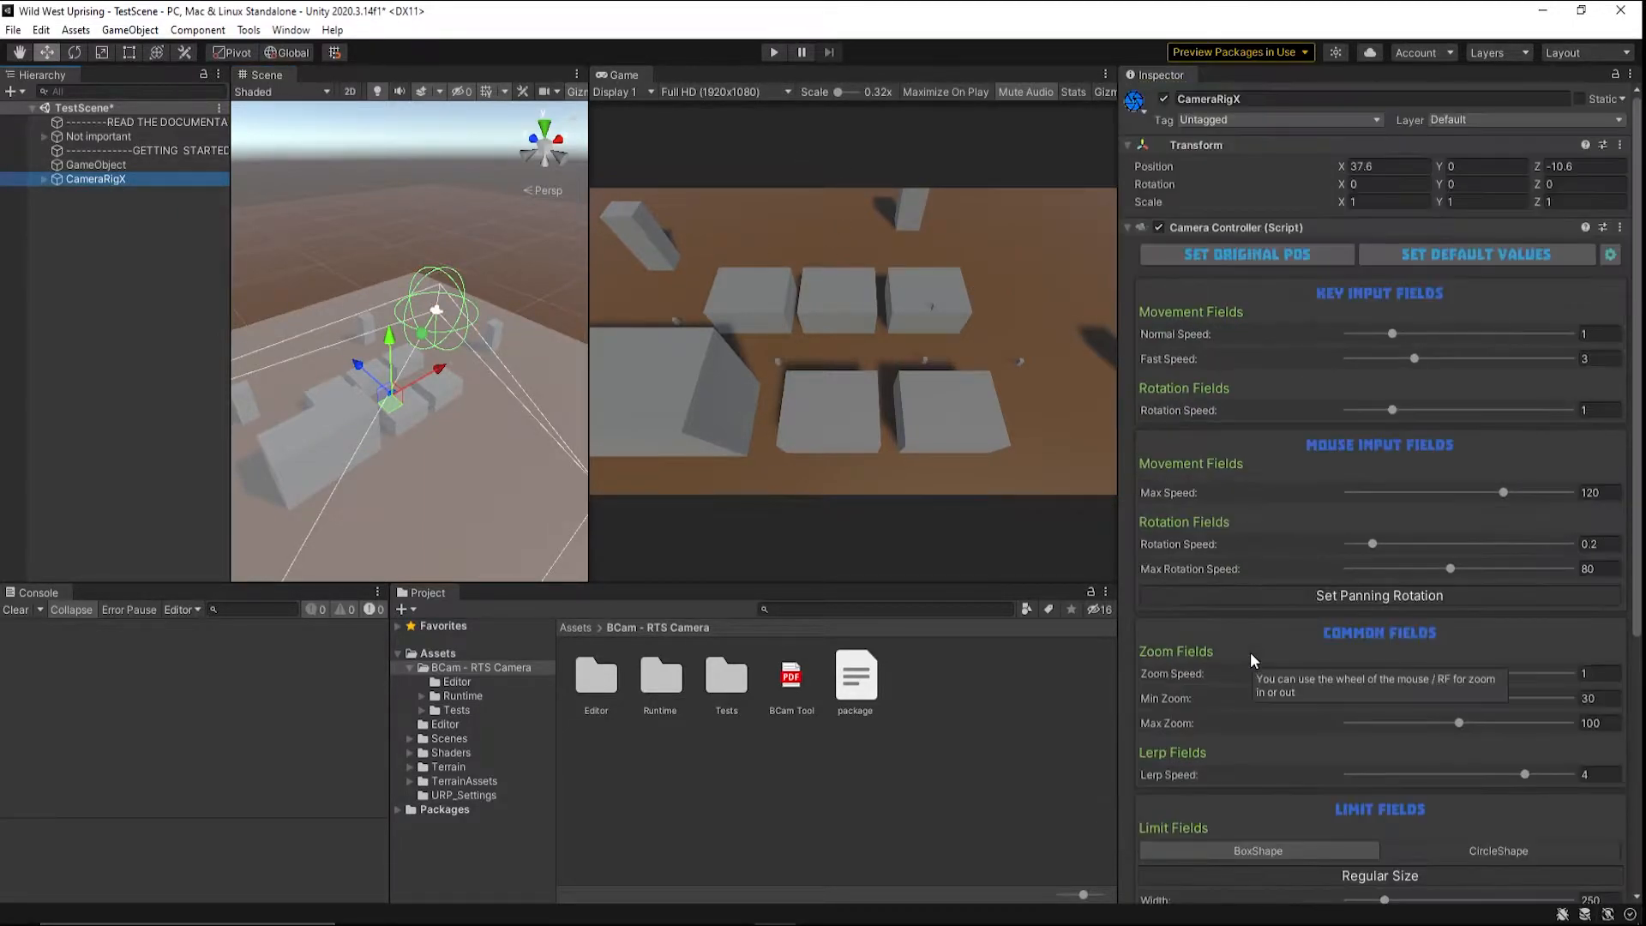
- Play the scene and test the camera rig's keyboard movement, rotation and zoom
{"action": "left_click", "coordinate": [771, 53]}
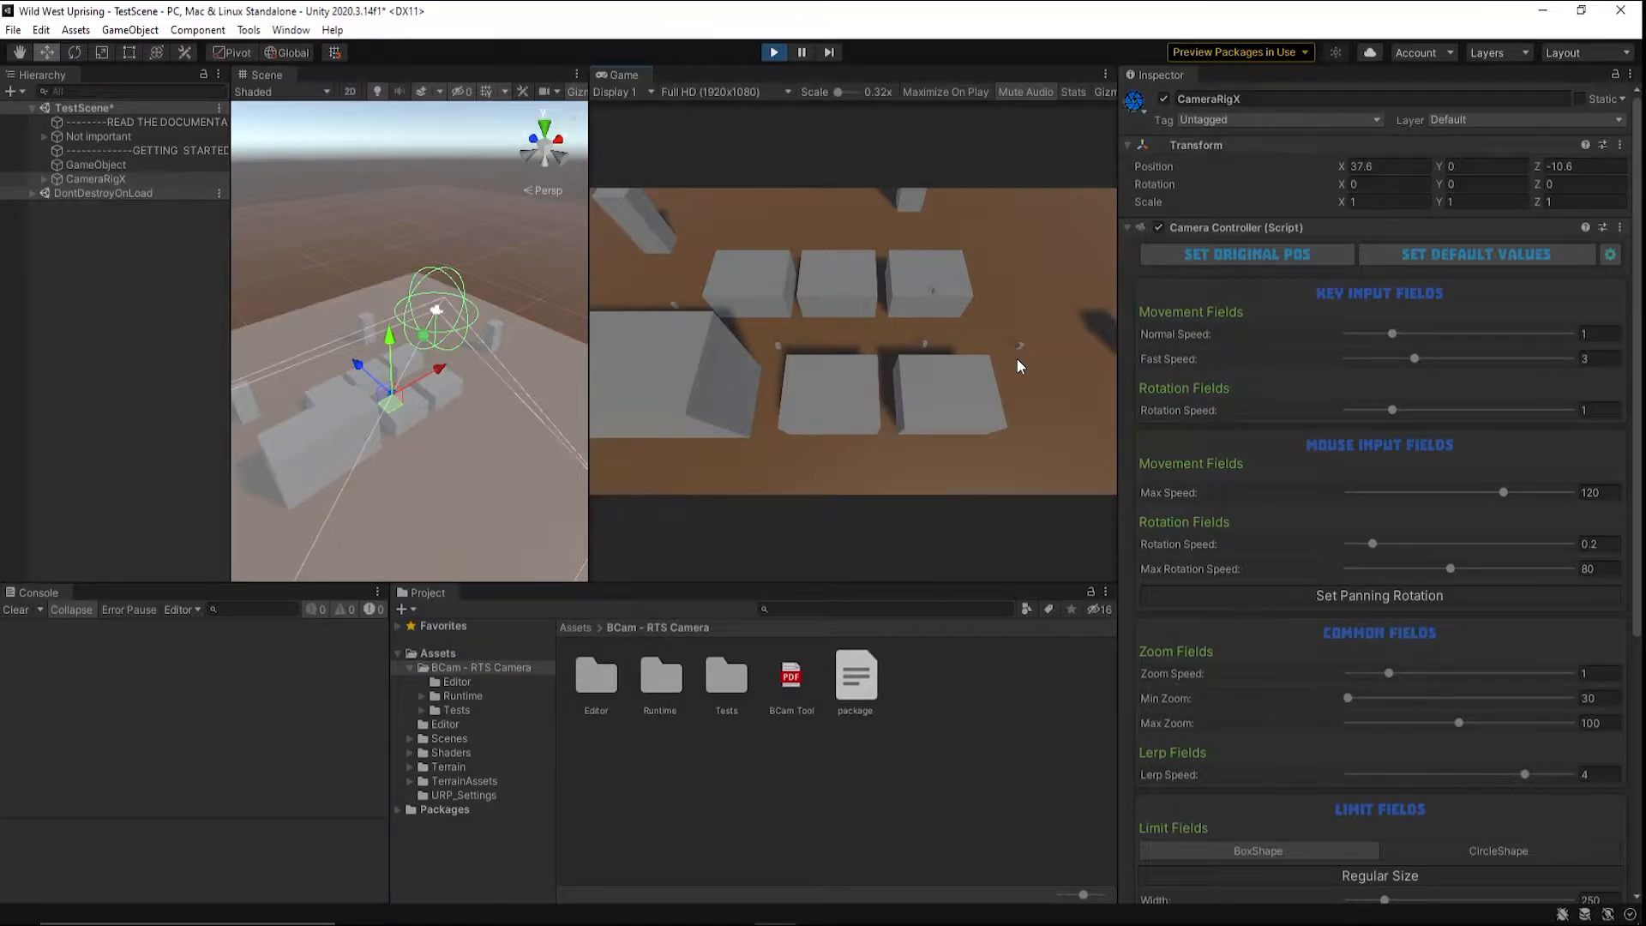
{"action": "key", "text": "a"}
{"action": "key", "text": "d"}
{"action": "key", "text": "w"}
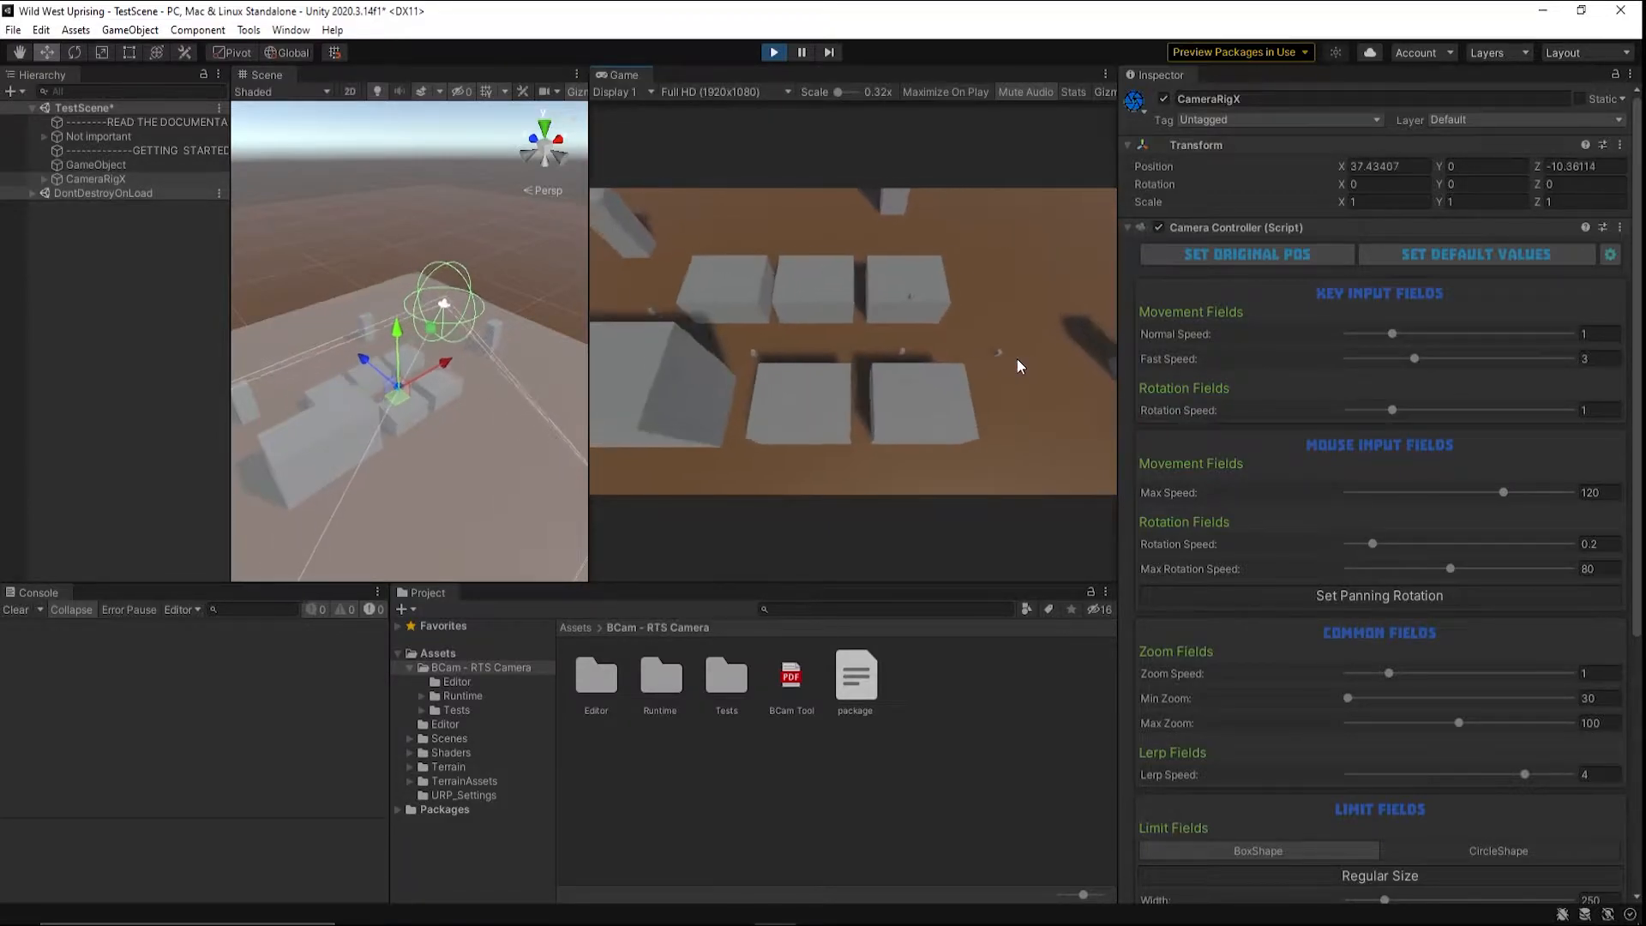
{"action": "key", "text": "s"}
{"action": "key", "text": "q"}
{"action": "key", "text": "d"}
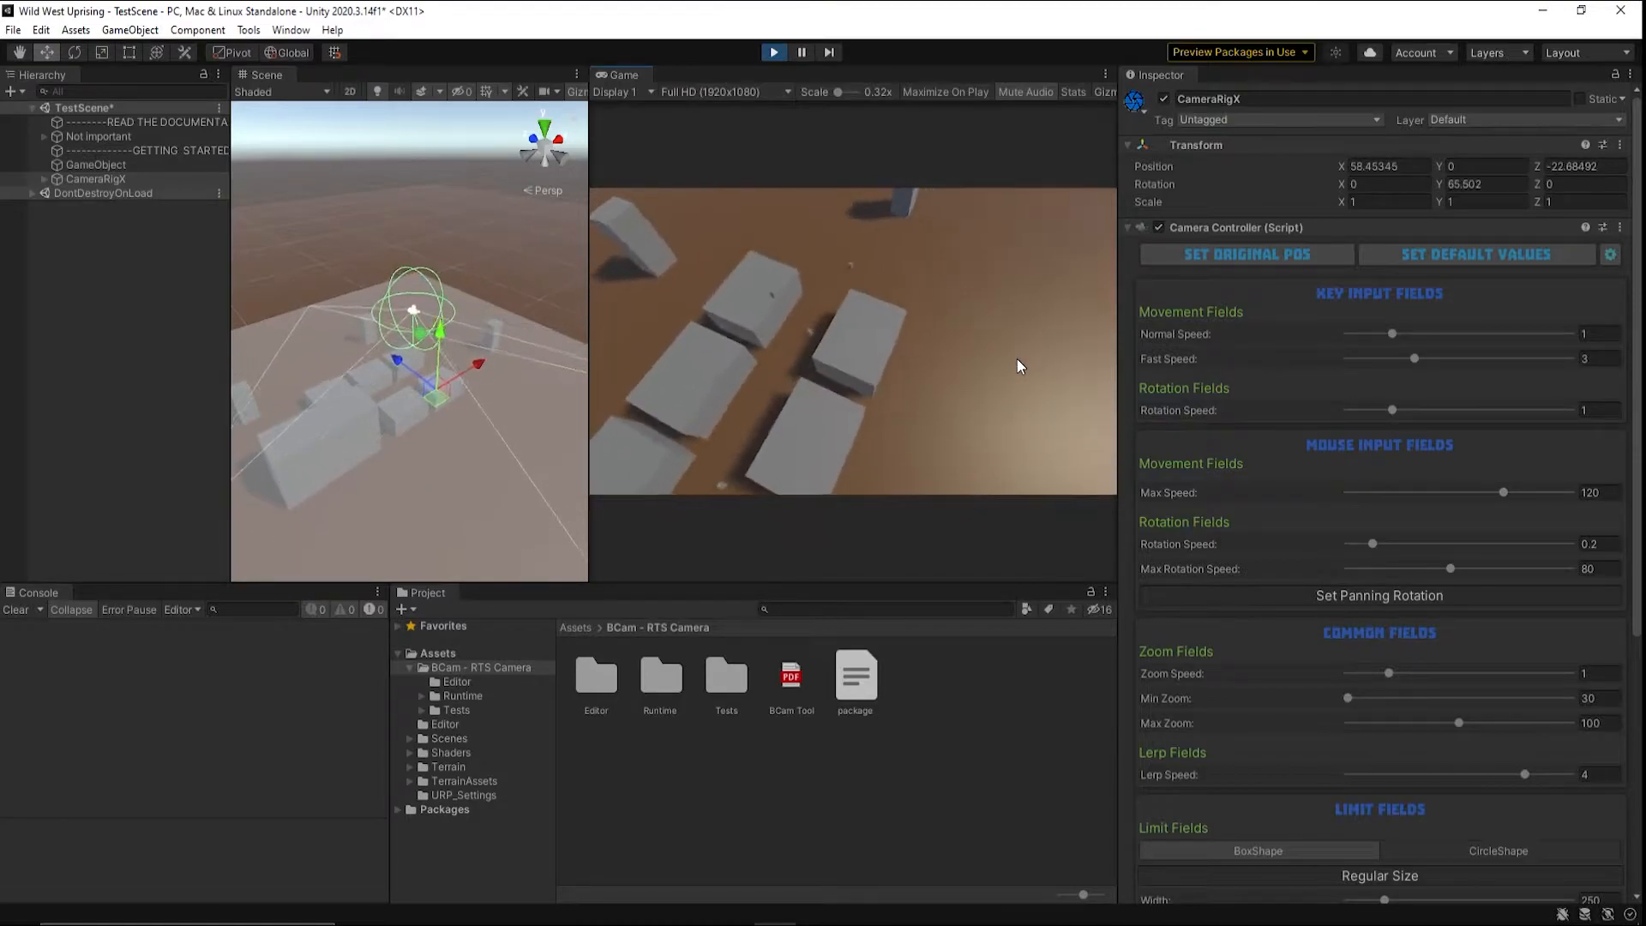
{"action": "key", "text": "e"}
{"action": "key", "text": "q"}
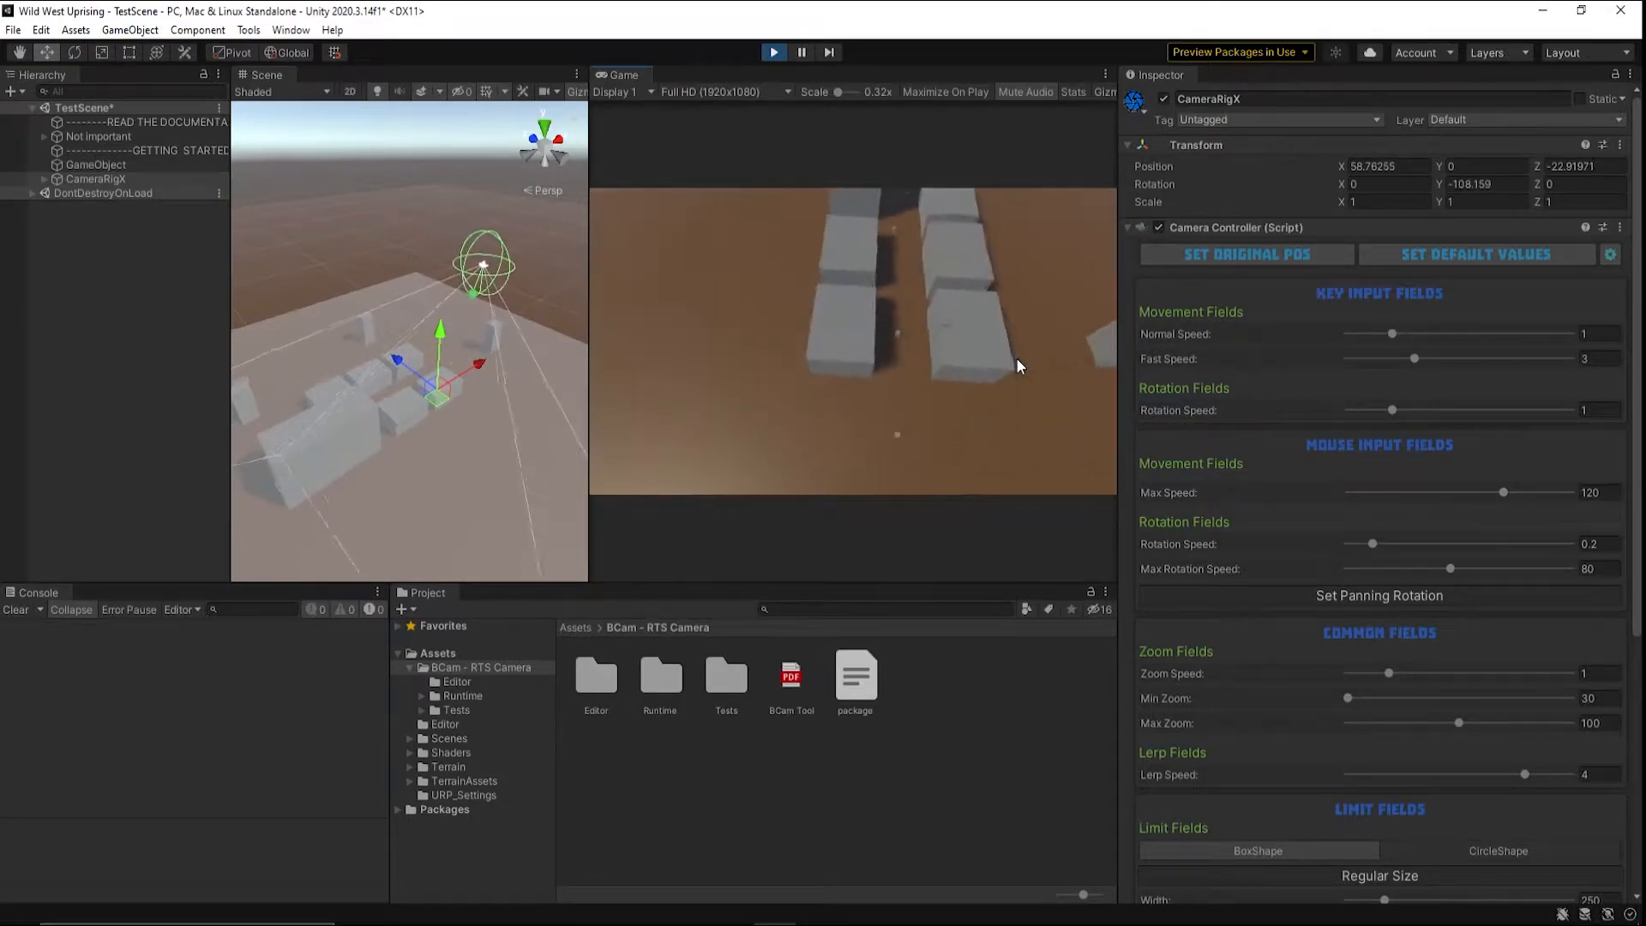
{"action": "key", "text": "r"}
{"action": "key", "text": "f"}
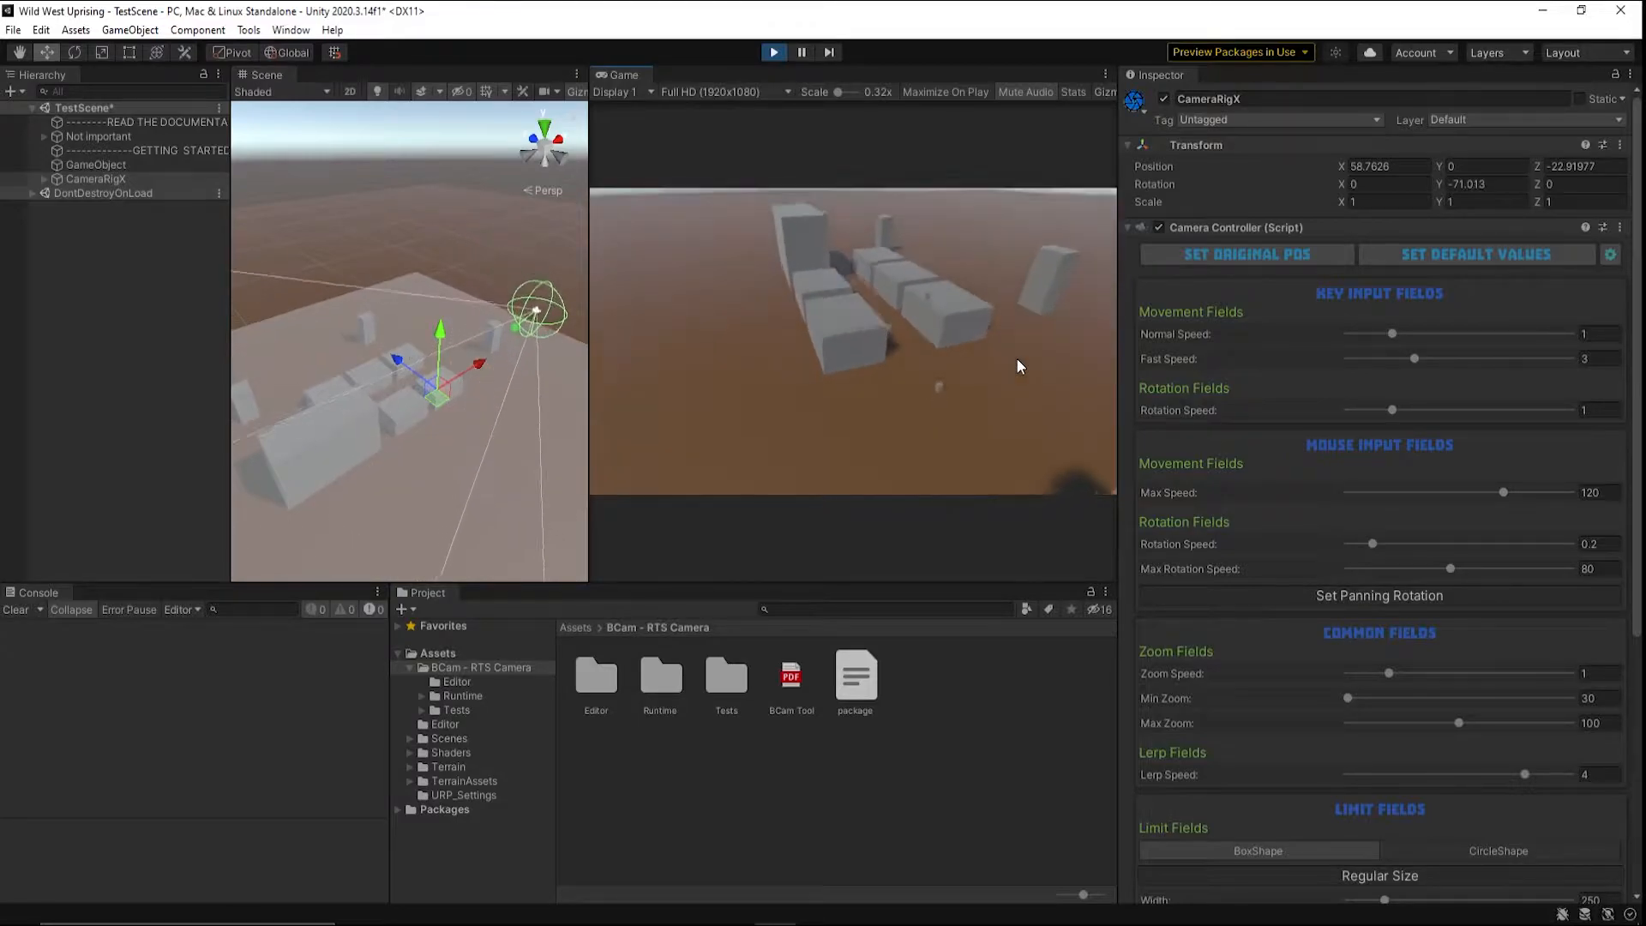
- Test the running camera's mouse-wheel zoom by repeatedly zooming in and out
{"action": "scroll", "coordinate": [1017, 360], "scroll_direction": "down", "scroll_amount": 3}
{"action": "scroll", "coordinate": [1017, 360], "scroll_direction": "up", "scroll_amount": 5}
{"action": "scroll", "coordinate": [1017, 361], "scroll_direction": "down", "scroll_amount": 5}
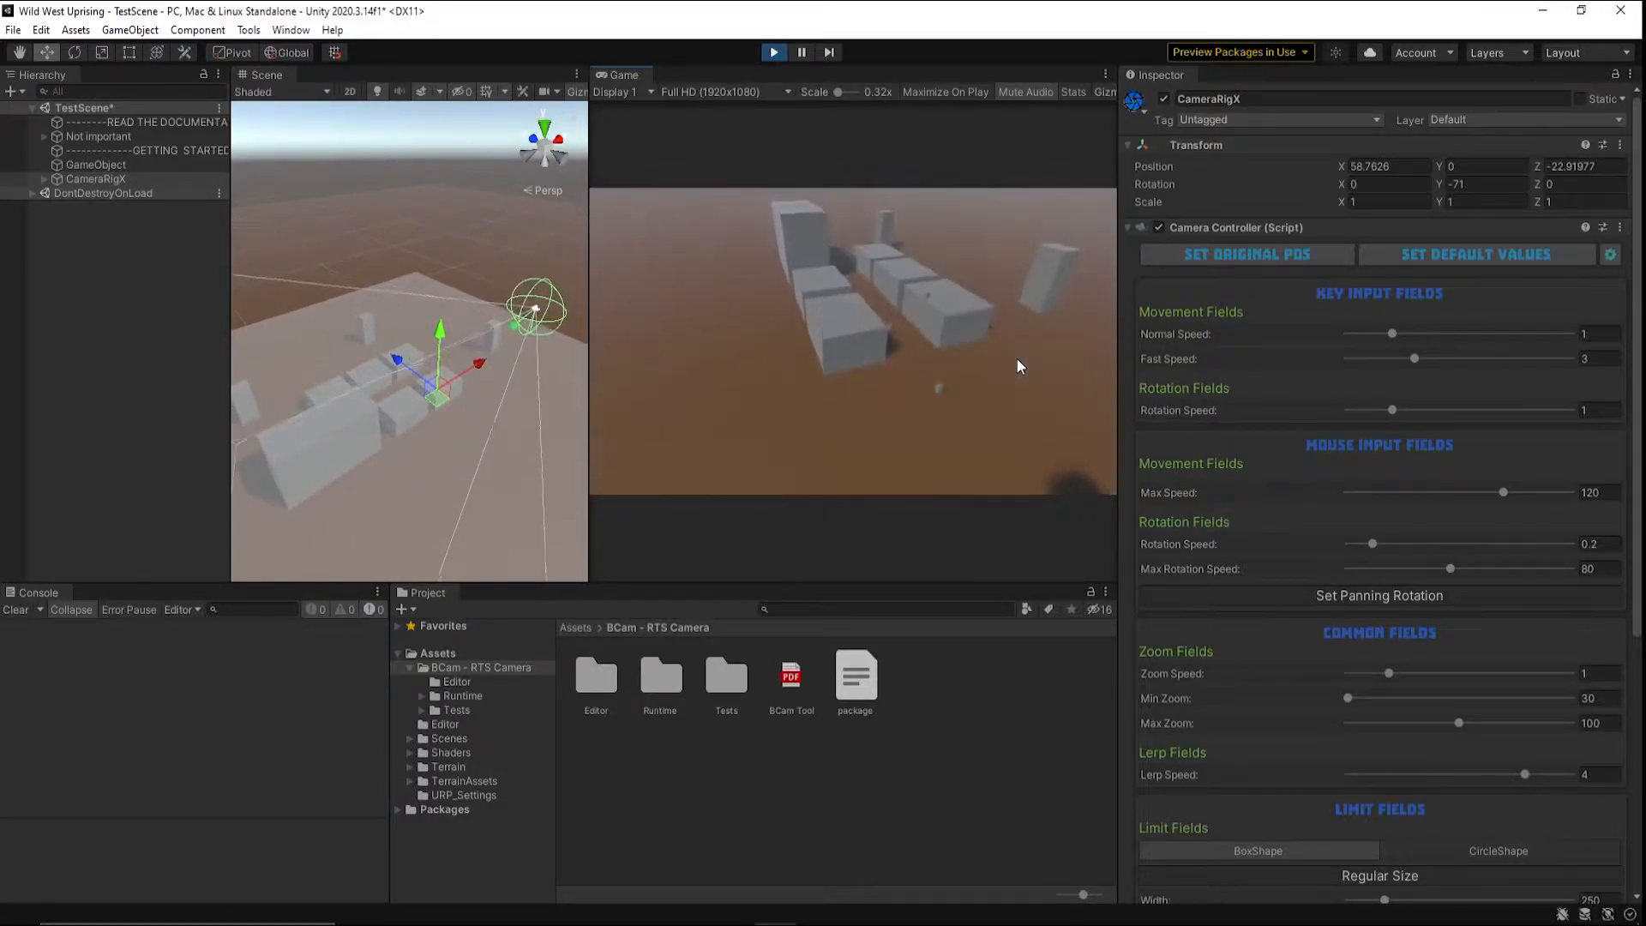
{"action": "scroll", "coordinate": [1018, 359], "scroll_direction": "up", "scroll_amount": 3}
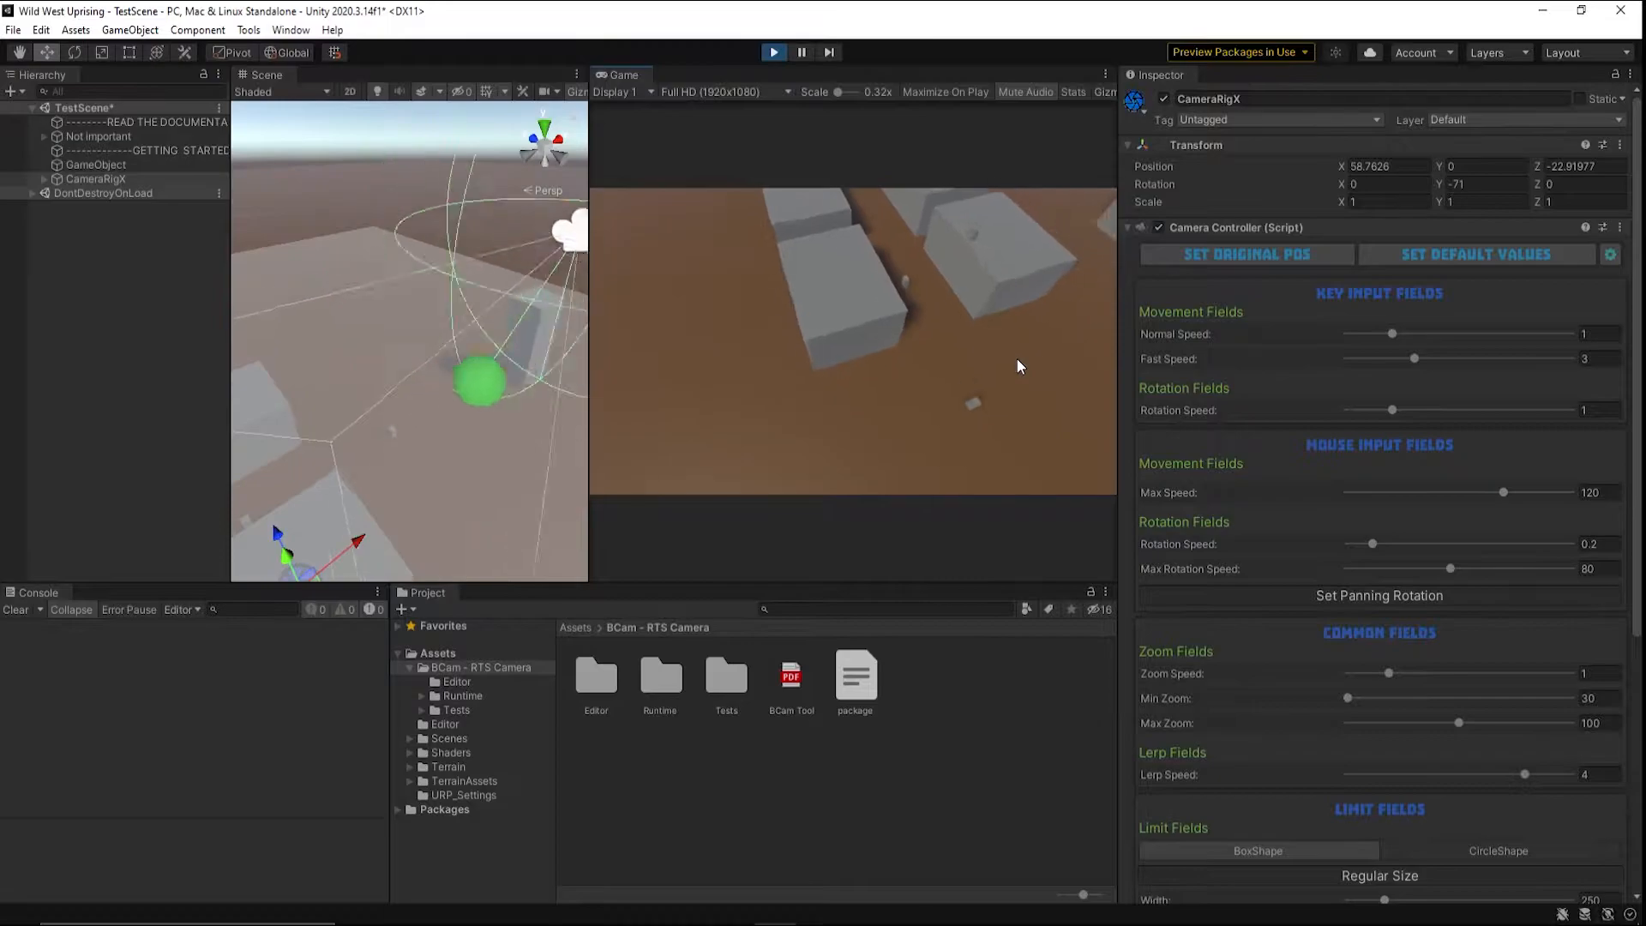
{"action": "scroll", "coordinate": [1017, 359], "scroll_direction": "down", "scroll_amount": 5}
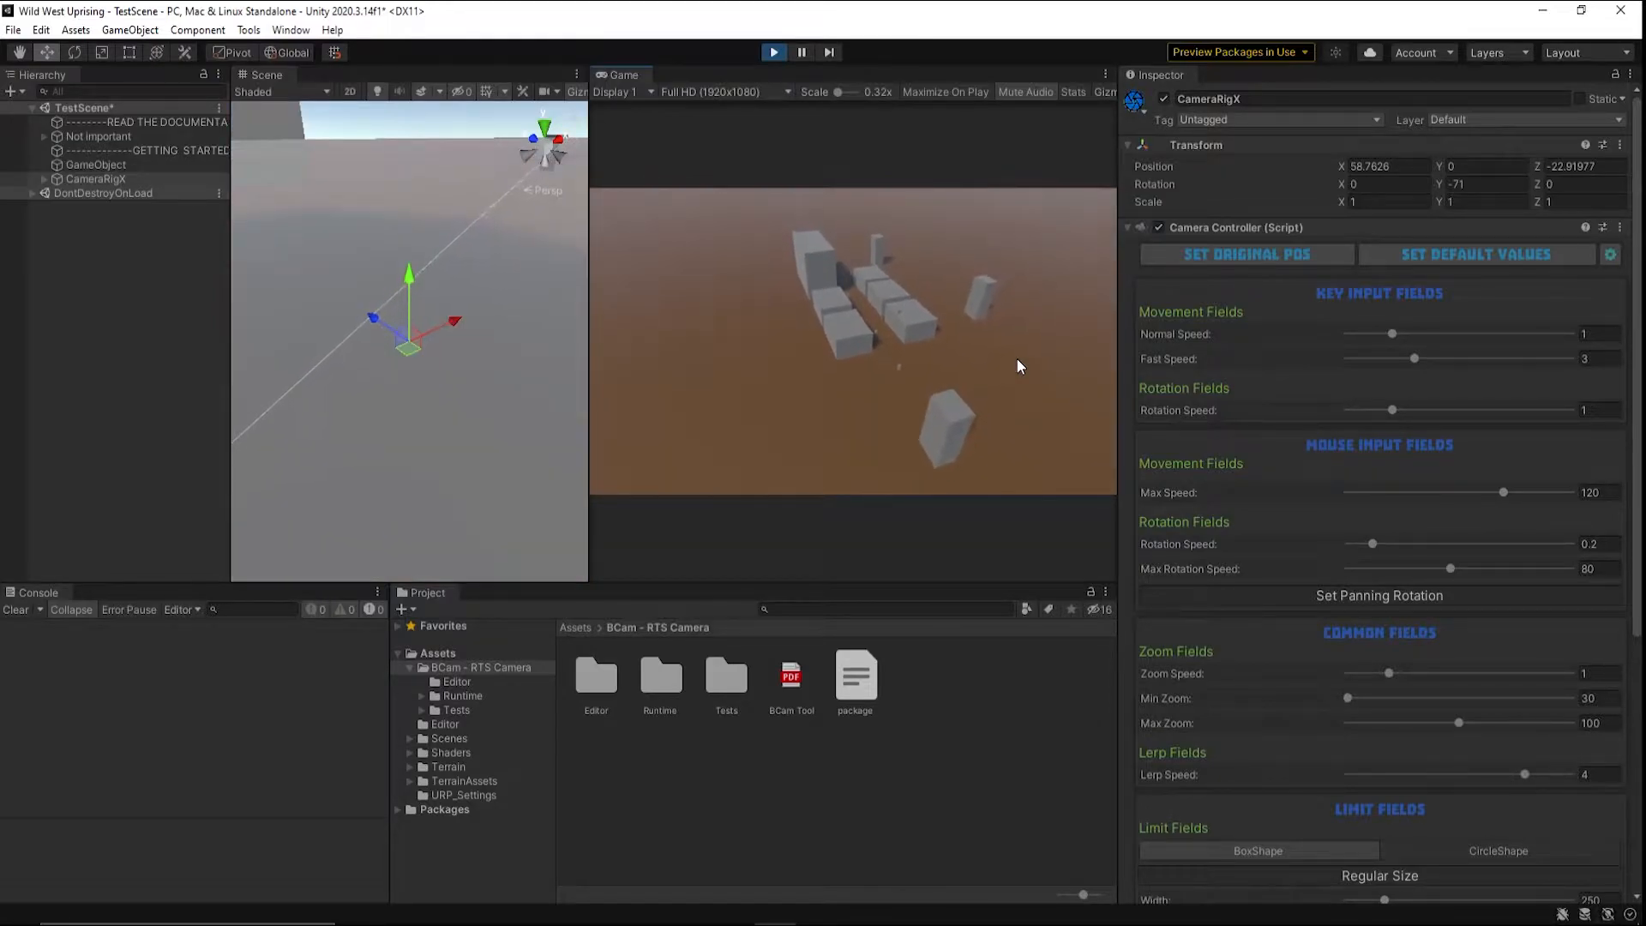
{"action": "scroll", "coordinate": [1017, 358], "scroll_direction": "up", "scroll_amount": 3}
{"action": "scroll", "coordinate": [1017, 358], "scroll_direction": "down", "scroll_amount": 4}
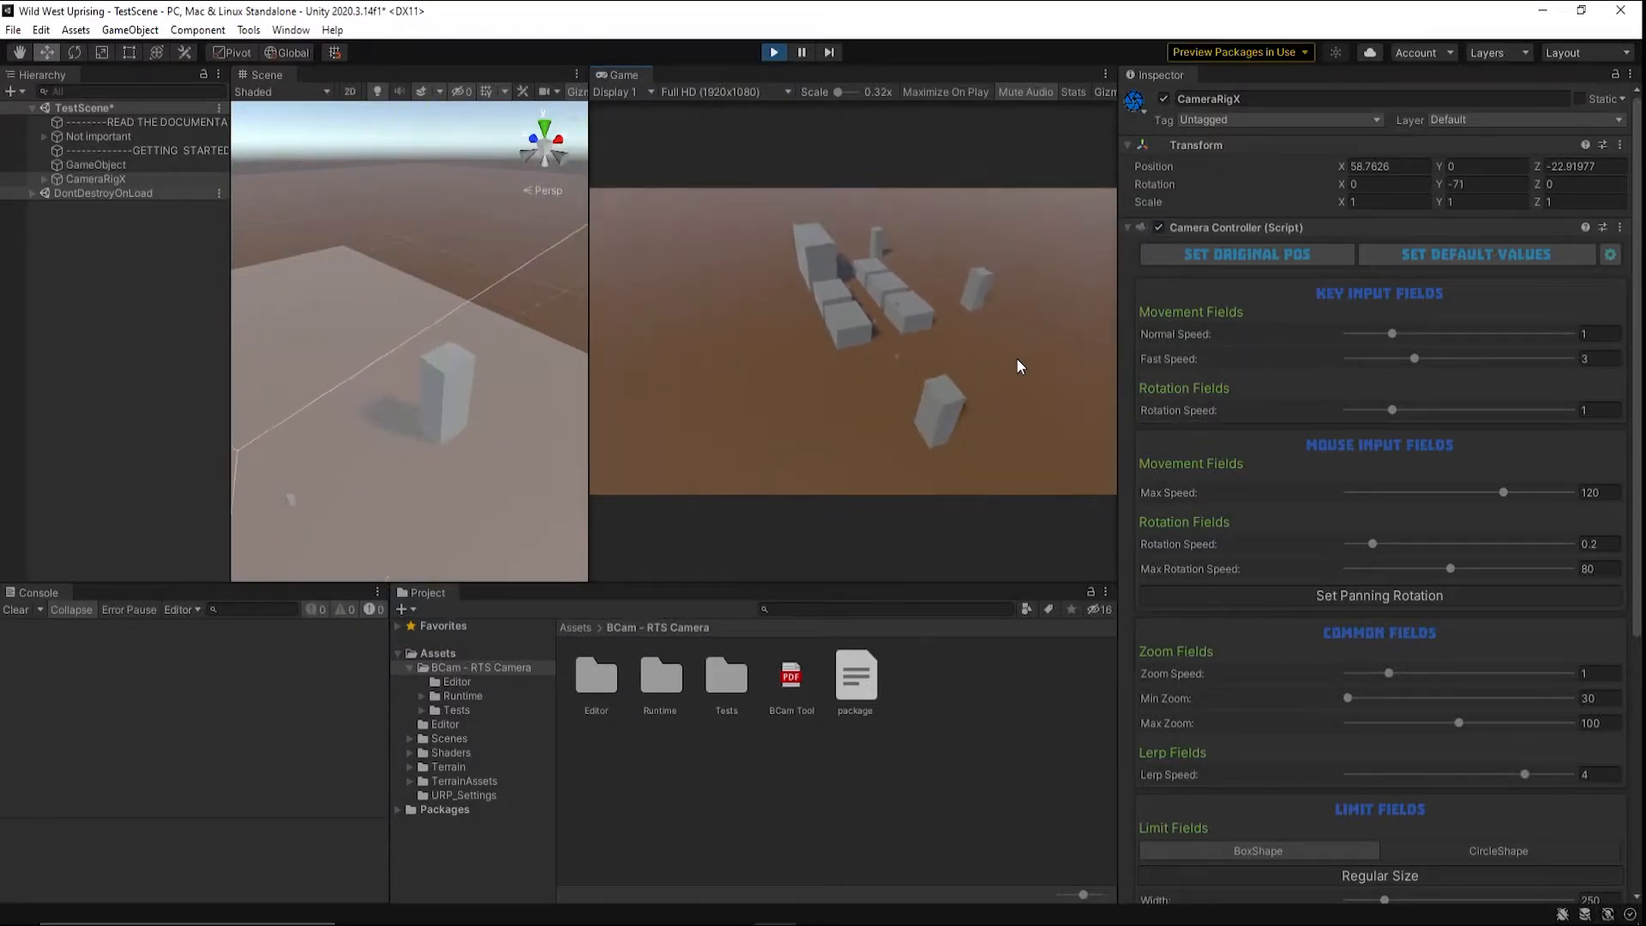
{"action": "scroll", "coordinate": [1016, 357], "scroll_direction": "up", "scroll_amount": 4}
{"action": "scroll", "coordinate": [1017, 359], "scroll_direction": "down", "scroll_amount": 4}
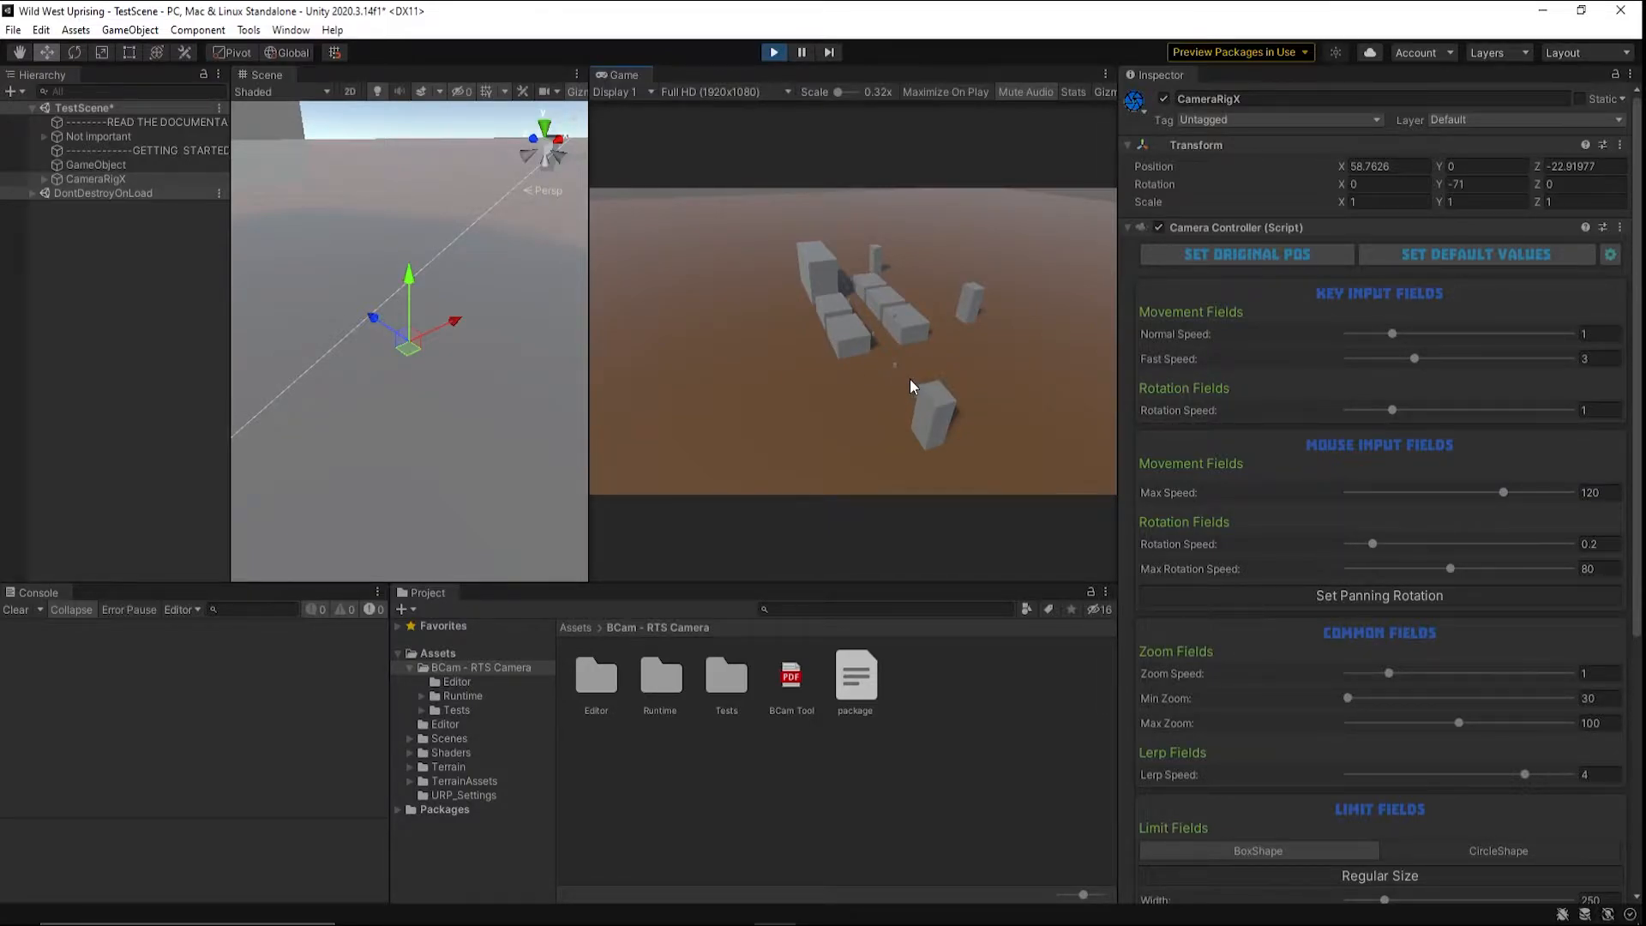
- Test the running camera's mouse panning and rotation, zooming in and out from the rotated views
{"action": "left_click_drag", "start_coordinate": [832, 333], "coordinate": [867, 403]}
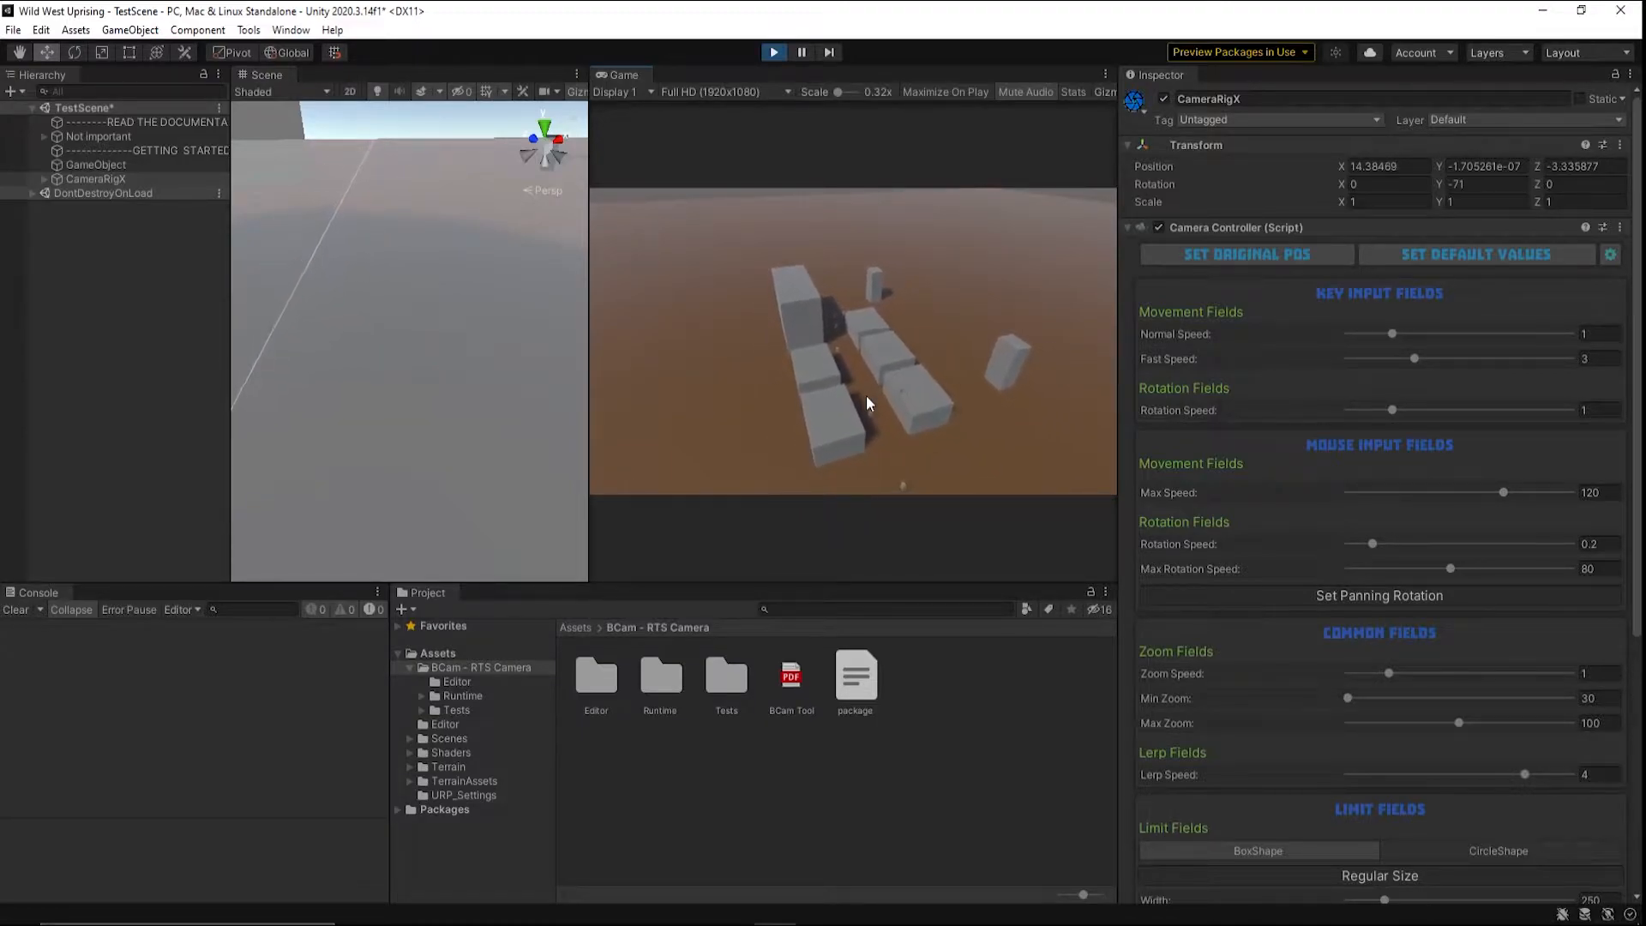
{"action": "middle_click_drag", "start_coordinate": [875, 417], "coordinate": [853, 377]}
{"action": "scroll", "coordinate": [861, 375], "scroll_direction": "up", "scroll_amount": 5}
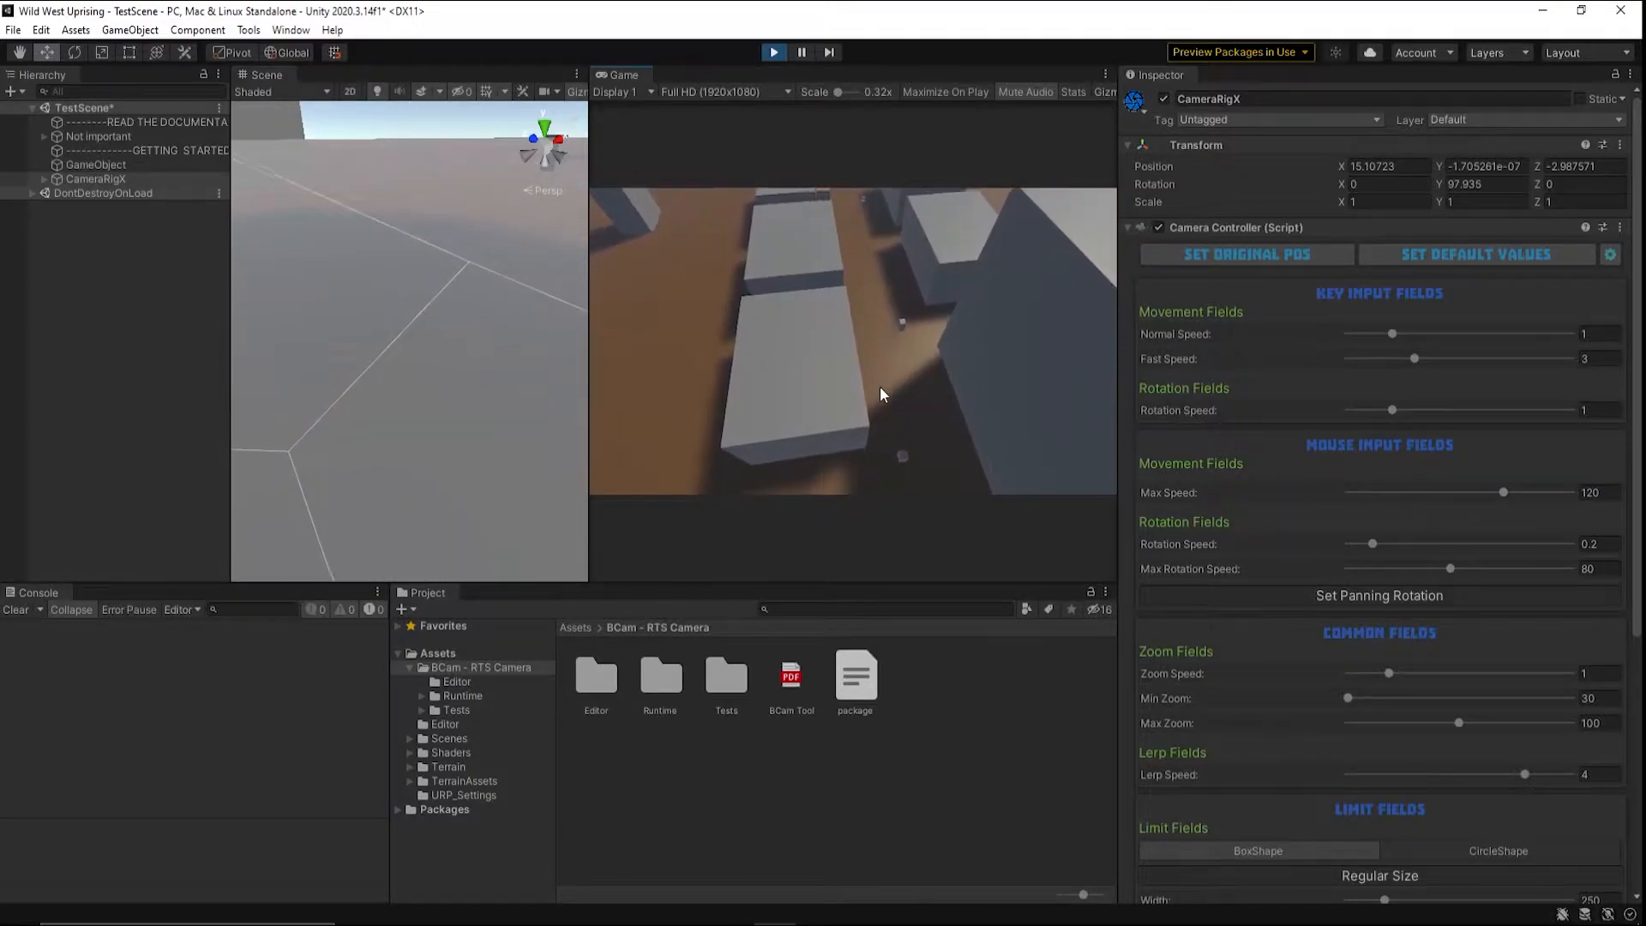
{"action": "scroll", "coordinate": [880, 386], "scroll_direction": "down", "scroll_amount": 5}
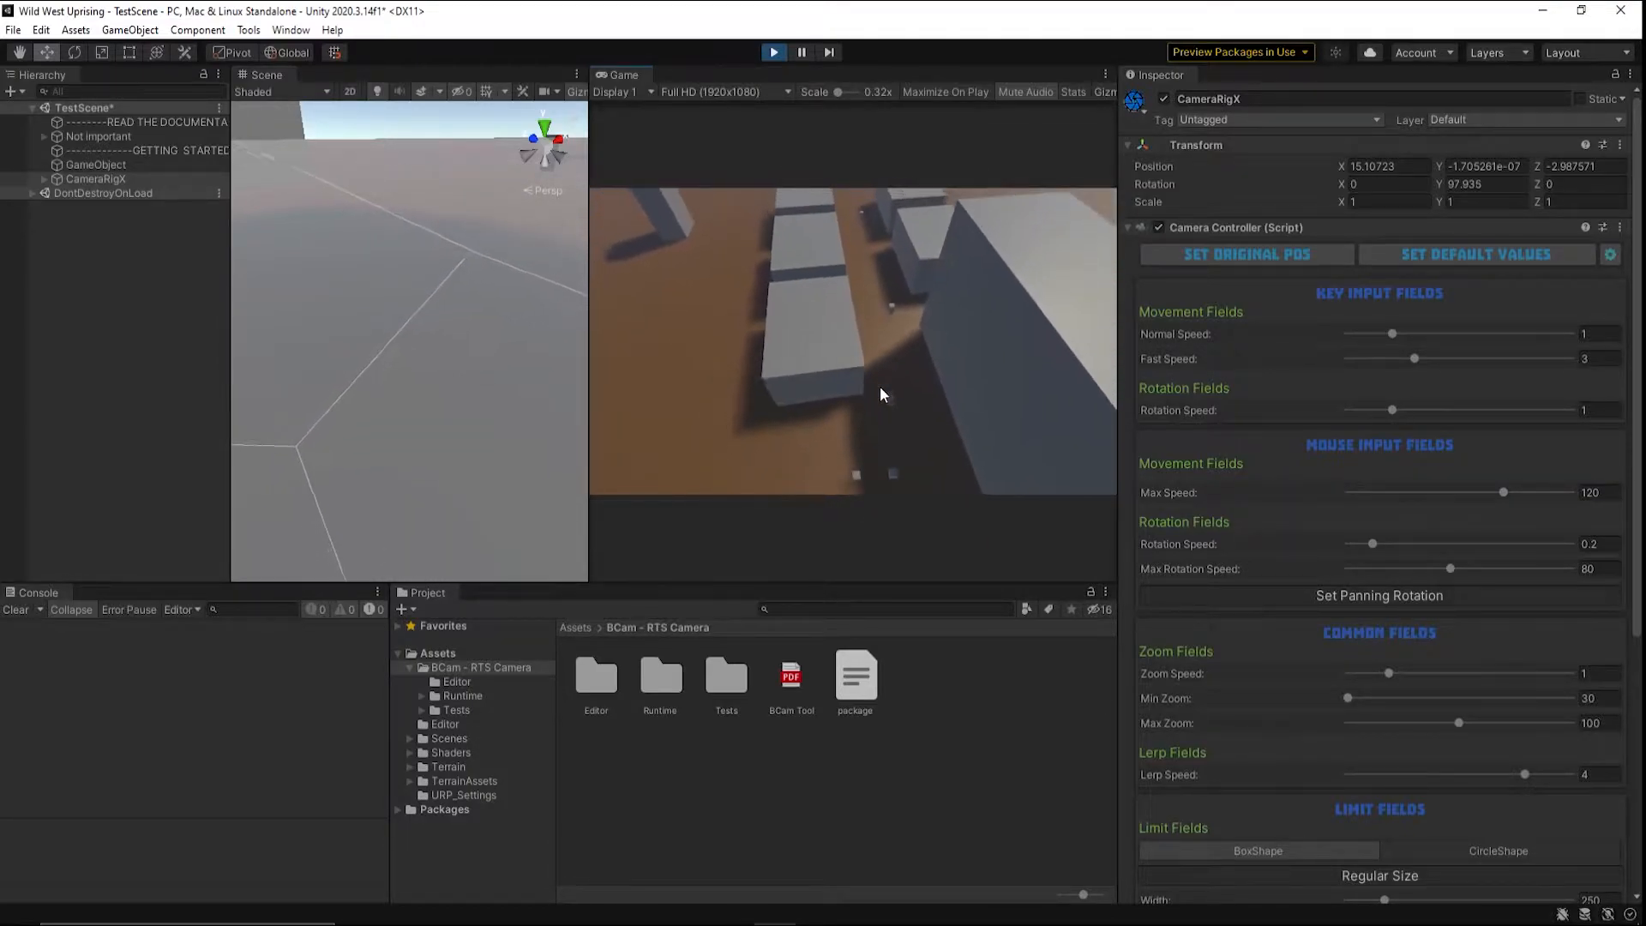
{"action": "middle_click_drag", "start_coordinate": [928, 419], "coordinate": [898, 388]}
{"action": "scroll", "coordinate": [896, 388], "scroll_direction": "up", "scroll_amount": 5}
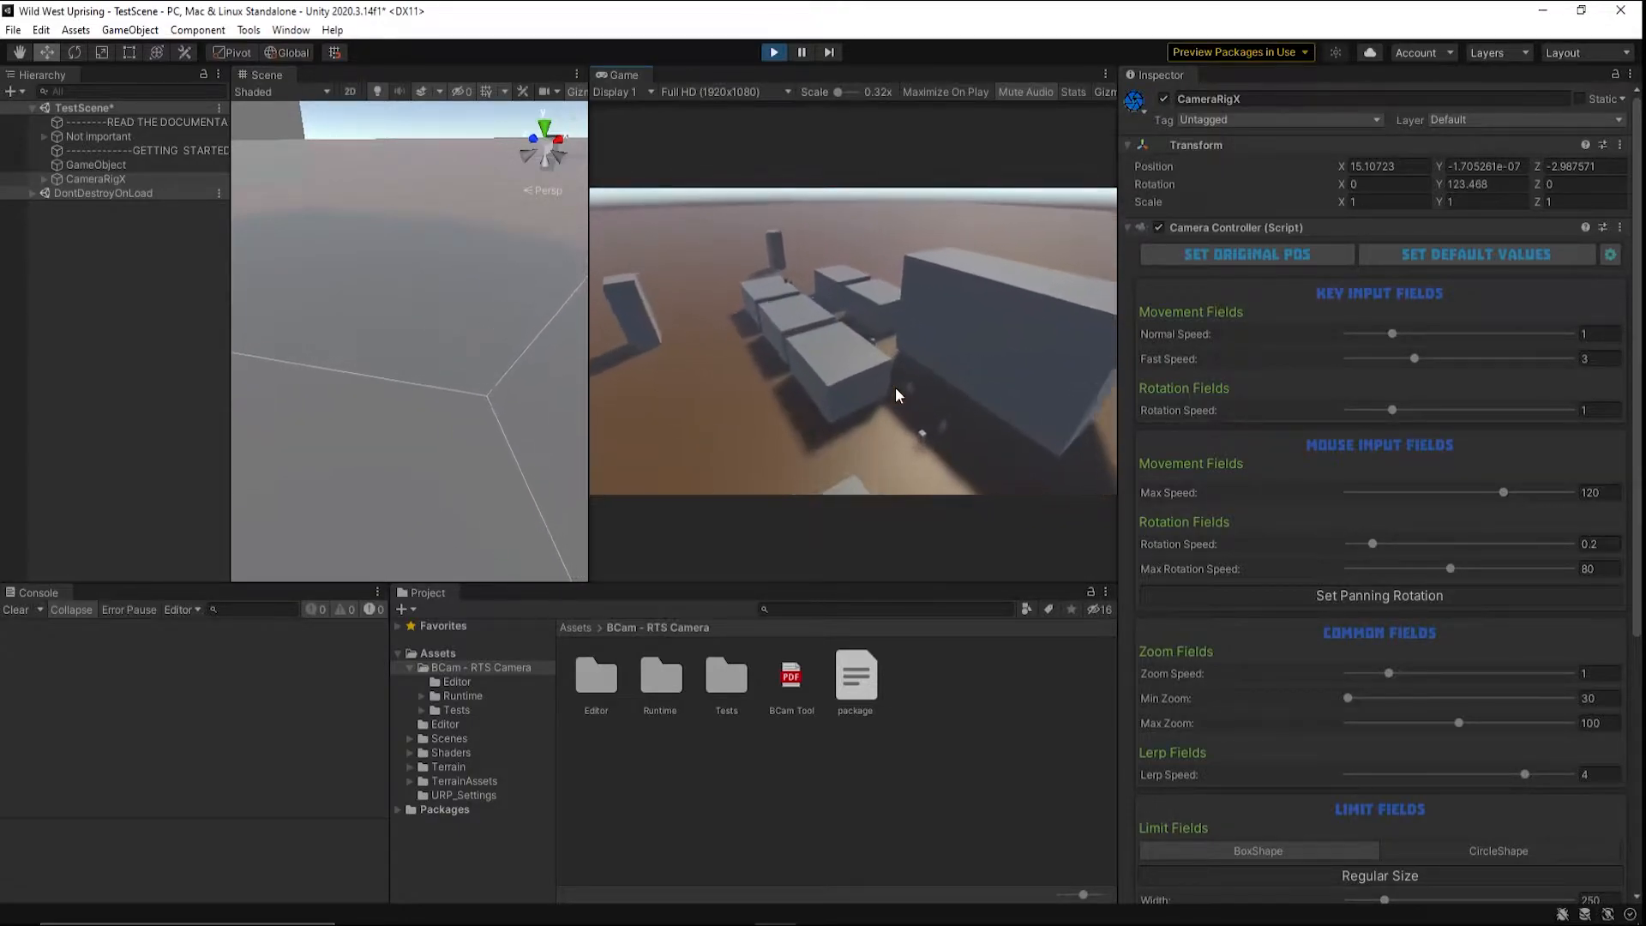
{"action": "scroll", "coordinate": [895, 388], "scroll_direction": "down", "scroll_amount": 4}
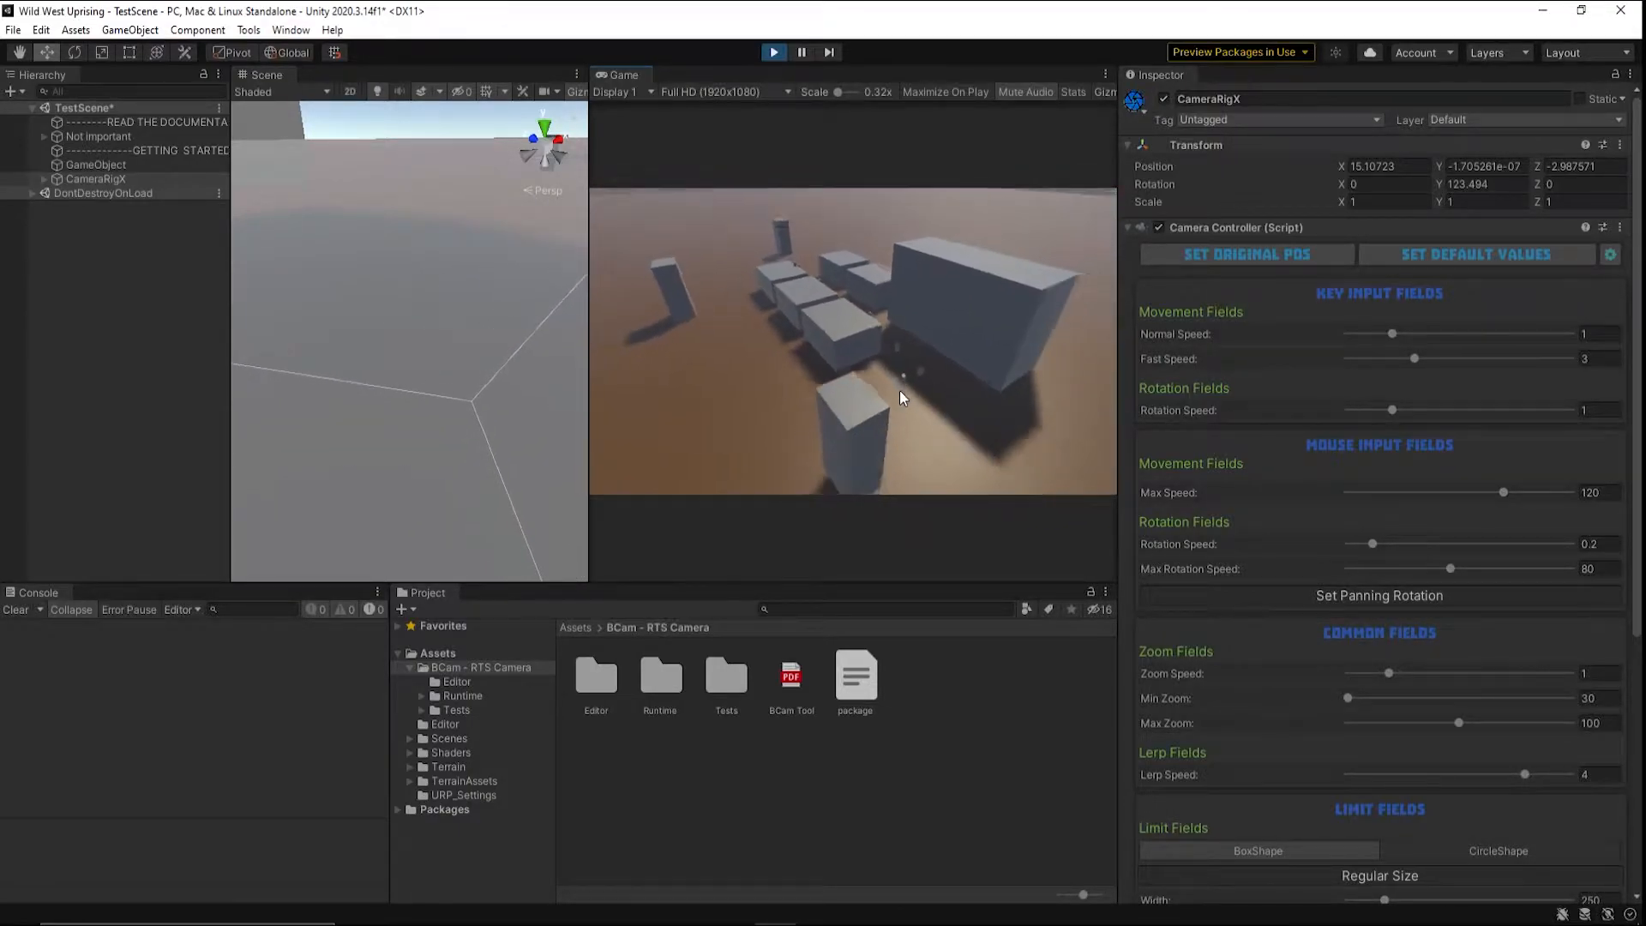
- Test the running camera's orbit rotation around the blocks, zooming in and out between the rotated views
{"action": "scroll", "coordinate": [900, 391], "scroll_direction": "down", "scroll_amount": 3}
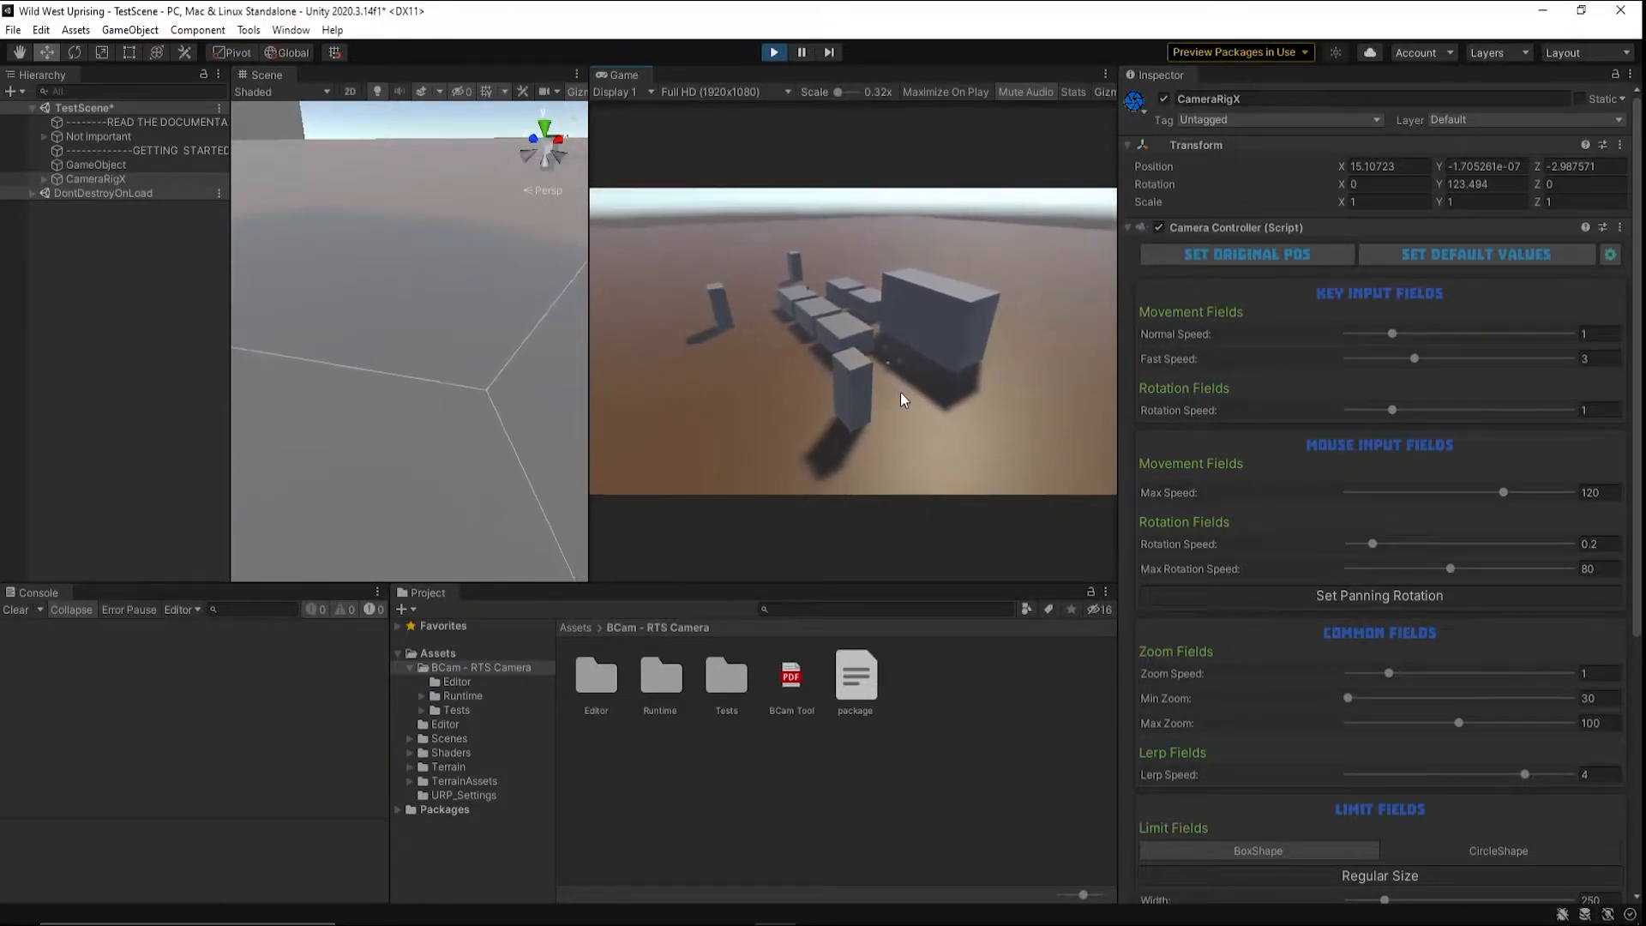
{"action": "middle_click_drag", "start_coordinate": [843, 393], "coordinate": [920, 413]}
{"action": "scroll", "coordinate": [919, 413], "scroll_direction": "up", "scroll_amount": 5}
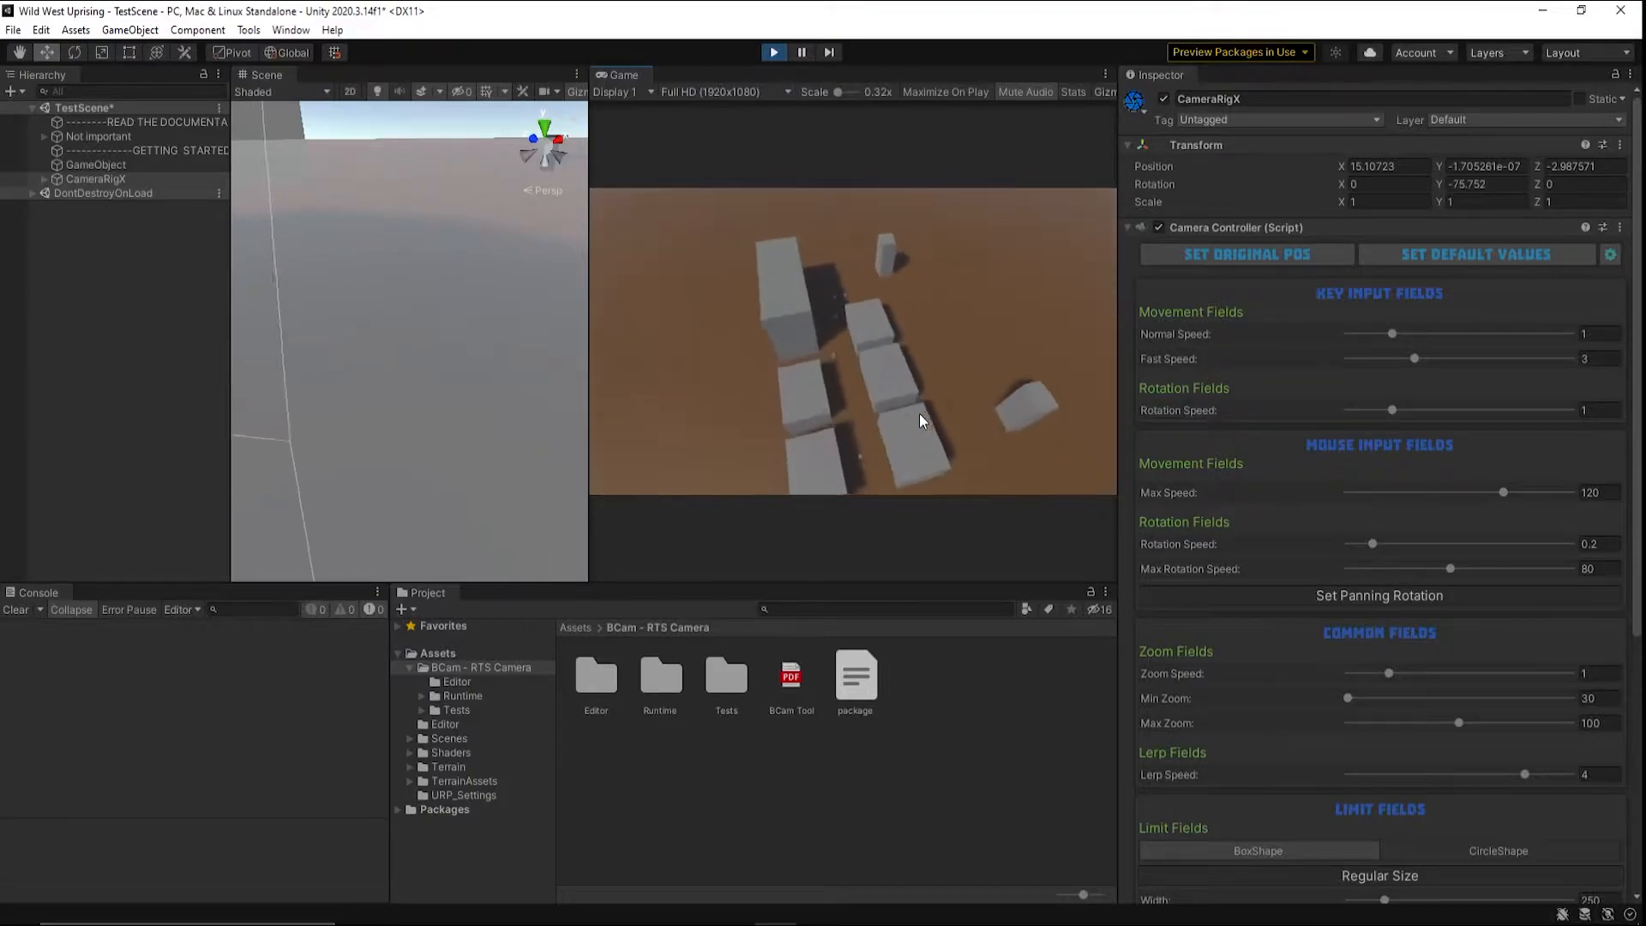
{"action": "scroll", "coordinate": [880, 401], "scroll_direction": "down", "scroll_amount": 5}
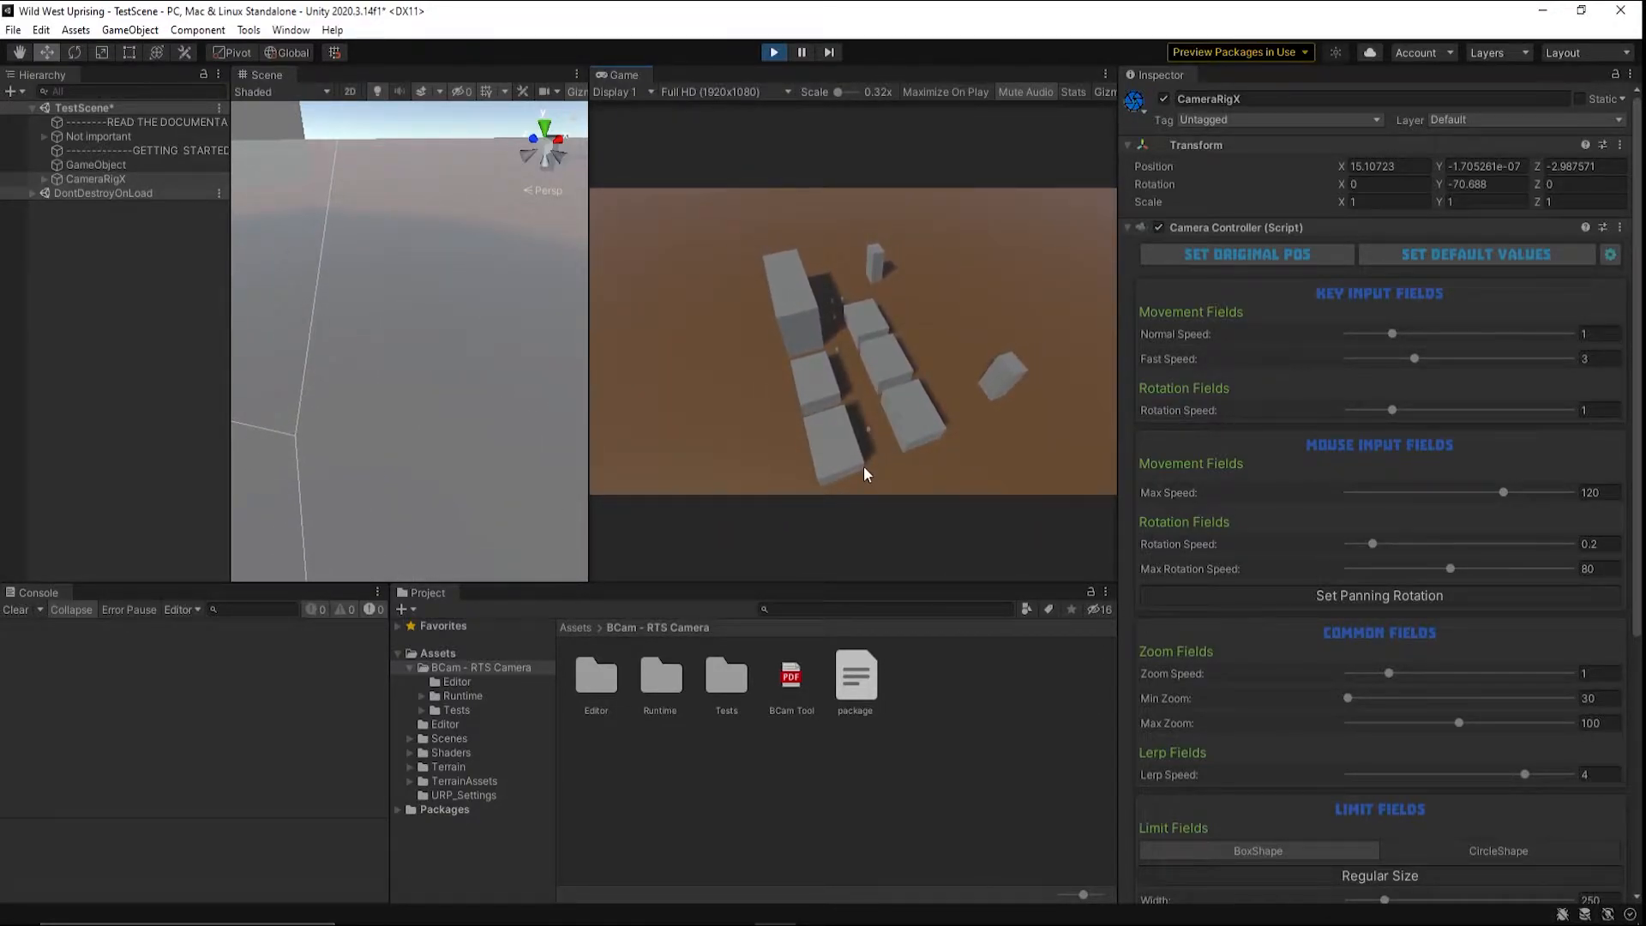
{"action": "middle_click_drag", "start_coordinate": [863, 467], "coordinate": [876, 414]}
{"action": "scroll", "coordinate": [444, 302], "scroll_direction": "down", "scroll_amount": 5}
{"action": "scroll", "coordinate": [452, 321], "scroll_direction": "down", "scroll_amount": 12}
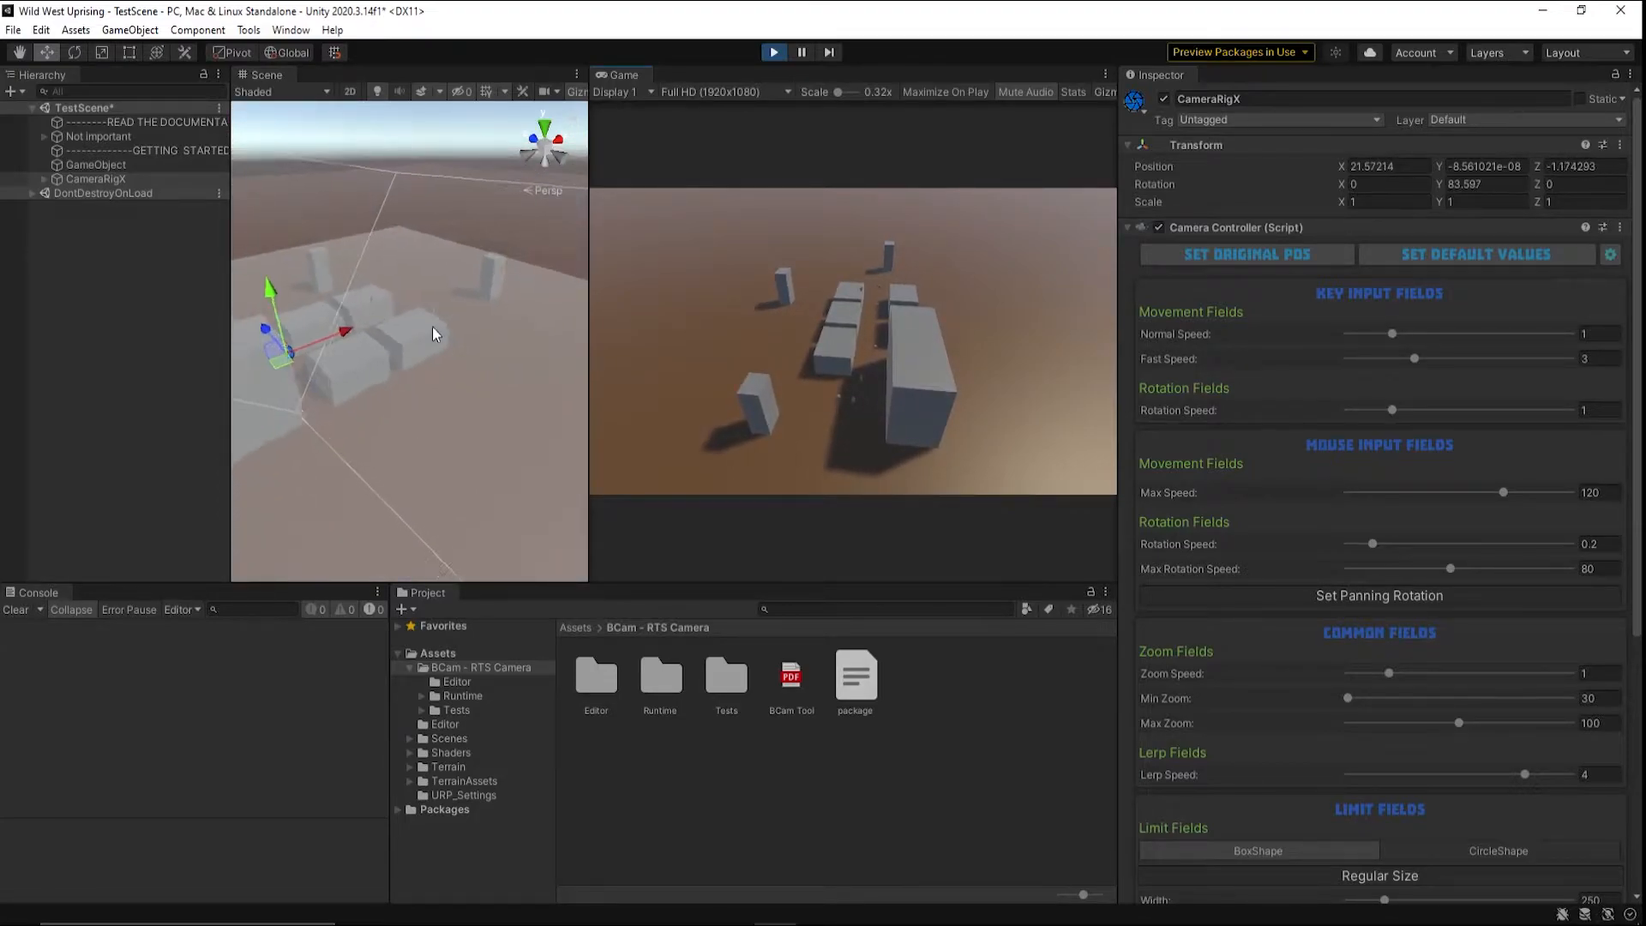
- Show the whole limit area in the Scene view and pan the running camera far across the ground to test its movement limits
{"action": "left_click_drag", "start_coordinate": [440, 332], "coordinate": [389, 401], "text": "alt"}
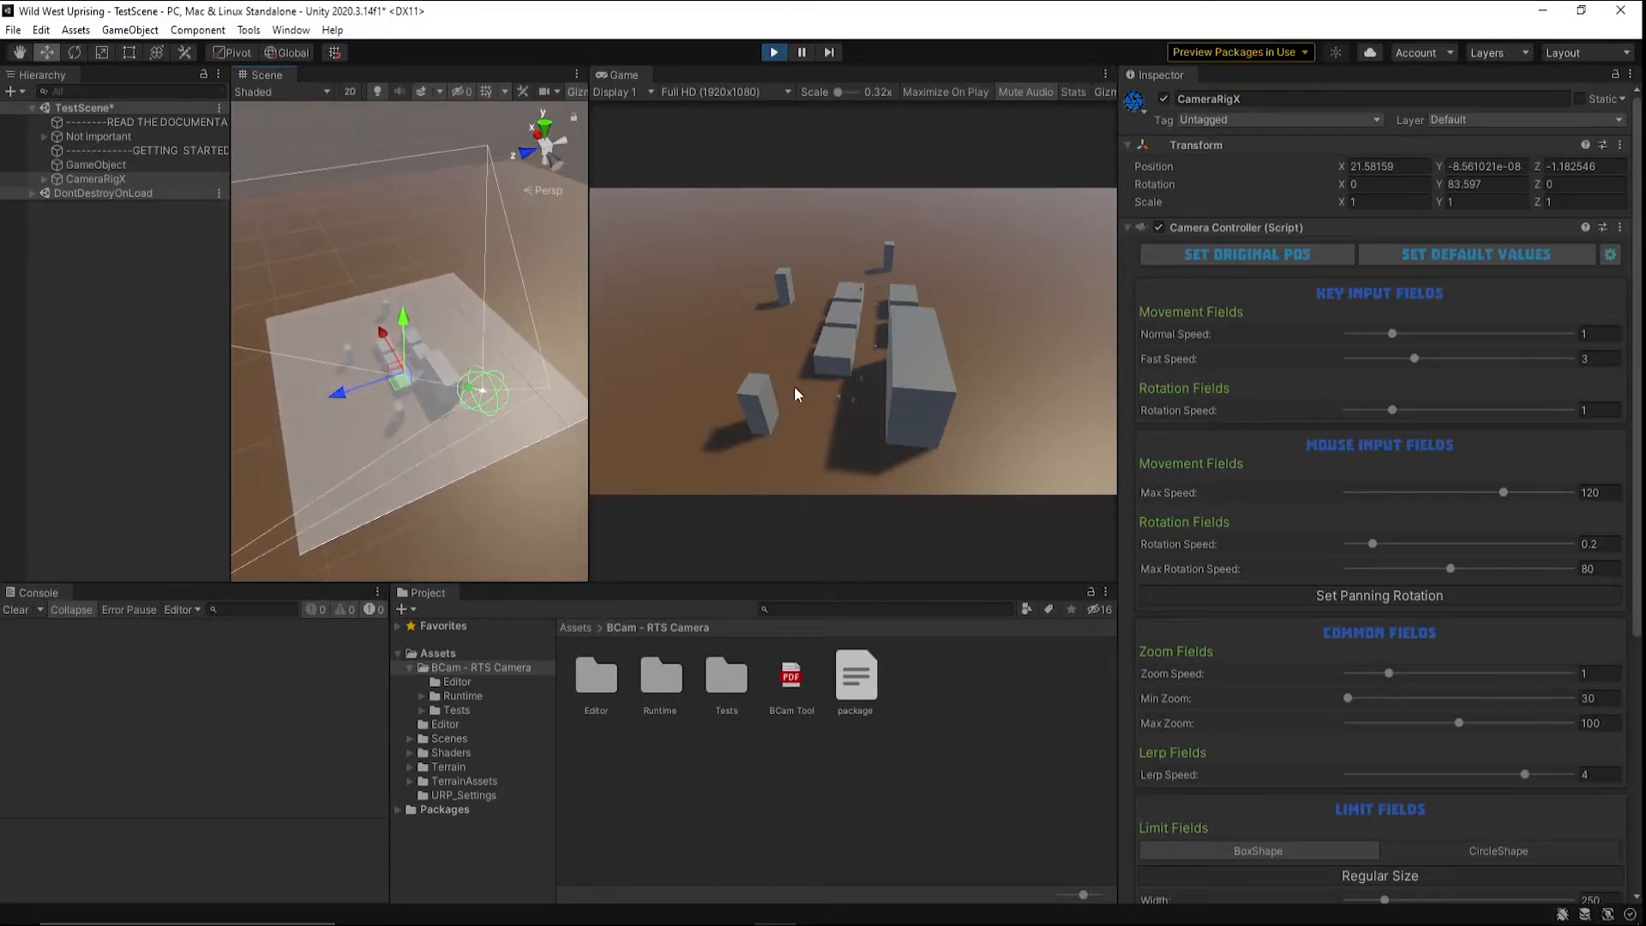
{"action": "left_click_drag", "start_coordinate": [790, 383], "coordinate": [1078, 384]}
{"action": "left_click_drag", "start_coordinate": [880, 386], "coordinate": [1056, 363]}
{"action": "left_click_drag", "start_coordinate": [909, 410], "coordinate": [1012, 502]}
{"action": "left_click_drag", "start_coordinate": [713, 298], "coordinate": [956, 554]}
{"action": "left_click_drag", "start_coordinate": [862, 465], "coordinate": [686, 578]}
{"action": "left_click_drag", "start_coordinate": [883, 437], "coordinate": [647, 474]}
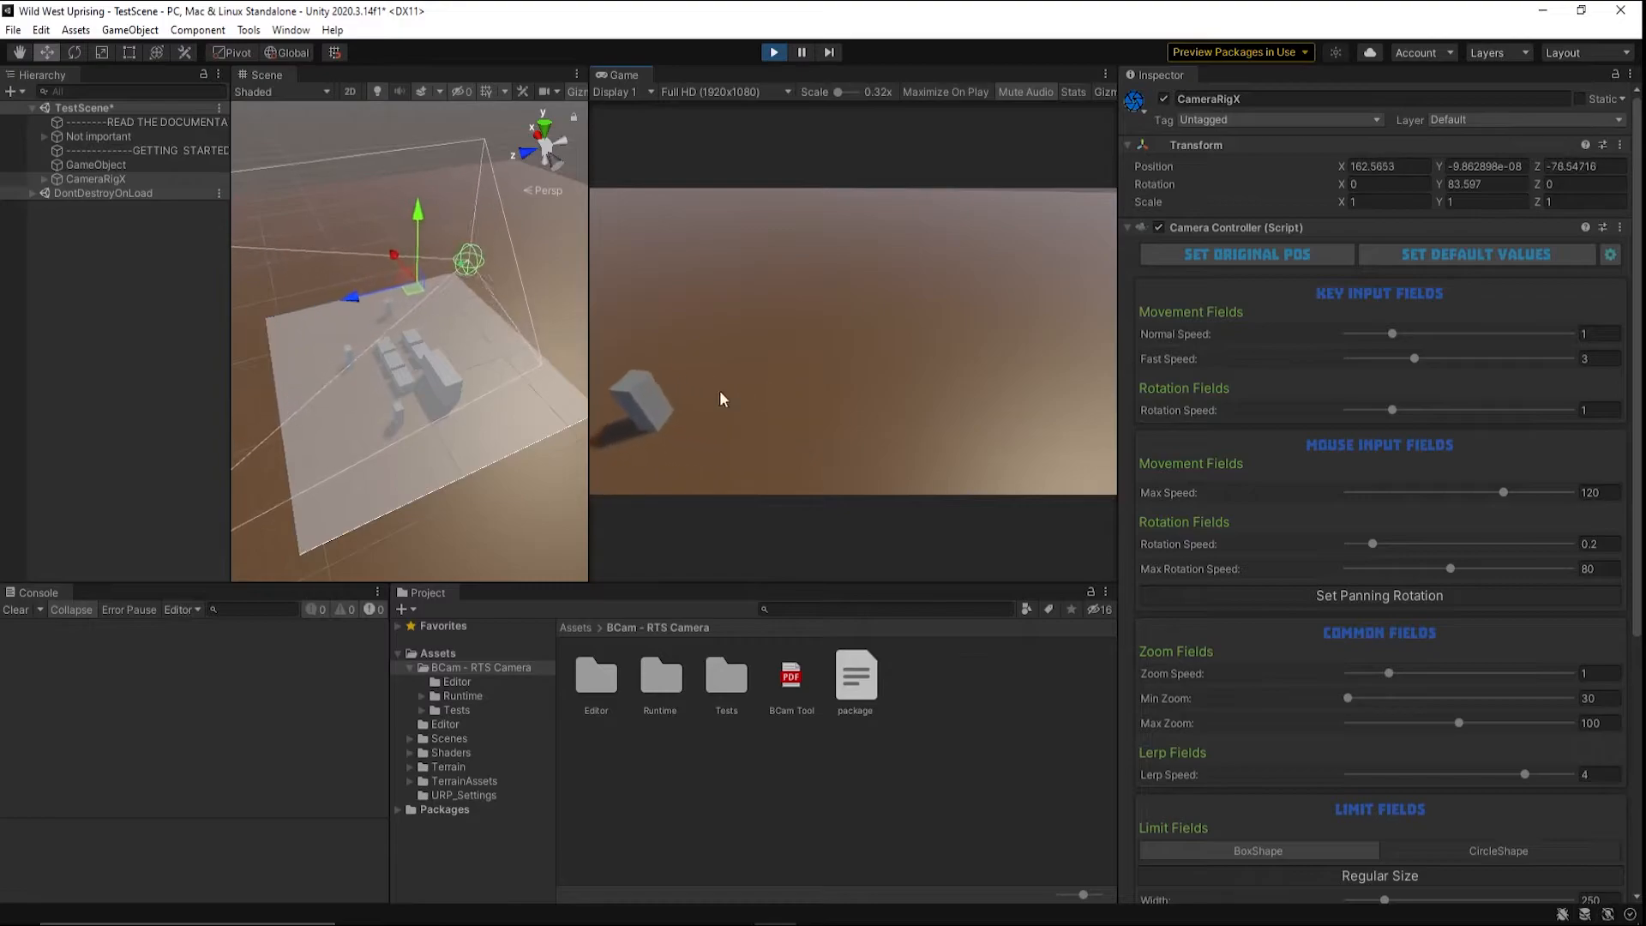
{"action": "left_click_drag", "start_coordinate": [883, 461], "coordinate": [889, 299]}
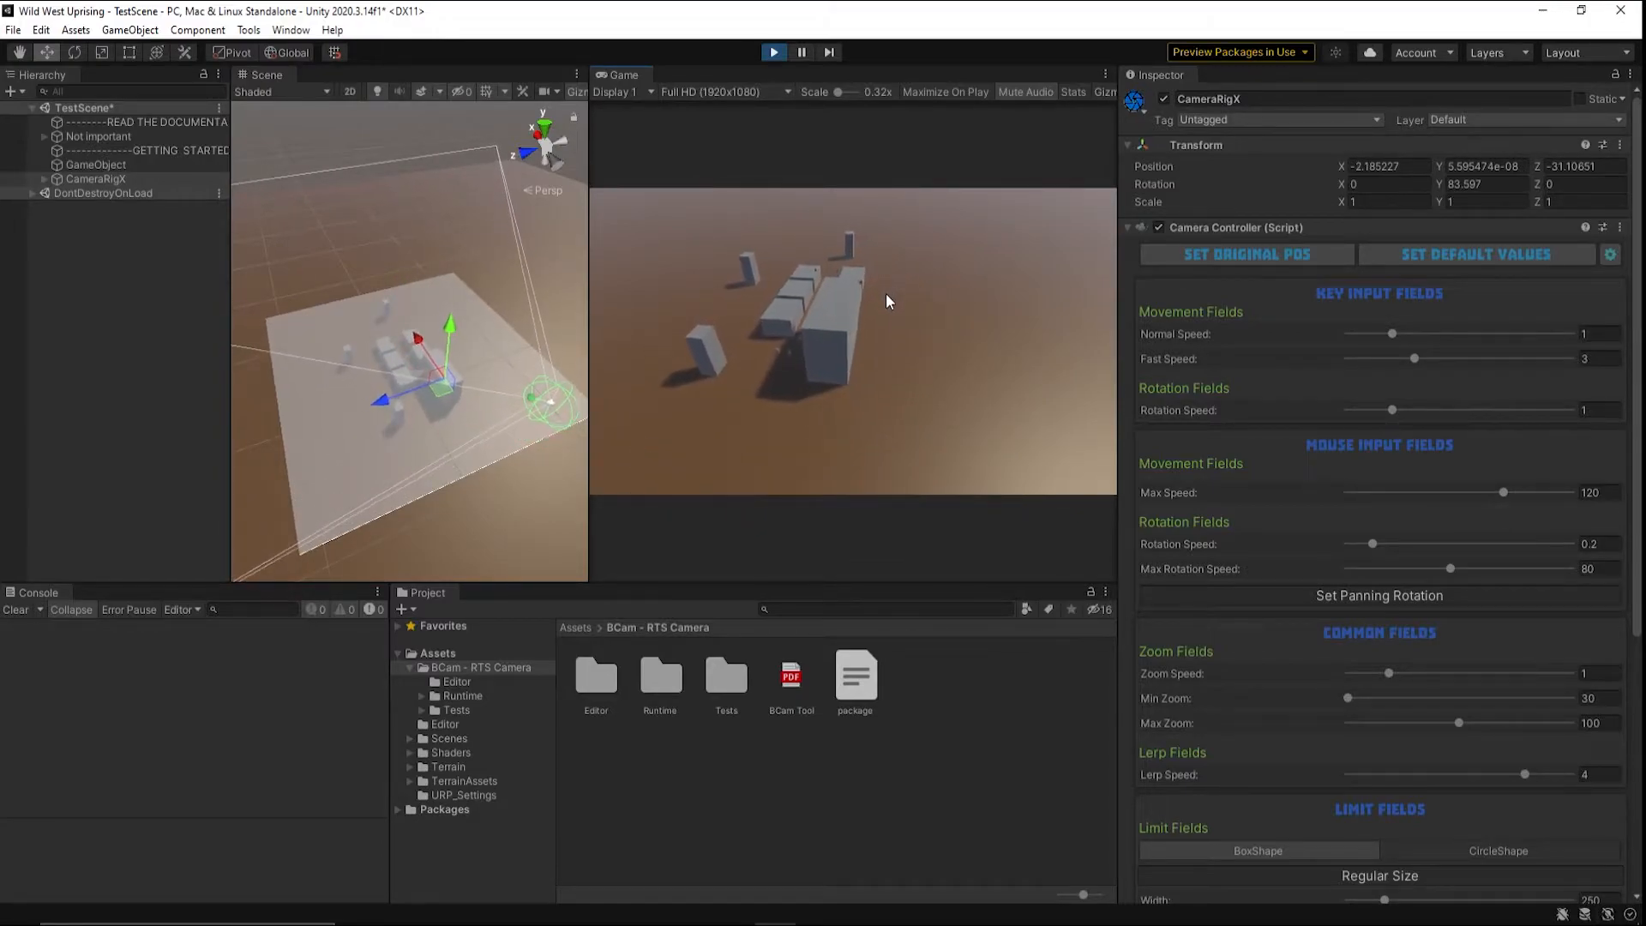
- Zoom the running camera in on the tall block and examine its green raycast gizmo up close in the Scene view
{"action": "scroll", "coordinate": [886, 296], "scroll_direction": "up", "scroll_amount": 5}
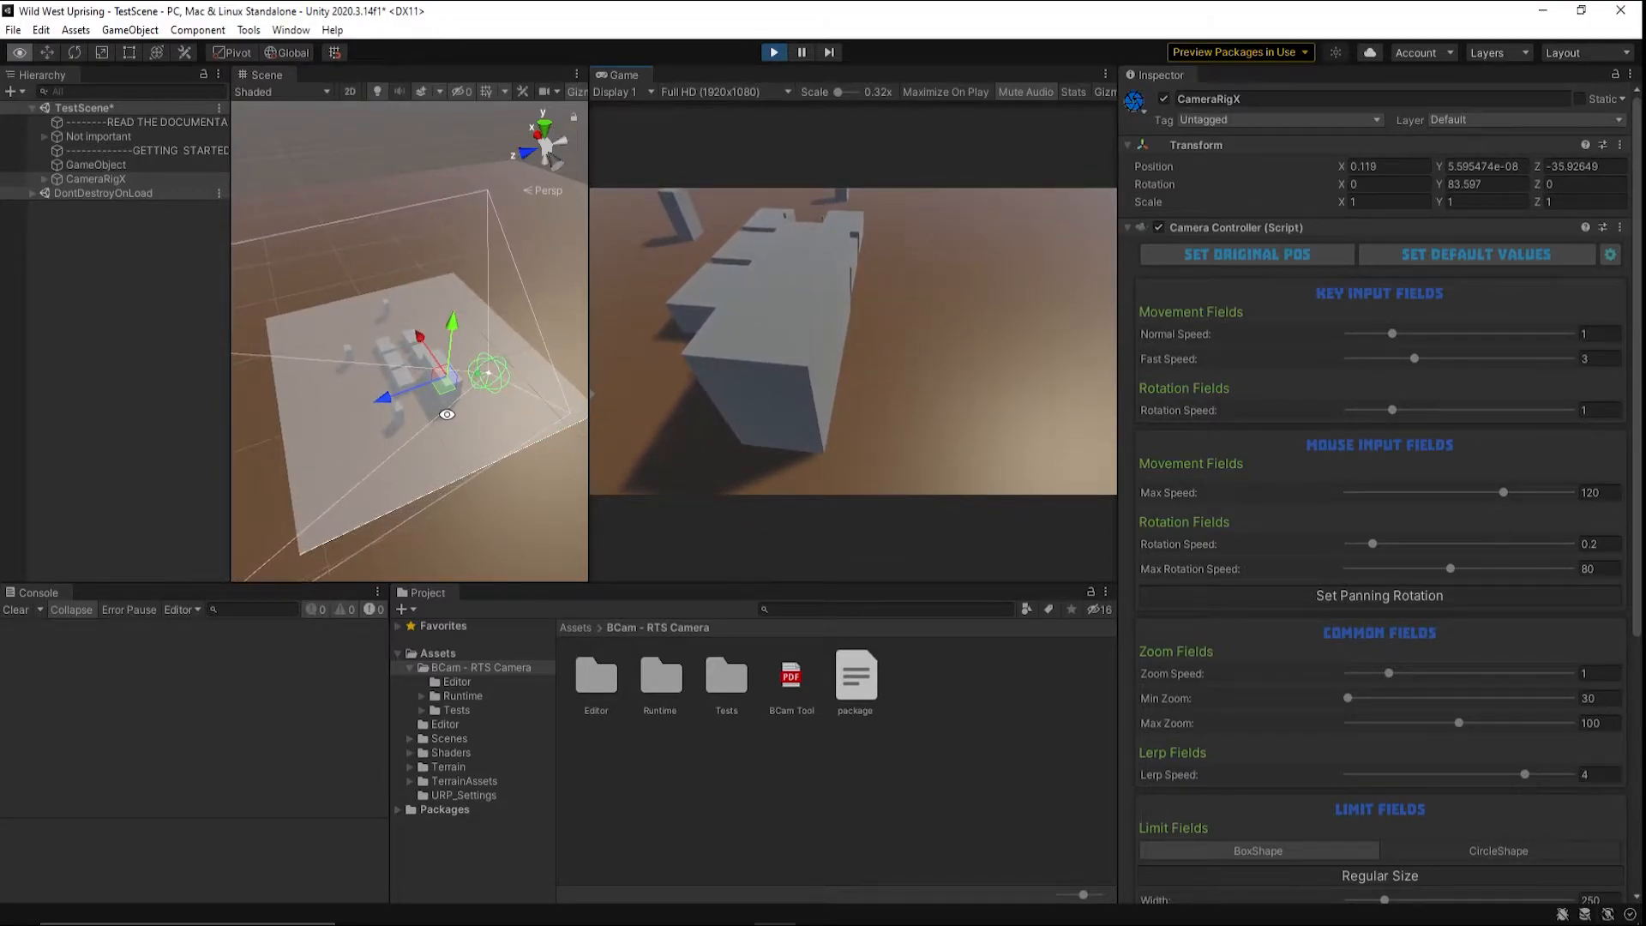
{"action": "left_click_drag", "start_coordinate": [474, 392], "coordinate": [478, 313], "text": "alt"}
{"action": "scroll", "coordinate": [528, 368], "scroll_direction": "up", "scroll_amount": 5, "text": "alt"}
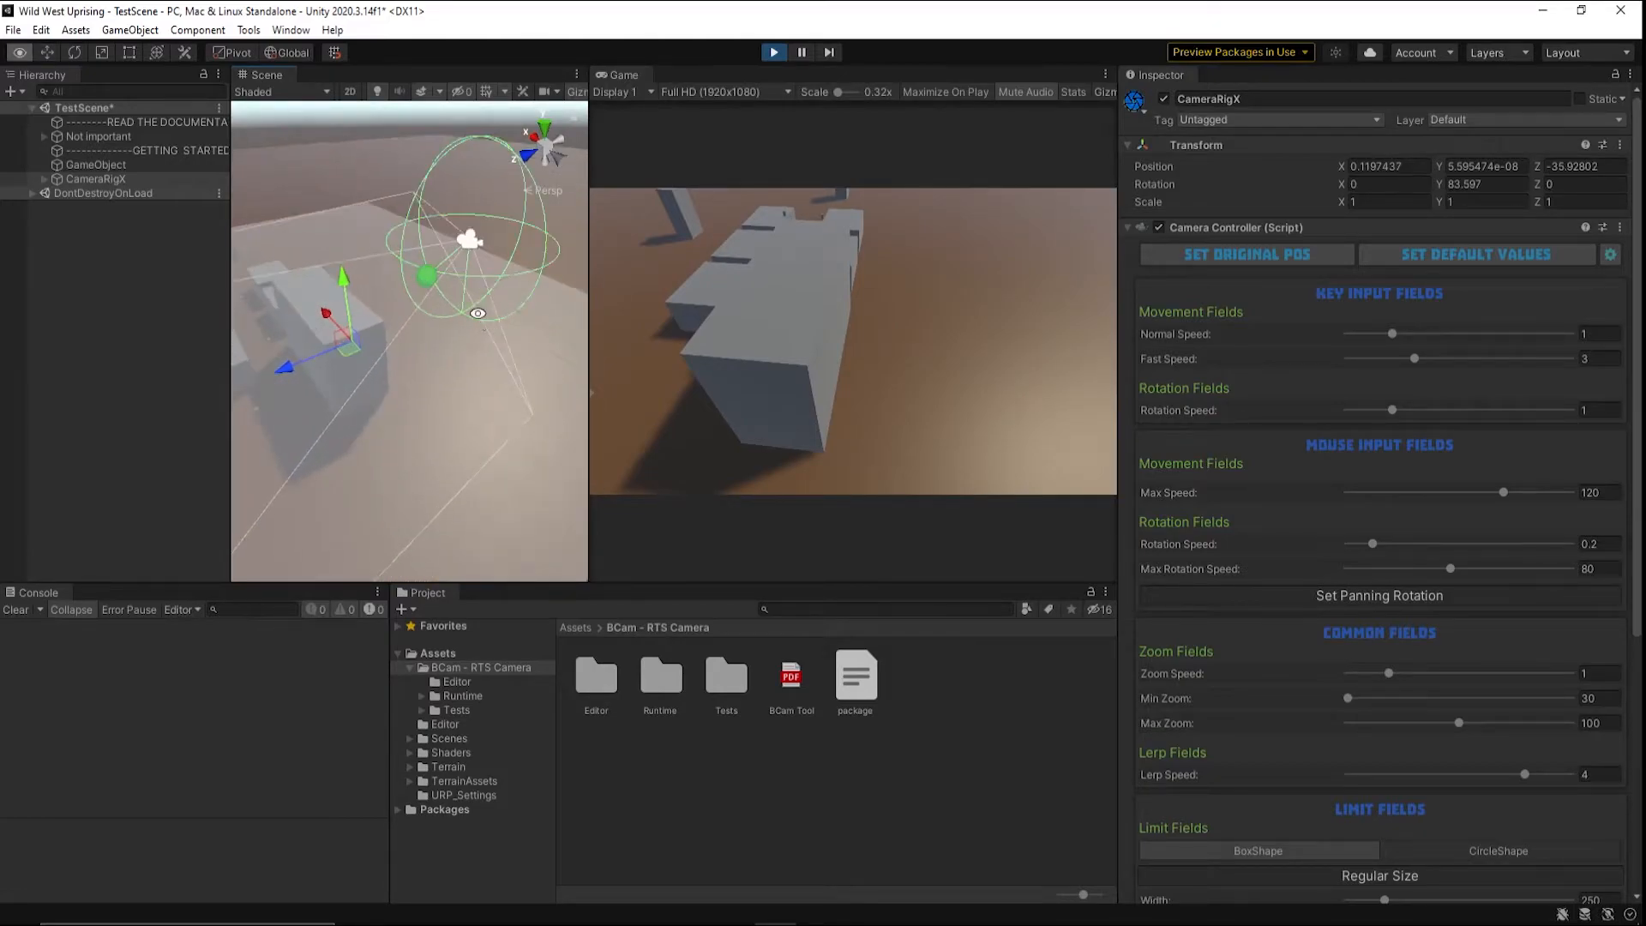
{"action": "left_click_drag", "start_coordinate": [359, 287], "coordinate": [556, 345], "text": "alt"}
{"action": "scroll", "coordinate": [557, 346], "scroll_direction": "up", "scroll_amount": 4}
{"action": "middle_click_drag", "start_coordinate": [551, 347], "coordinate": [512, 349]}
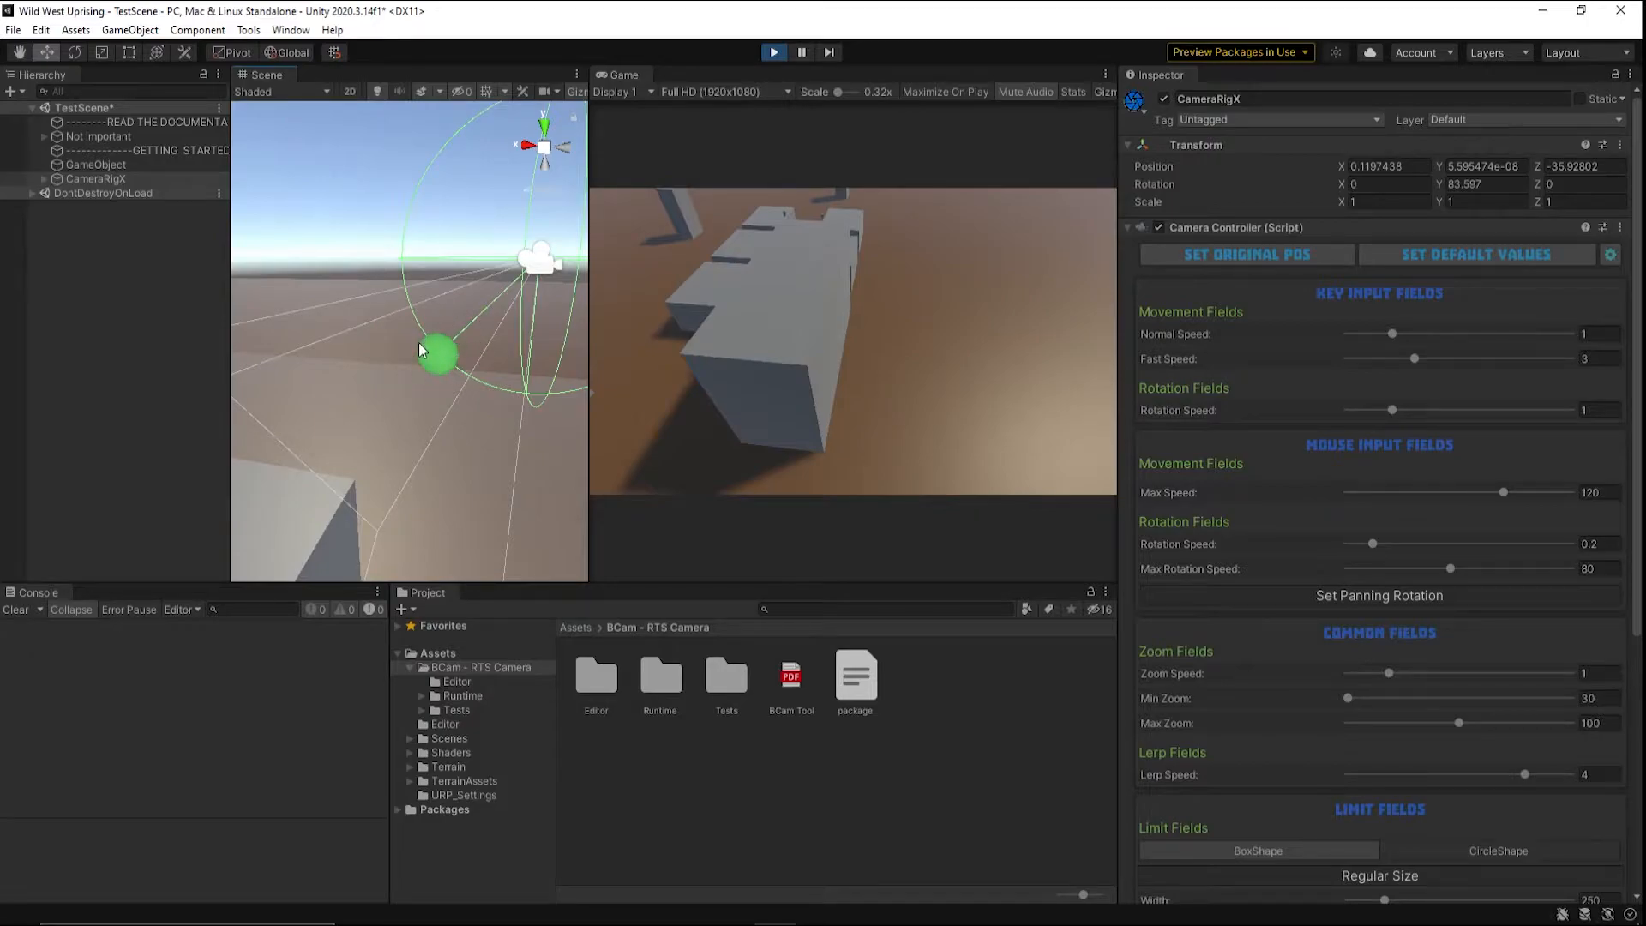
{"action": "middle_click_drag", "start_coordinate": [523, 390], "coordinate": [245, 323]}
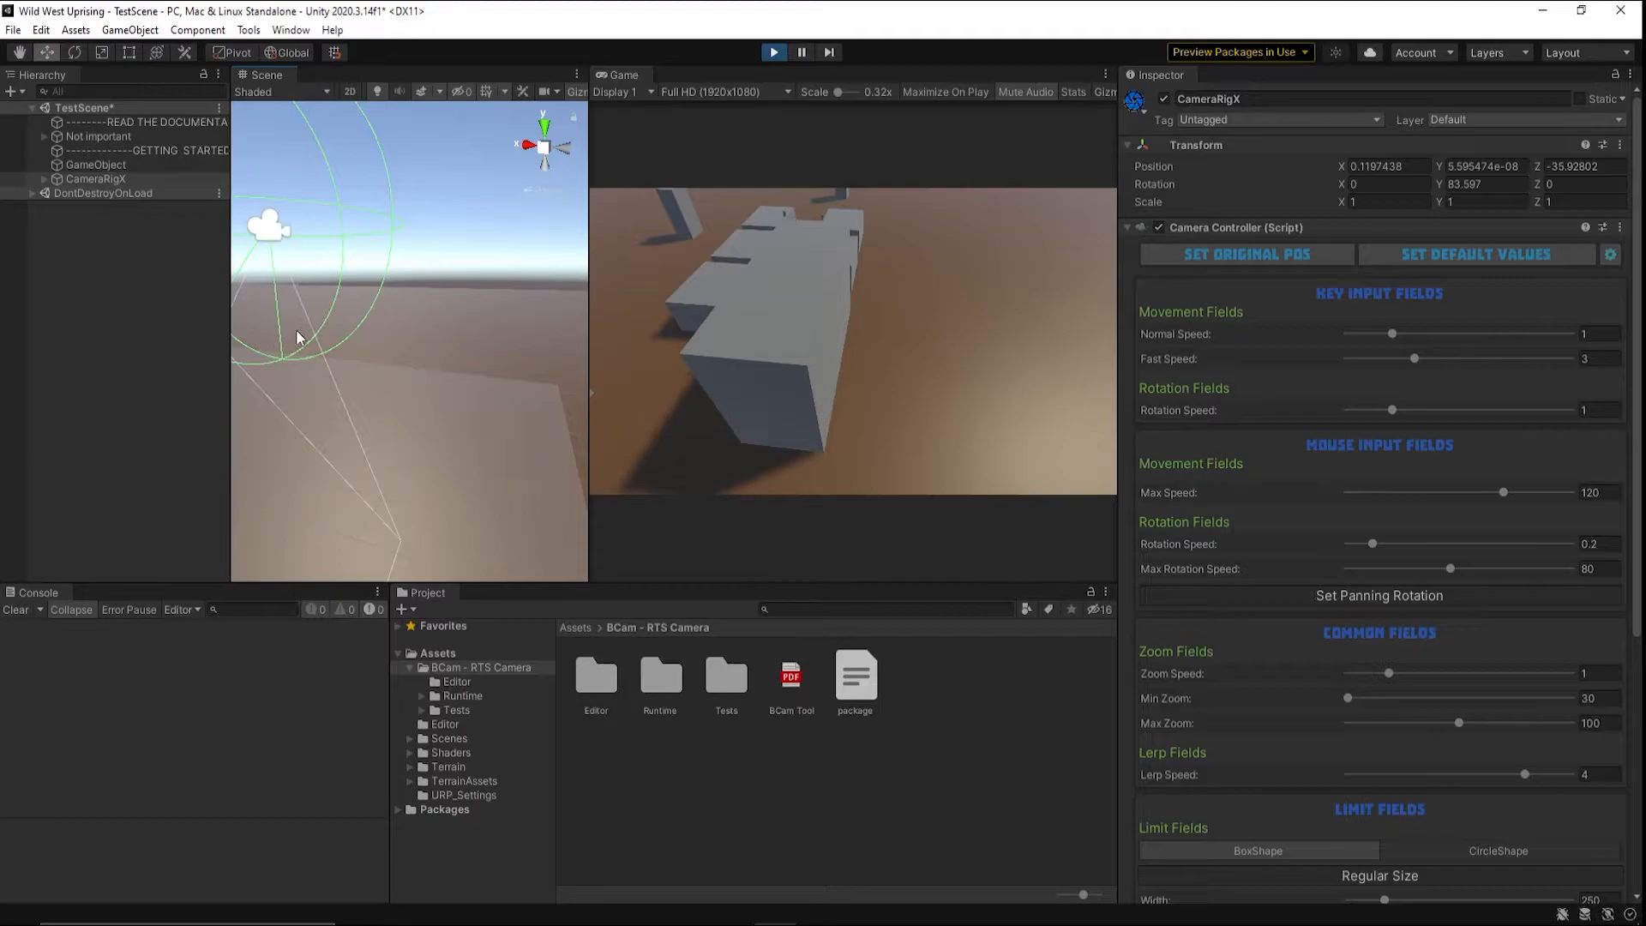
{"action": "scroll", "coordinate": [385, 357], "scroll_direction": "down", "scroll_amount": 4}
{"action": "middle_click_drag", "start_coordinate": [410, 380], "coordinate": [482, 386]}
- Test the camera's collision detection by repeatedly panning and rotating the running camera close against the tall block
{"action": "left_click_drag", "start_coordinate": [897, 346], "coordinate": [1002, 342]}
{"action": "mouse_move", "coordinate": [974, 345]}
{"action": "middle_mouse_down"}
{"action": "mouse_move", "coordinate": [933, 352]}
{"action": "mouse_move", "coordinate": [936, 331]}
{"action": "mouse_move", "coordinate": [959, 333]}
{"action": "mouse_move", "coordinate": [951, 355]}
{"action": "middle_mouse_up"}
{"action": "scroll", "coordinate": [936, 329], "scroll_direction": "up", "scroll_amount": 3}
{"action": "left_click_drag", "start_coordinate": [950, 355], "coordinate": [937, 336]}
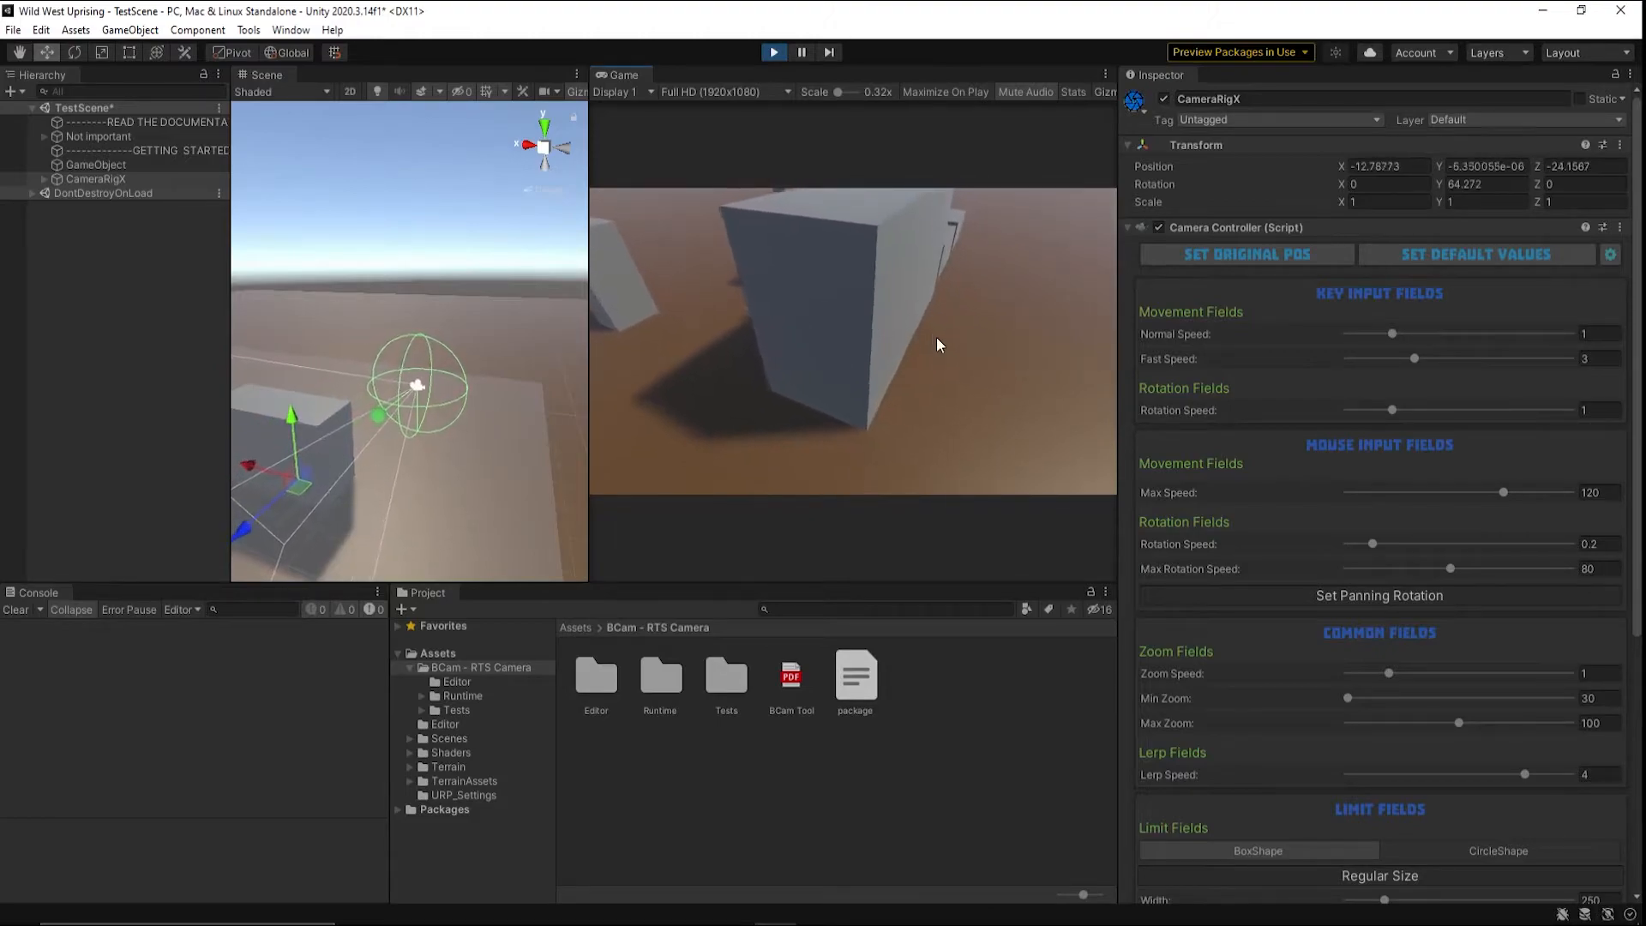
{"action": "middle_click_drag", "start_coordinate": [936, 337], "coordinate": [943, 302]}
{"action": "left_click_drag", "start_coordinate": [944, 302], "coordinate": [939, 362]}
{"action": "middle_click_drag", "start_coordinate": [939, 362], "coordinate": [918, 398]}
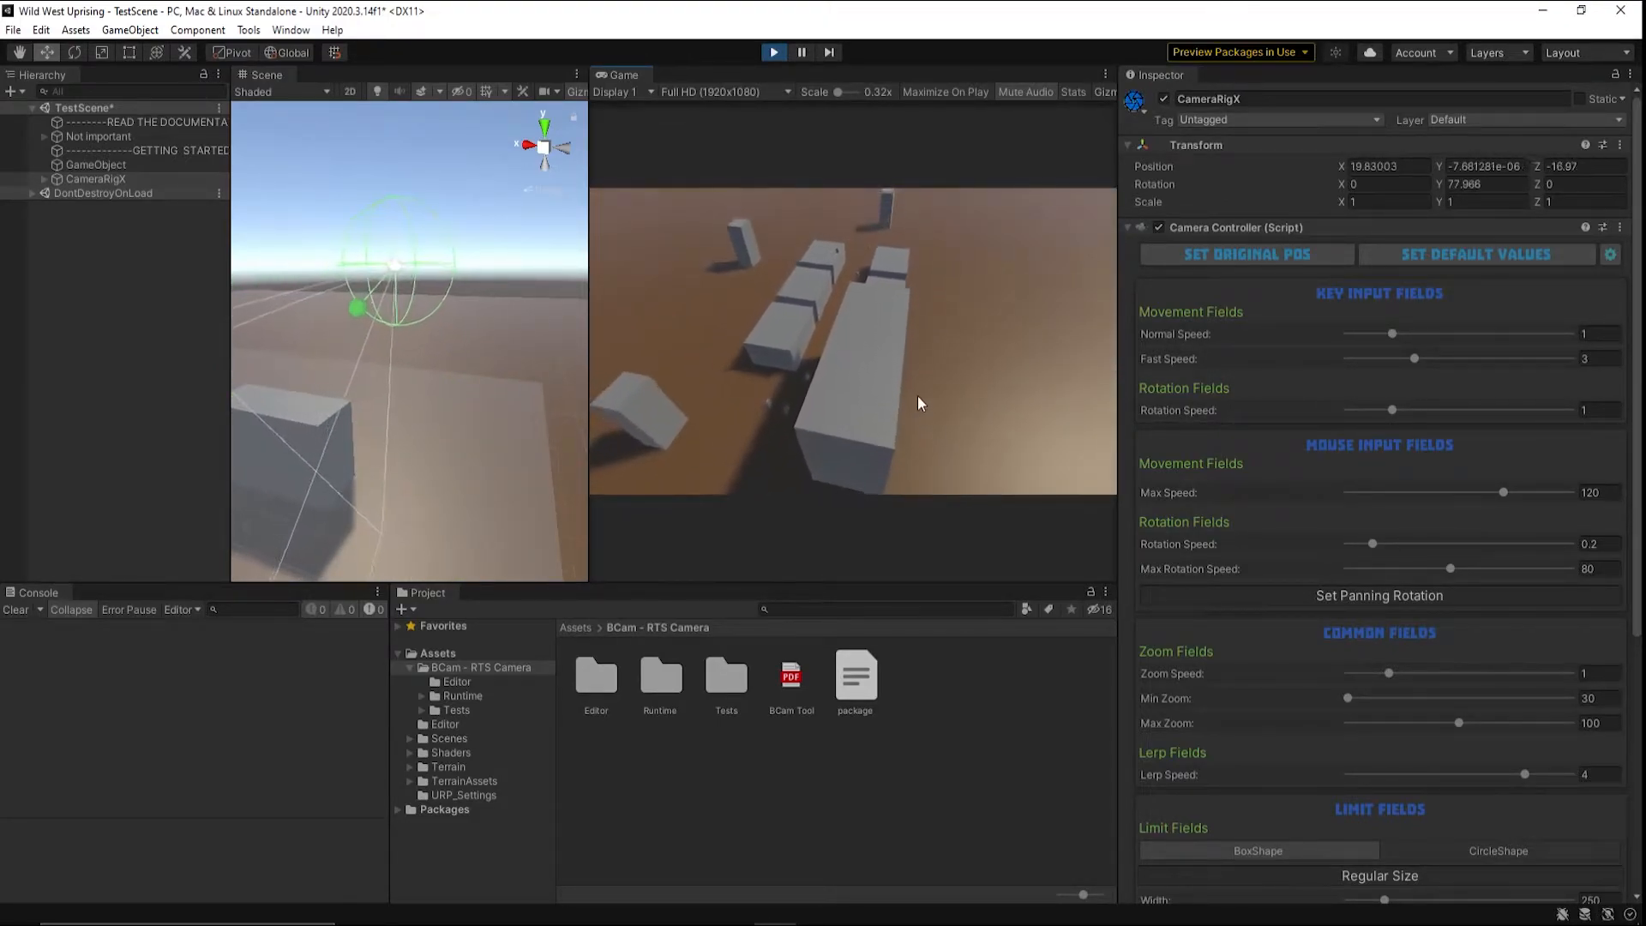
{"action": "left_click_drag", "start_coordinate": [918, 398], "coordinate": [914, 377]}
{"action": "mouse_move", "coordinate": [914, 377]}
{"action": "middle_mouse_down"}
{"action": "mouse_move", "coordinate": [933, 331]}
{"action": "mouse_move", "coordinate": [901, 353]}
{"action": "middle_mouse_up"}
{"action": "left_click_drag", "start_coordinate": [901, 354], "coordinate": [922, 307]}
{"action": "middle_click_drag", "start_coordinate": [918, 307], "coordinate": [909, 353]}
{"action": "key", "text": "w"}
{"action": "left_click_drag", "start_coordinate": [909, 354], "coordinate": [897, 300]}
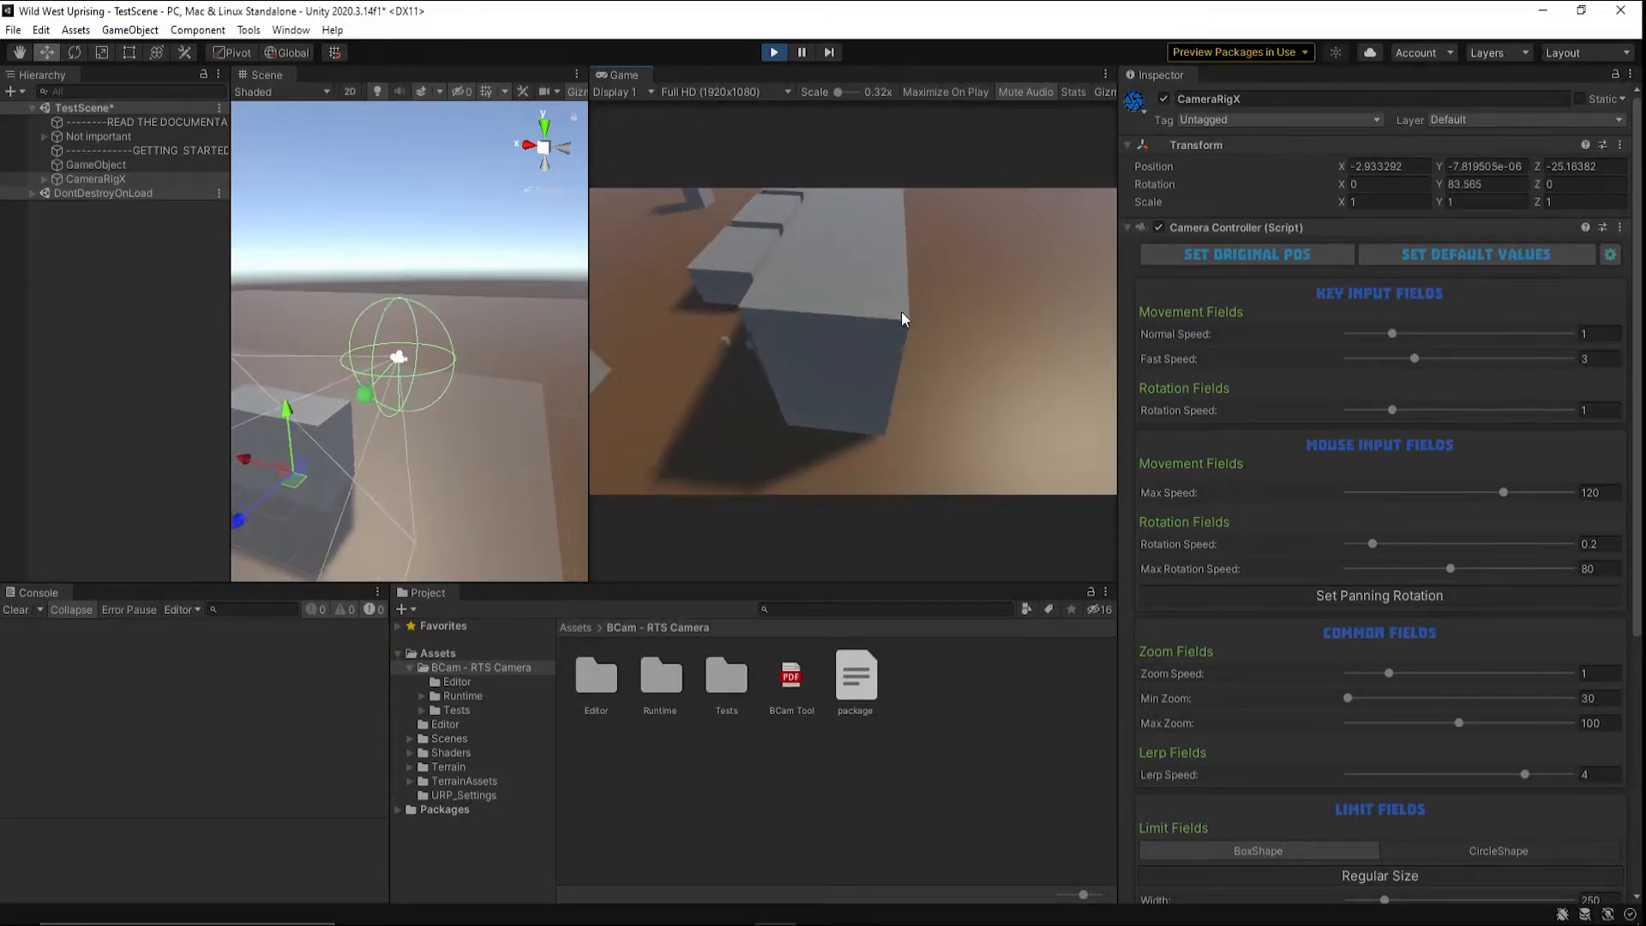
{"action": "middle_click_drag", "start_coordinate": [897, 300], "coordinate": [899, 267]}
{"action": "left_click_drag", "start_coordinate": [899, 268], "coordinate": [899, 310]}
{"action": "middle_click_drag", "start_coordinate": [899, 311], "coordinate": [897, 333]}
{"action": "left_click_drag", "start_coordinate": [897, 332], "coordinate": [1161, 221]}
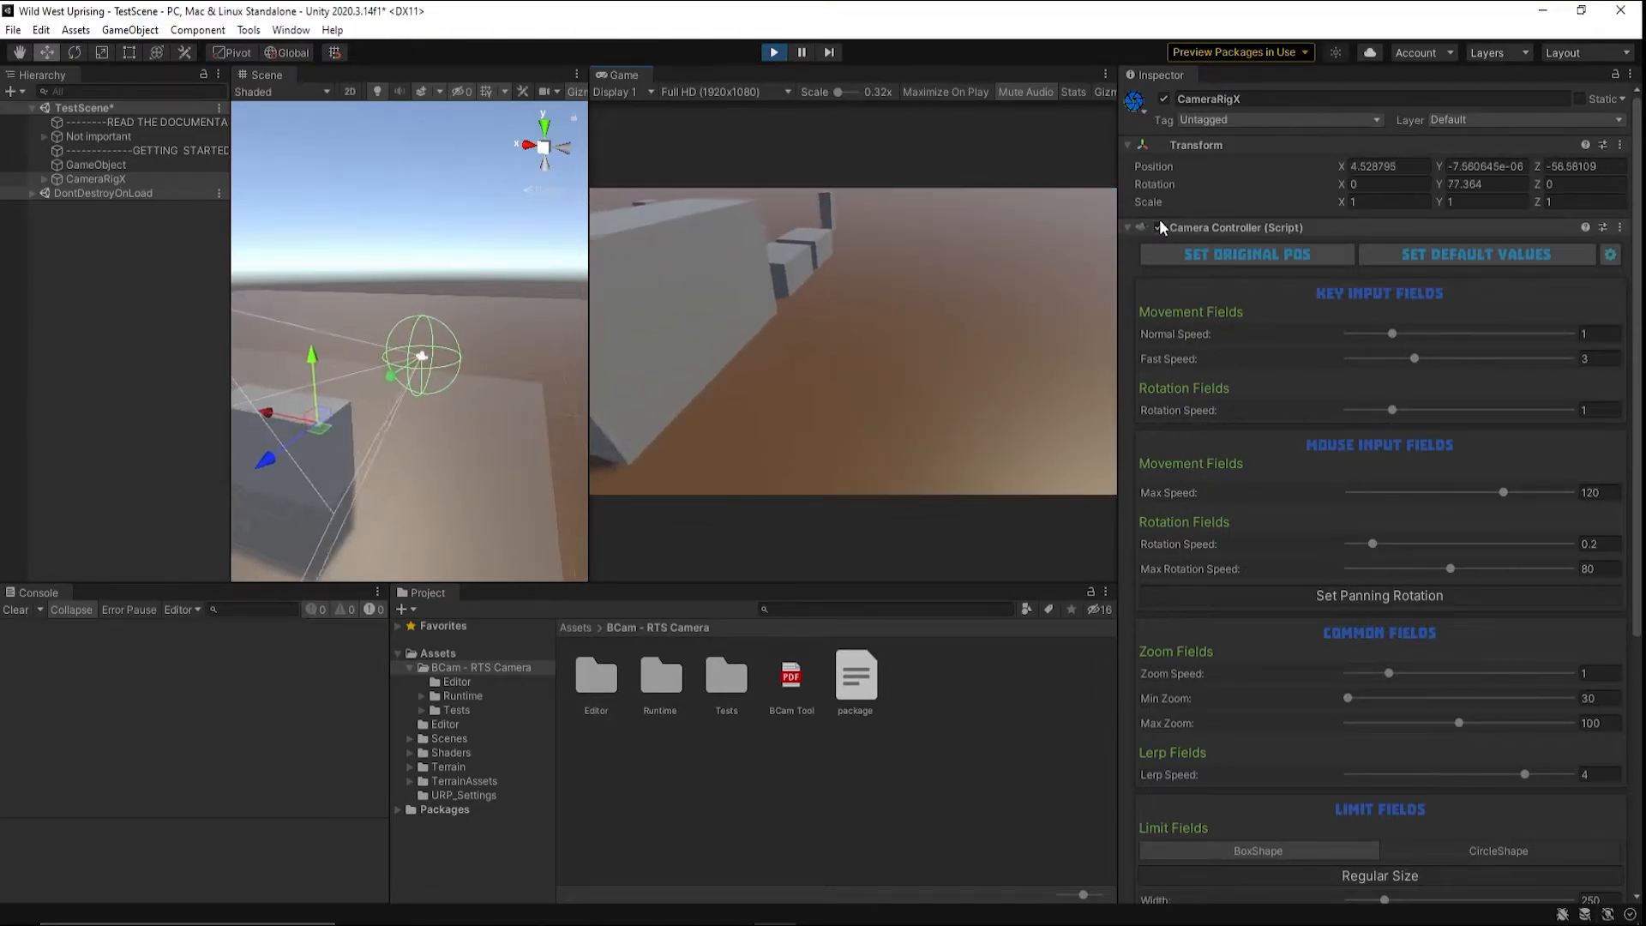
- Pan the running camera past the tall block and rotate it around the scene to face the blocks from other sides
{"action": "left_click_drag", "start_coordinate": [835, 294], "coordinate": [1120, 350]}
{"action": "middle_click_drag", "start_coordinate": [1055, 358], "coordinate": [807, 373]}
{"action": "left_click_drag", "start_coordinate": [807, 374], "coordinate": [859, 277]}
{"action": "middle_click_drag", "start_coordinate": [965, 350], "coordinate": [773, 407]}
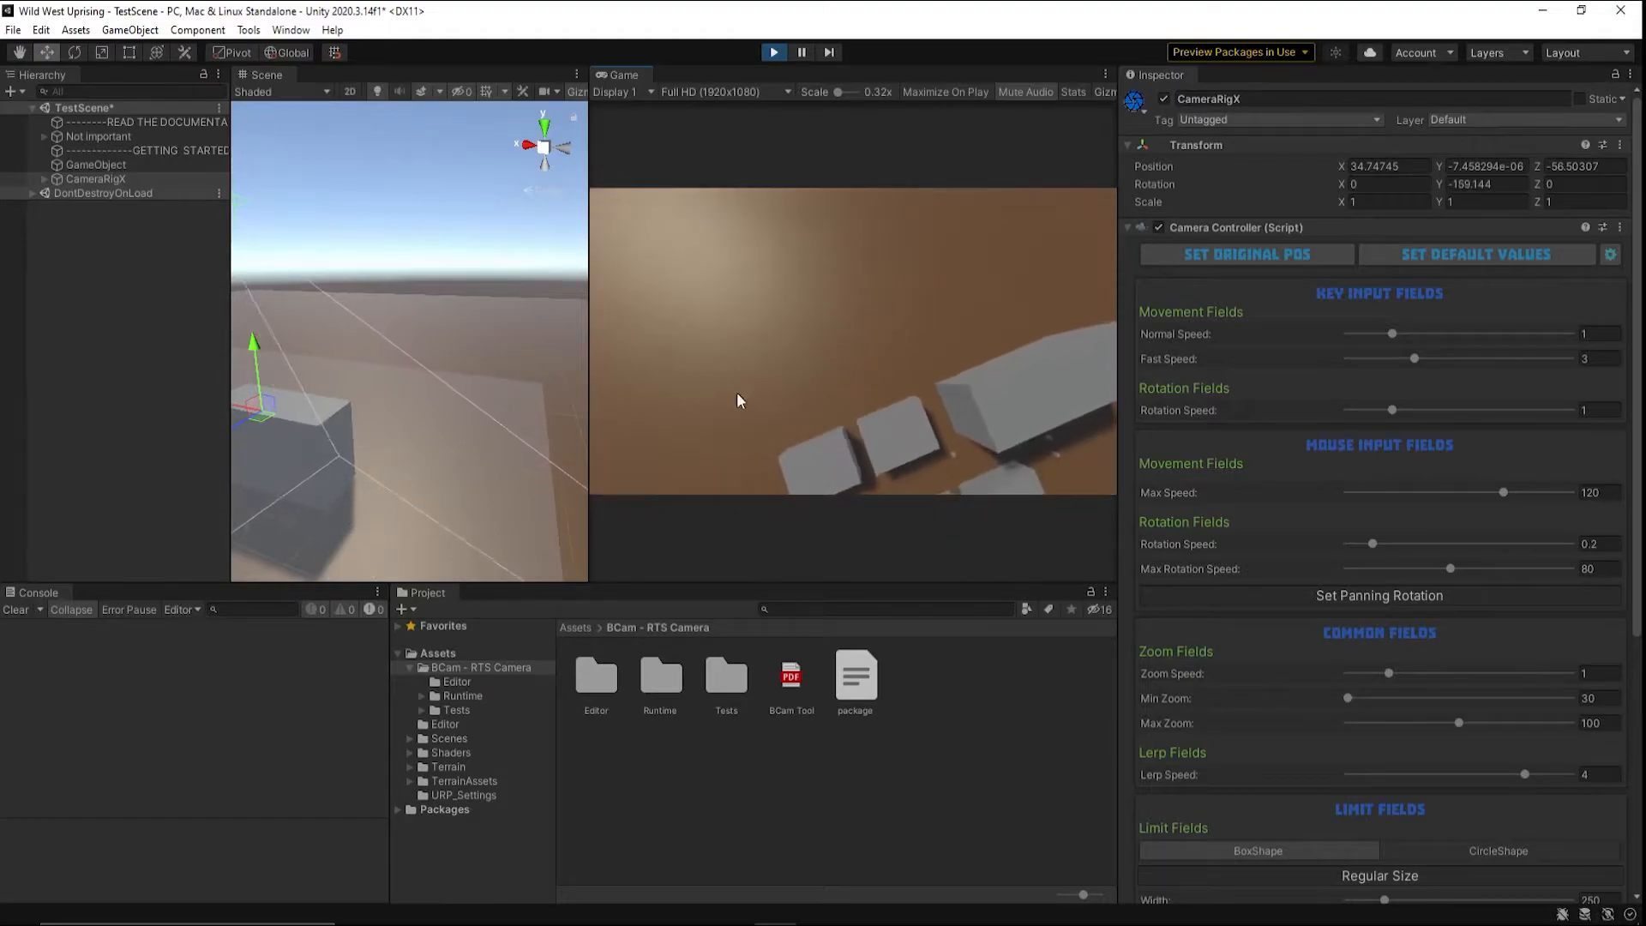
{"action": "middle_click_drag", "start_coordinate": [901, 415], "coordinate": [973, 318]}
{"action": "middle_click_drag", "start_coordinate": [942, 397], "coordinate": [808, 368]}
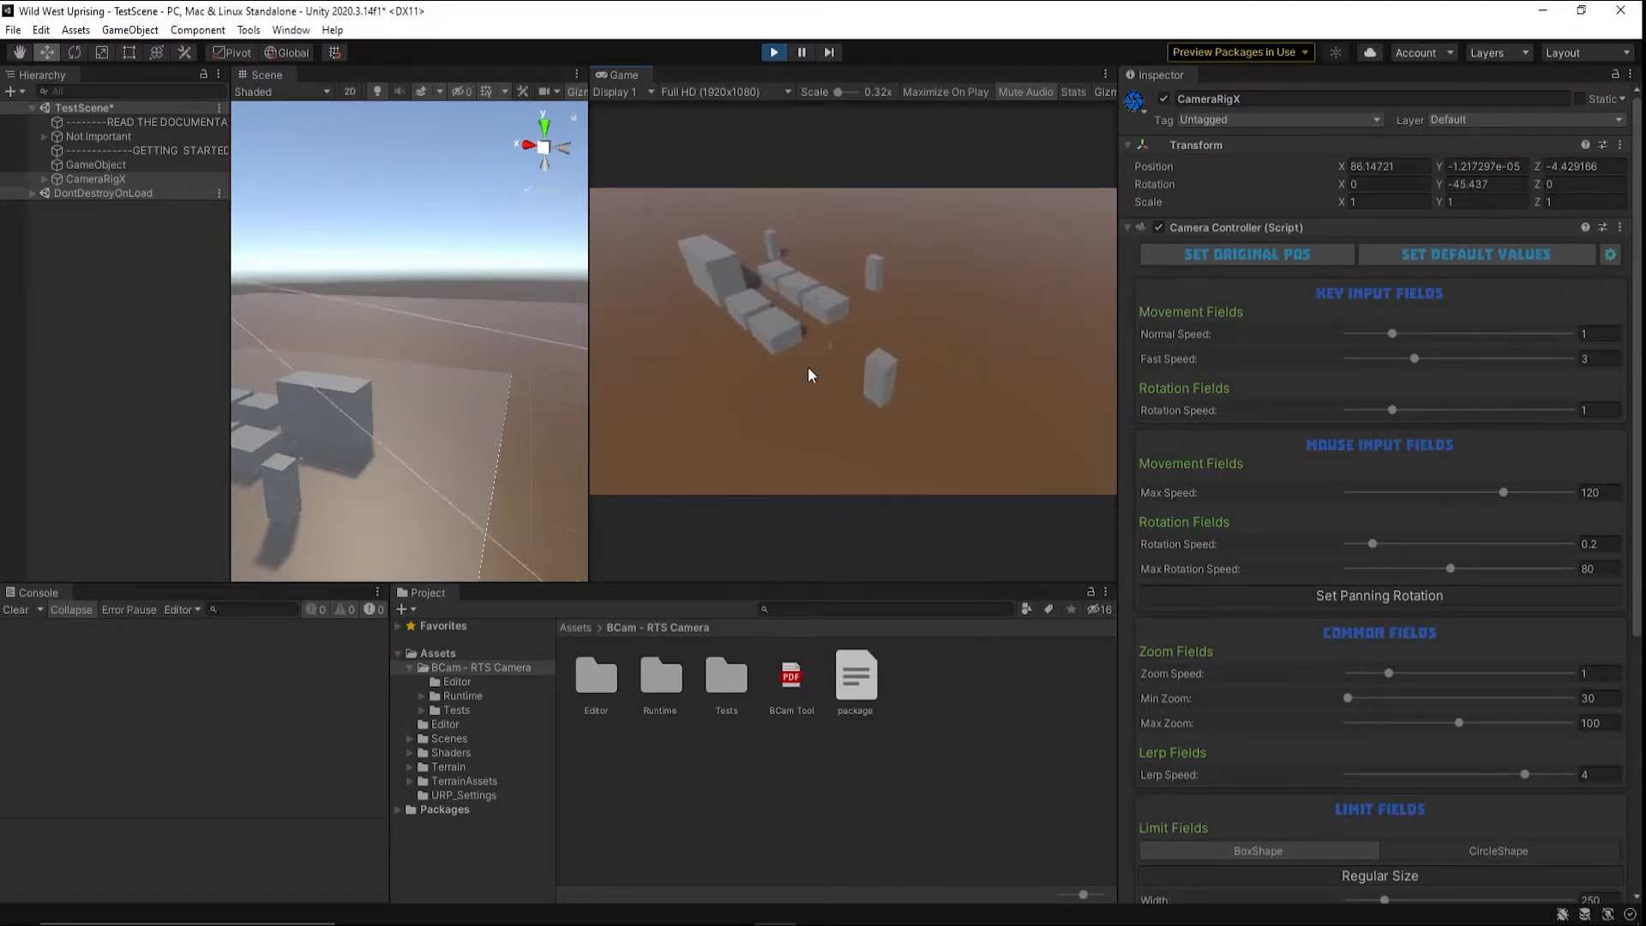
- Test zooming, panning and rotating the running camera in combination, from close low angles to distant views of the blocks
{"action": "scroll", "coordinate": [808, 369], "scroll_direction": "up", "scroll_amount": 3}
{"action": "left_click_drag", "start_coordinate": [763, 319], "coordinate": [969, 356]}
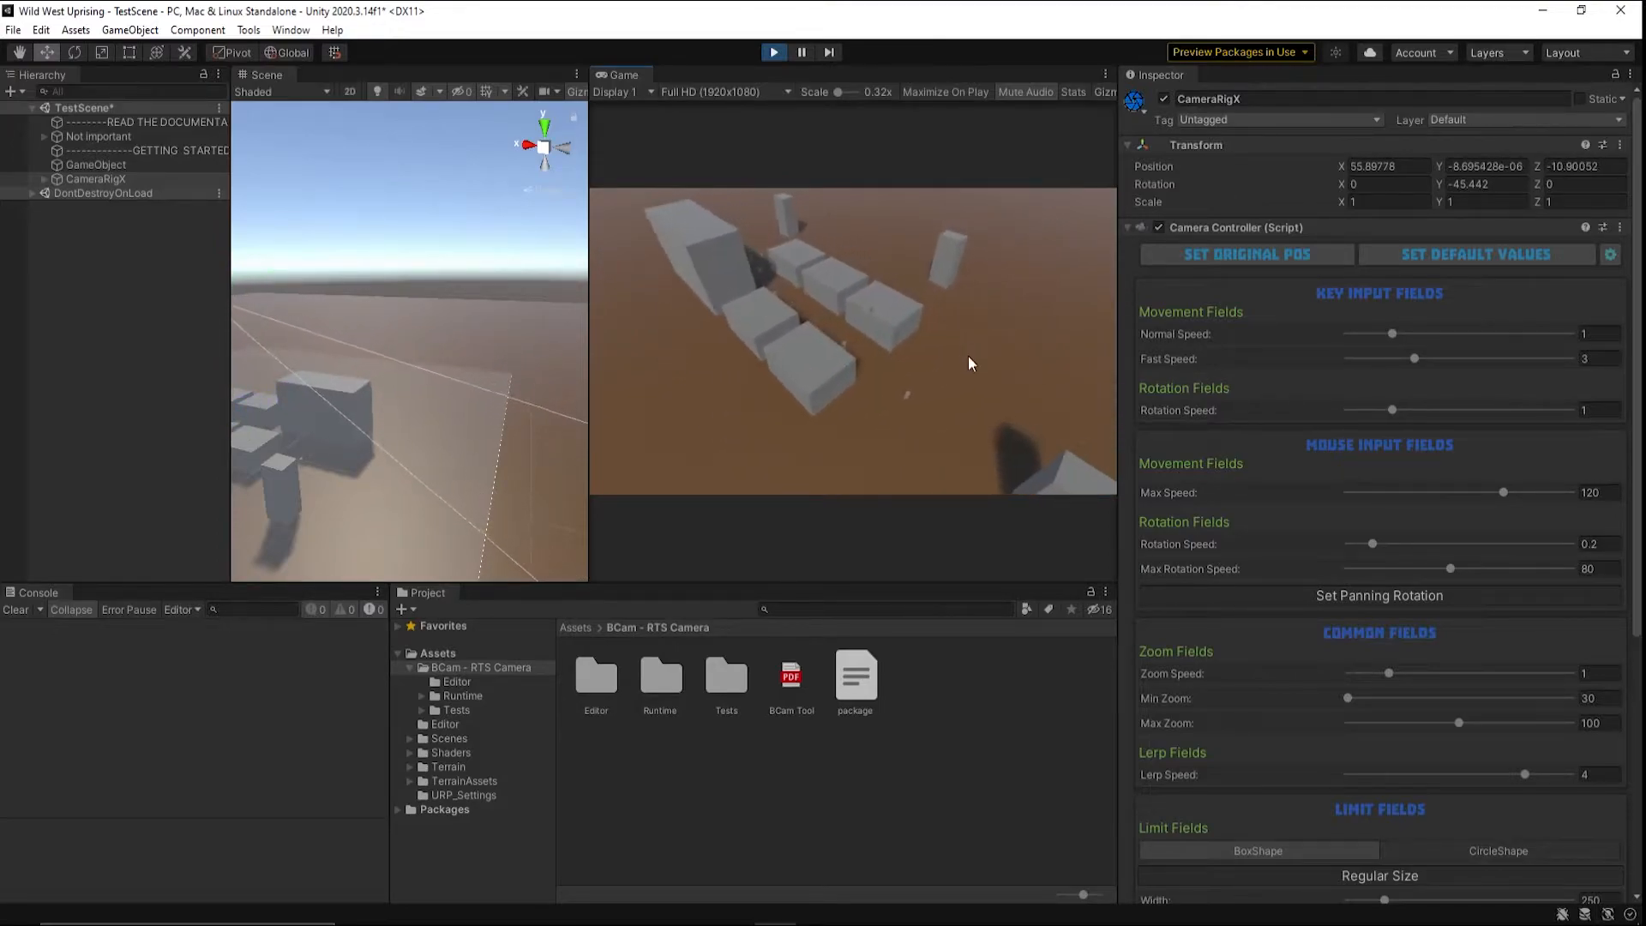
{"action": "middle_click_drag", "start_coordinate": [969, 357], "coordinate": [851, 383]}
{"action": "mouse_move", "coordinate": [852, 383]}
{"action": "left_mouse_down"}
{"action": "mouse_move", "coordinate": [938, 331]}
{"action": "mouse_move", "coordinate": [853, 391]}
{"action": "left_mouse_up"}
{"action": "scroll", "coordinate": [852, 391], "scroll_direction": "down", "scroll_amount": 3}
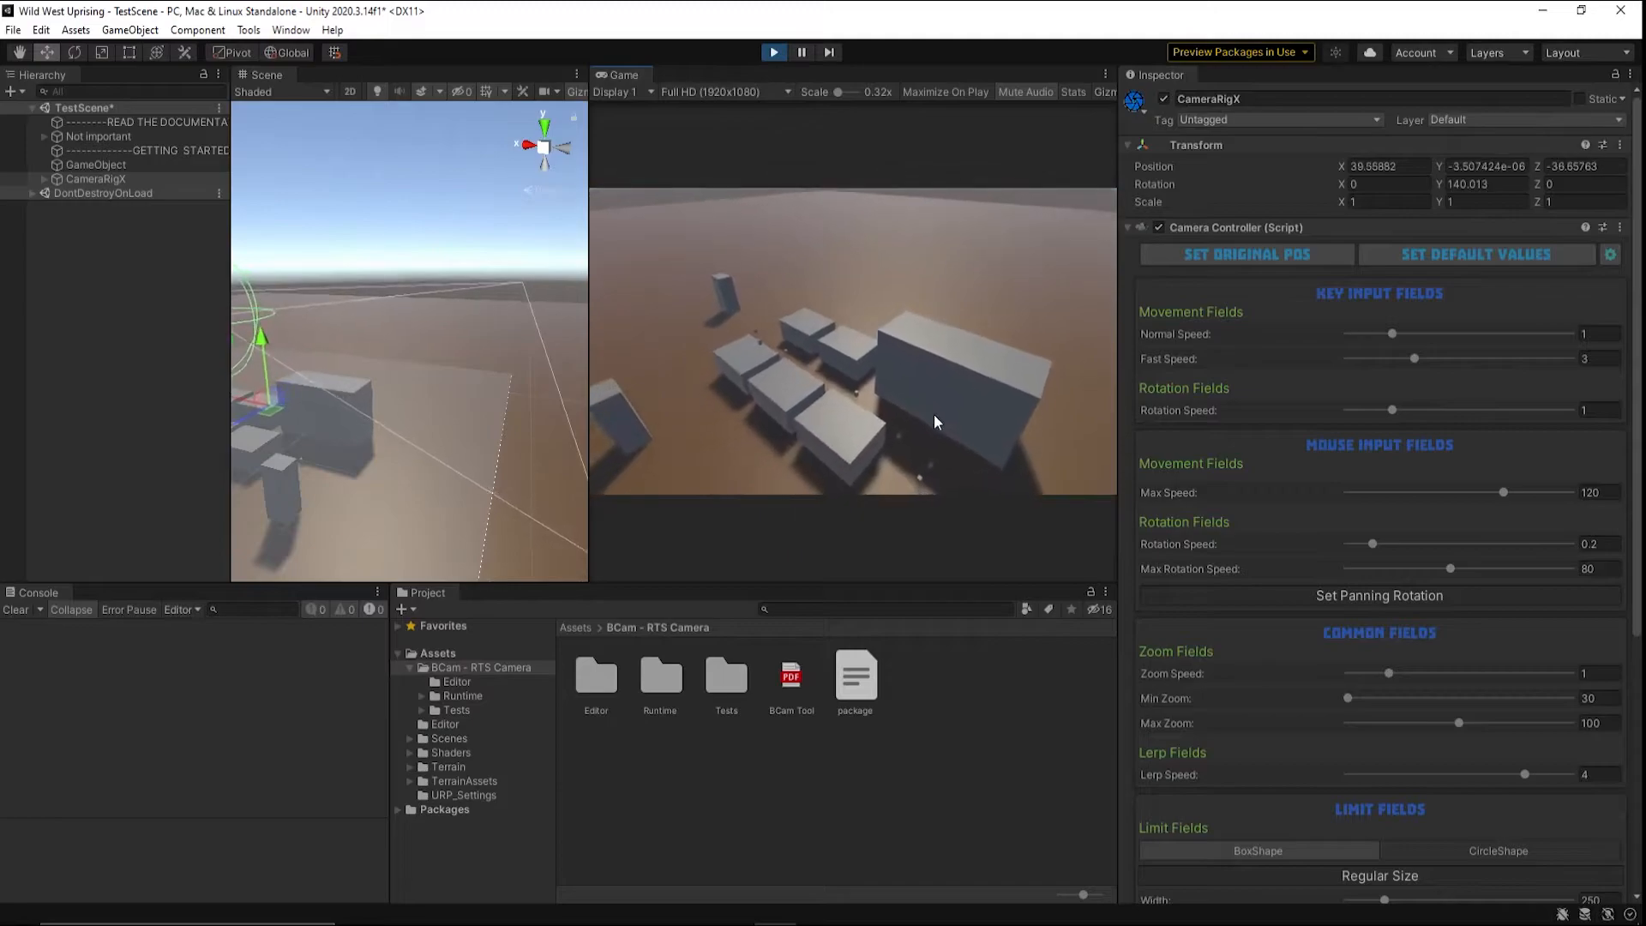
{"action": "middle_click_drag", "start_coordinate": [935, 421], "coordinate": [855, 367]}
{"action": "scroll", "coordinate": [796, 381], "scroll_direction": "up", "scroll_amount": 3}
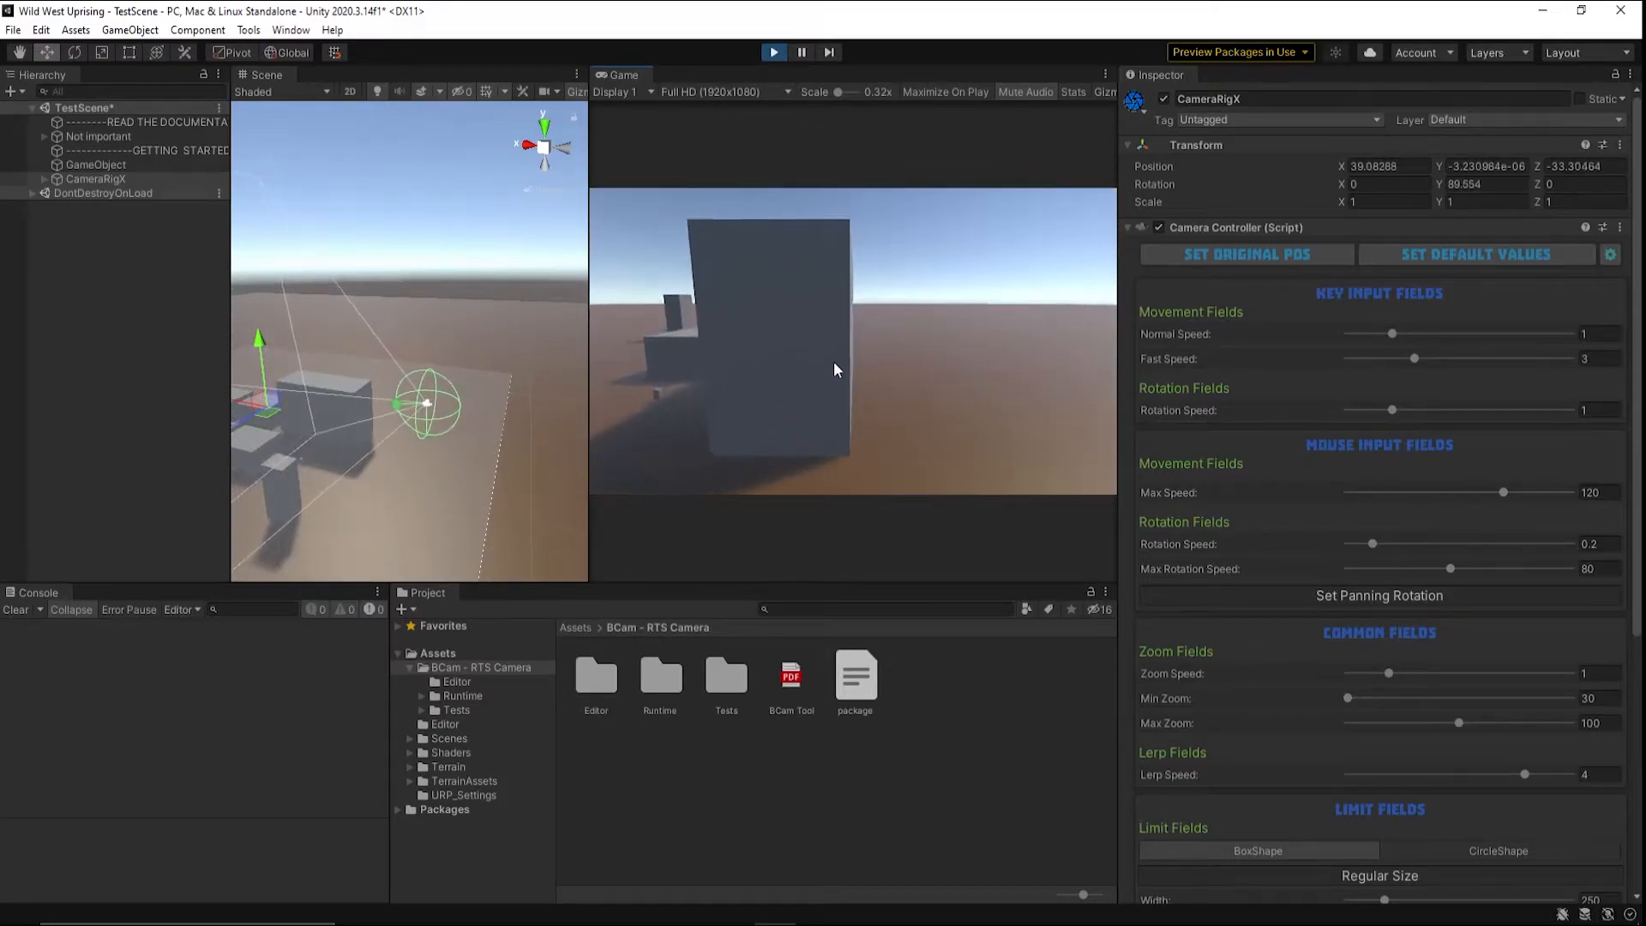
{"action": "scroll", "coordinate": [858, 374], "scroll_direction": "down", "scroll_amount": 5}
{"action": "scroll", "coordinate": [898, 336], "scroll_direction": "up", "scroll_amount": 3}
{"action": "middle_click_drag", "start_coordinate": [895, 329], "coordinate": [903, 406]}
{"action": "scroll", "coordinate": [883, 410], "scroll_direction": "down", "scroll_amount": 4}
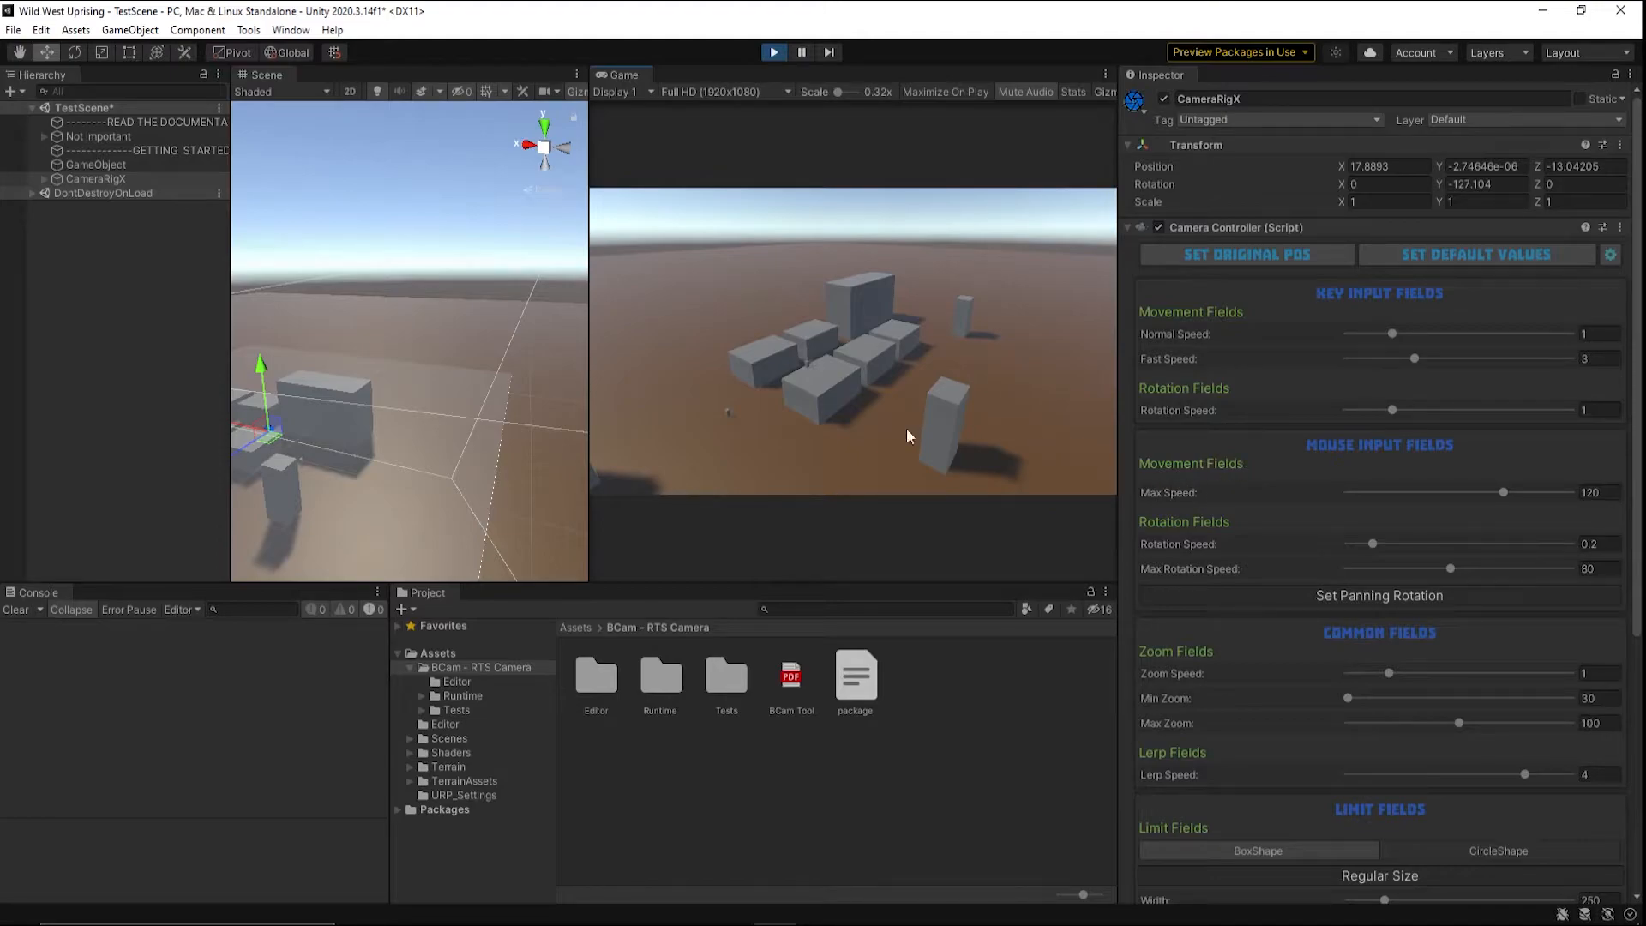
- Expand CameraRigX in the Hierarchy and examine its child objects, the RTS_Camera component settings and the rig's Camera Controller fields
{"action": "left_click", "coordinate": [94, 182]}
{"action": "left_click", "coordinate": [42, 181]}
{"action": "left_click", "coordinate": [55, 195]}
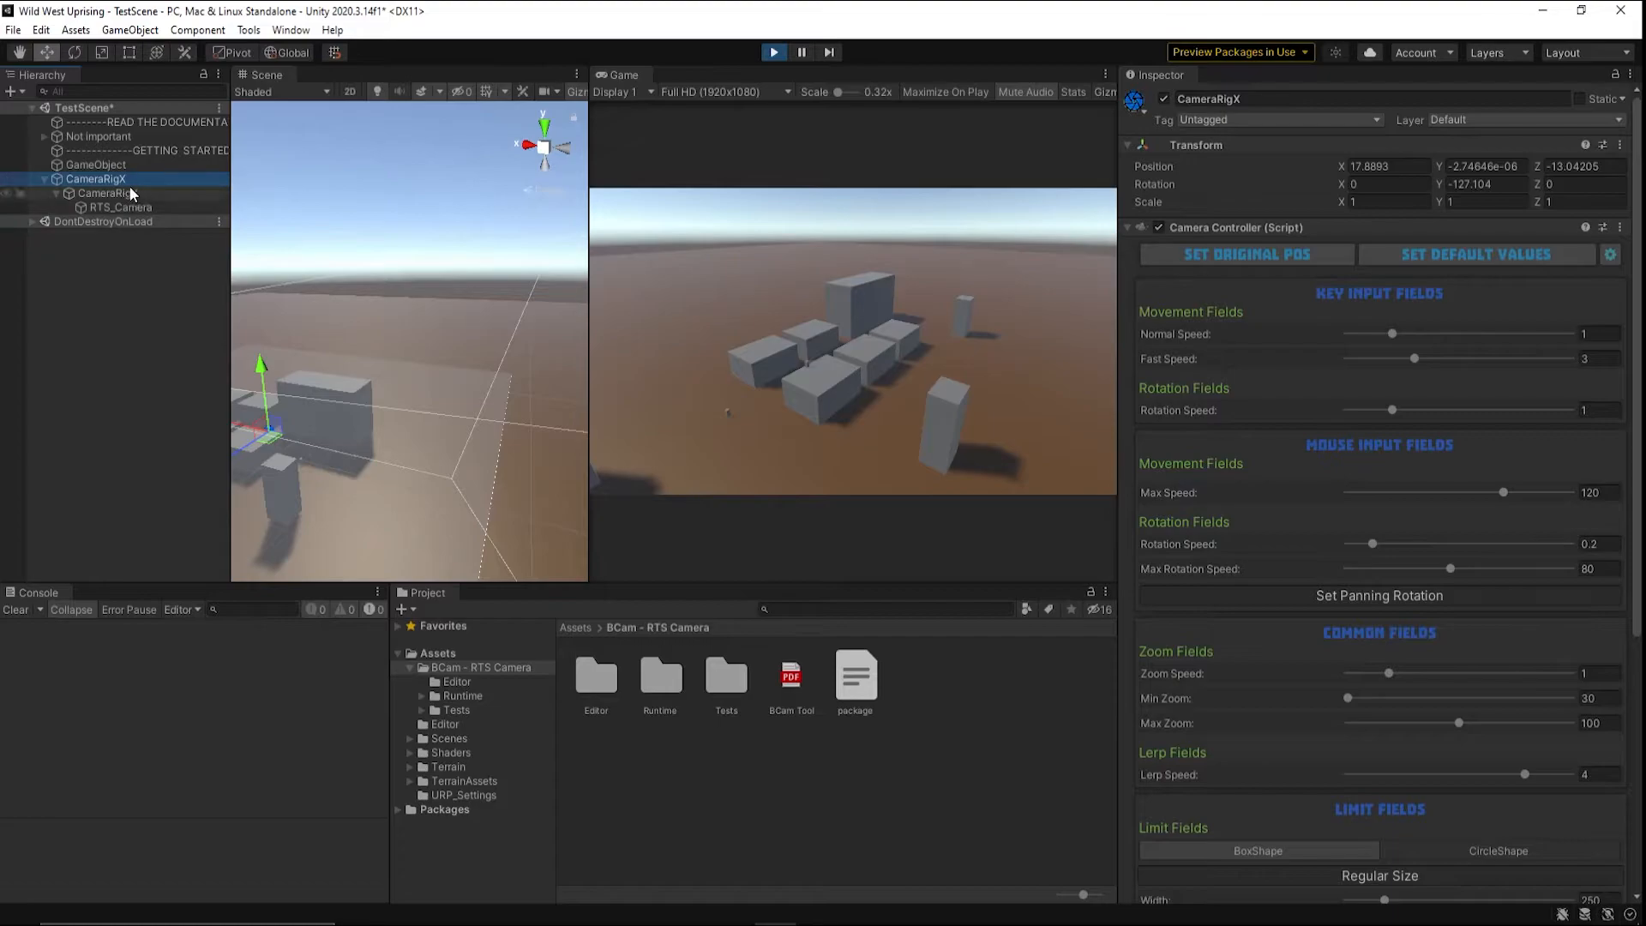
{"action": "left_click", "coordinate": [141, 193]}
{"action": "left_click", "coordinate": [130, 206]}
{"action": "left_click", "coordinate": [126, 181]}
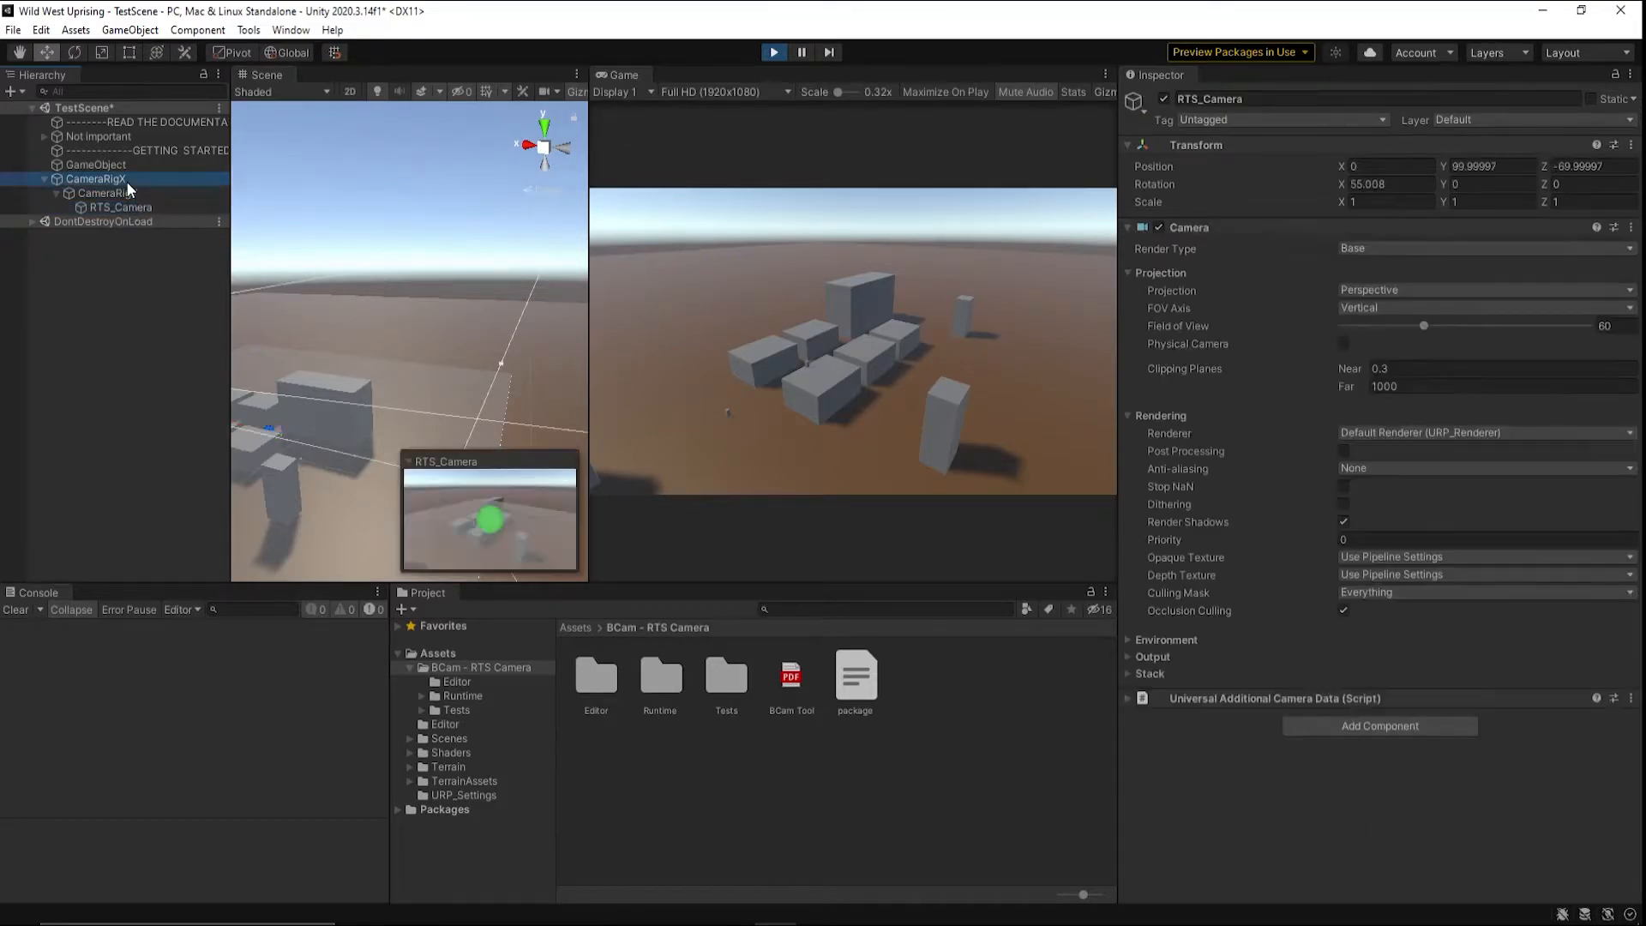
{"action": "scroll", "coordinate": [1477, 536], "scroll_direction": "down", "scroll_amount": 5}
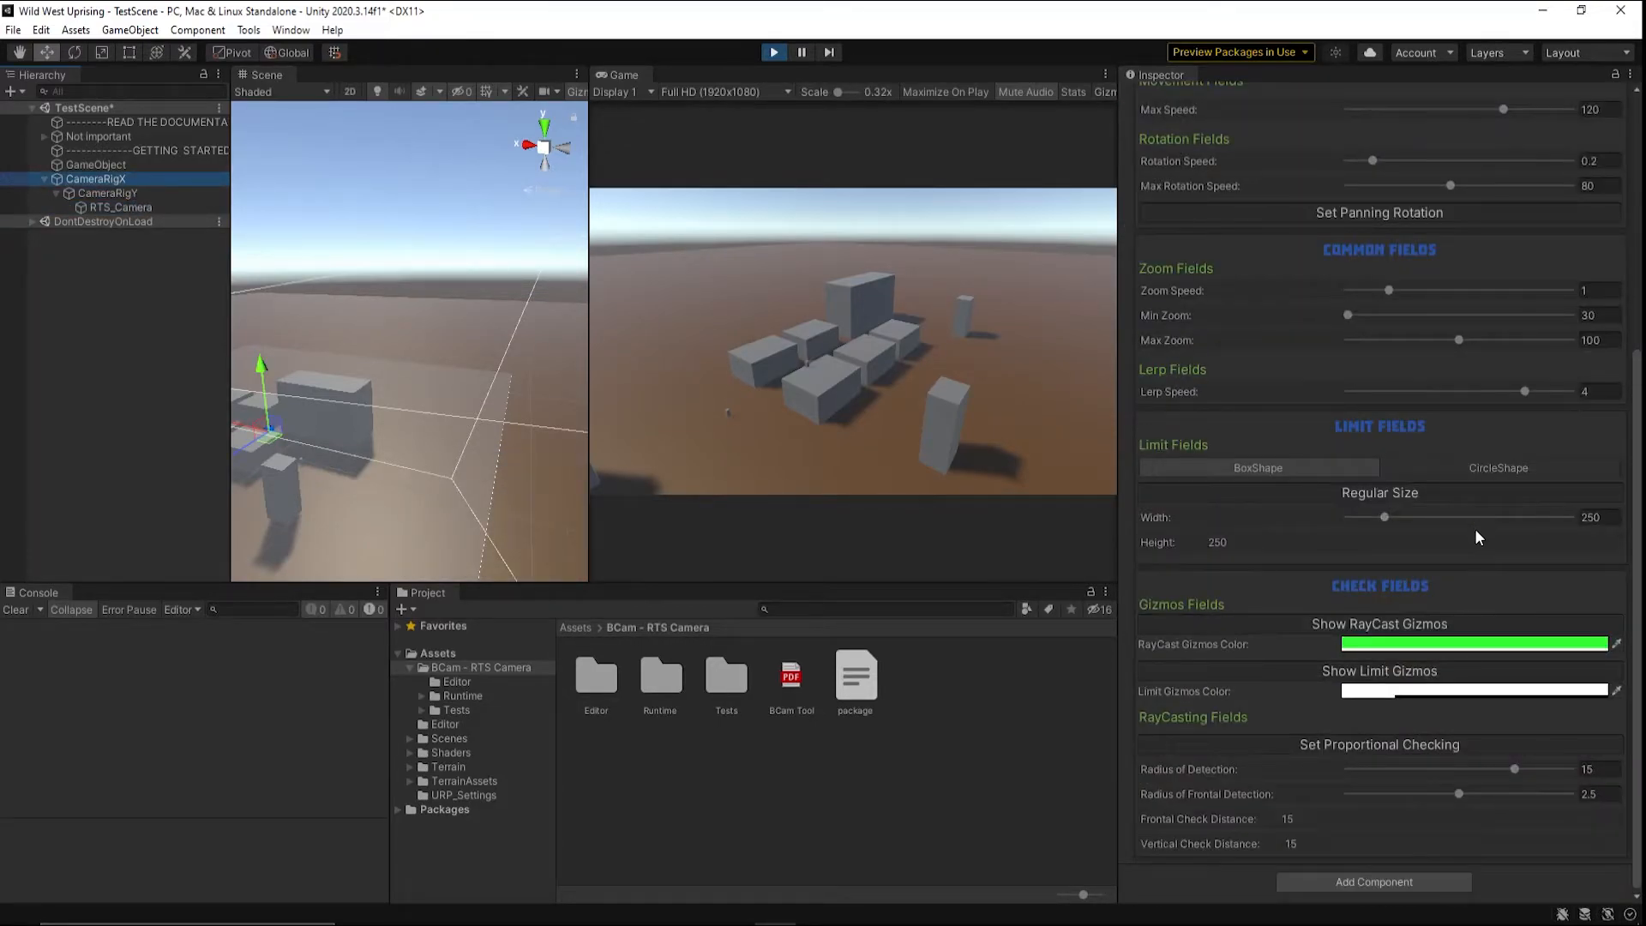
{"action": "scroll", "coordinate": [1479, 521], "scroll_direction": "up", "scroll_amount": 5}
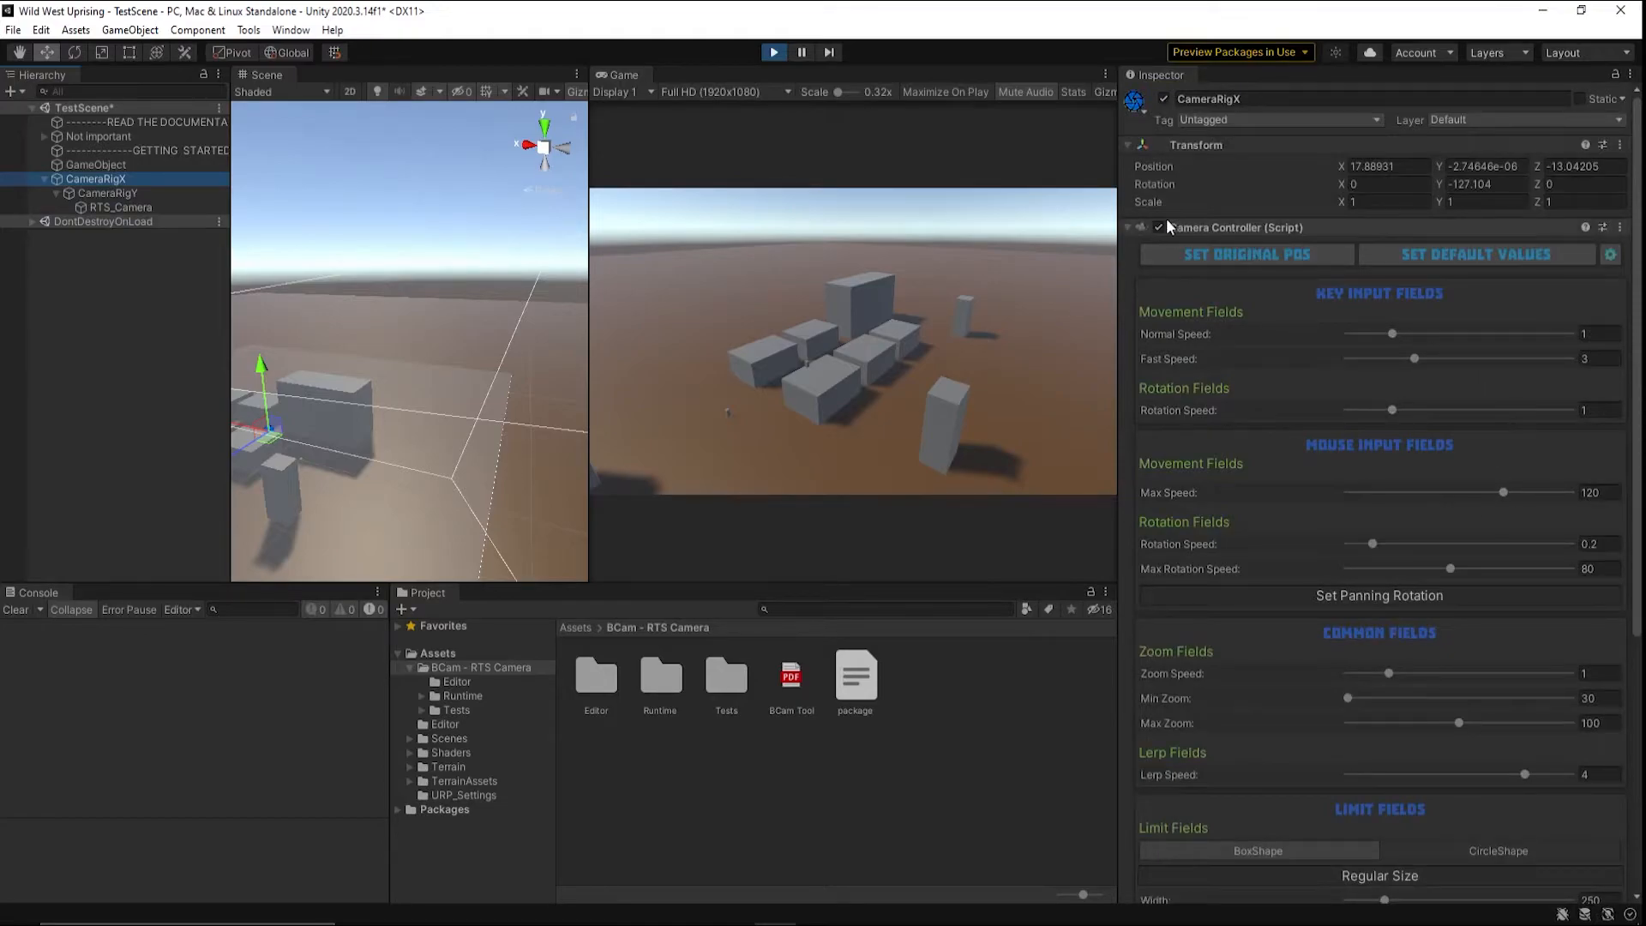
{"action": "left_click", "coordinate": [1126, 223]}
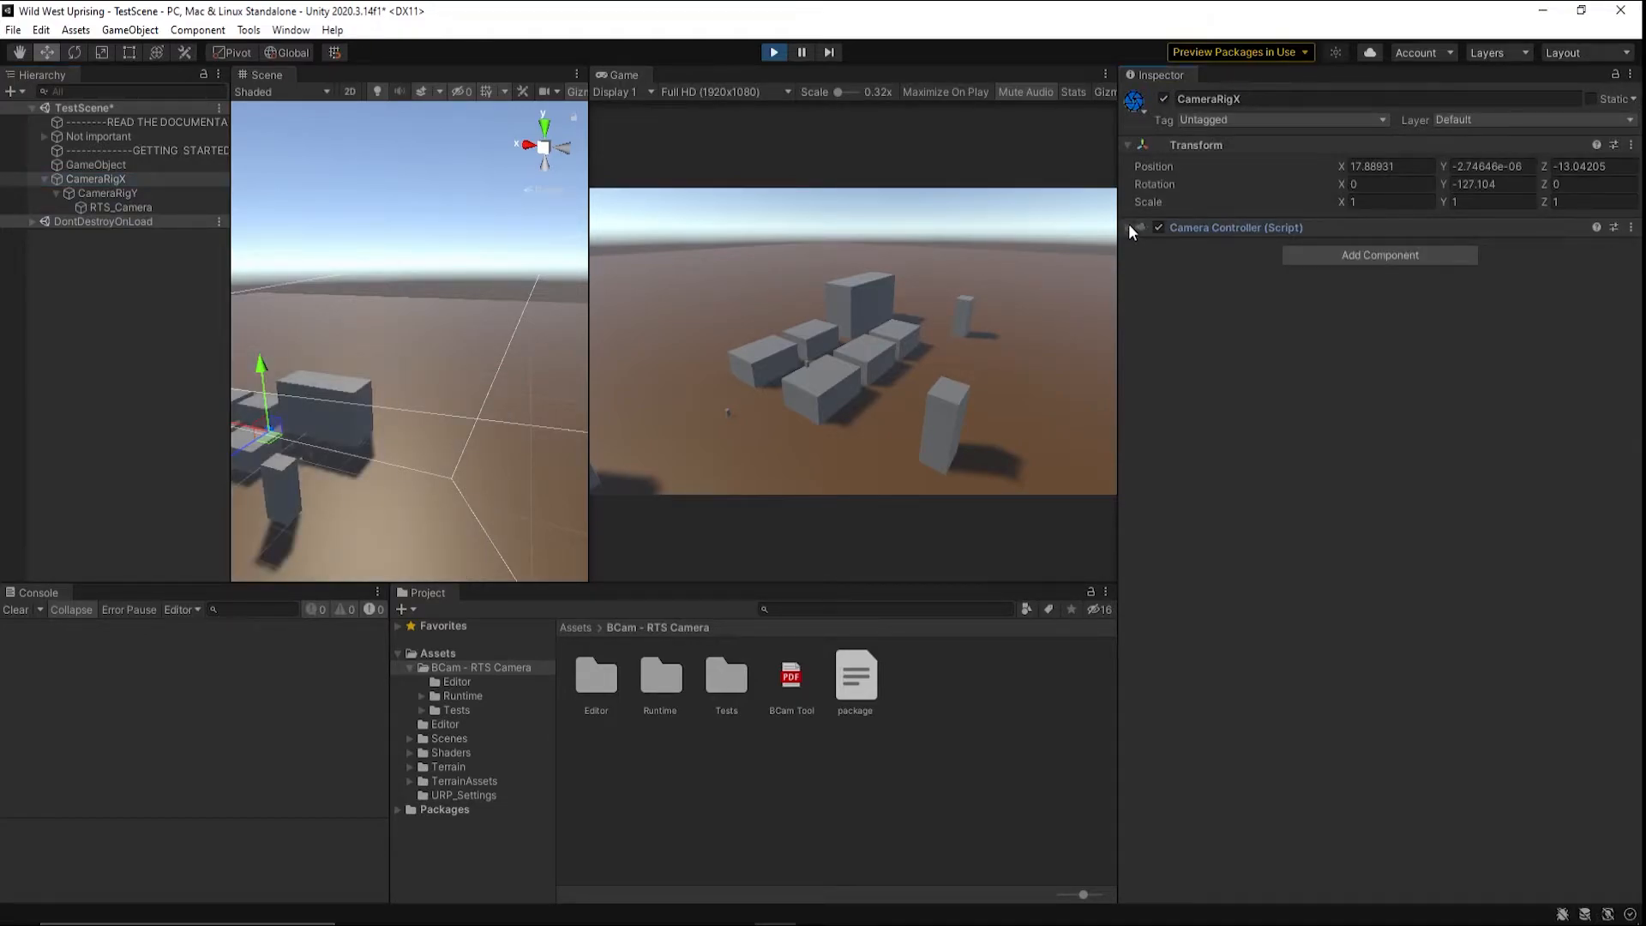
{"action": "left_click", "coordinate": [1129, 225]}
- Return the running camera rig to its original position while viewing the whole limit area from above in the Scene view
{"action": "scroll", "coordinate": [450, 368], "scroll_direction": "down", "scroll_amount": 5}
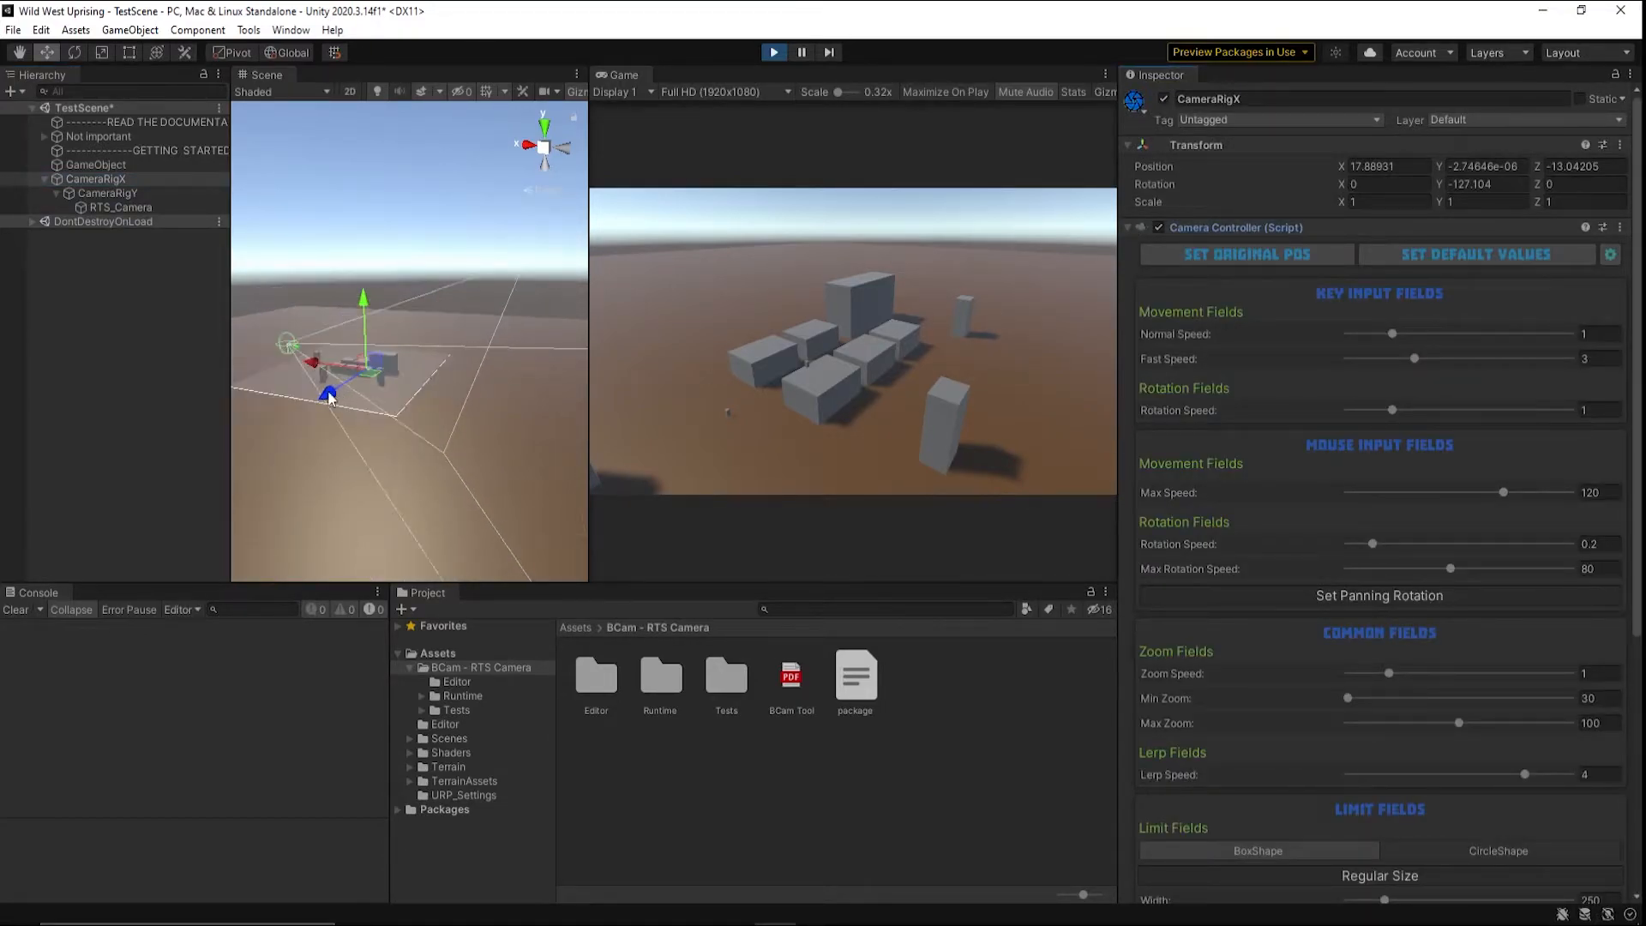
{"action": "left_click_drag", "start_coordinate": [287, 386], "coordinate": [660, 436], "text": "alt"}
{"action": "middle_click_drag", "start_coordinate": [500, 412], "coordinate": [419, 389]}
{"action": "scroll", "coordinate": [420, 394], "scroll_direction": "up", "scroll_amount": 4}
{"action": "left_click_drag", "start_coordinate": [316, 410], "coordinate": [600, 407], "text": "alt"}
{"action": "middle_click_drag", "start_coordinate": [527, 398], "coordinate": [481, 392]}
{"action": "scroll", "coordinate": [477, 393], "scroll_direction": "down", "scroll_amount": 4}
{"action": "left_click_drag", "start_coordinate": [394, 405], "coordinate": [534, 420], "text": "alt"}
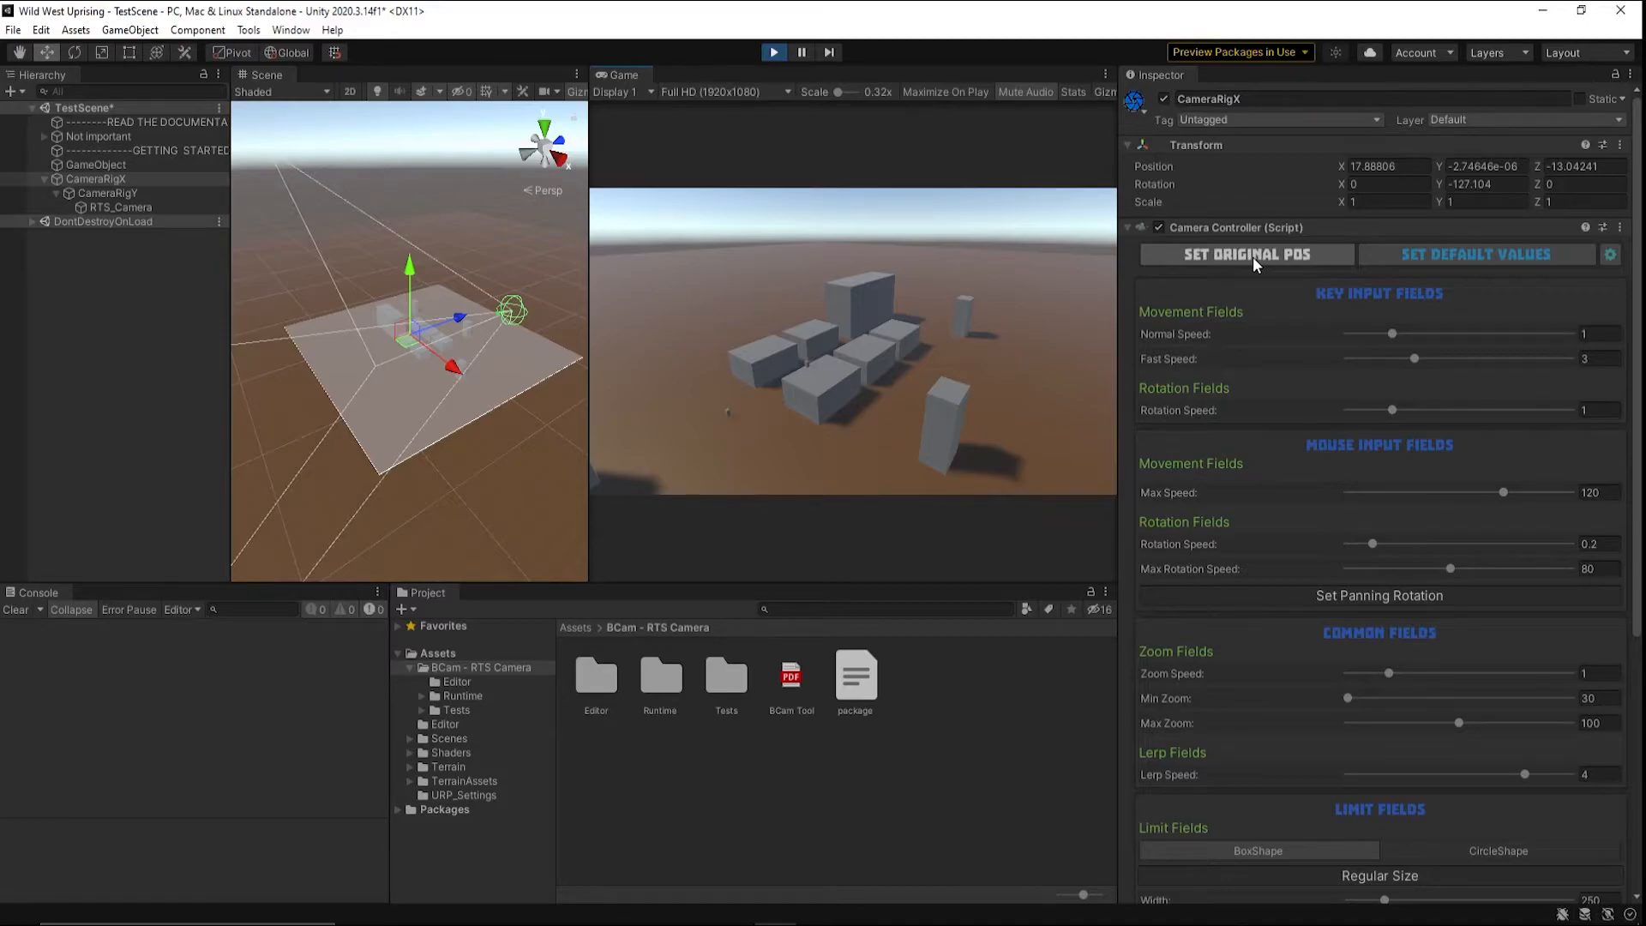
{"action": "left_click", "coordinate": [1321, 255]}
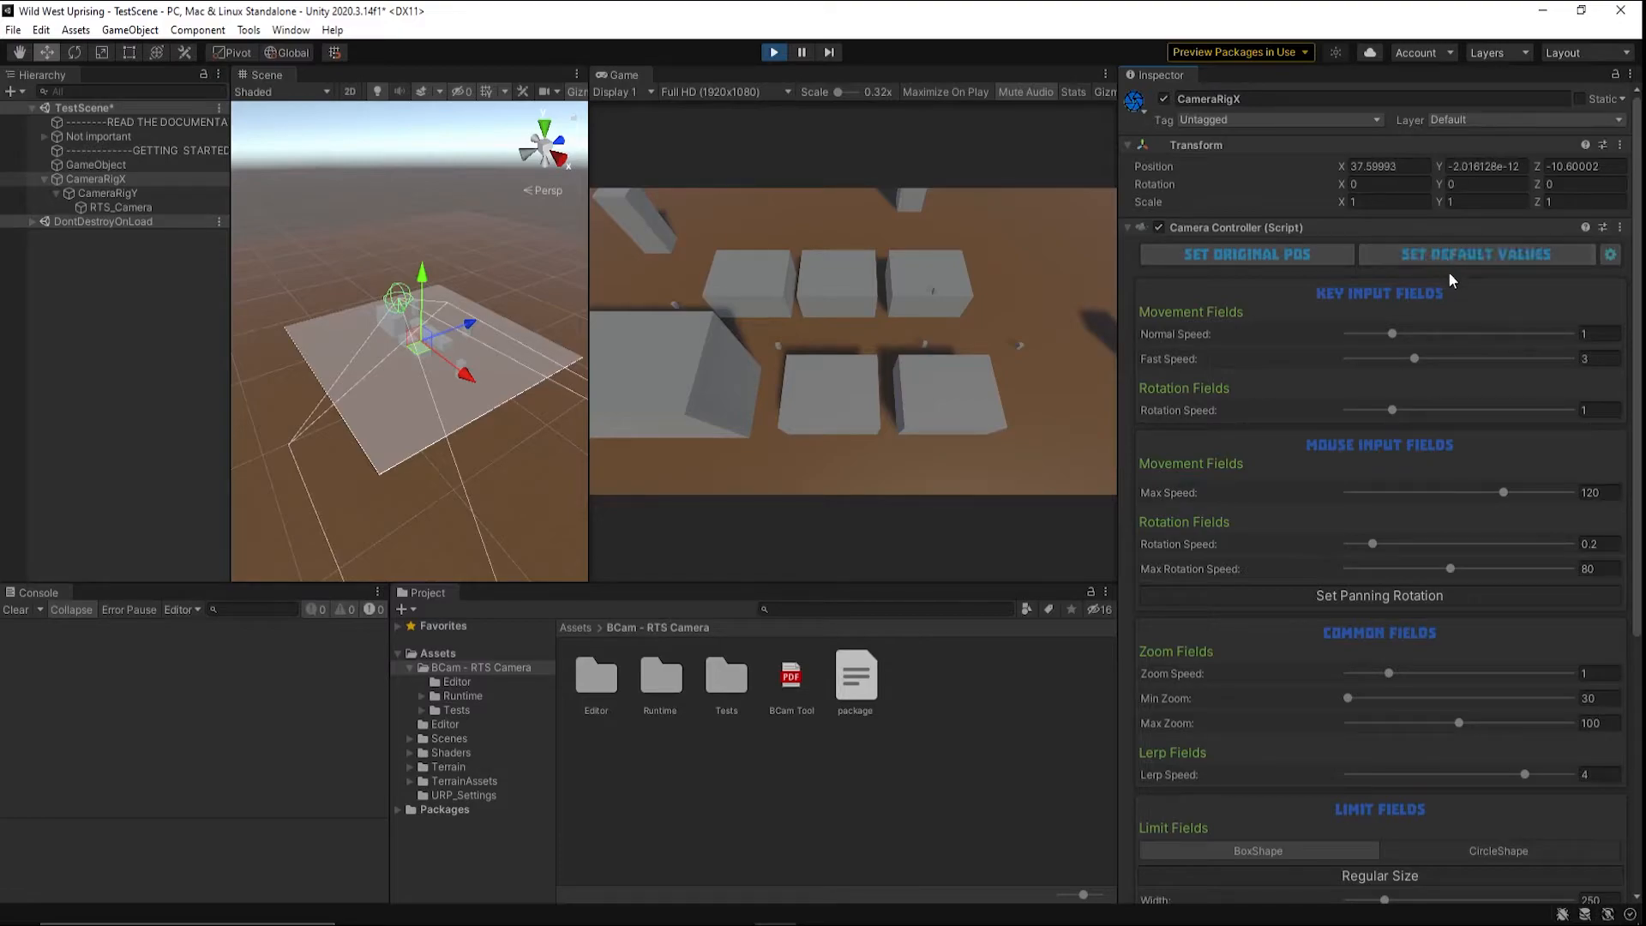
- Alter the Camera Controller's movement speeds, restore its default values and stop play mode
{"action": "left_click_drag", "start_coordinate": [1403, 335], "coordinate": [1491, 358]}
{"action": "left_click", "coordinate": [1451, 494]}
{"action": "left_click", "coordinate": [1476, 254]}
{"action": "left_click", "coordinate": [774, 53]}
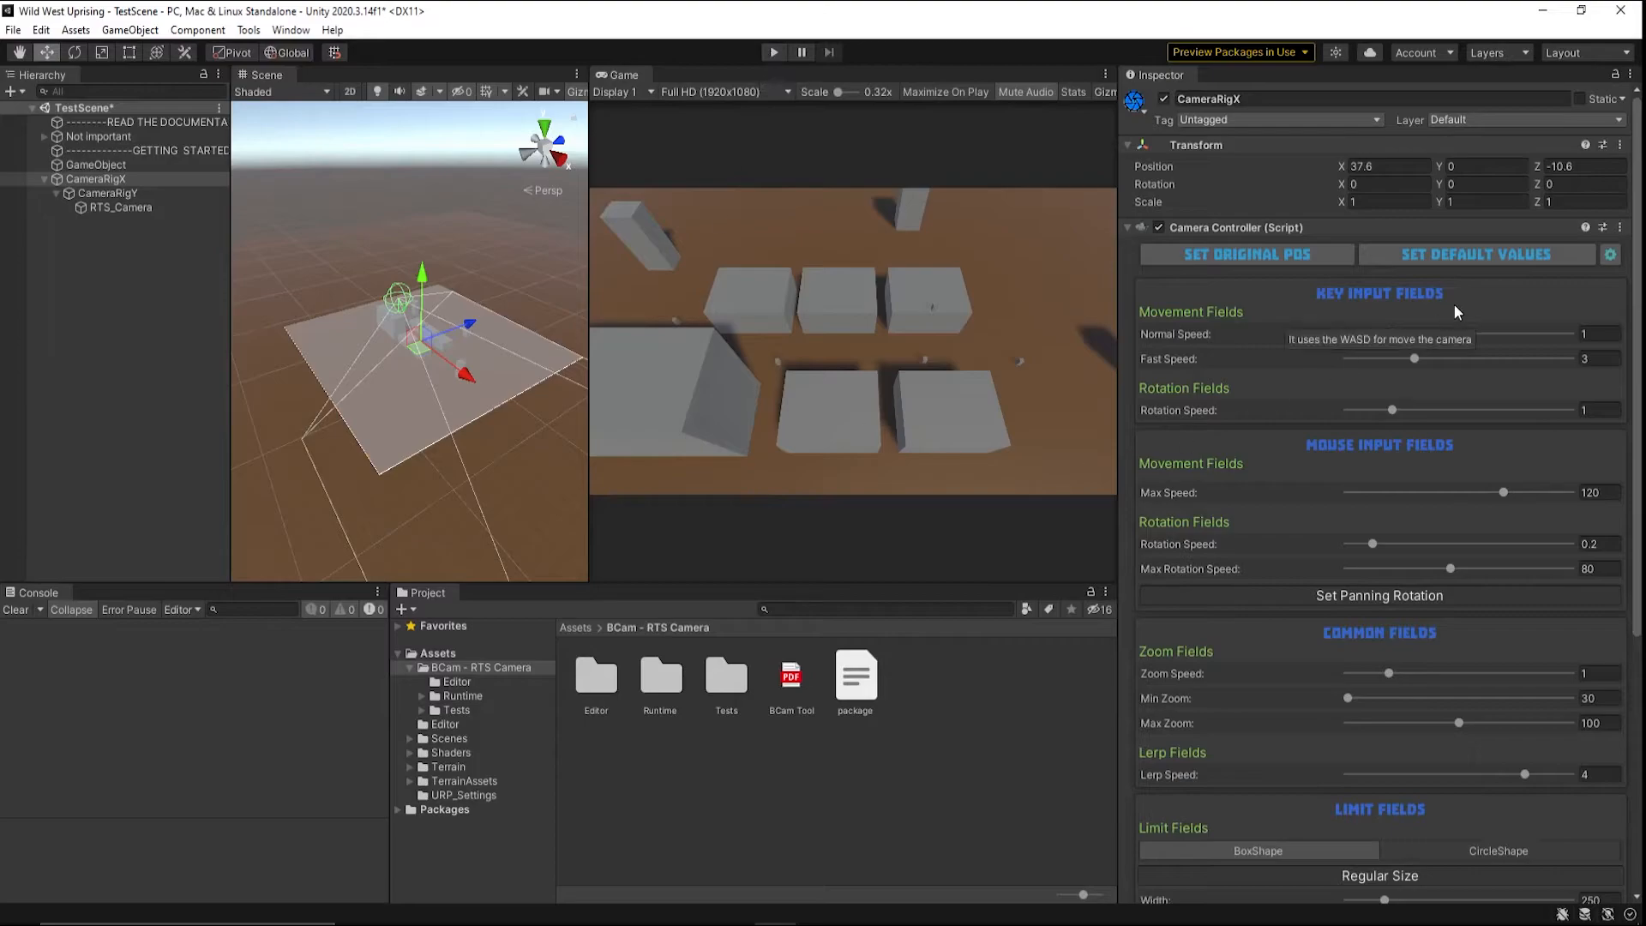
- Open the Camera Controller's settings window and try switching Key Input and Mouse Input Fields Serialization off and on
{"action": "left_click", "coordinate": [1611, 255]}
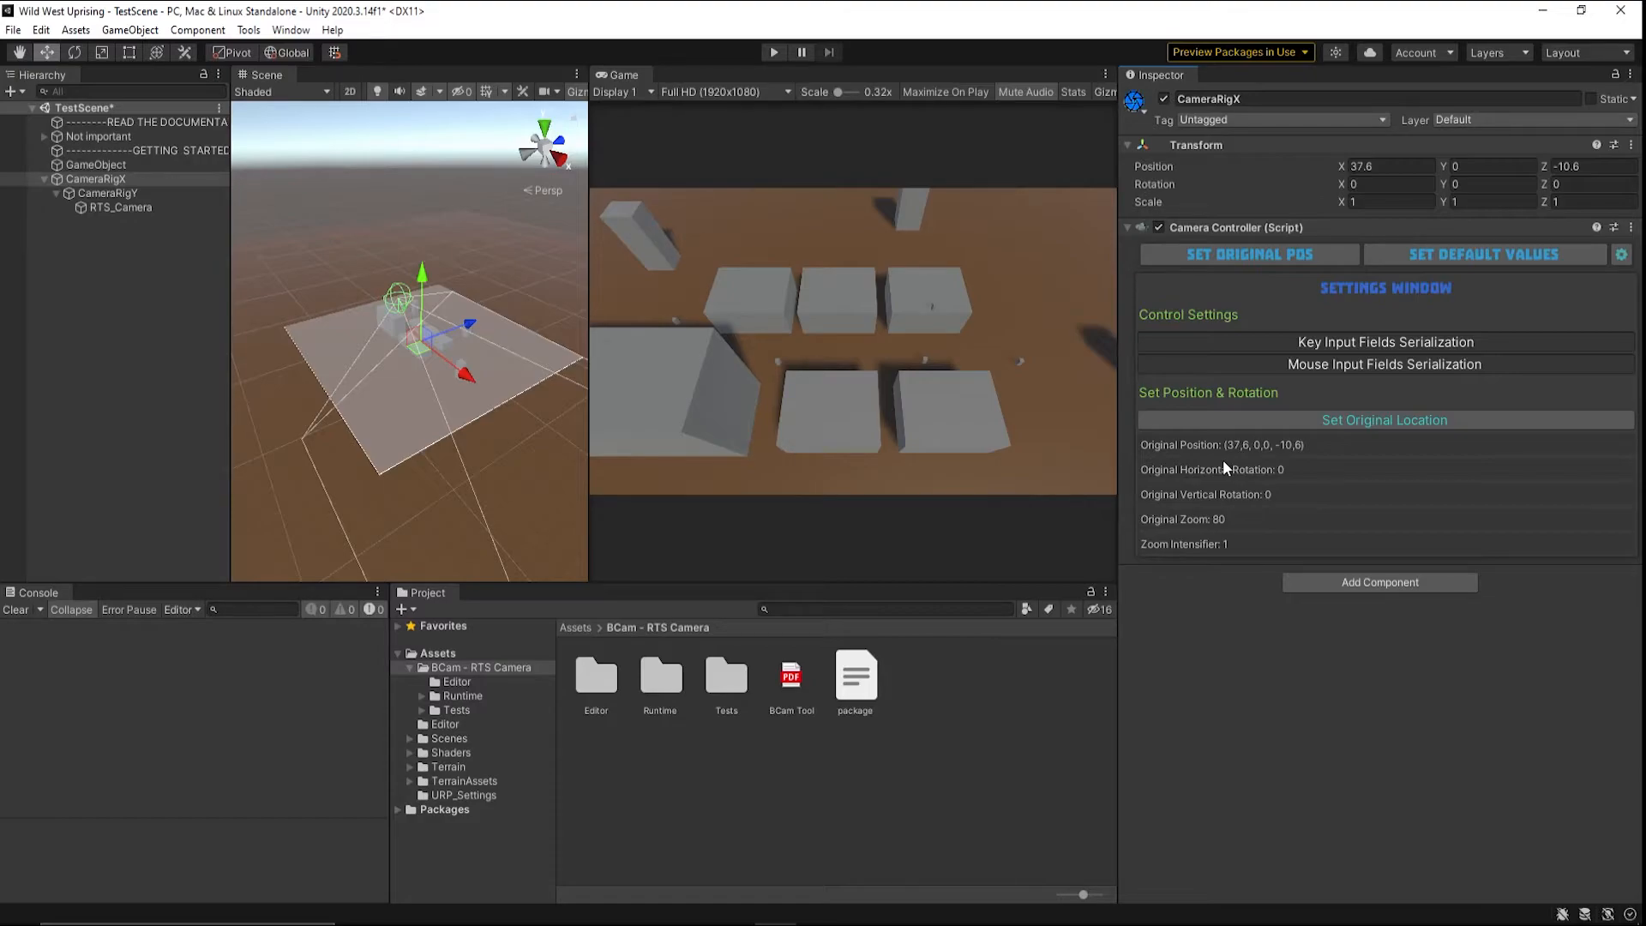
{"action": "left_click", "coordinate": [1255, 346]}
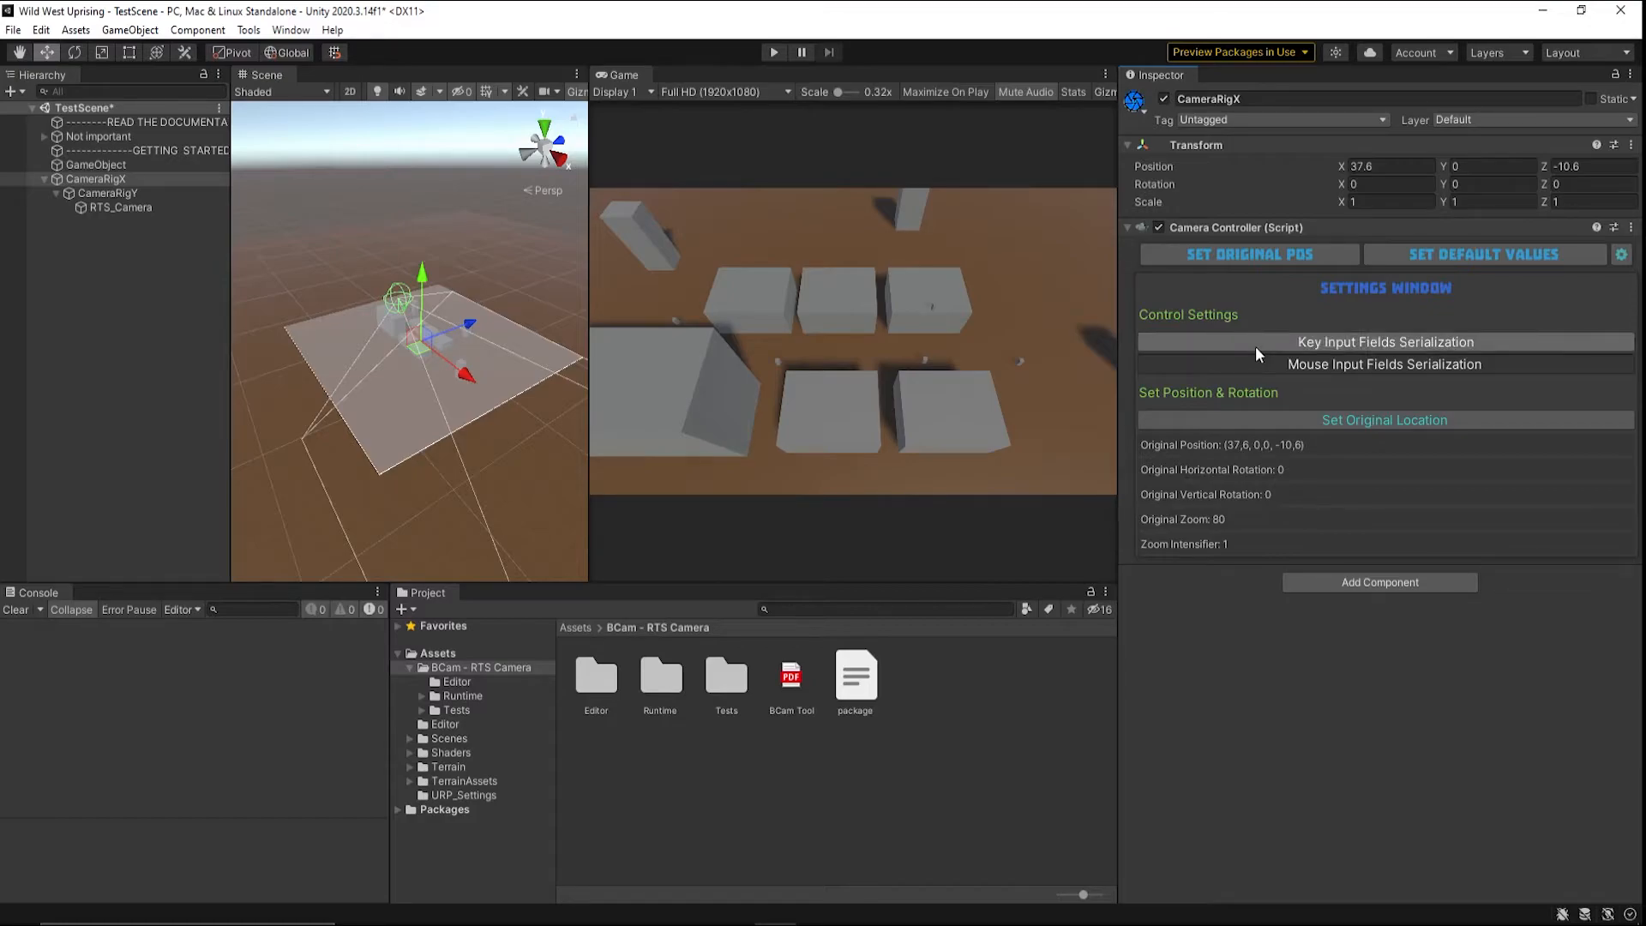
{"action": "left_click", "coordinate": [1247, 367]}
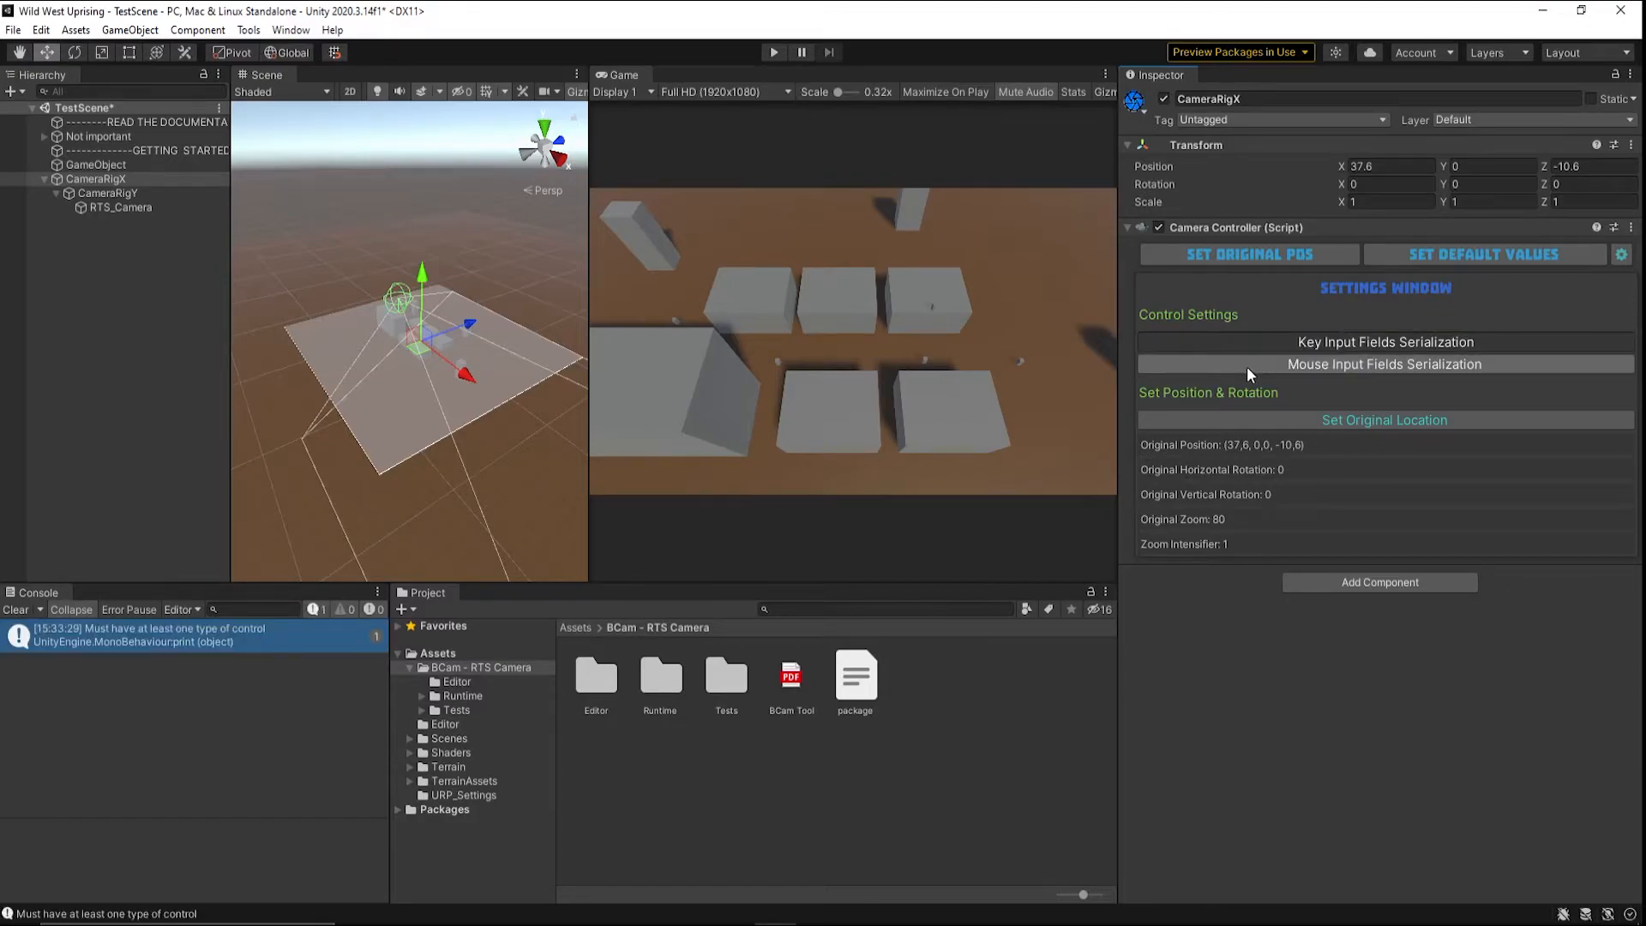
{"action": "left_click", "coordinate": [137, 641]}
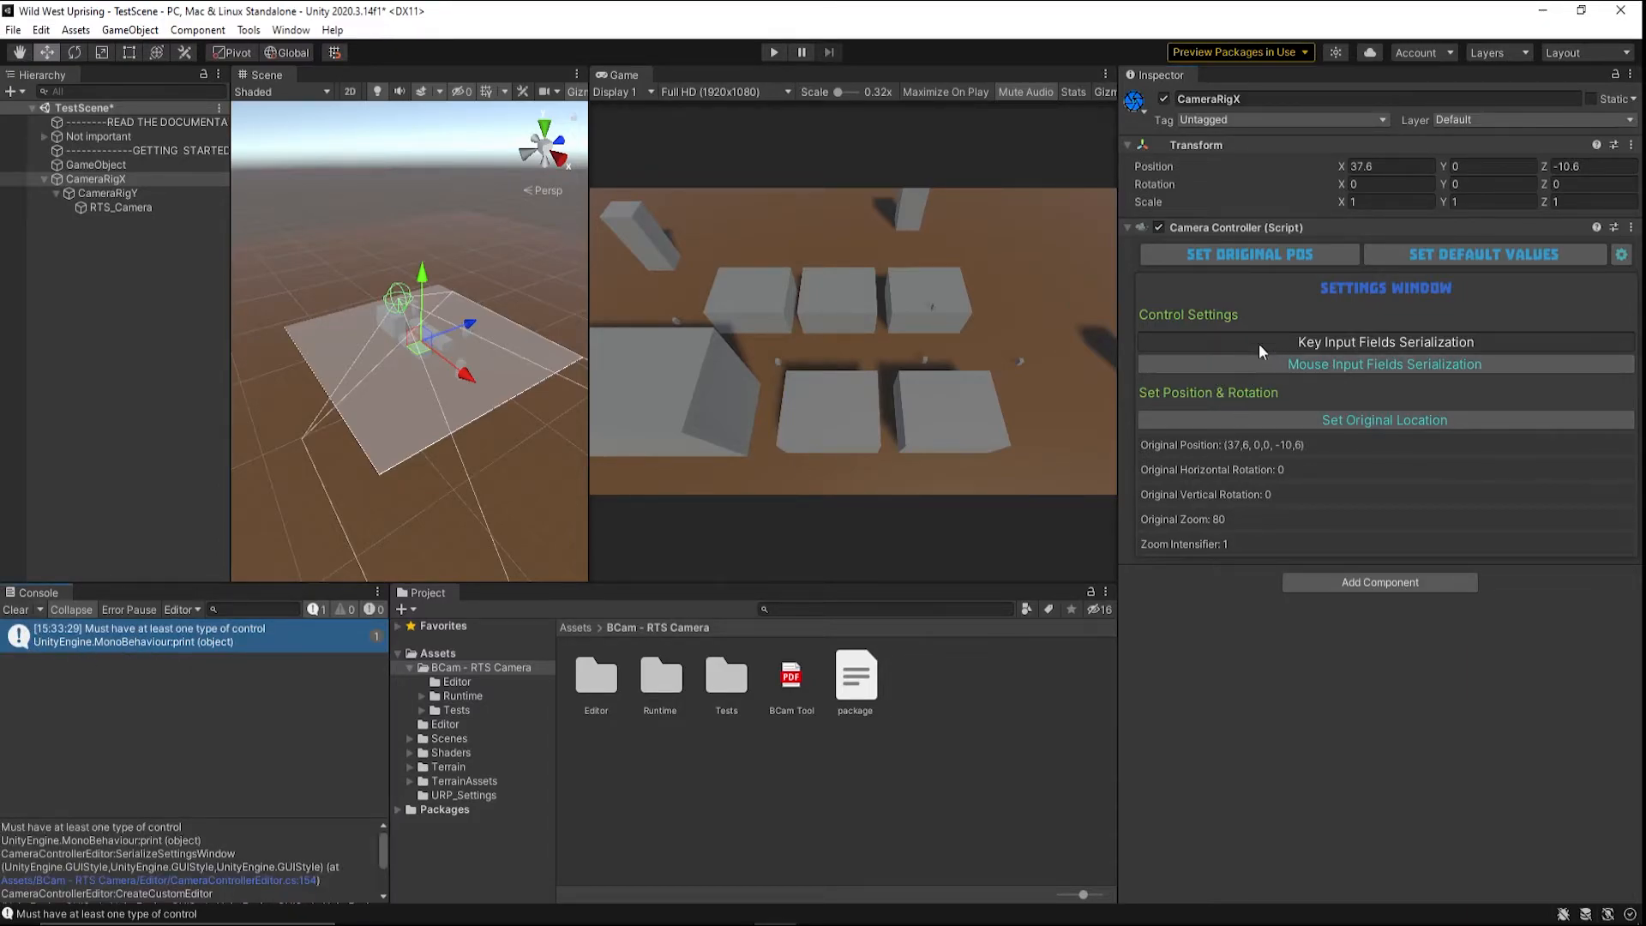
{"action": "left_click", "coordinate": [1334, 363]}
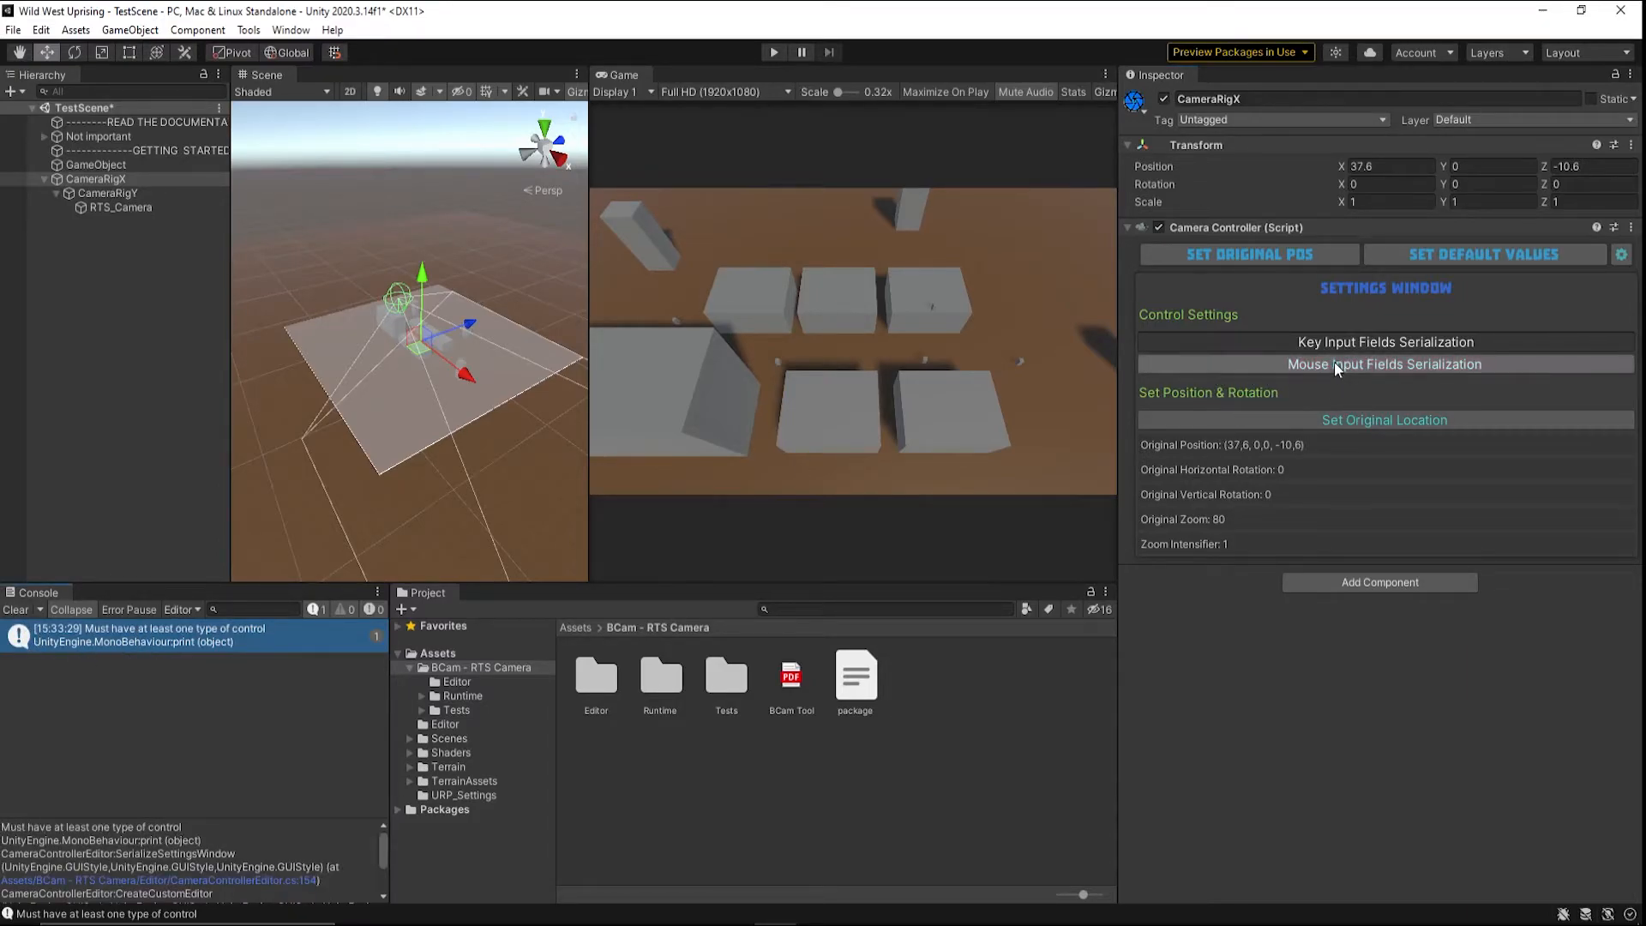
- Try to disable Key Input and Mouse Input Fields Serialization together by toggling them in turn, and leave both enabled
{"action": "left_click", "coordinate": [1263, 341]}
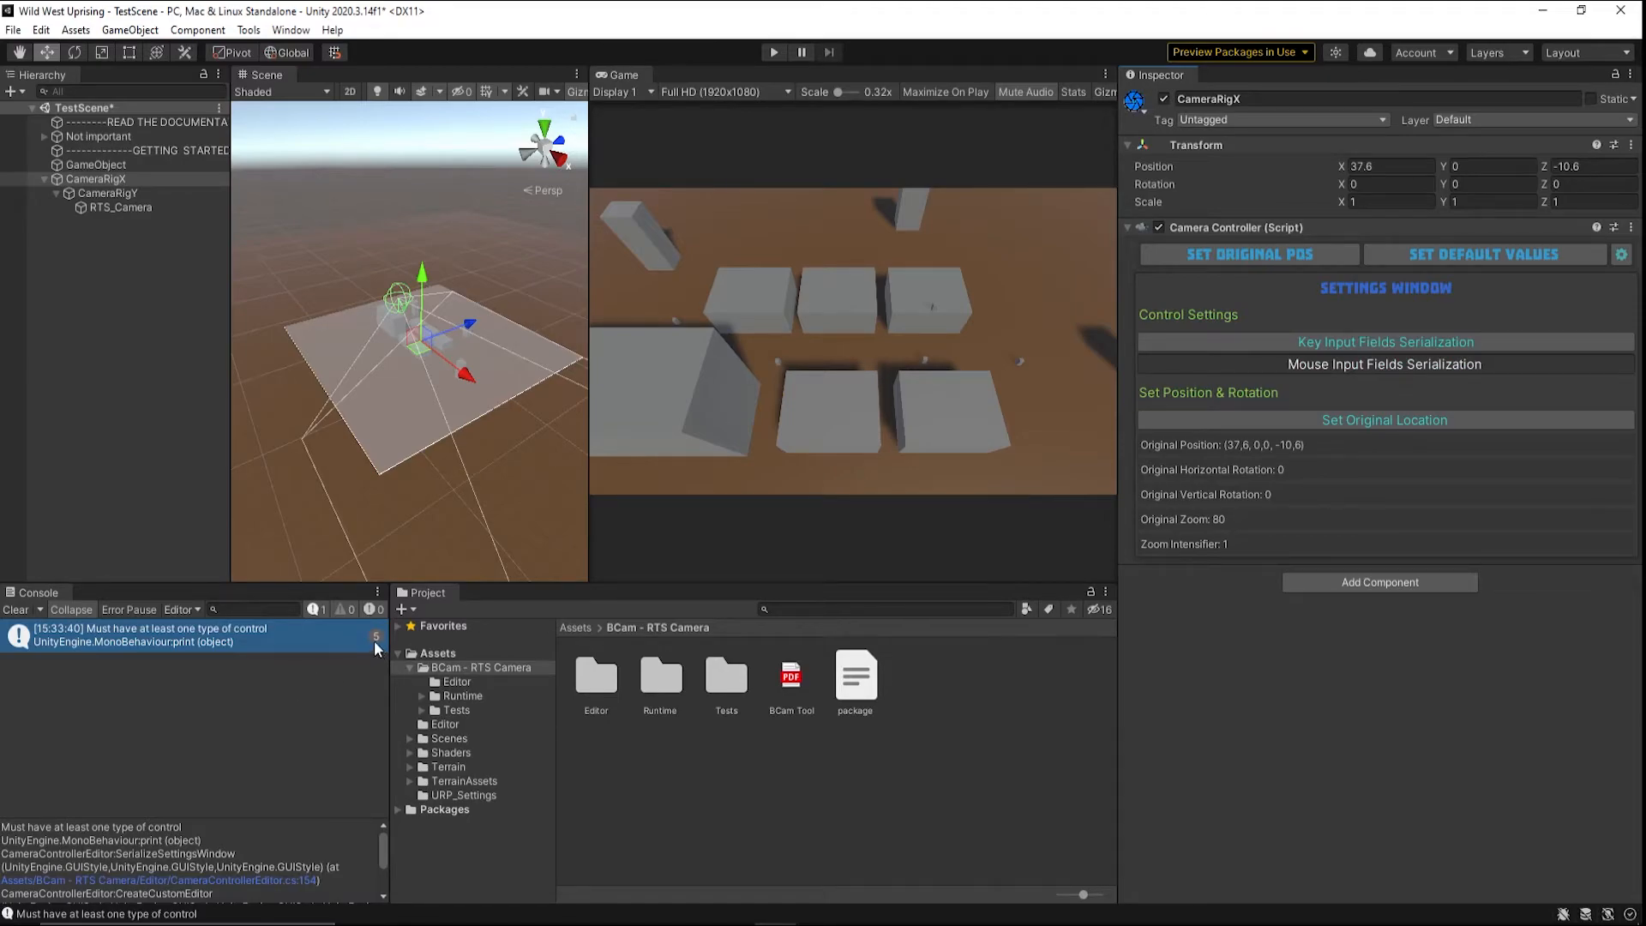
{"action": "left_click", "coordinate": [1333, 367]}
{"action": "left_click", "coordinate": [1334, 369]}
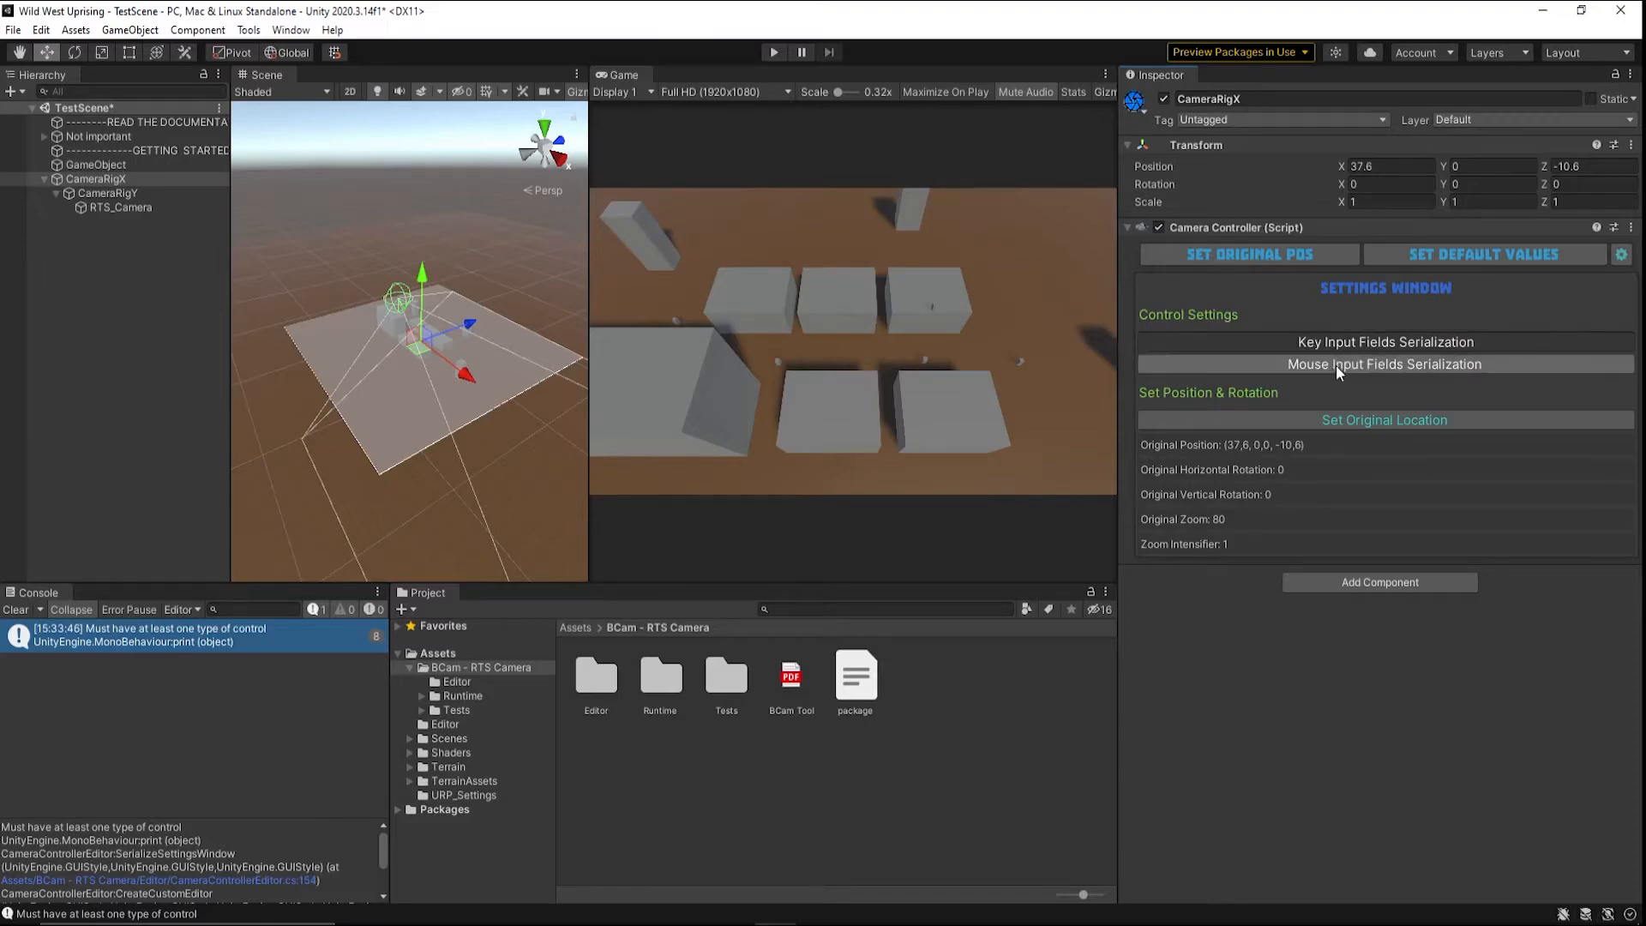
{"action": "left_click", "coordinate": [1349, 348]}
{"action": "left_click", "coordinate": [1347, 364]}
{"action": "left_click", "coordinate": [1354, 348]}
{"action": "left_click", "coordinate": [1359, 363]}
{"action": "left_click", "coordinate": [1363, 342]}
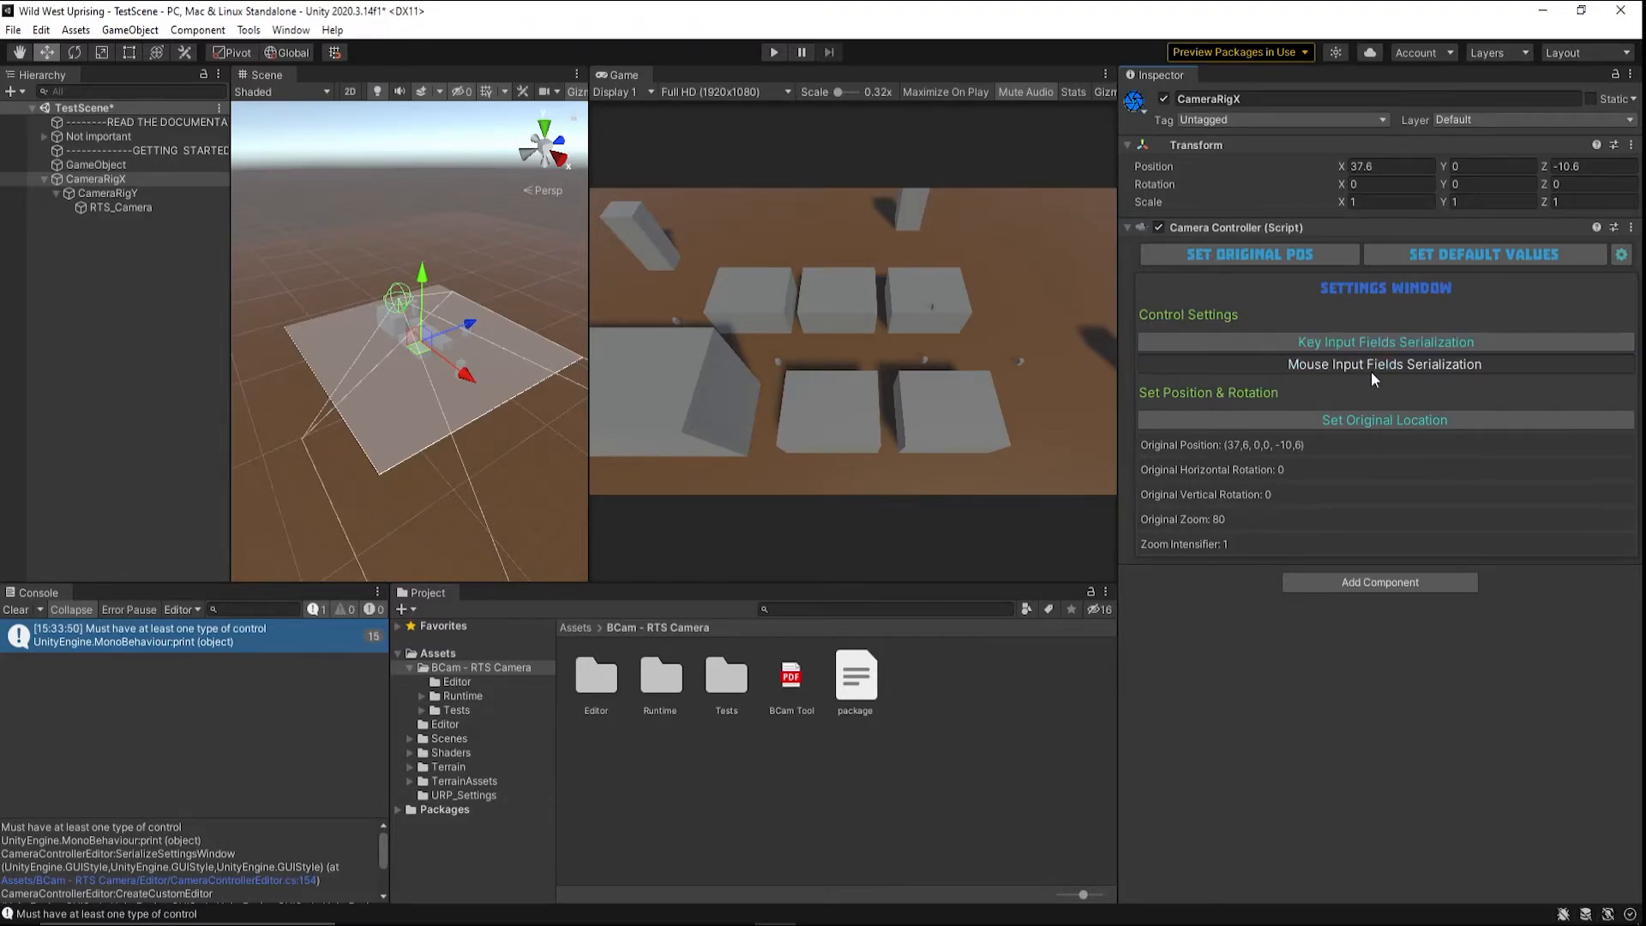
{"action": "left_click", "coordinate": [1372, 369]}
{"action": "left_click", "coordinate": [1357, 367]}
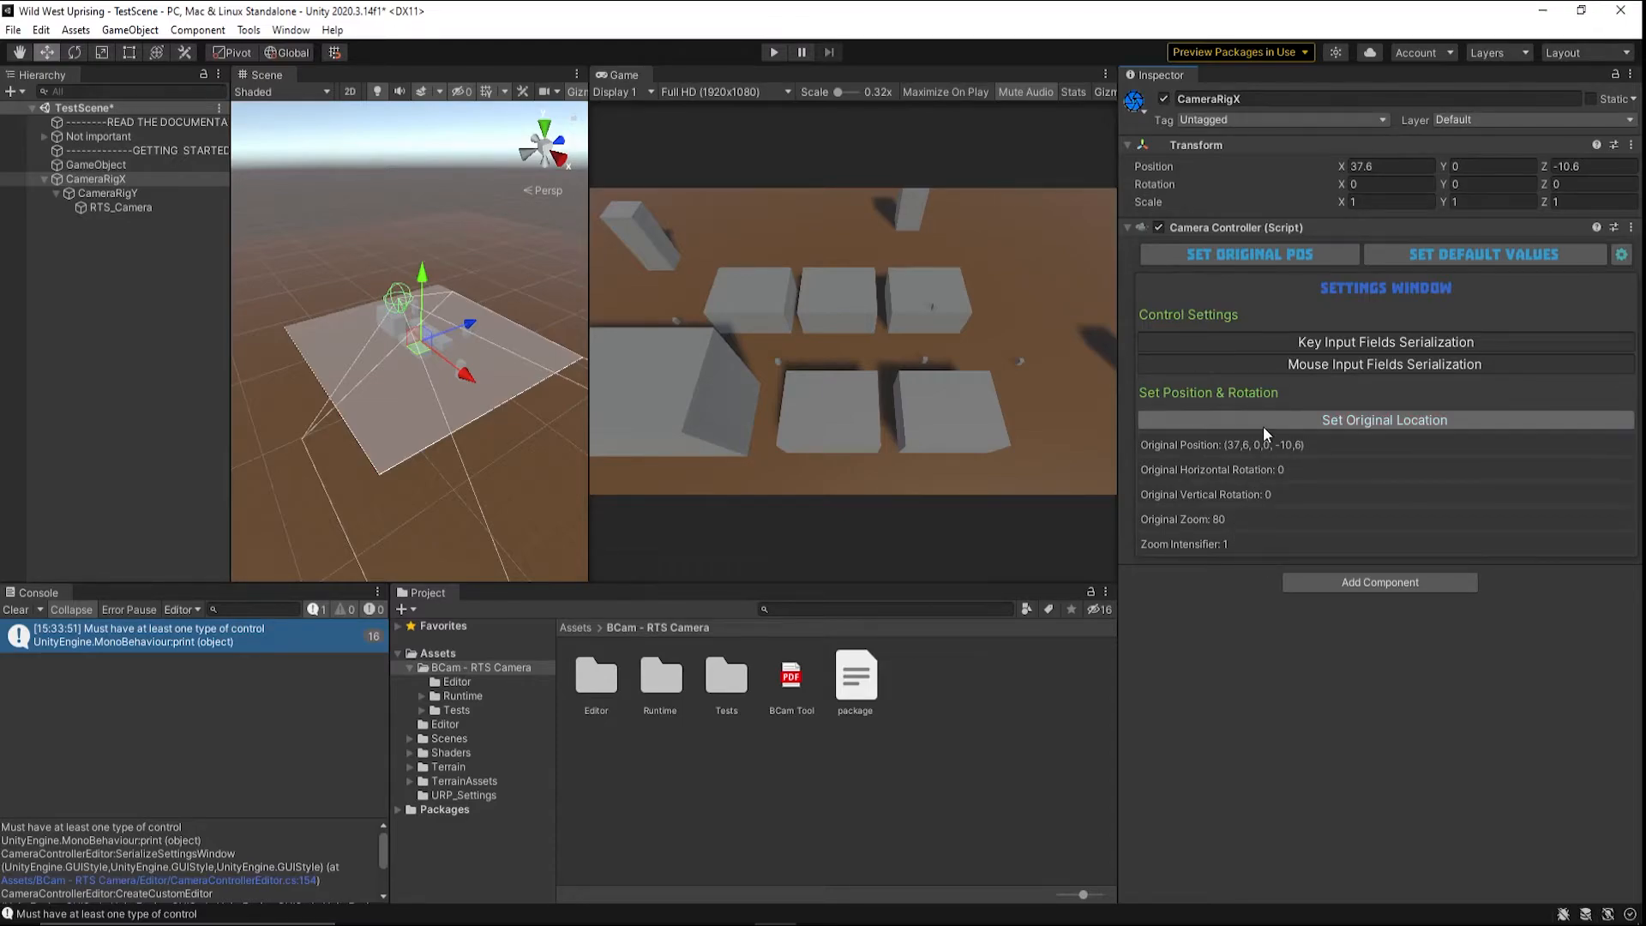
- Return the camera rig to its original position and enable Set Original Location to expose the Original Position fields
{"action": "left_click", "coordinate": [1269, 254]}
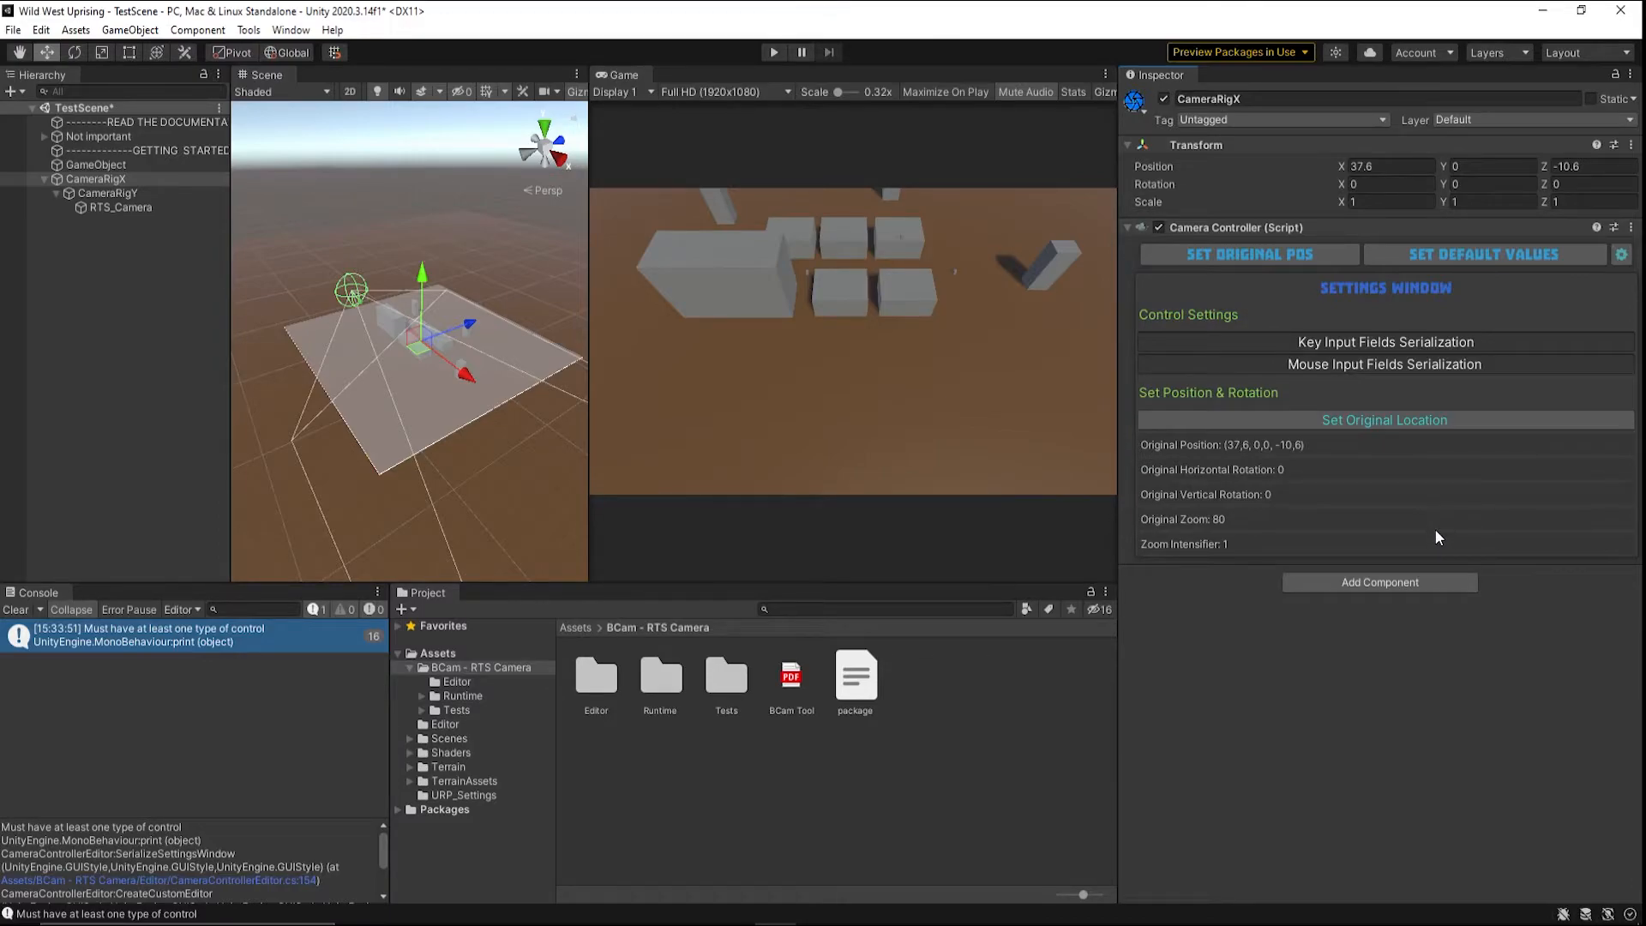
{"action": "left_click", "coordinate": [1448, 417]}
{"action": "left_click", "coordinate": [1386, 467]}
{"action": "key", "text": "Tab"}
{"action": "key", "text": "Tab"}
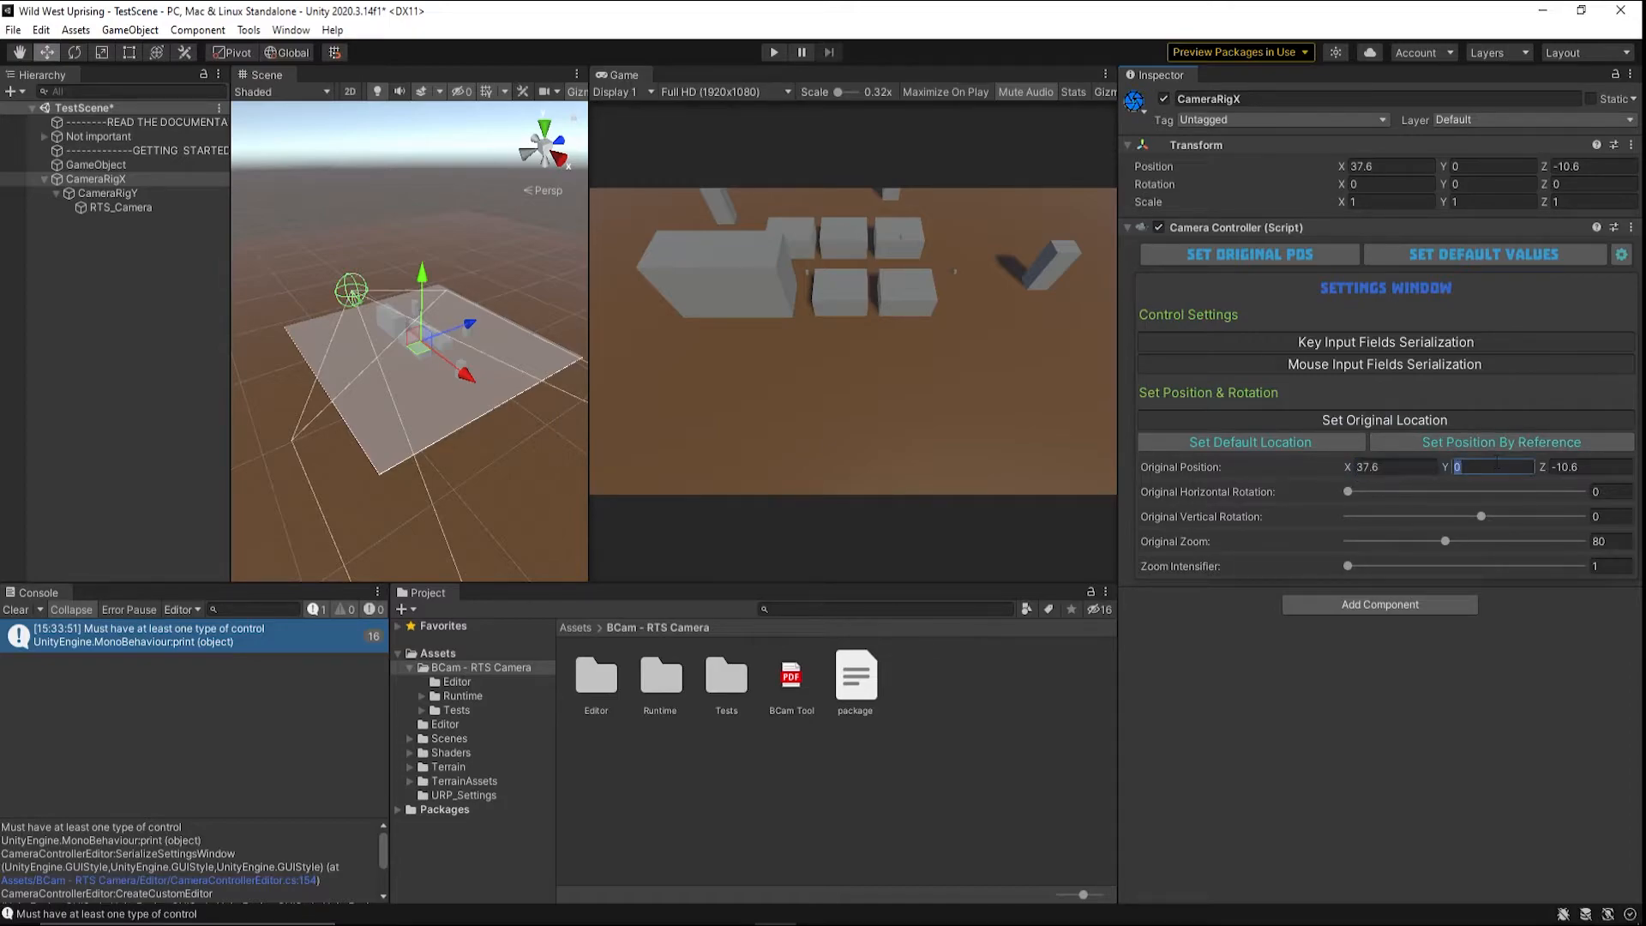
- Try Set Position By Reference, and set Original Horizontal Rotation to 52, Original Vertical Rotation to -17.4 and Original Zoom to 113.5
{"action": "left_click", "coordinate": [1515, 441]}
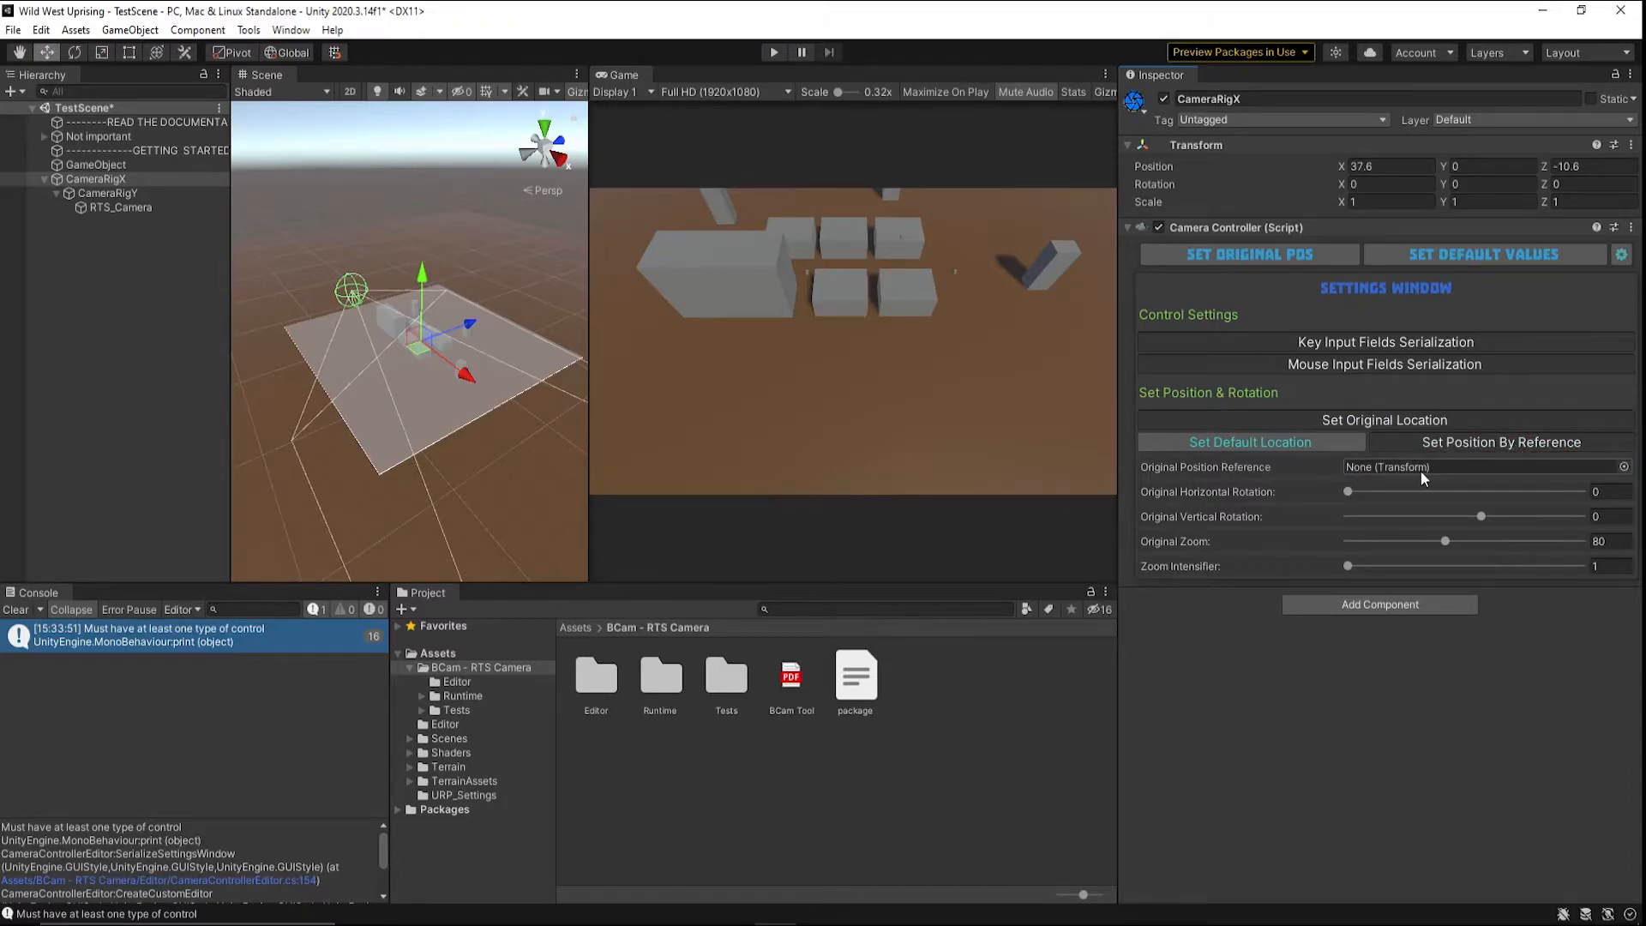
{"action": "left_click", "coordinate": [1437, 439]}
{"action": "left_click_drag", "start_coordinate": [1372, 490], "coordinate": [1511, 544]}
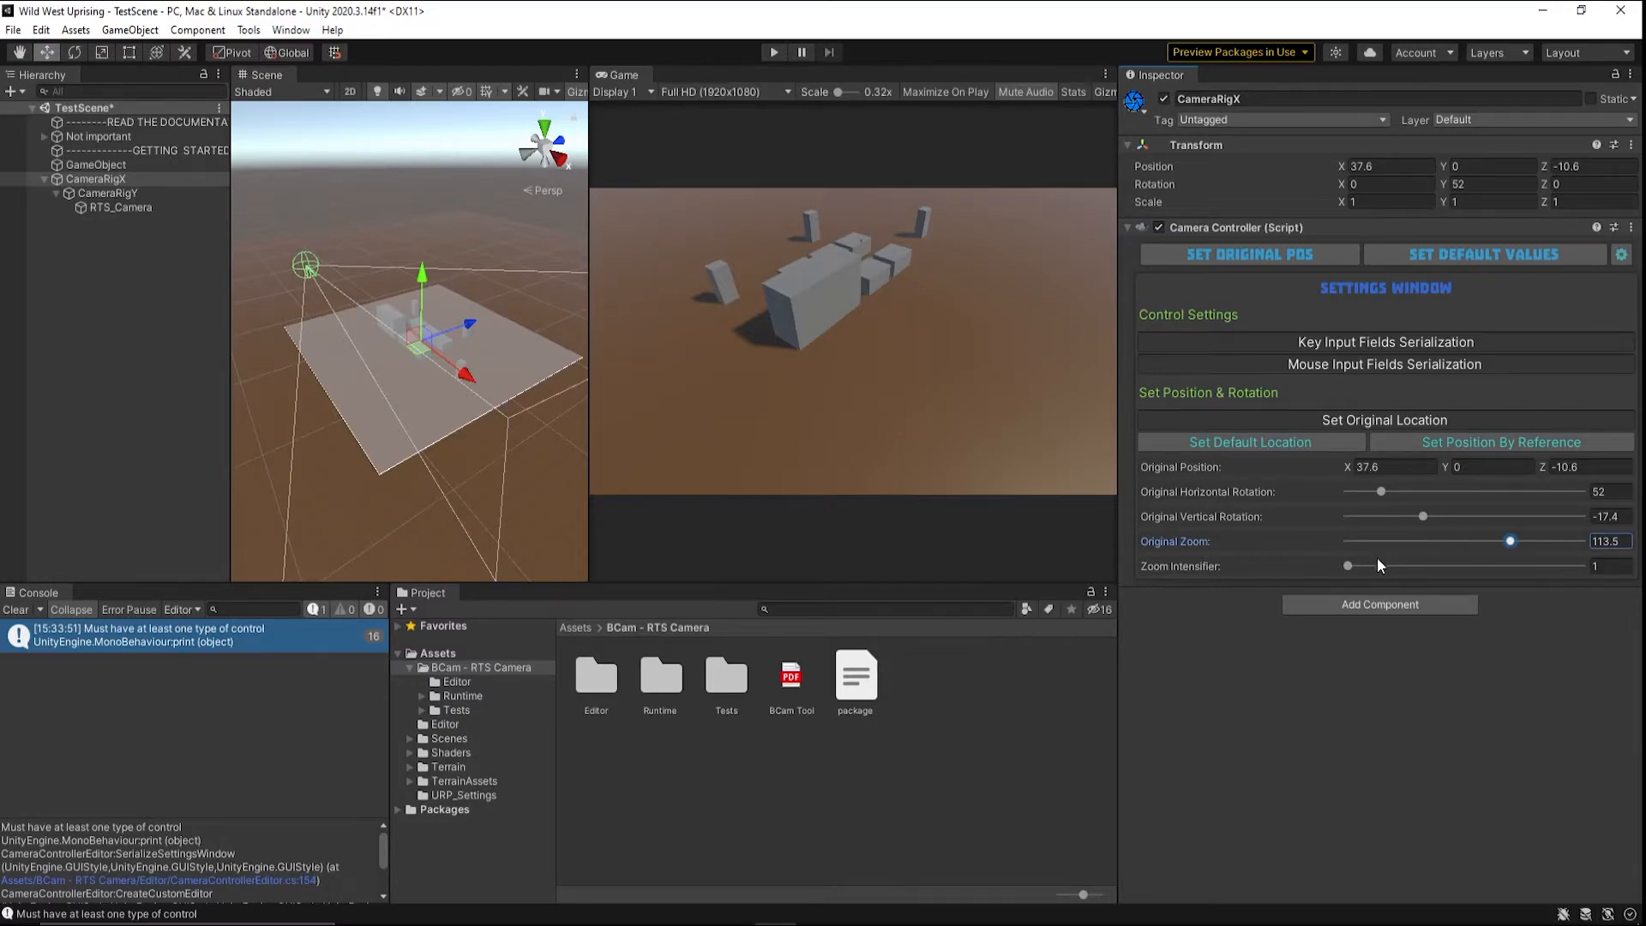
- Run the scene to test zooming from the new original location, check the settings window and stop play mode
{"action": "left_click", "coordinate": [770, 53]}
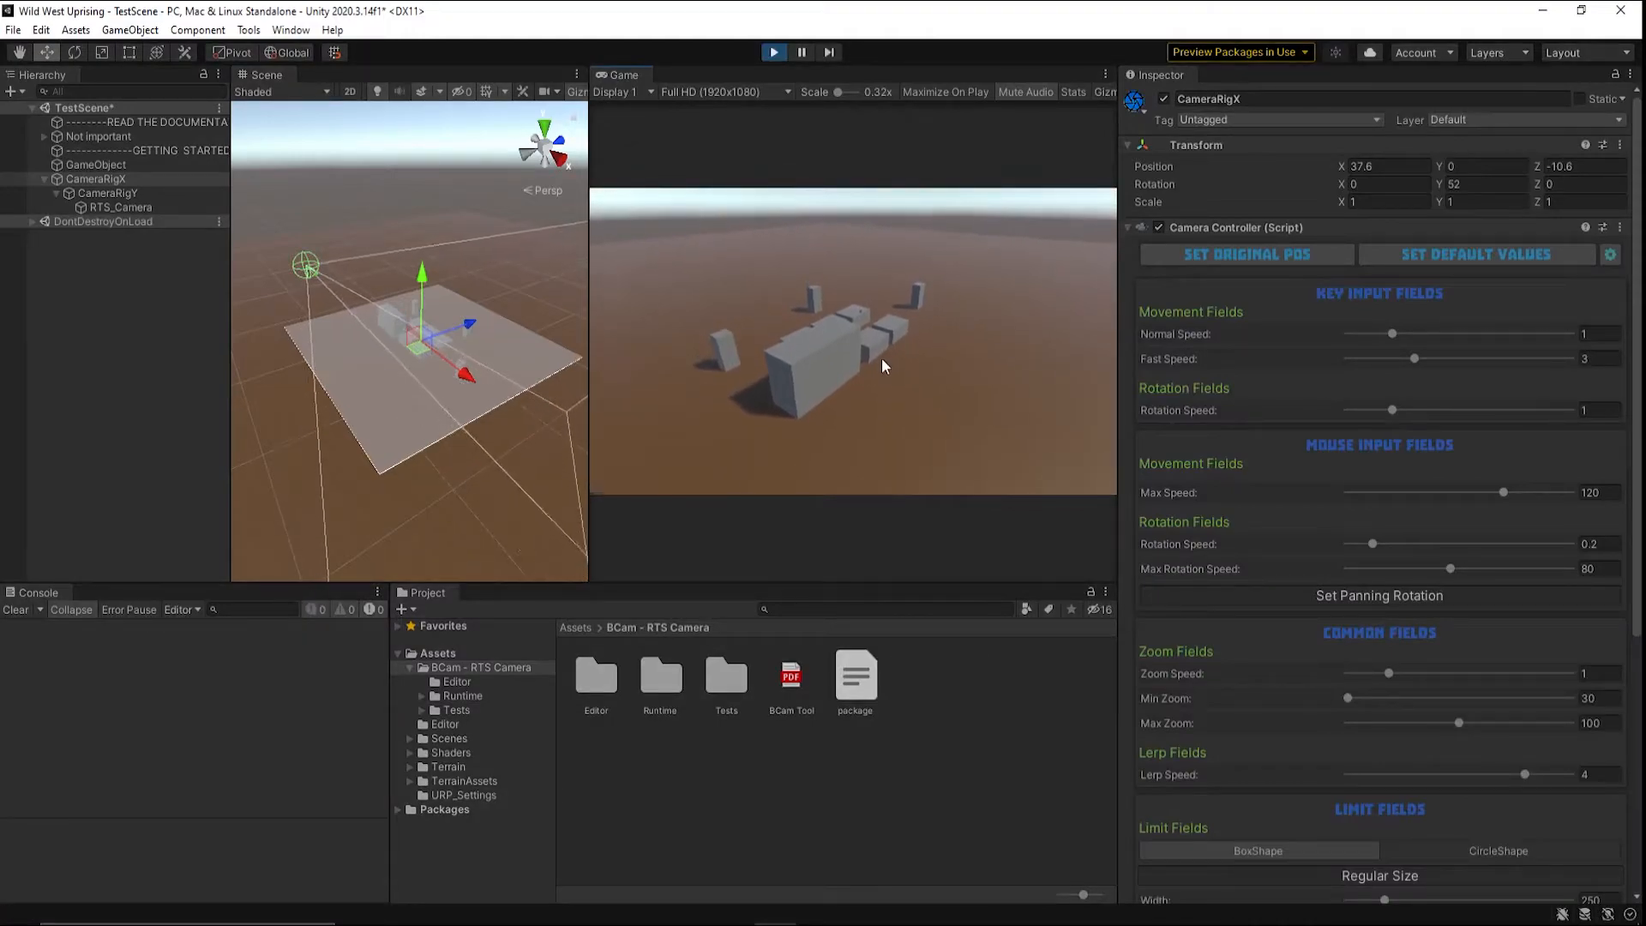
{"action": "scroll", "coordinate": [881, 357], "scroll_direction": "up", "scroll_amount": 5}
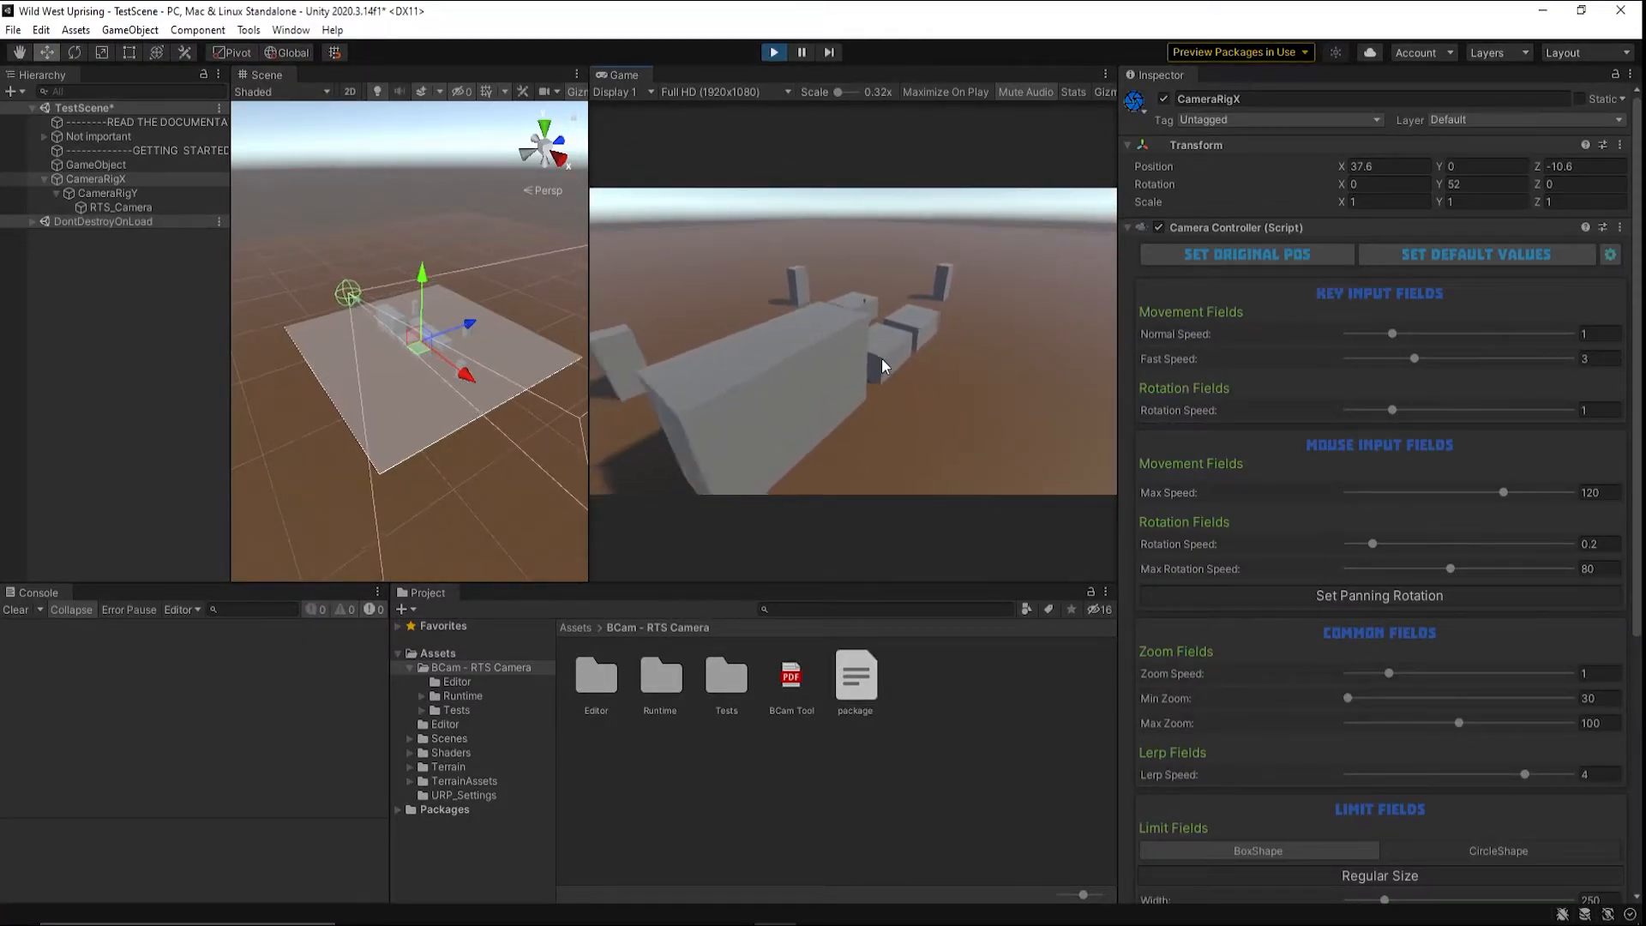
{"action": "scroll", "coordinate": [881, 364], "scroll_direction": "down", "scroll_amount": 5}
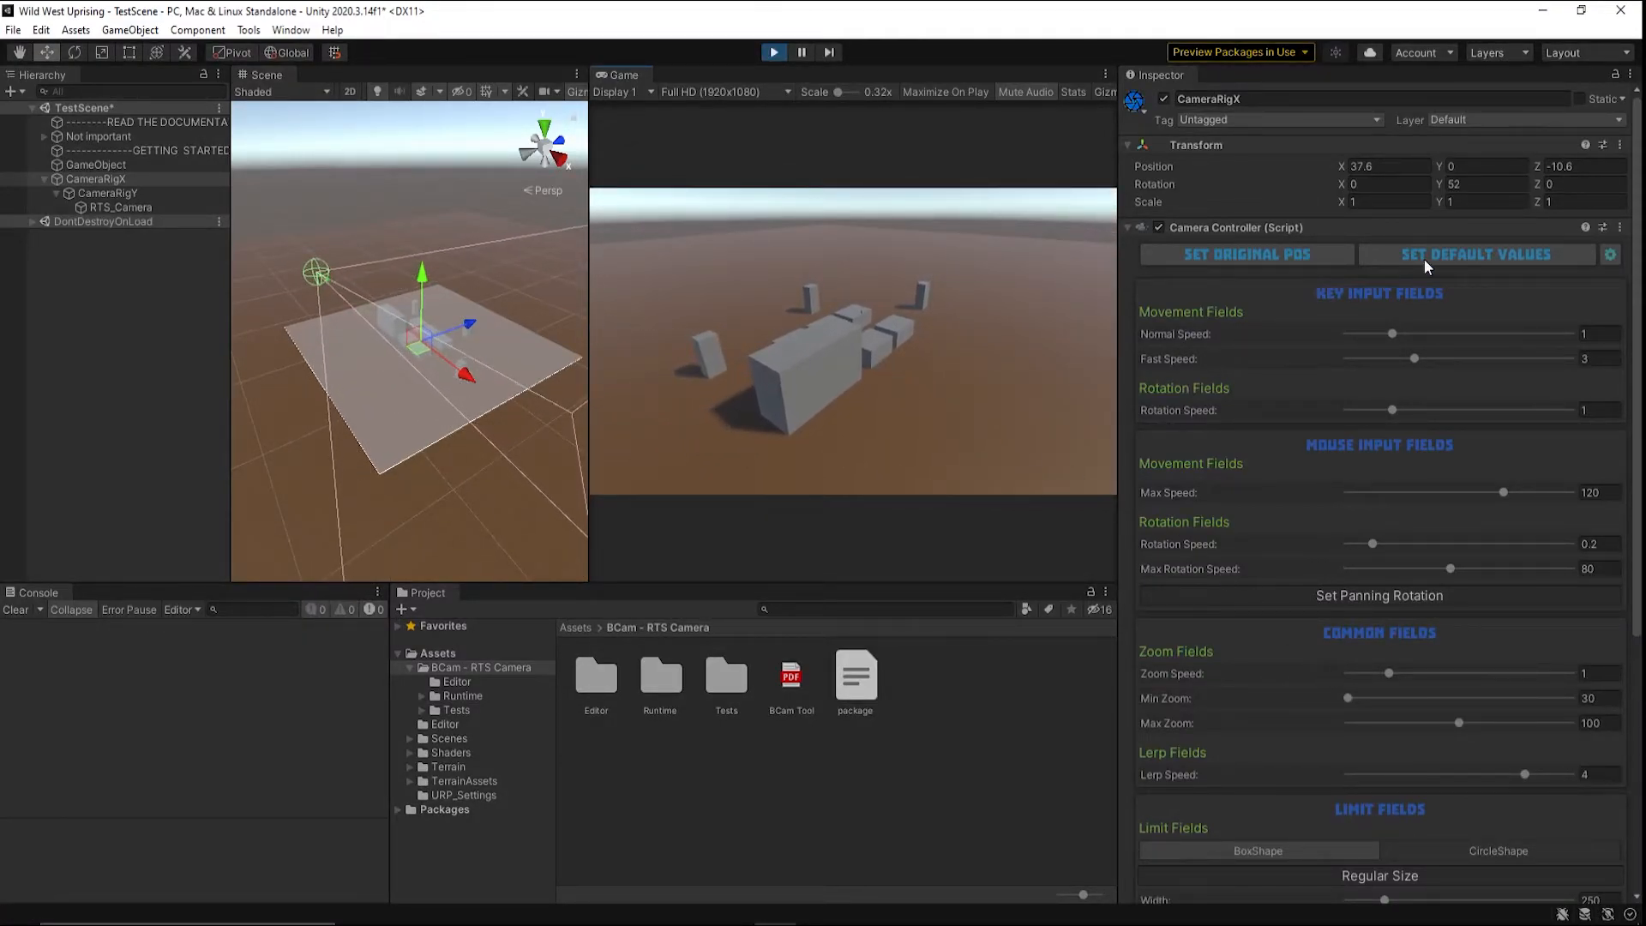
{"action": "left_click", "coordinate": [1606, 256]}
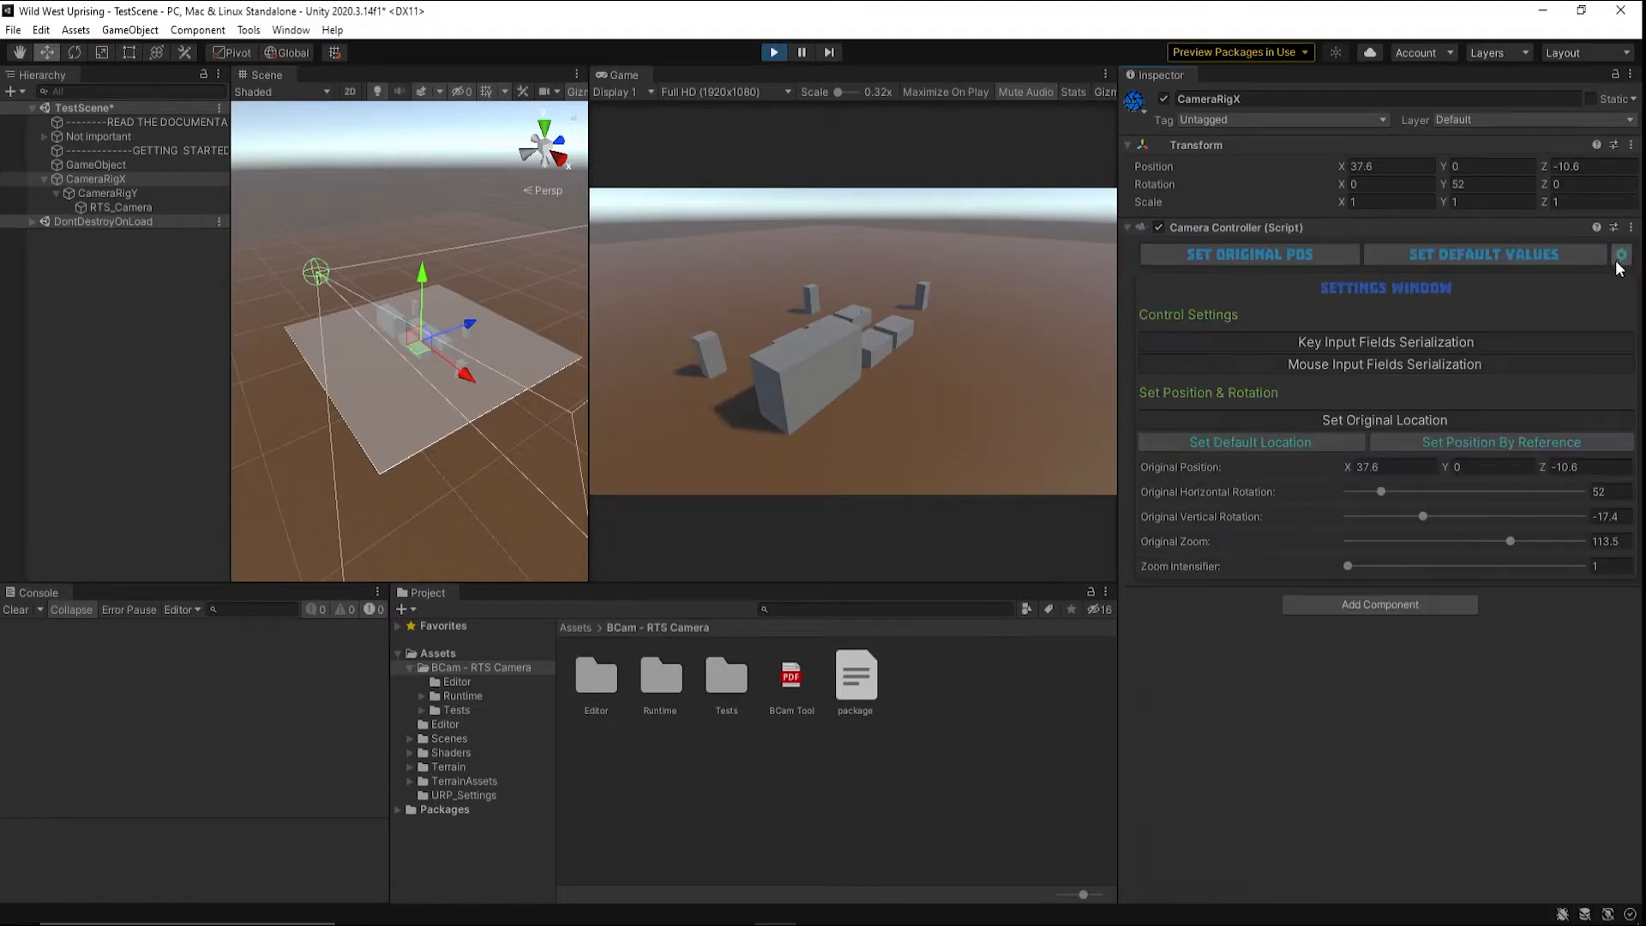
{"action": "left_click", "coordinate": [775, 52]}
- Increase the Zoom Intensifier in the settings window and test zooming in and out in play mode
{"action": "left_click", "coordinate": [1611, 255]}
{"action": "left_click_drag", "start_coordinate": [1370, 562], "coordinate": [1459, 566]}
{"action": "left_click", "coordinate": [774, 53]}
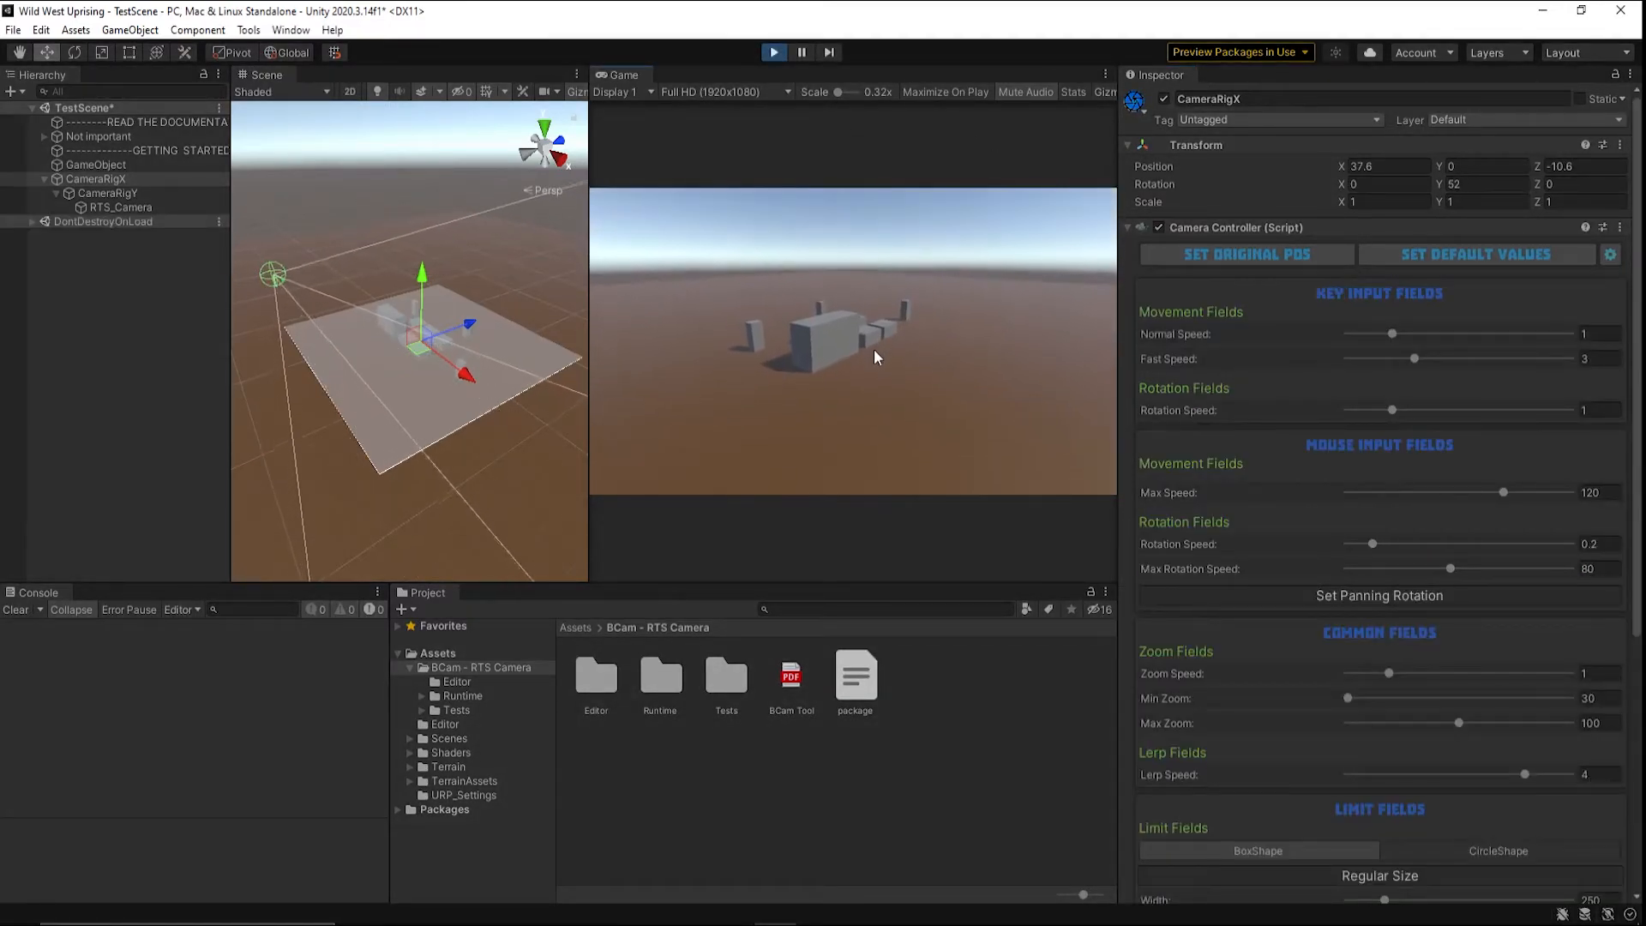
{"action": "scroll", "coordinate": [874, 353], "scroll_direction": "up", "scroll_amount": 5}
{"action": "scroll", "coordinate": [875, 353], "scroll_direction": "down", "scroll_amount": 5}
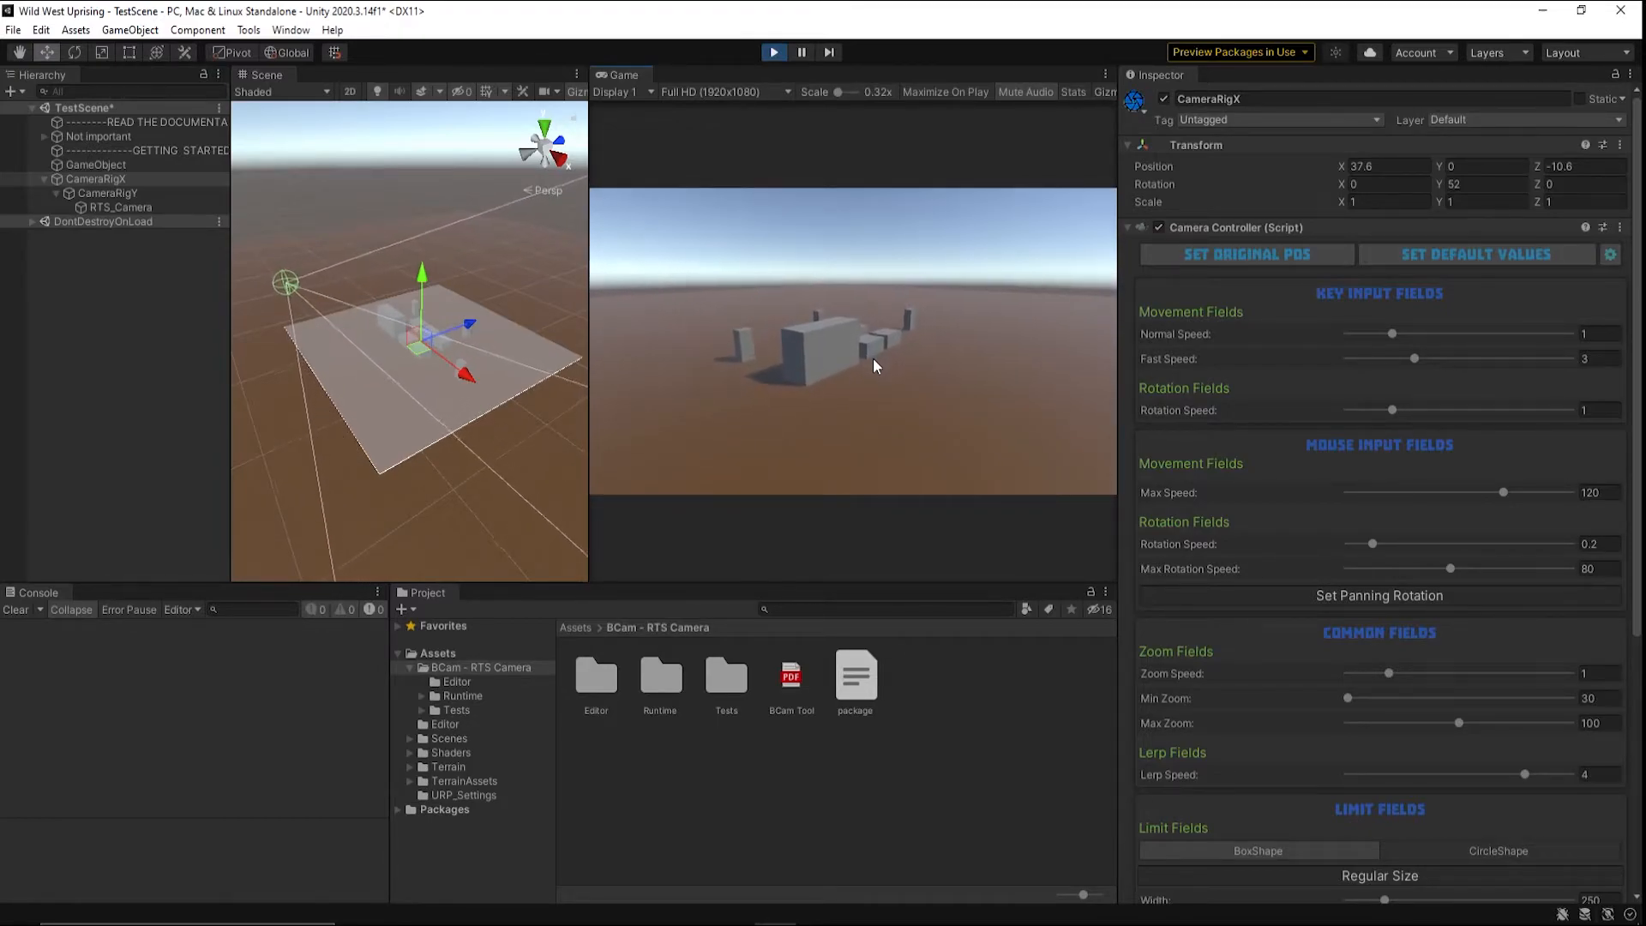
- Rotate the running camera and zoom in and out near the blocks to check the intensified zoom, and stop play mode
{"action": "mouse_move", "coordinate": [897, 286]}
{"action": "middle_mouse_down"}
{"action": "mouse_move", "coordinate": [900, 333]}
{"action": "mouse_move", "coordinate": [877, 357]}
{"action": "mouse_move", "coordinate": [872, 294]}
{"action": "mouse_move", "coordinate": [878, 332]}
{"action": "mouse_move", "coordinate": [929, 382]}
{"action": "mouse_move", "coordinate": [890, 292]}
{"action": "middle_mouse_up"}
{"action": "scroll", "coordinate": [877, 357], "scroll_direction": "up", "scroll_amount": 3}
{"action": "scroll", "coordinate": [877, 357], "scroll_direction": "up", "scroll_amount": 4}
{"action": "scroll", "coordinate": [871, 291], "scroll_direction": "down", "scroll_amount": 5}
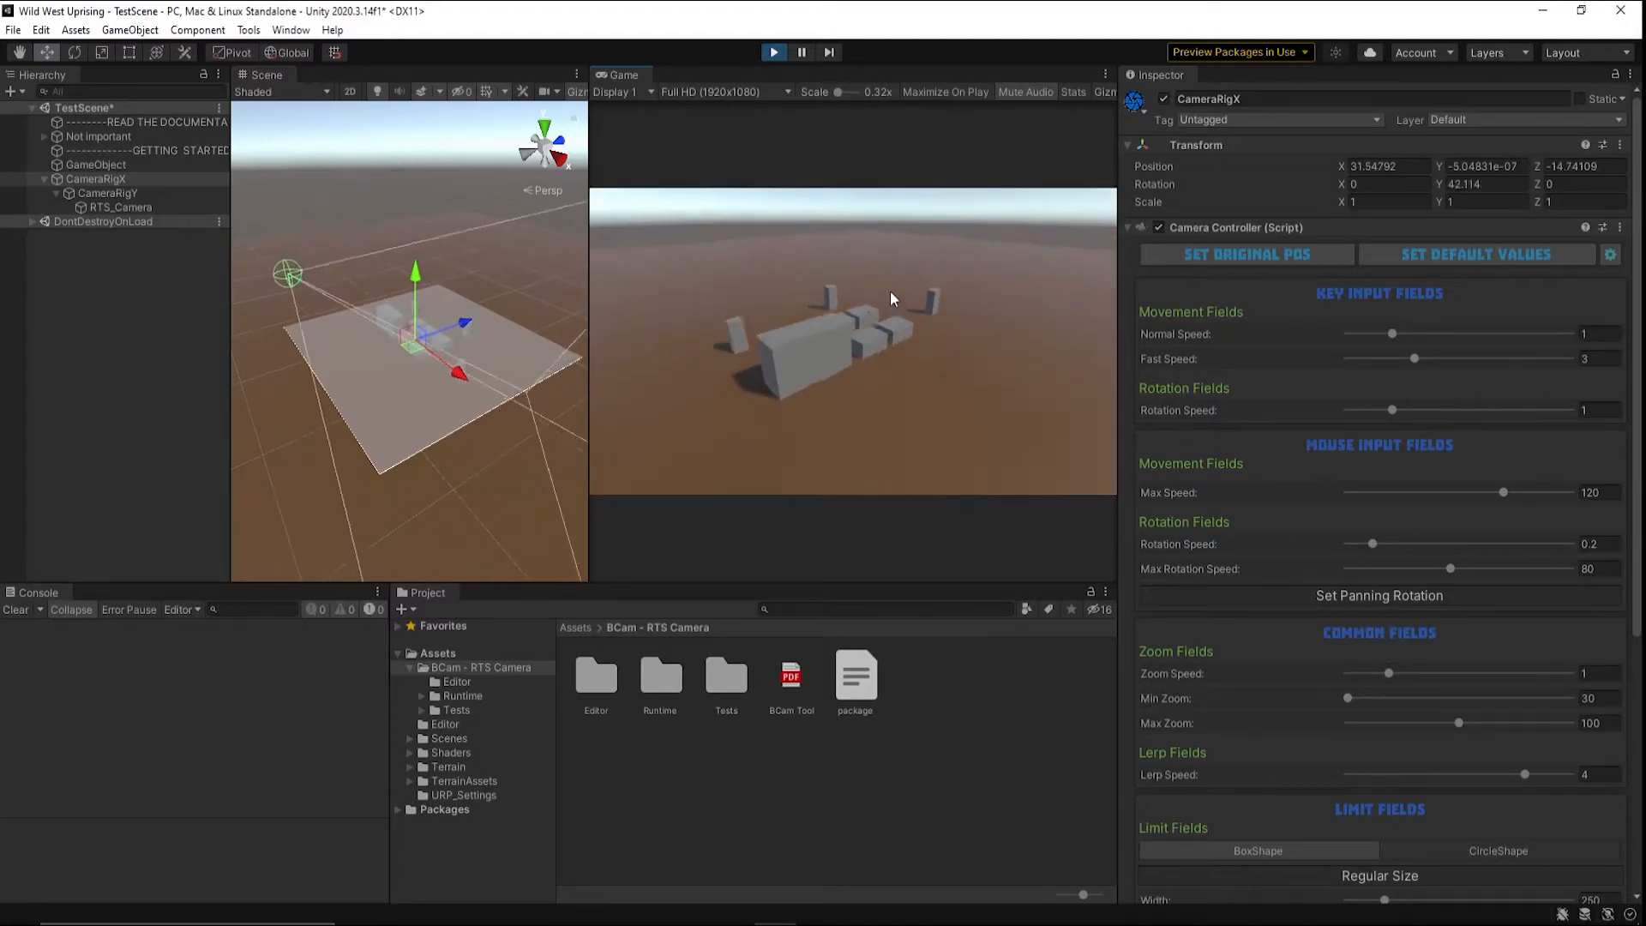
{"action": "scroll", "coordinate": [885, 353], "scroll_direction": "up", "scroll_amount": 5}
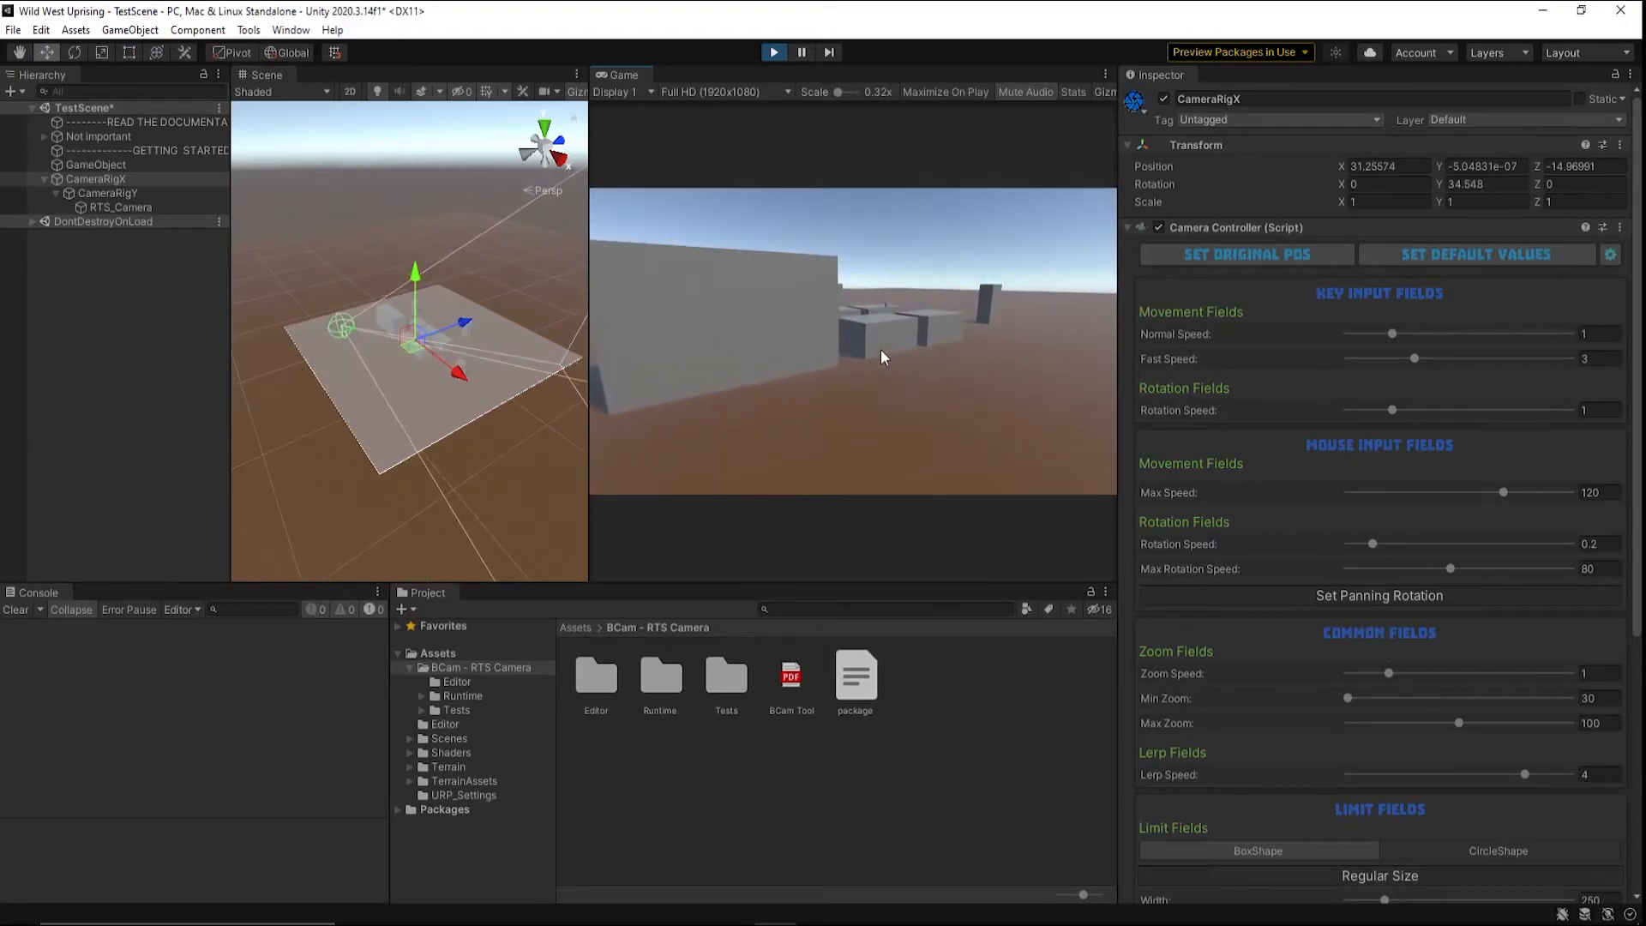
{"action": "scroll", "coordinate": [881, 349], "scroll_direction": "down", "scroll_amount": 3}
{"action": "left_click", "coordinate": [774, 52]}
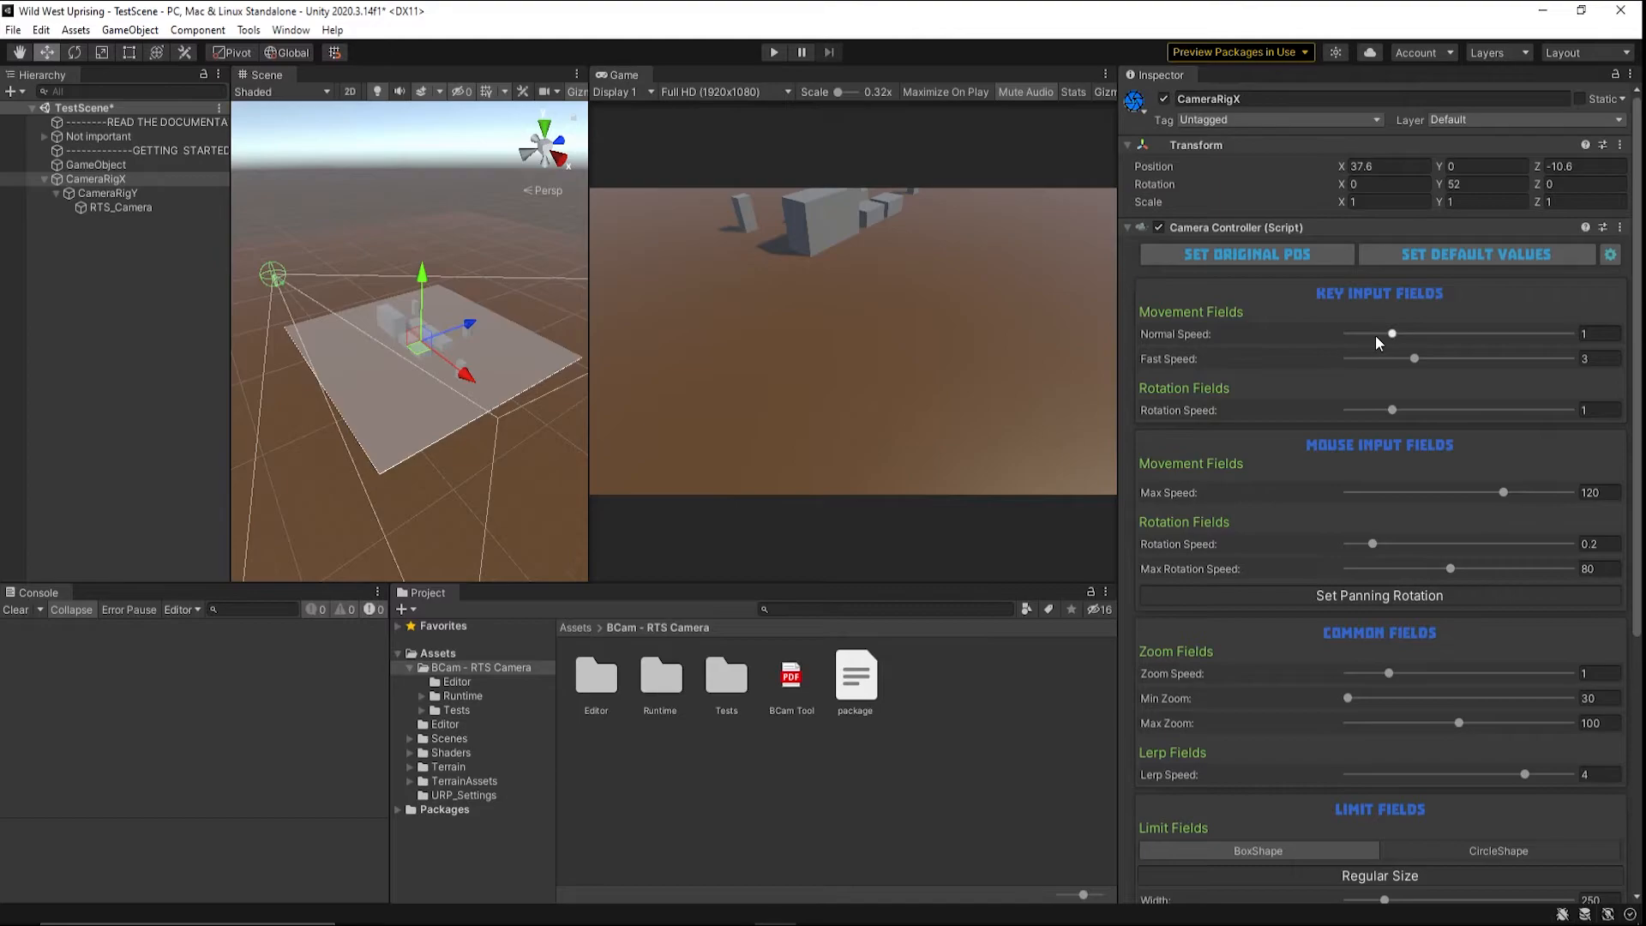
- Set key Normal Speed to 1.19 and Fast Speed to 6.34, start play mode, and set key Rotation Speed to 2.31 and mouse Max Speed to 101.6
{"action": "left_click_drag", "start_coordinate": [1390, 334], "coordinate": [1492, 371]}
{"action": "left_click", "coordinate": [772, 53]}
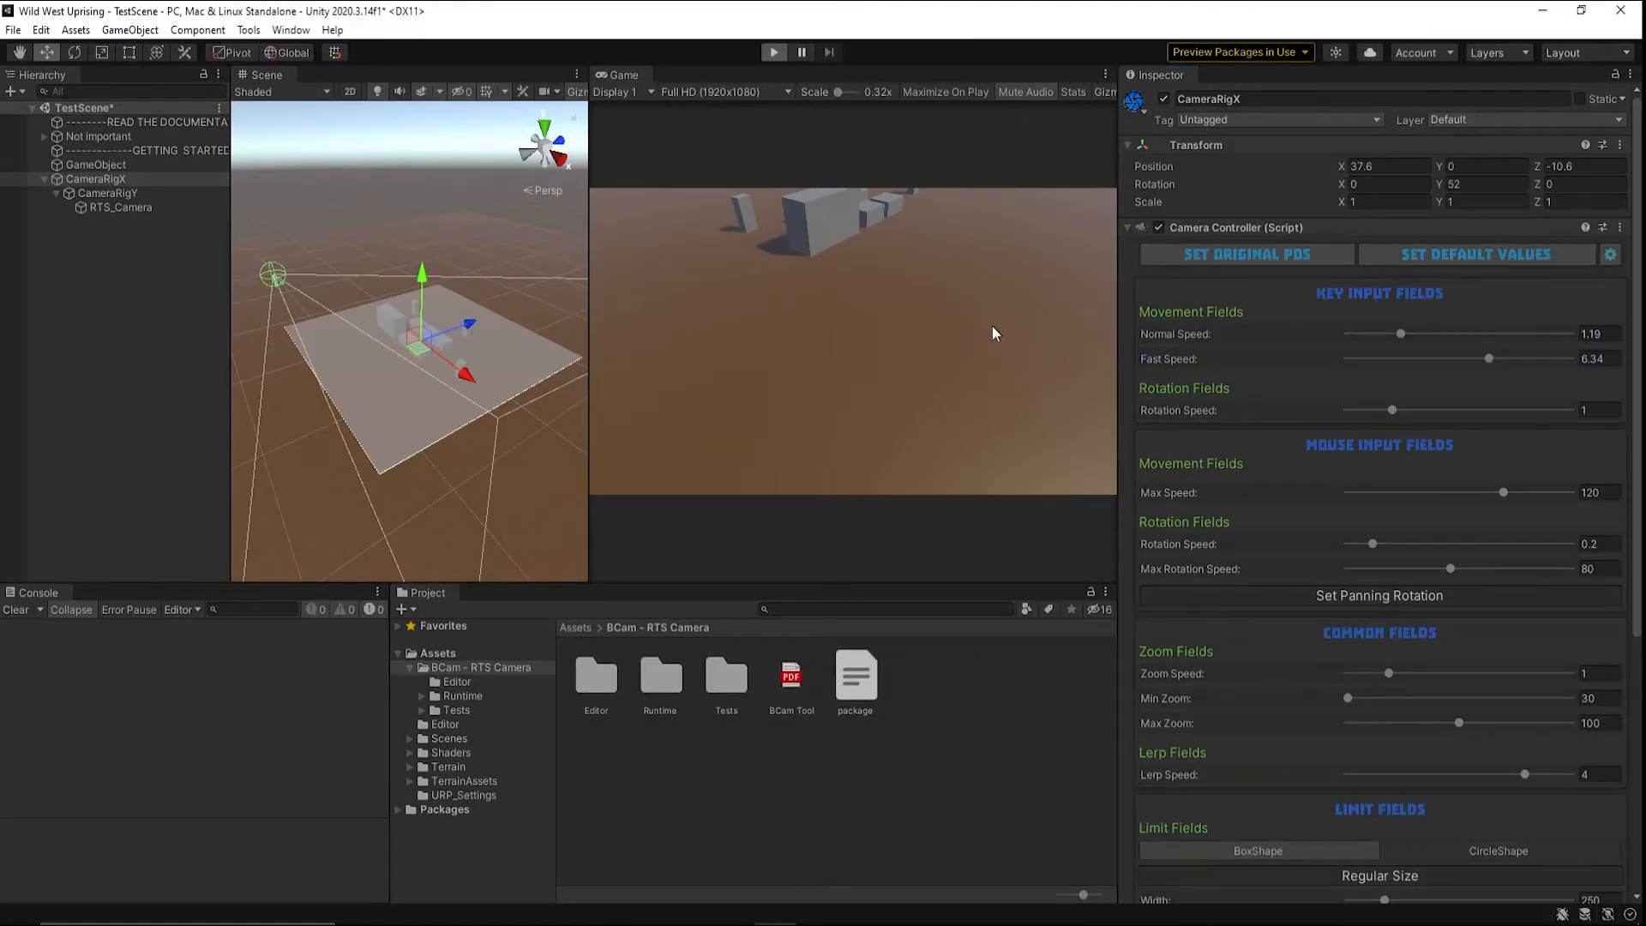
{"action": "left_click_drag", "start_coordinate": [1397, 410], "coordinate": [1450, 410]}
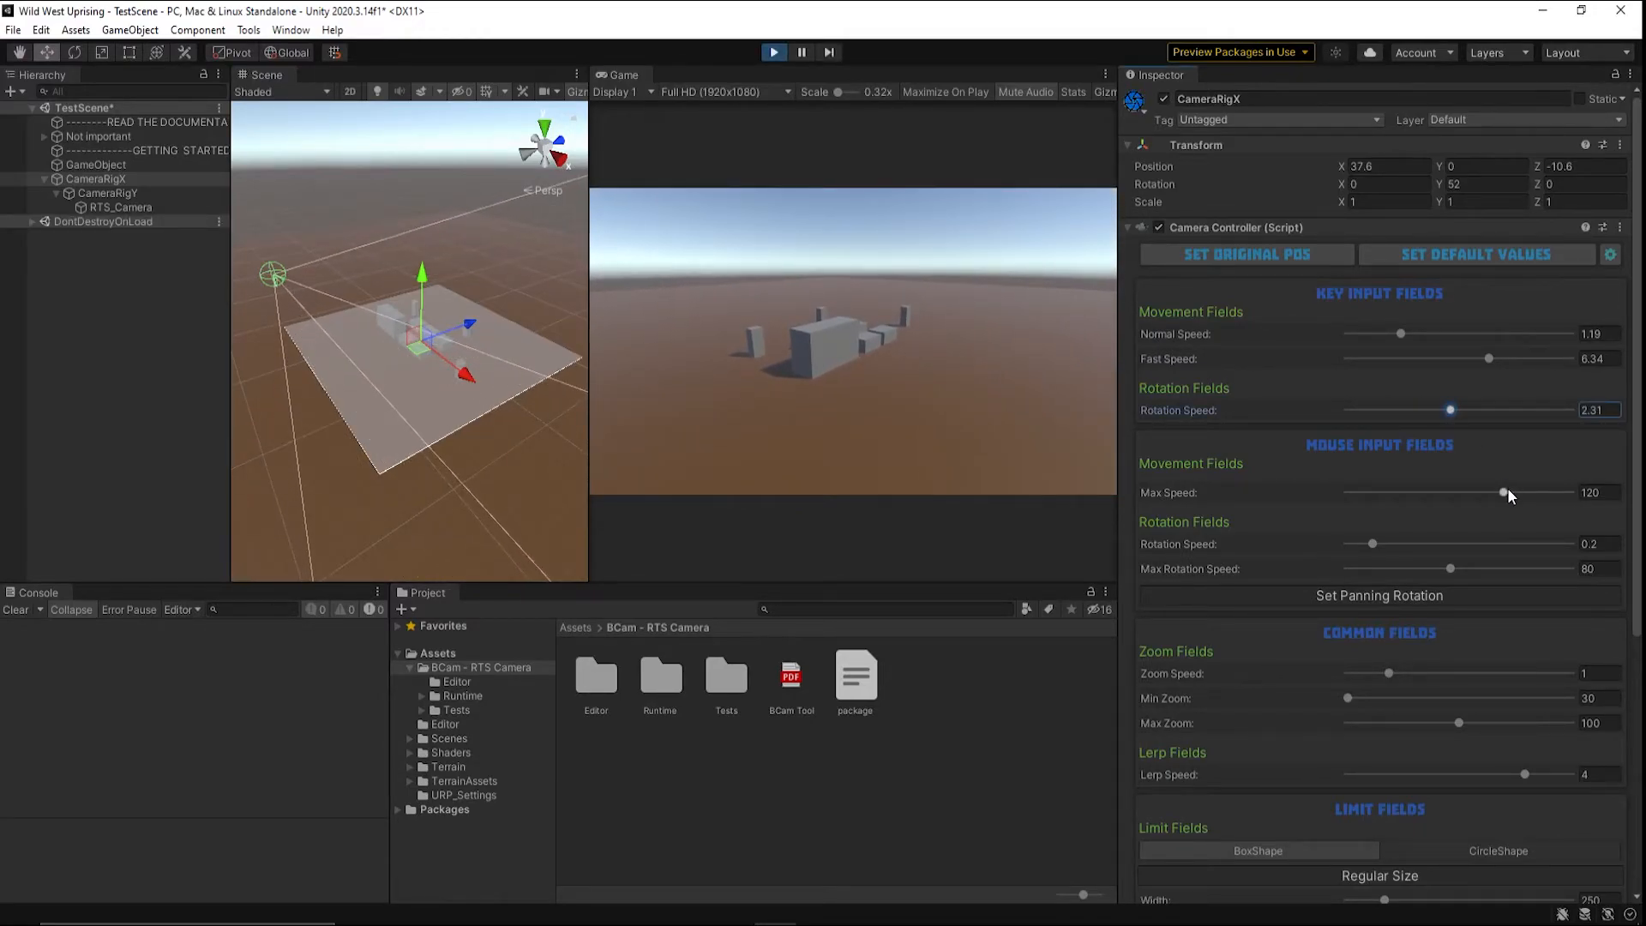
{"action": "scroll", "coordinate": [1509, 487], "scroll_direction": "down", "scroll_amount": 3}
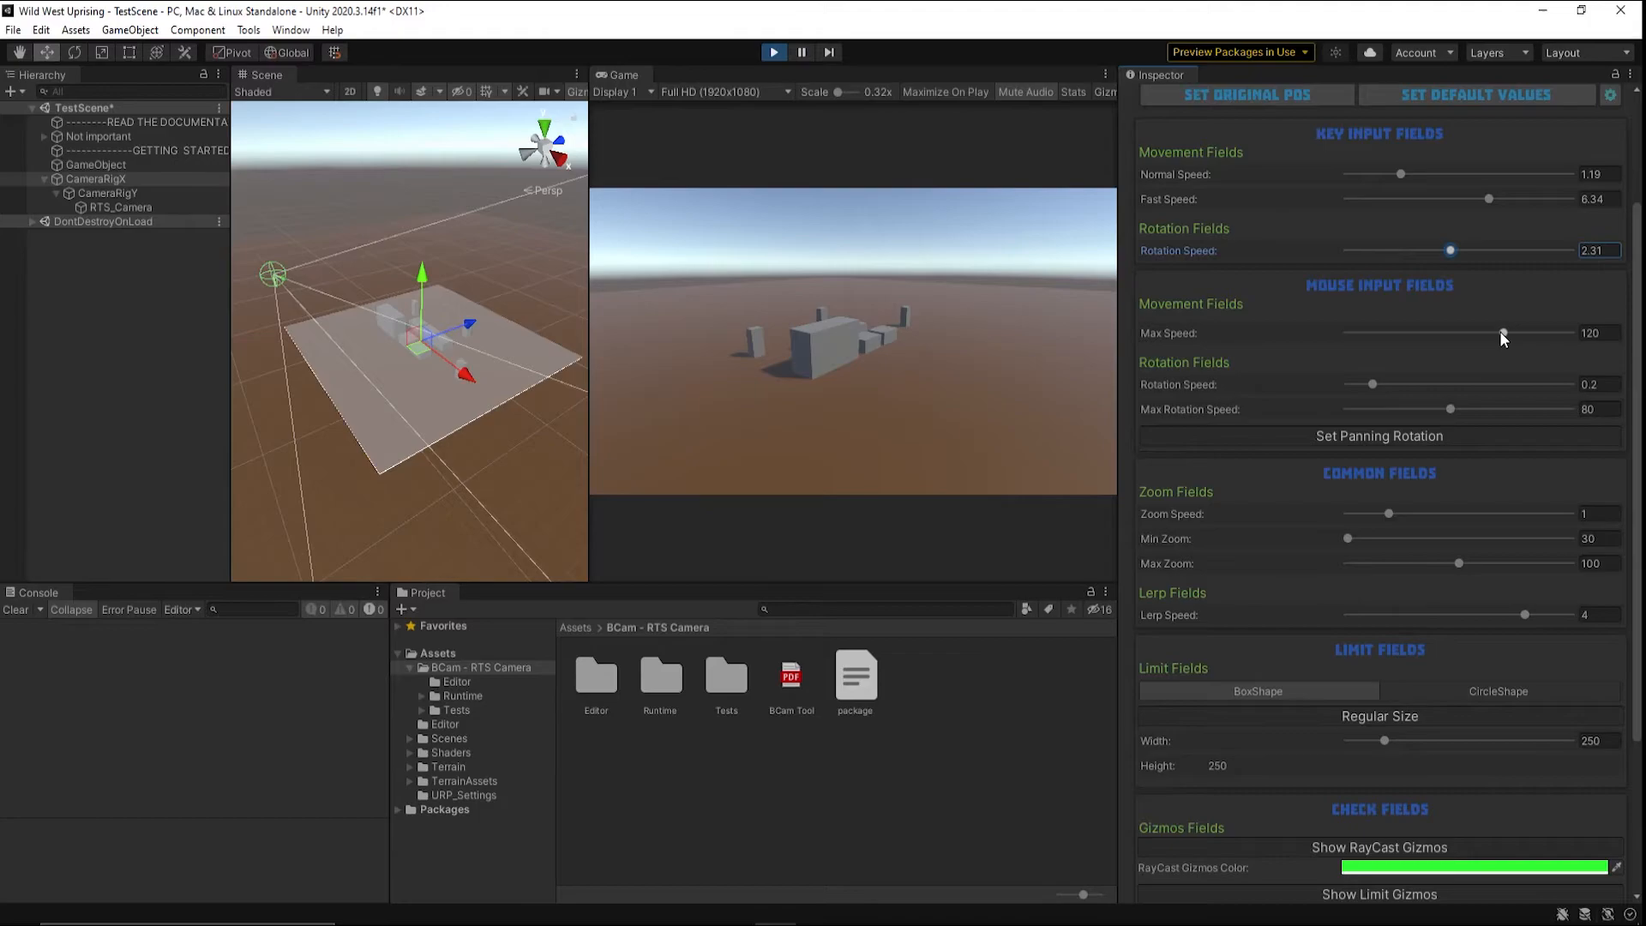
{"action": "left_click_drag", "start_coordinate": [1495, 332], "coordinate": [1463, 336]}
- Test the new movement speeds by moving the running camera rig forward, backward and sideways around the blocks
{"action": "left_click_drag", "start_coordinate": [961, 464], "coordinate": [862, 355]}
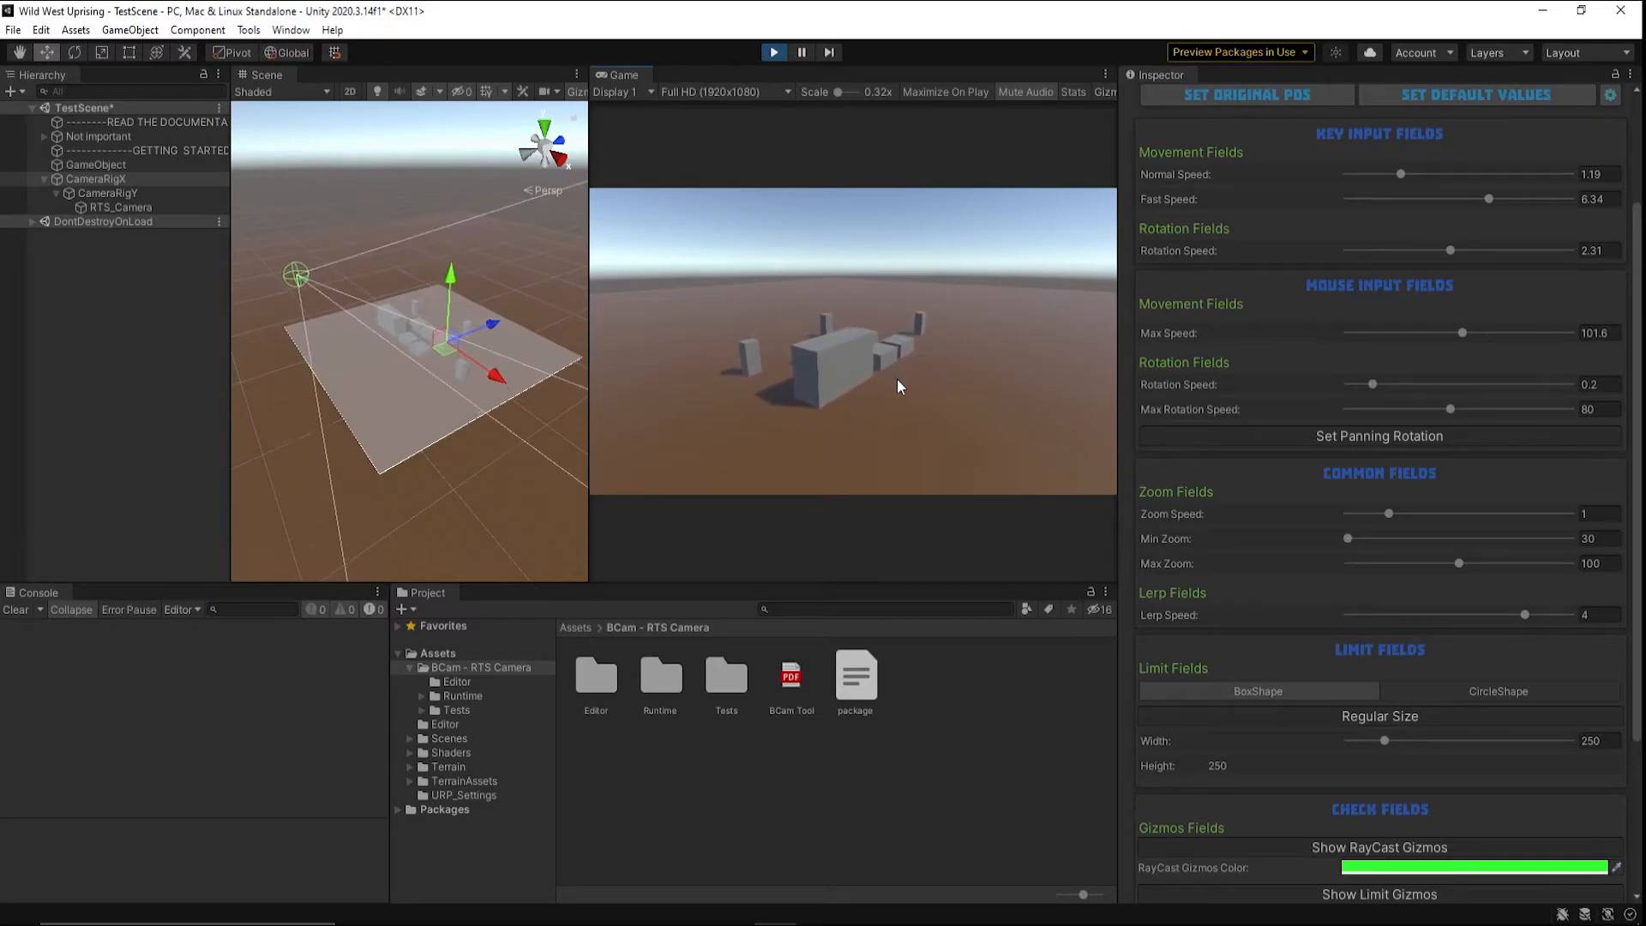
{"action": "key", "text": "w"}
{"action": "key", "text": "d"}
{"action": "key", "text": "a"}
{"action": "key", "text": "w"}
{"action": "key", "text": "s"}
{"action": "key", "text": "w"}
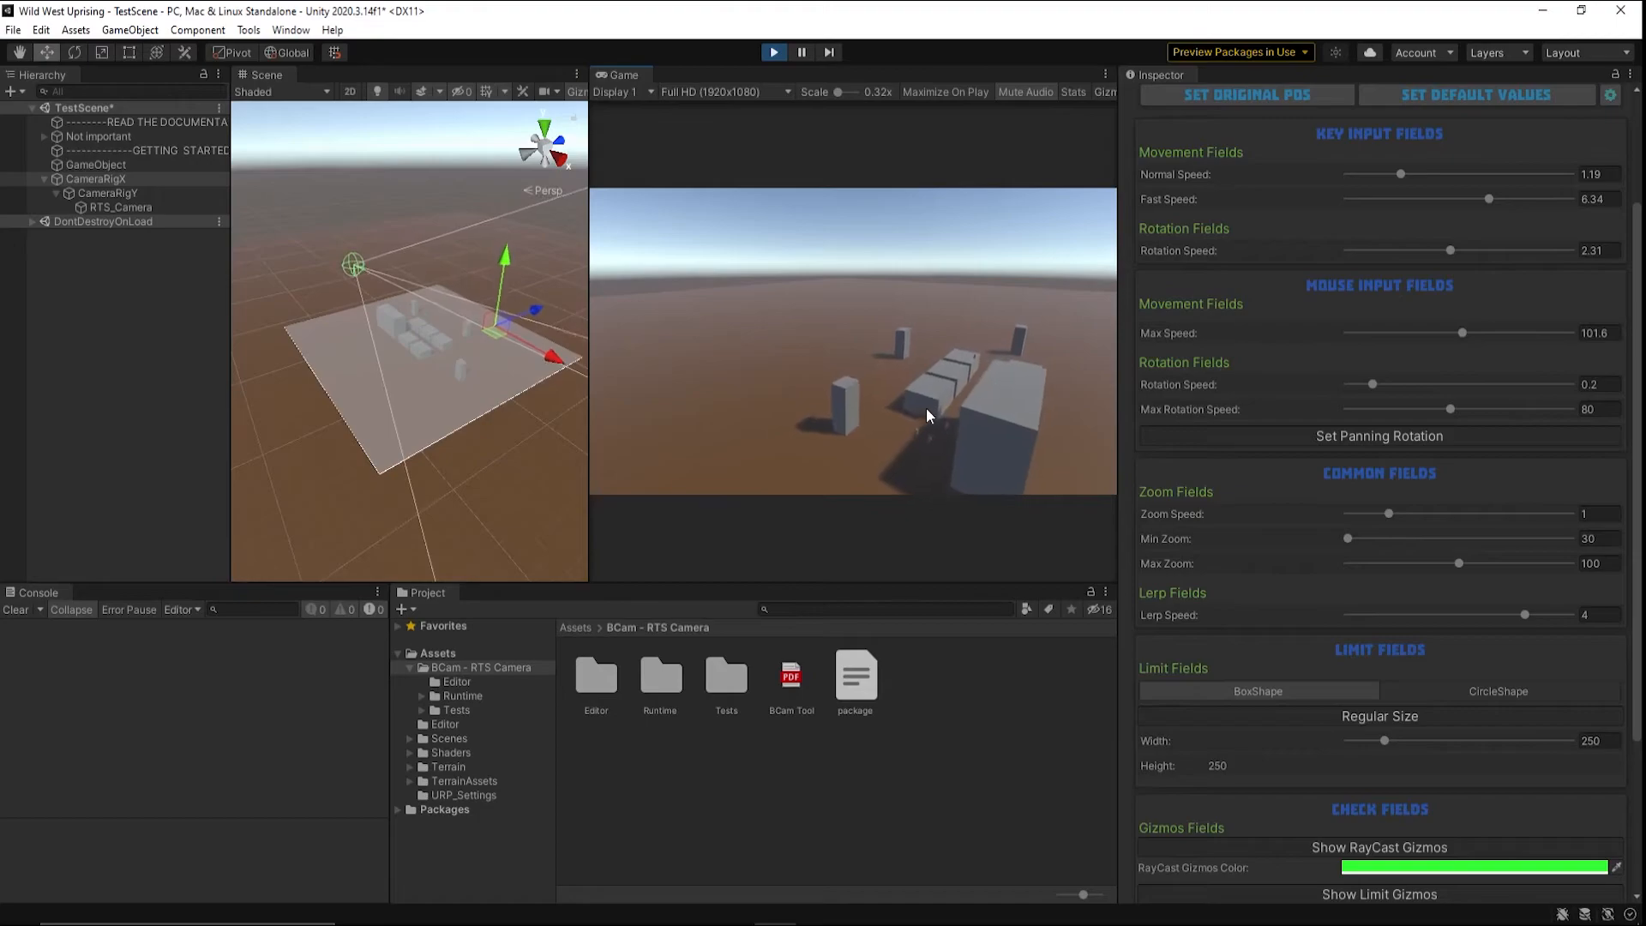
{"action": "key", "text": "d"}
{"action": "key", "text": "s"}
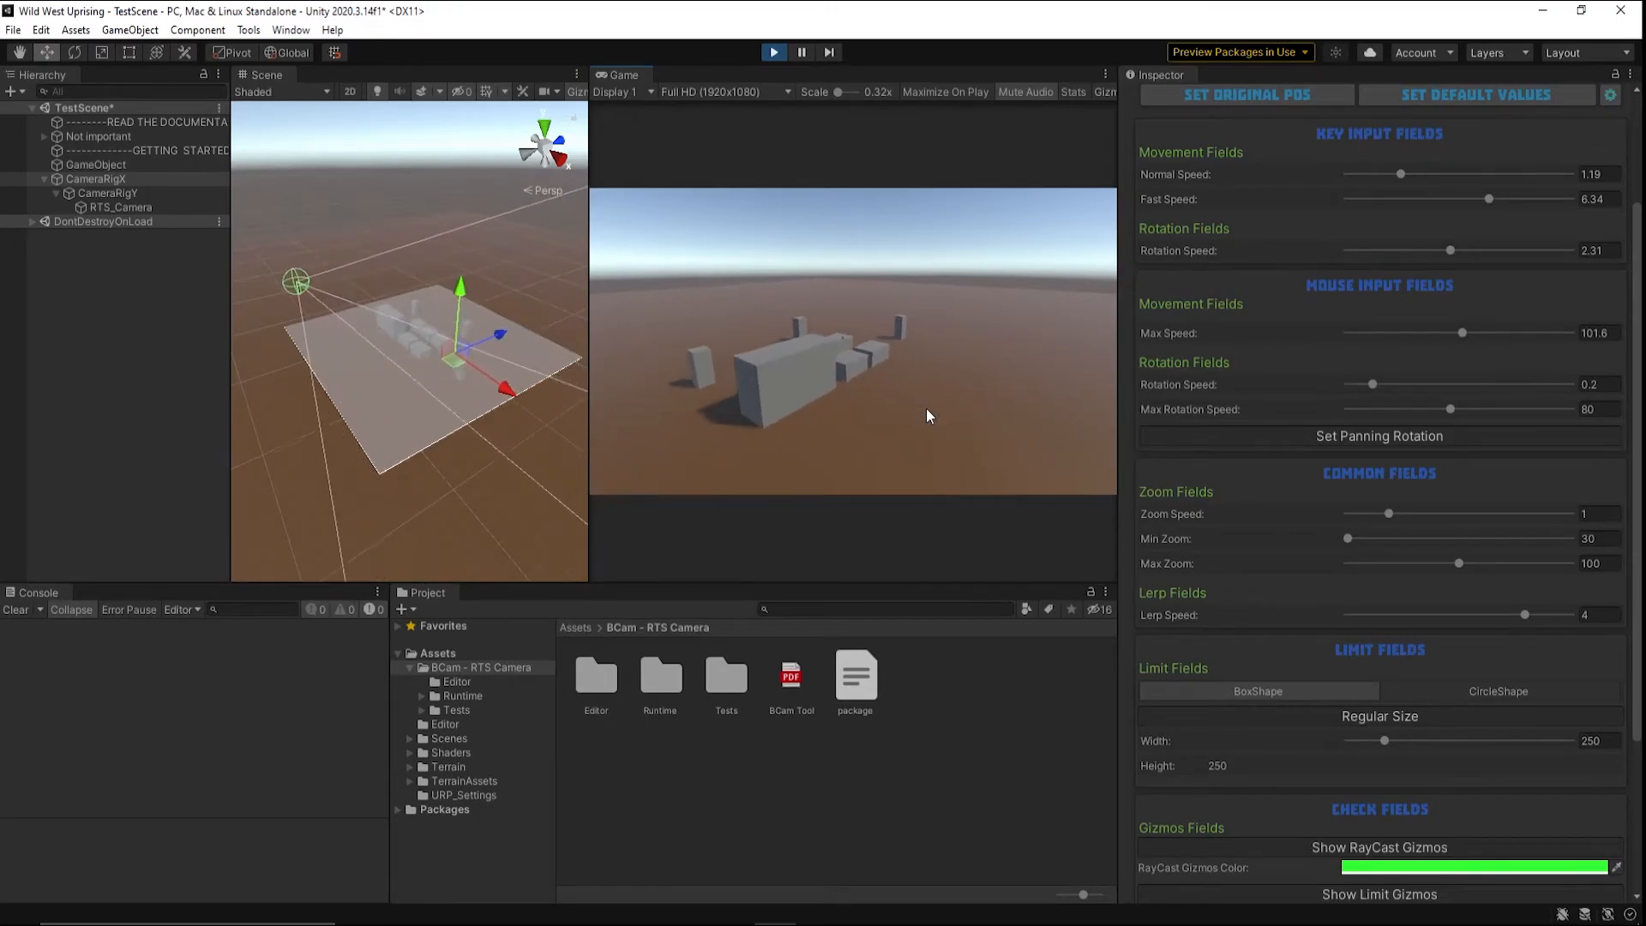
{"action": "key", "text": "a"}
{"action": "key", "text": "w"}
{"action": "key", "text": "d"}
{"action": "key", "text": "w"}
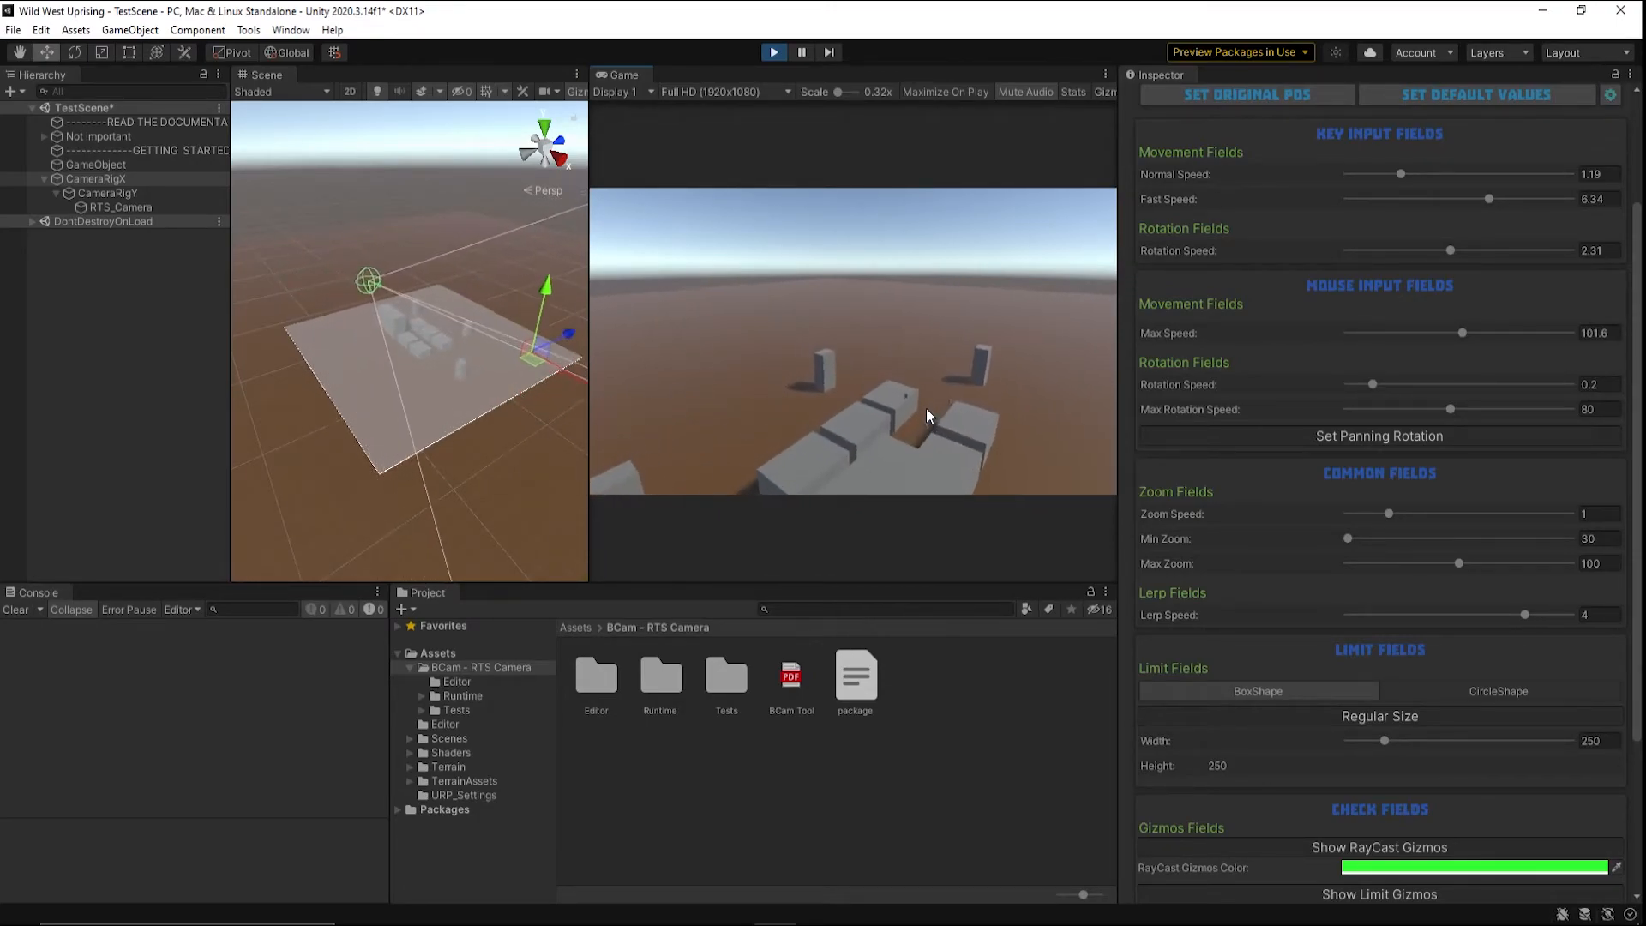
{"action": "key", "text": "s"}
{"action": "key", "text": "d"}
- Rotate the running camera around the blocks with both keyboard and mouse controls to test the rotation speeds
{"action": "key", "text": "q"}
{"action": "key", "text": "w"}
{"action": "middle_click_drag", "start_coordinate": [944, 394], "coordinate": [1067, 400]}
{"action": "middle_click_drag", "start_coordinate": [992, 445], "coordinate": [1023, 416]}
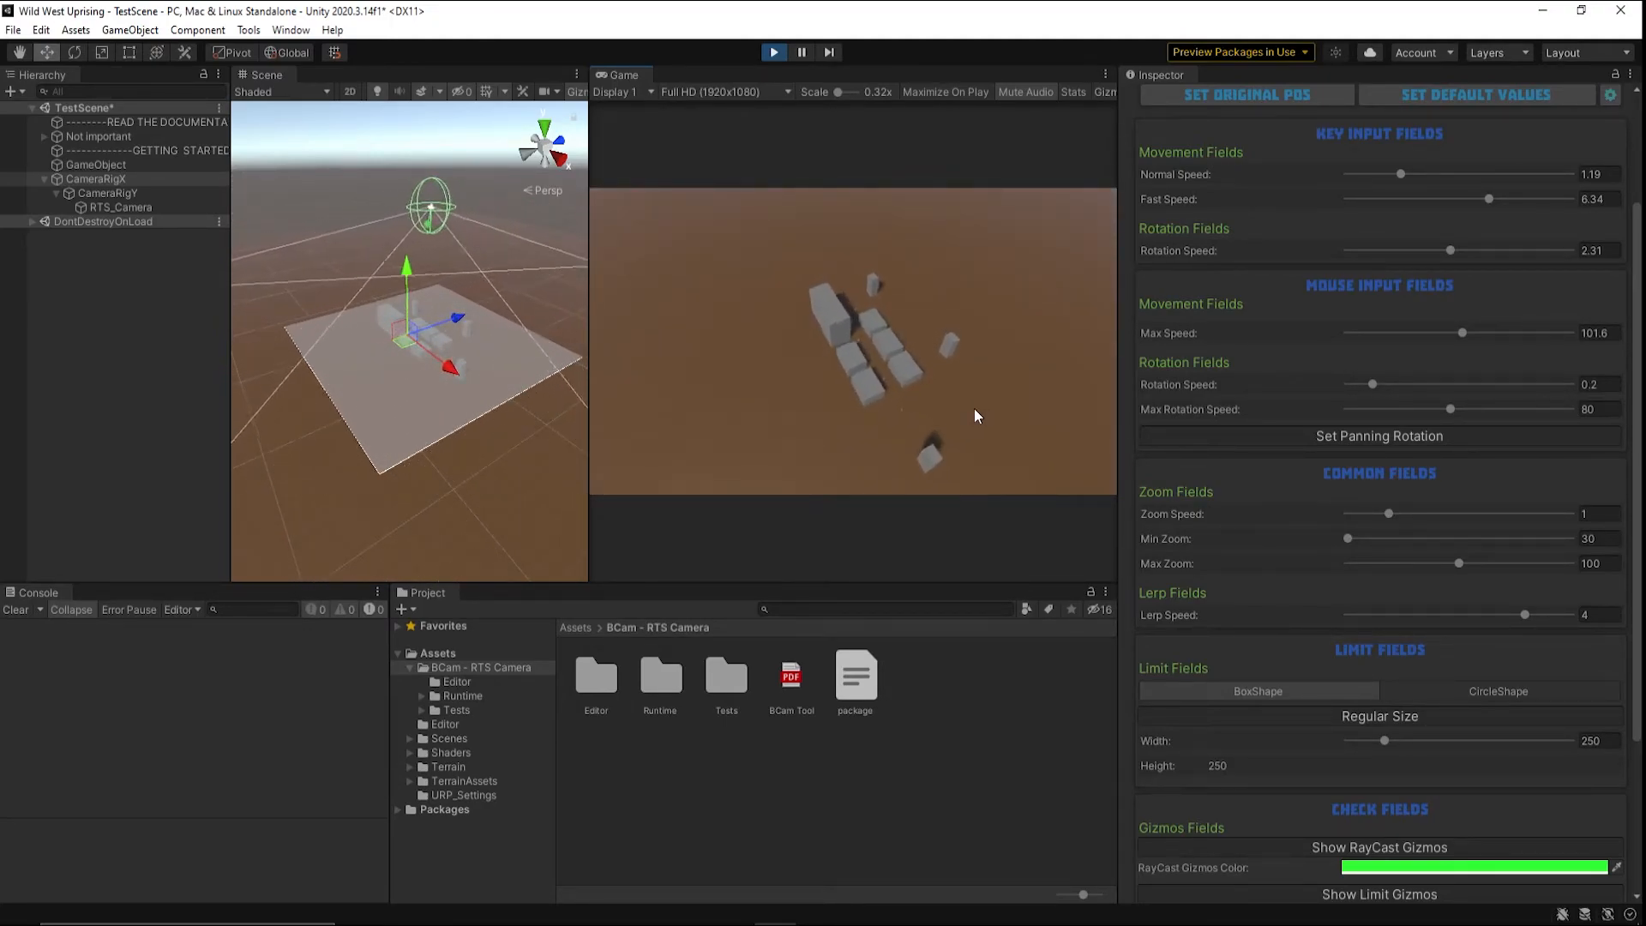
{"action": "key", "text": "q"}
{"action": "middle_click_drag", "start_coordinate": [912, 399], "coordinate": [1044, 369]}
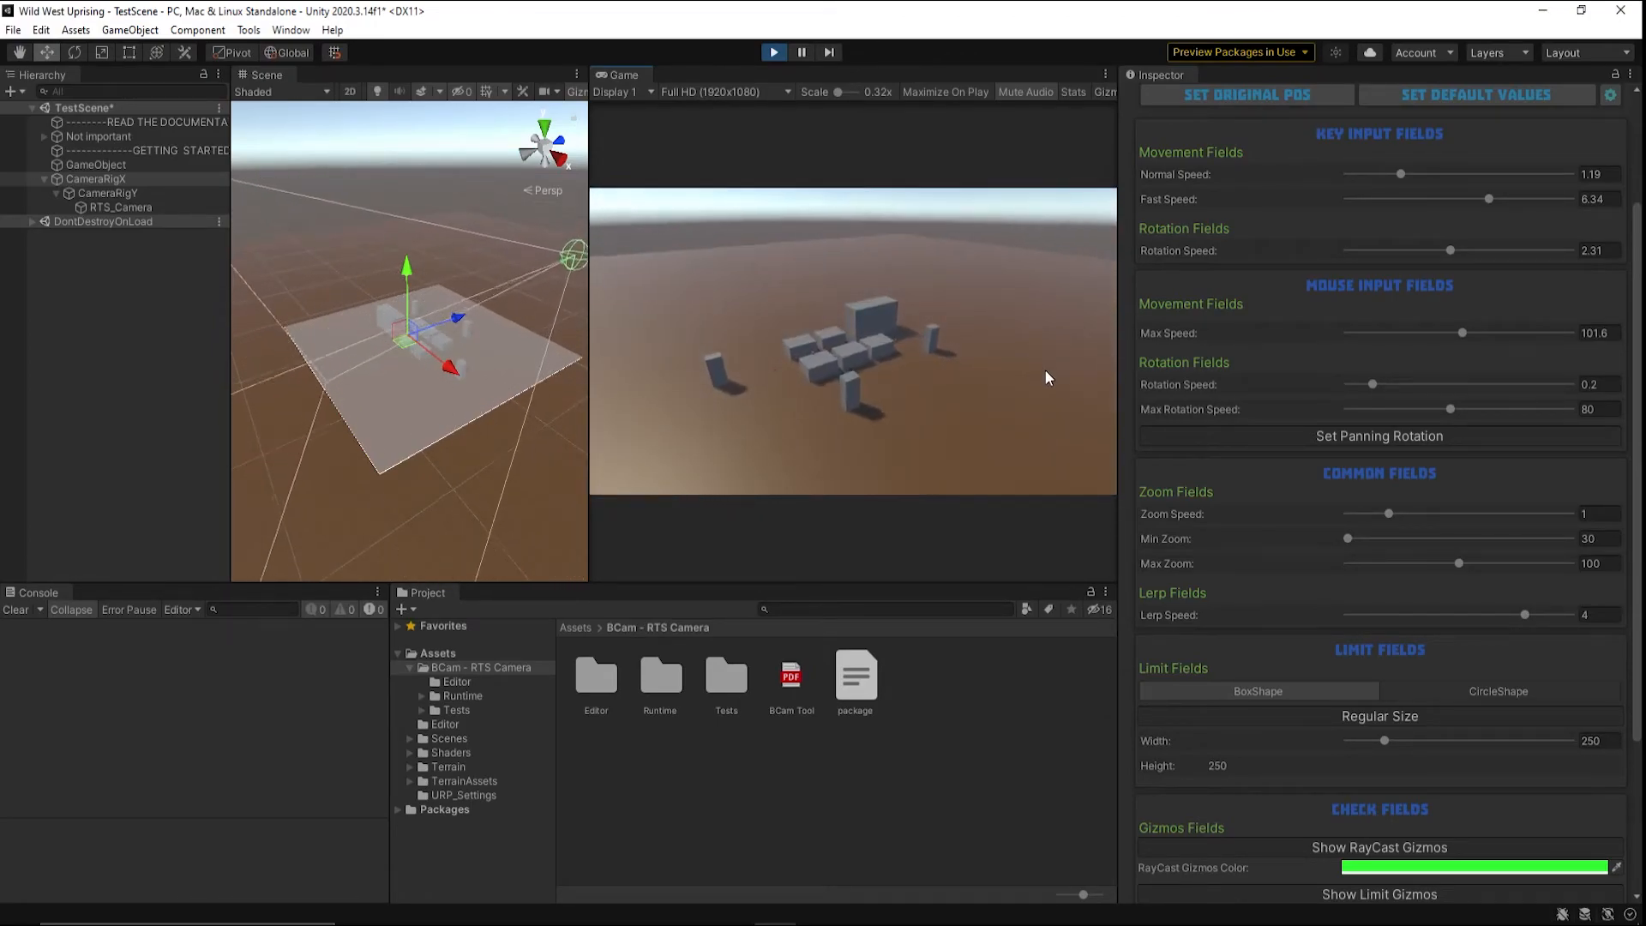
- Set the mouse Max Rotation Speed to 75 and Rotation Speed to 0.17, and test rotating the camera
{"action": "left_click", "coordinate": [1432, 409]}
{"action": "left_click", "coordinate": [1413, 385]}
{"action": "middle_click_drag", "start_coordinate": [847, 378], "coordinate": [953, 359]}
{"action": "left_click", "coordinate": [1365, 385]}
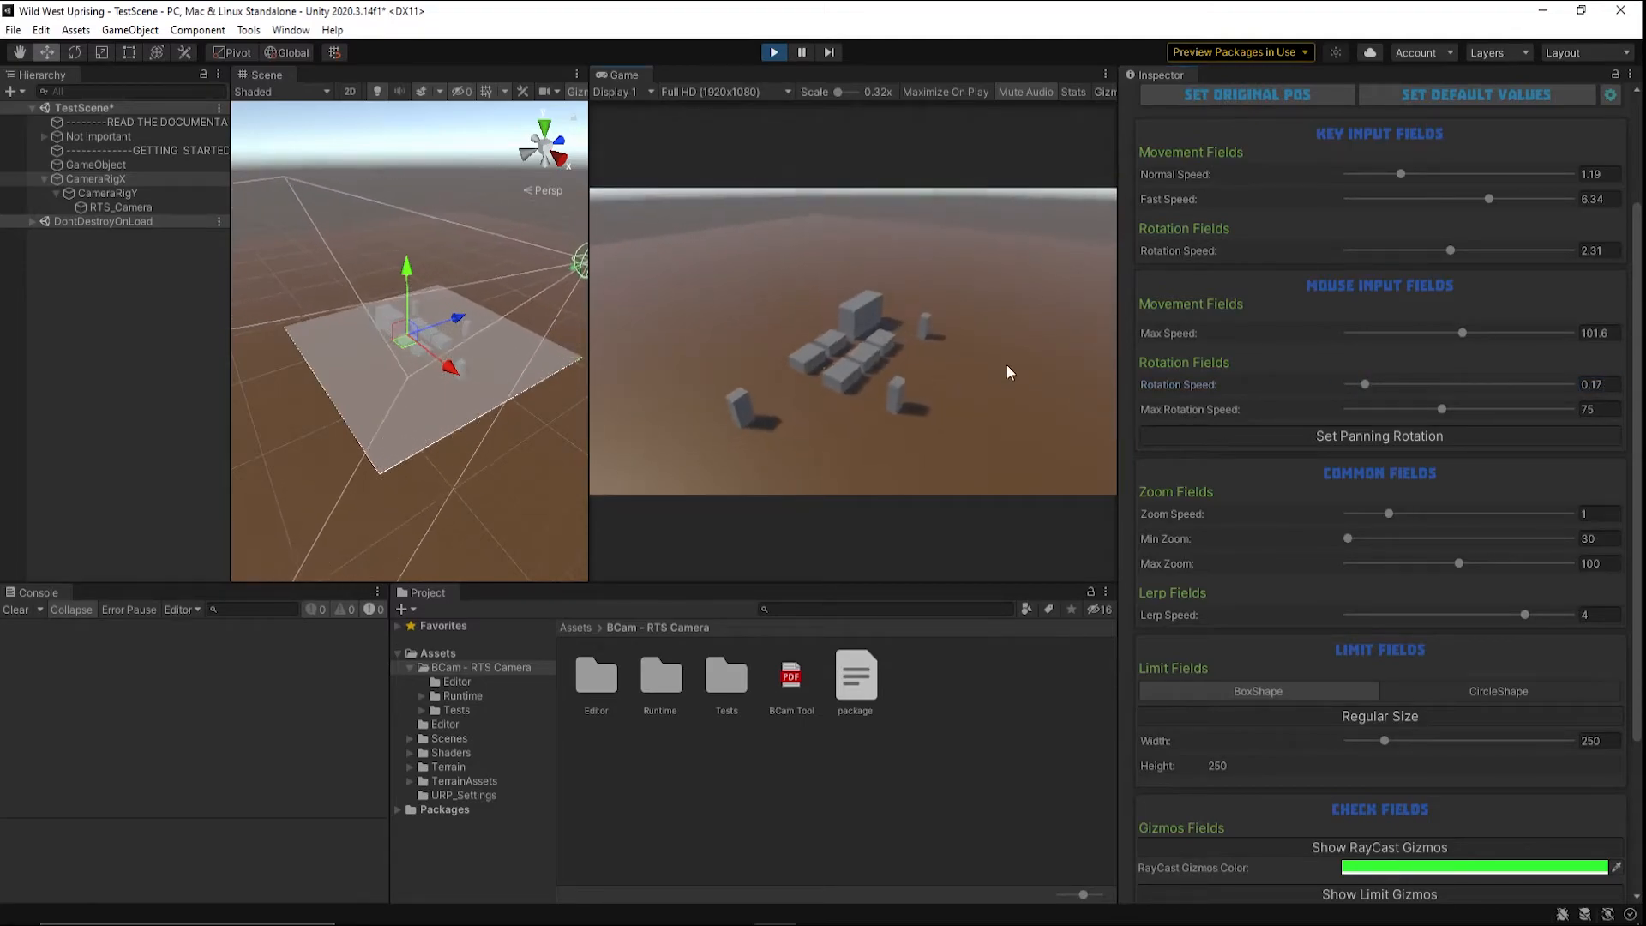
- Enable Set Panning Rotation for the mouse input and test rotating the camera around the blocks
{"action": "left_click", "coordinate": [1412, 436]}
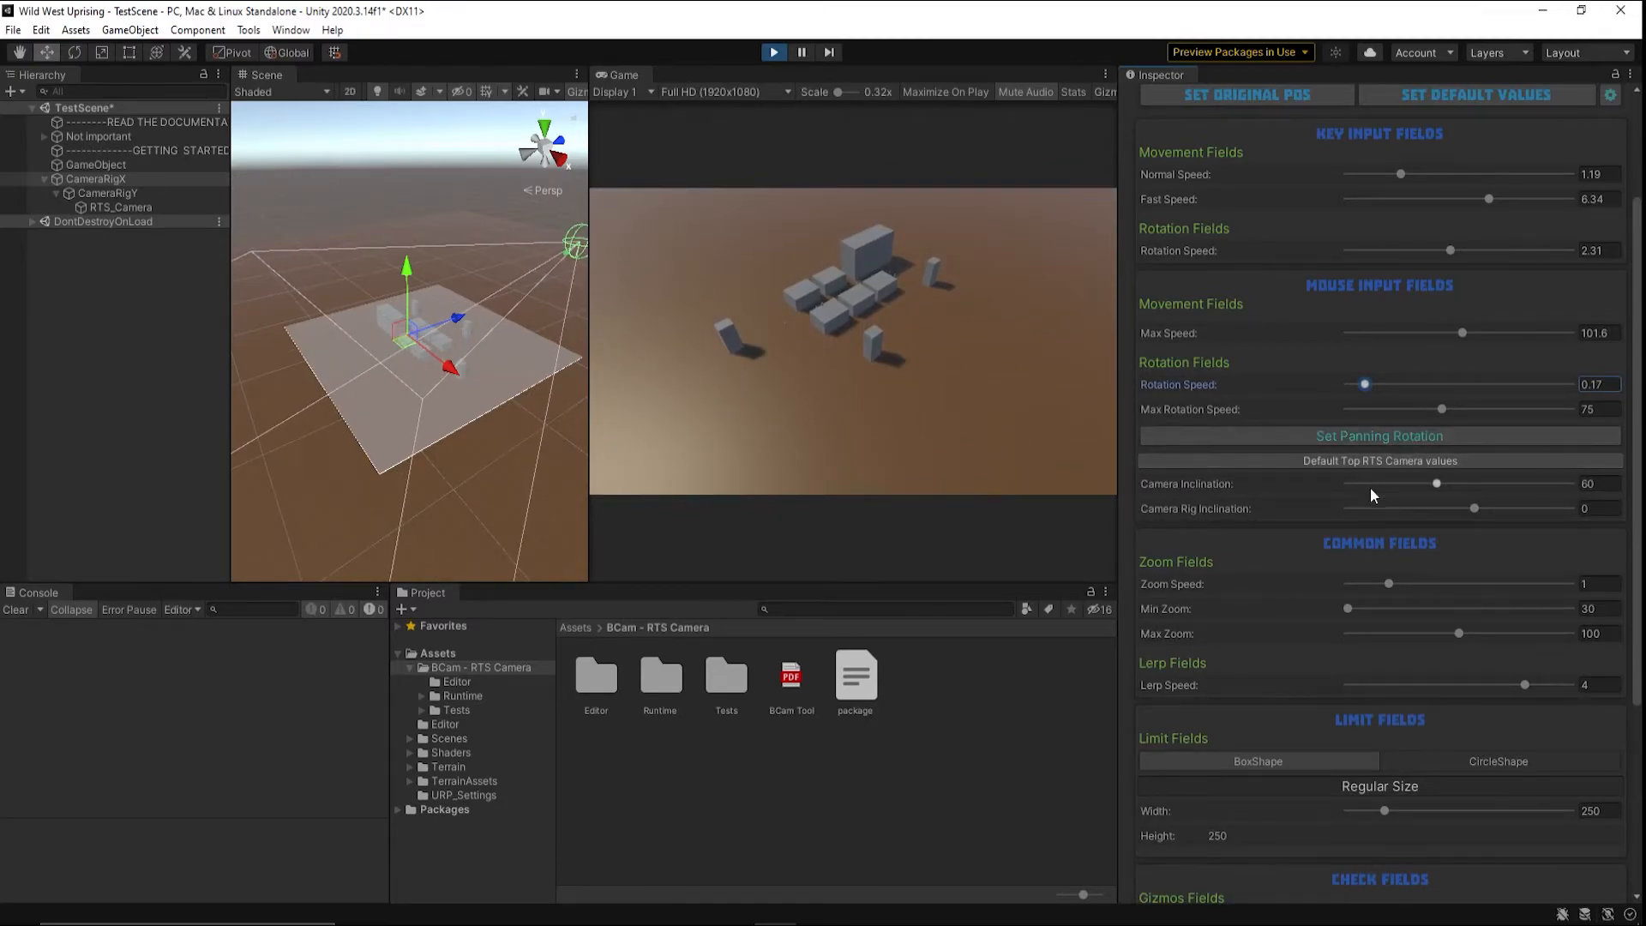
{"action": "left_click", "coordinate": [845, 340]}
{"action": "middle_click_drag", "start_coordinate": [815, 351], "coordinate": [1259, 449]}
- Set Camera Inclination to 40 and Camera Rig Inclination to -7.7, and test the resulting panning rotation
{"action": "left_click_drag", "start_coordinate": [1438, 484], "coordinate": [1179, 481]}
{"action": "mouse_move", "coordinate": [1458, 511]}
{"action": "left_mouse_down"}
{"action": "mouse_move", "coordinate": [1397, 509]}
{"action": "mouse_move", "coordinate": [1489, 512]}
{"action": "mouse_move", "coordinate": [1449, 517]}
{"action": "left_mouse_up"}
{"action": "middle_click_drag", "start_coordinate": [751, 367], "coordinate": [1310, 461]}
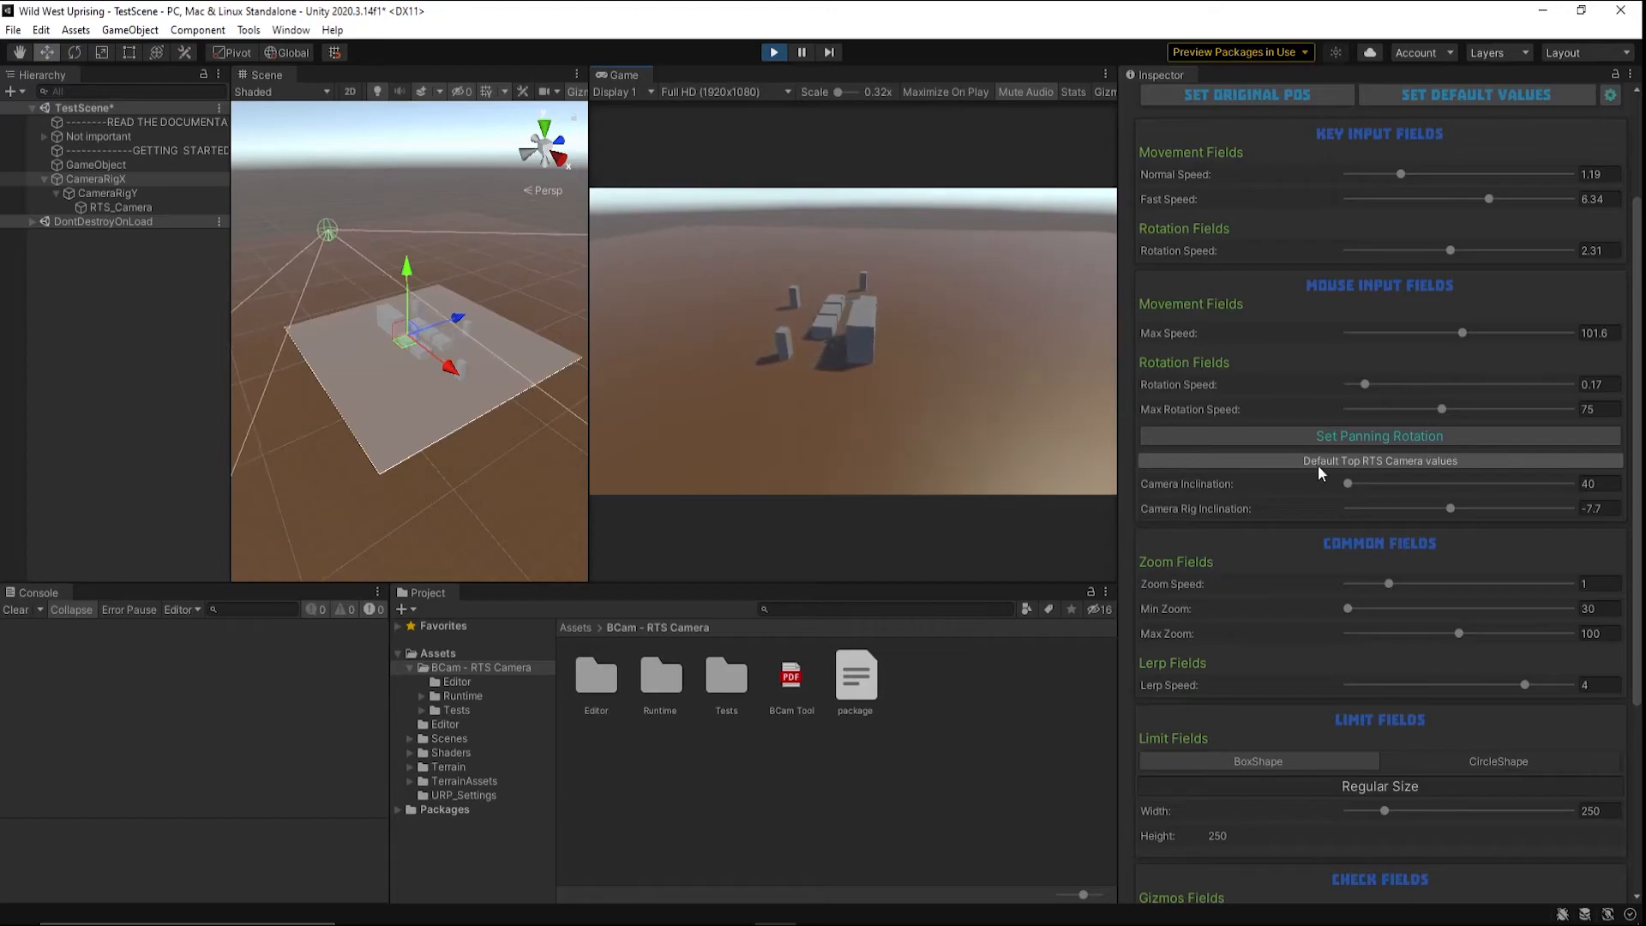
- Try another Camera Inclination, restore the default top RTS camera values and test the camera's panning rotation
{"action": "left_click", "coordinate": [1319, 465]}
{"action": "left_click_drag", "start_coordinate": [1437, 484], "coordinate": [1371, 484]}
{"action": "left_click", "coordinate": [1352, 462]}
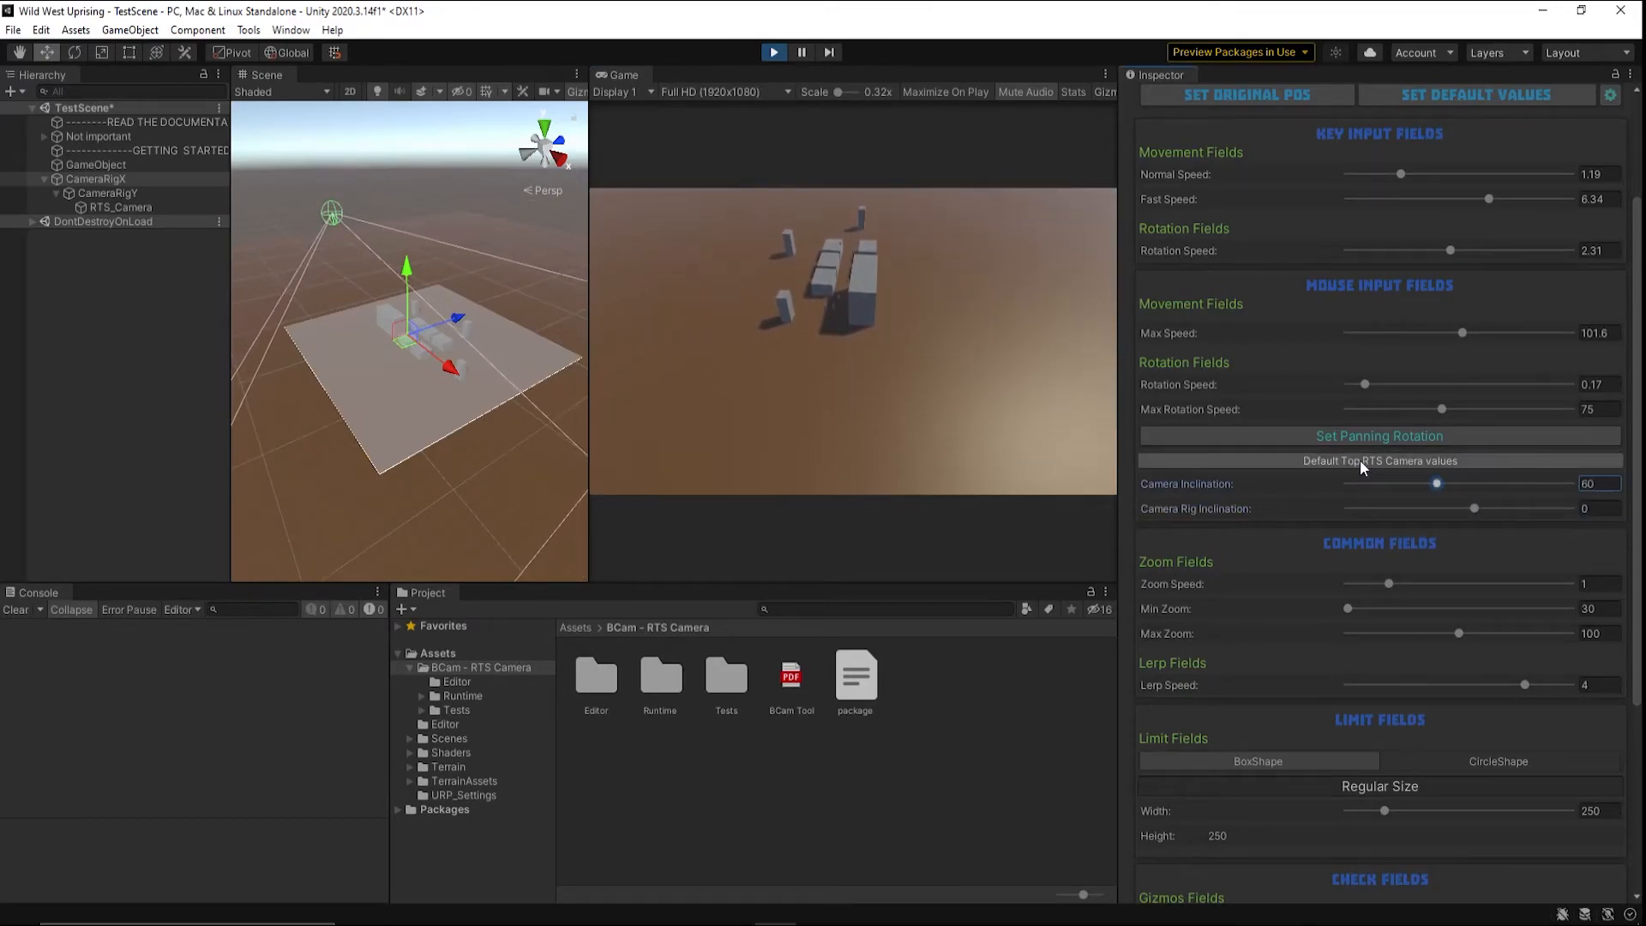
{"action": "middle_click_drag", "start_coordinate": [839, 345], "coordinate": [1053, 361]}
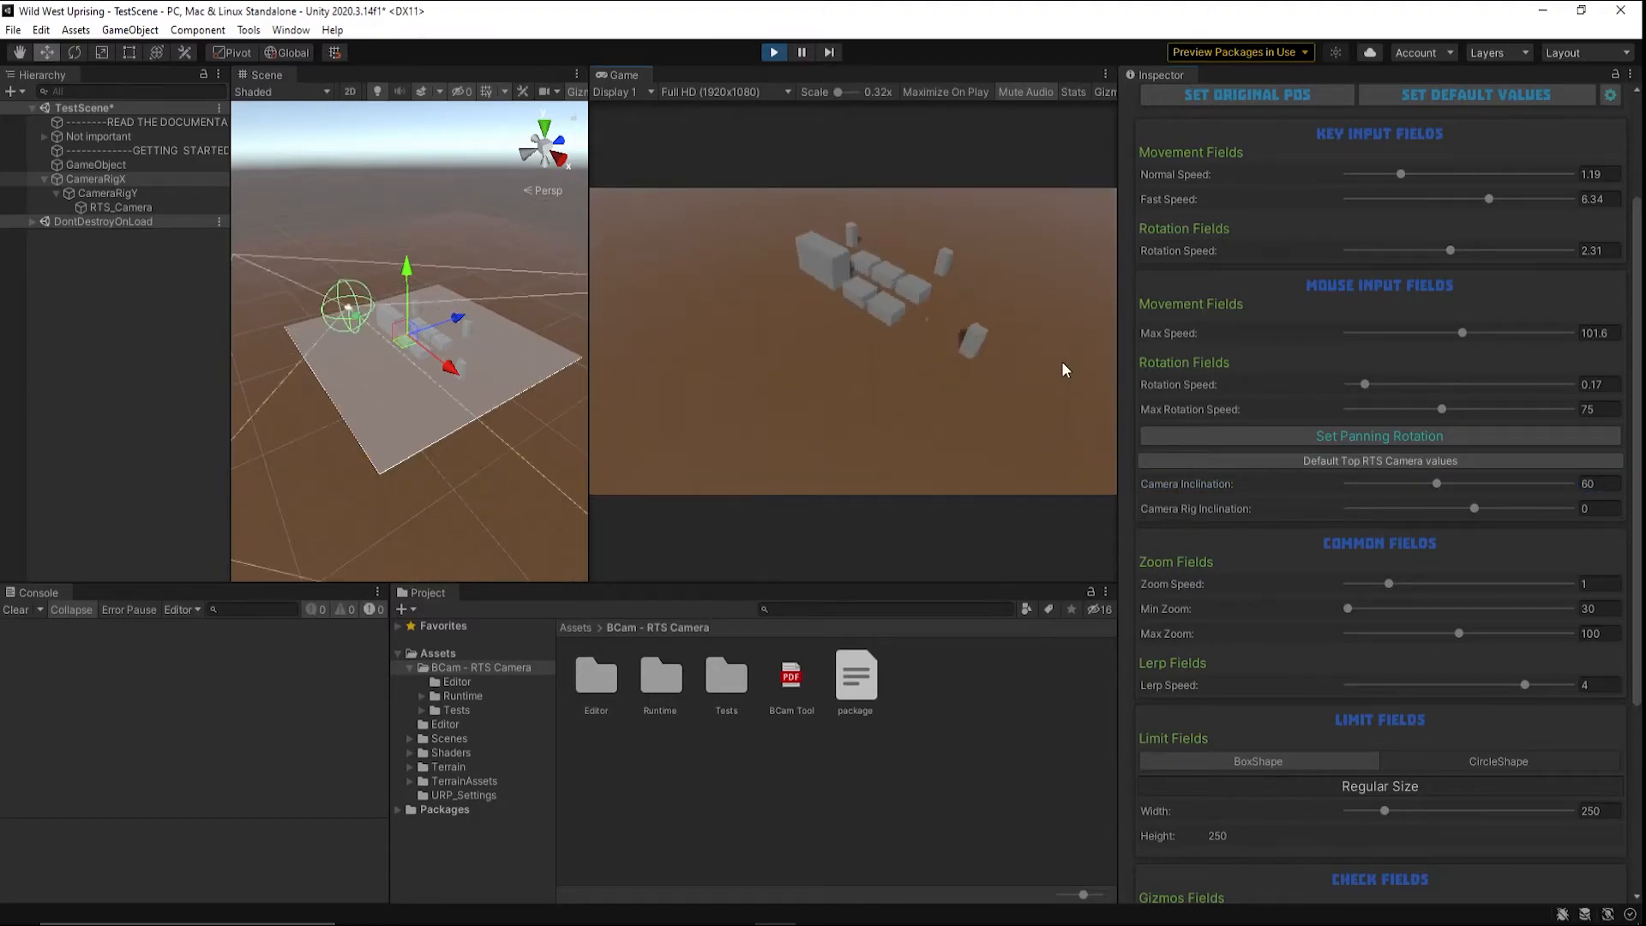
{"action": "middle_click_drag", "start_coordinate": [772, 314], "coordinate": [1051, 364]}
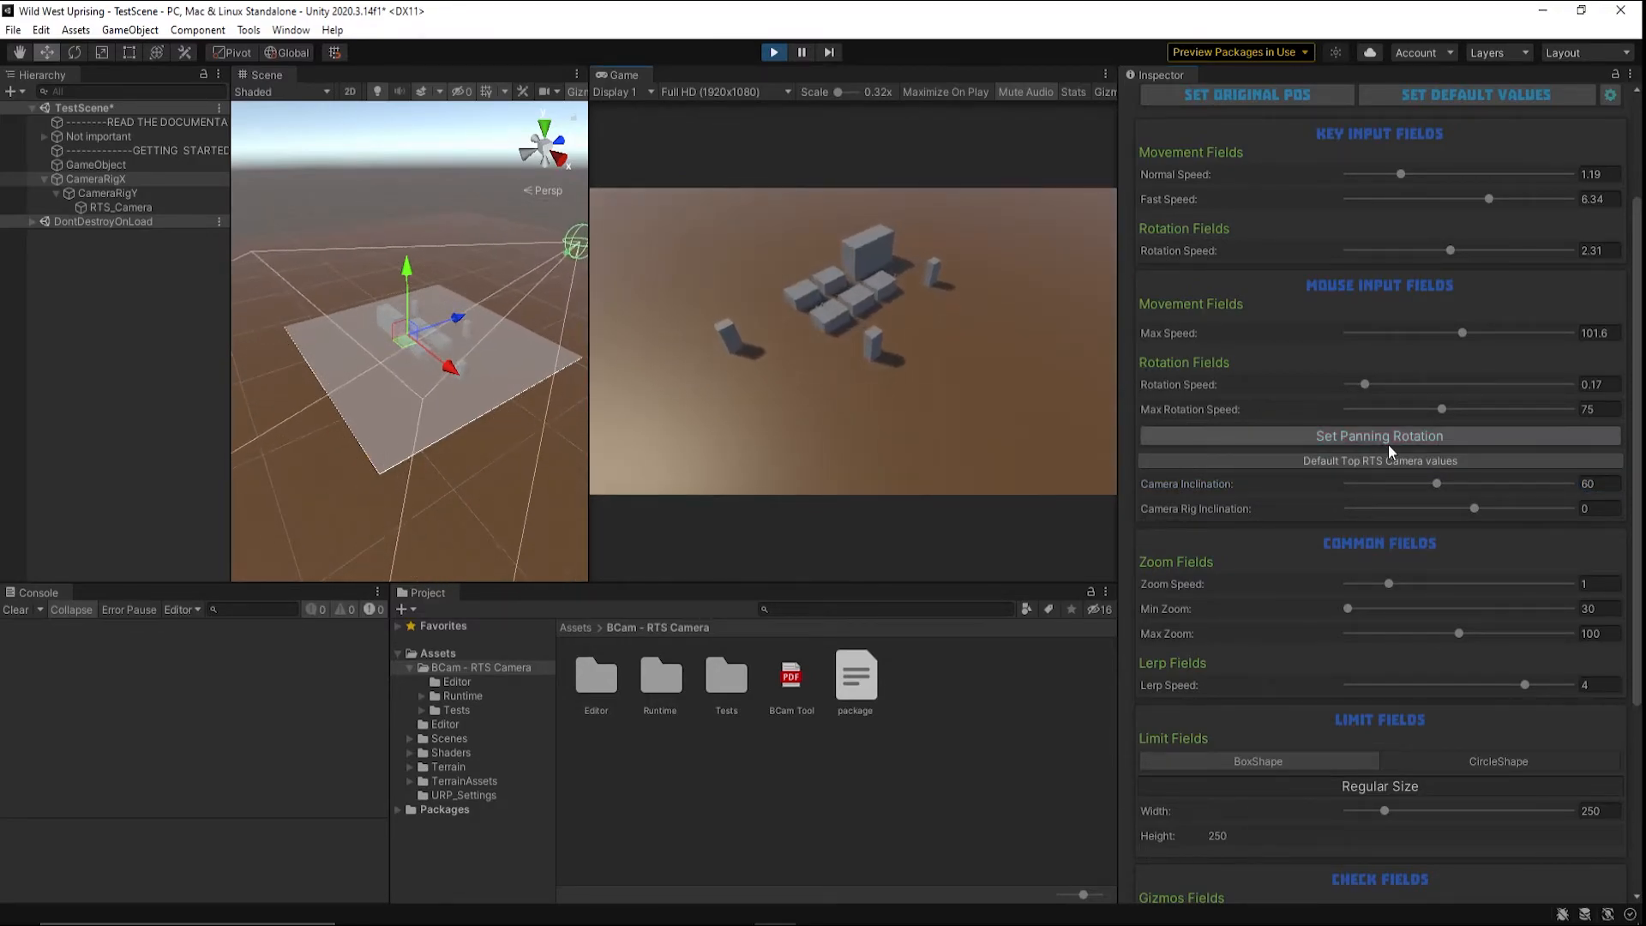
- Disable Set Panning Rotation and test rotating the running camera freely around the blocks
{"action": "left_click", "coordinate": [1387, 445]}
{"action": "middle_click_drag", "start_coordinate": [784, 385], "coordinate": [892, 377]}
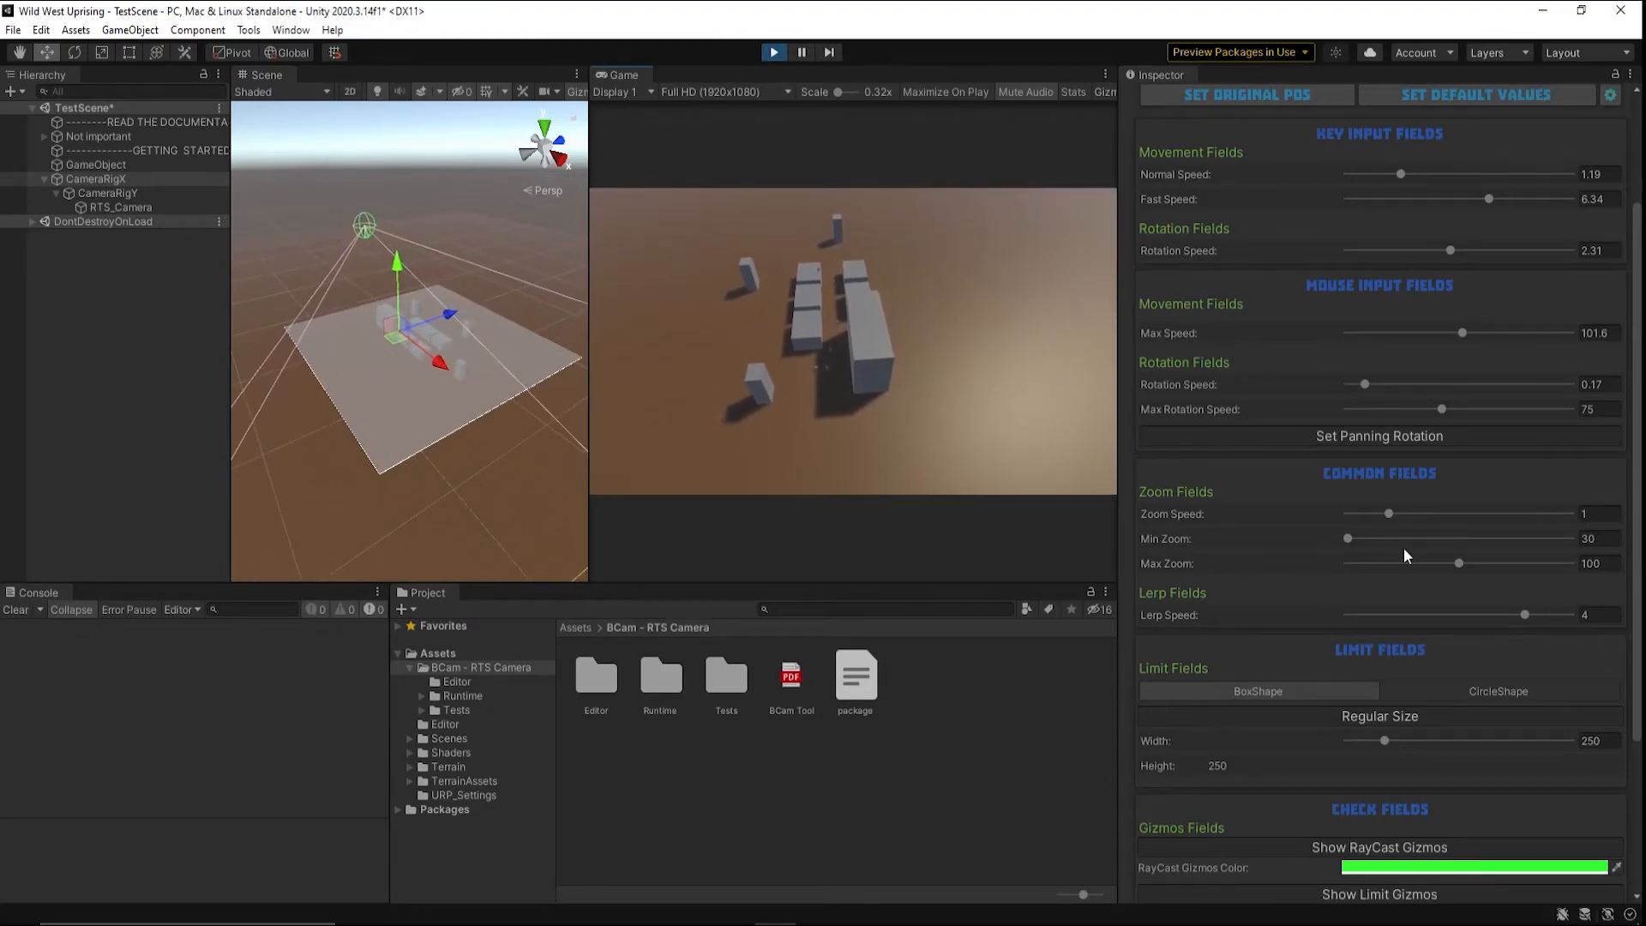
- Set the Zoom Speed to 3.32, Min Zoom to 34.55 and Max Zoom to 133.5 in the common zoom fields
{"action": "left_click_drag", "start_coordinate": [1391, 514], "coordinate": [1451, 514]}
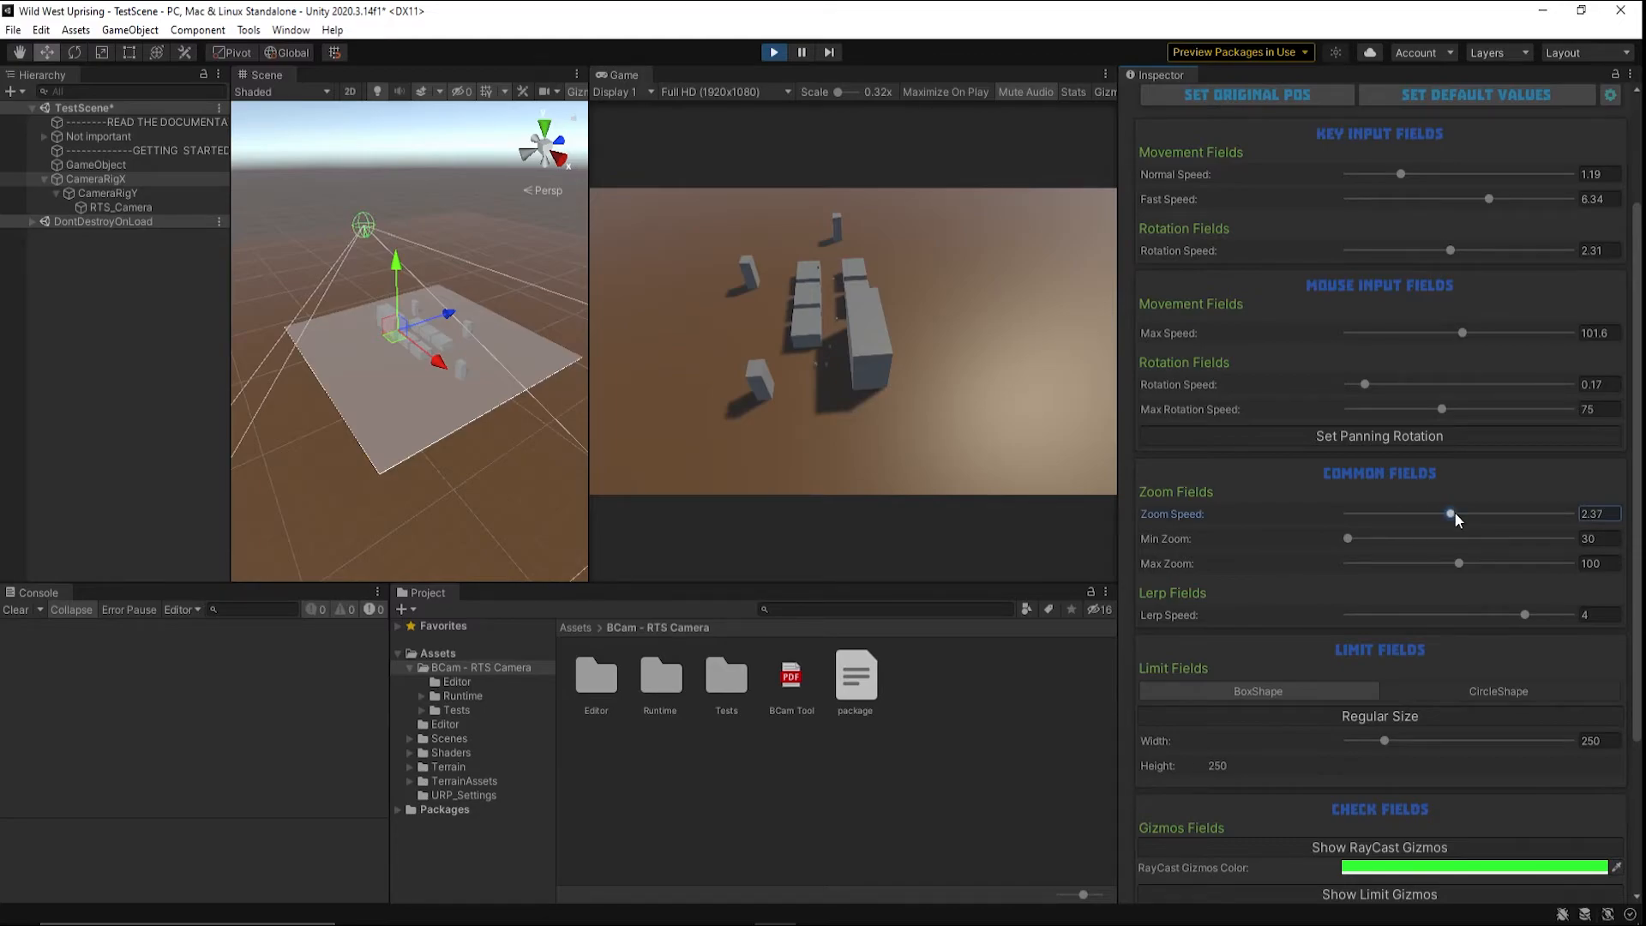
{"action": "left_click_drag", "start_coordinate": [1455, 513], "coordinate": [1497, 514]}
{"action": "left_click_drag", "start_coordinate": [1356, 537], "coordinate": [1534, 564]}
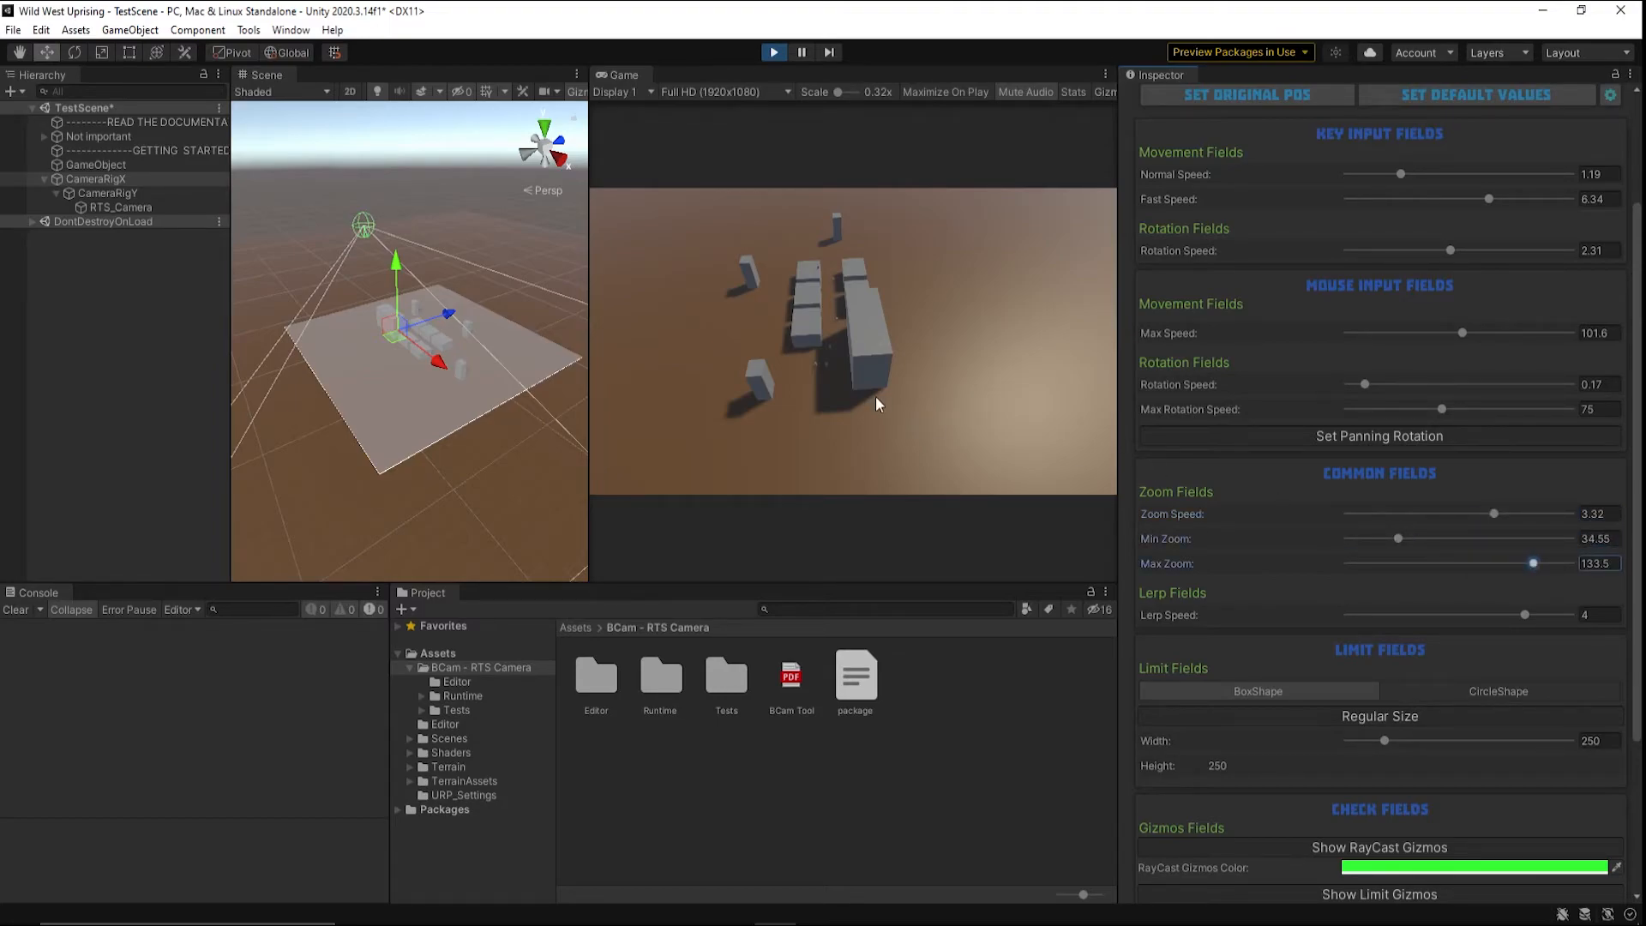
- Set Max Zoom to 150 and test zooming the running camera in and out over the blocks
{"action": "scroll", "coordinate": [892, 382], "scroll_direction": "down", "scroll_amount": 5}
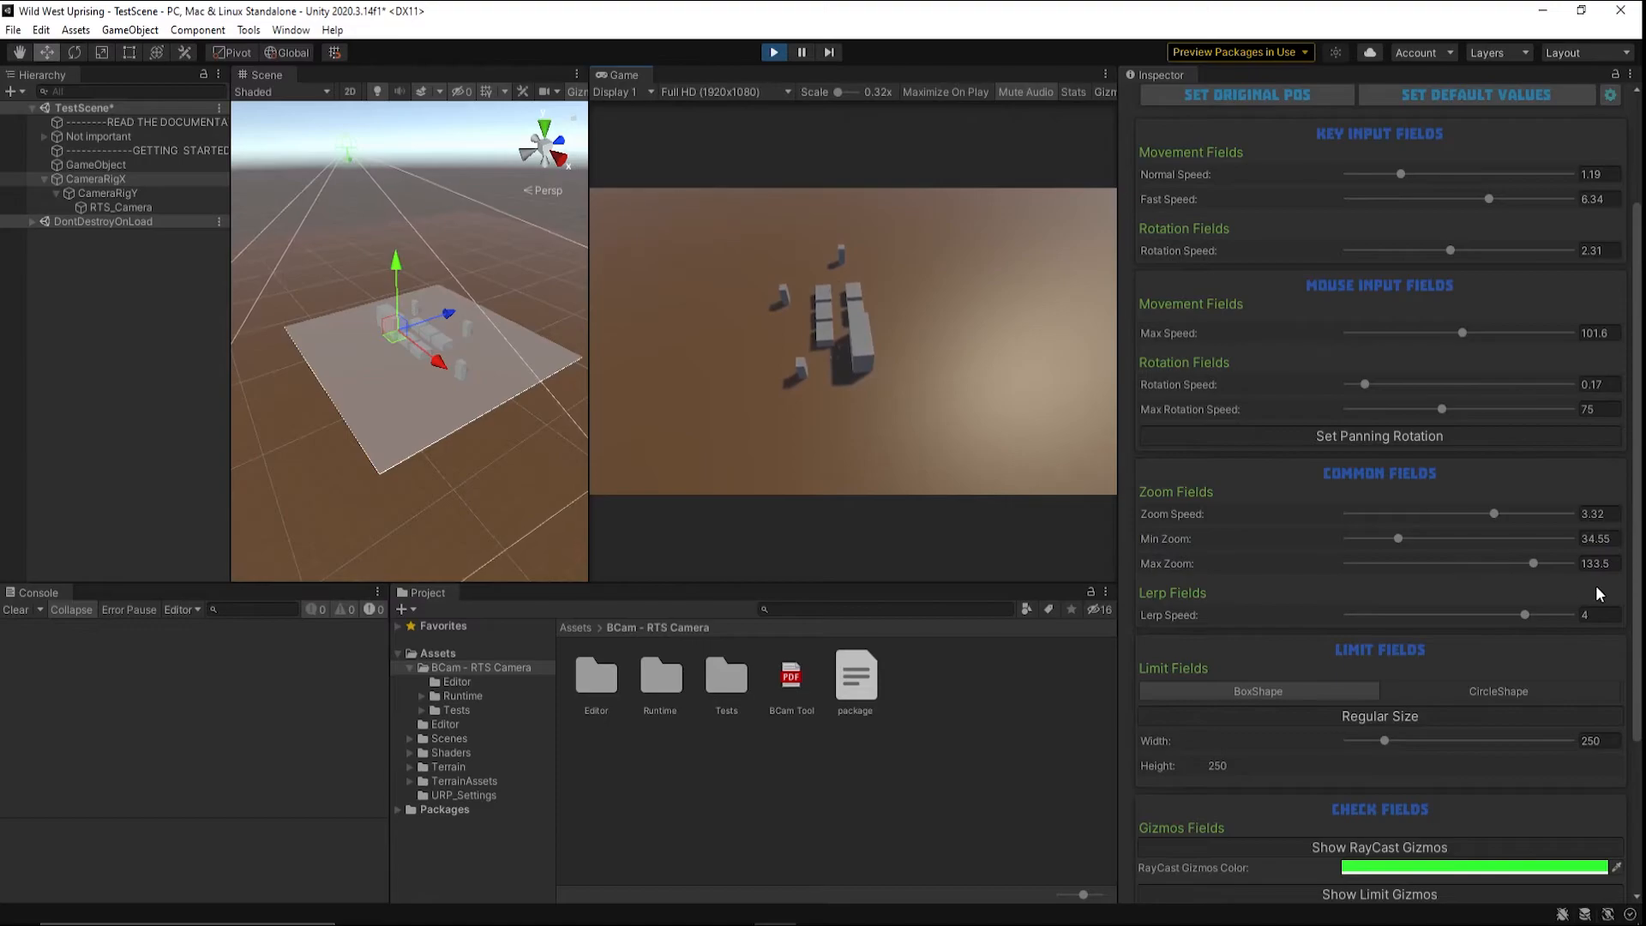
{"action": "left_click_drag", "start_coordinate": [1534, 564], "coordinate": [1580, 563]}
{"action": "left_click", "coordinate": [859, 401]}
{"action": "scroll", "coordinate": [856, 398], "scroll_direction": "down", "scroll_amount": 3}
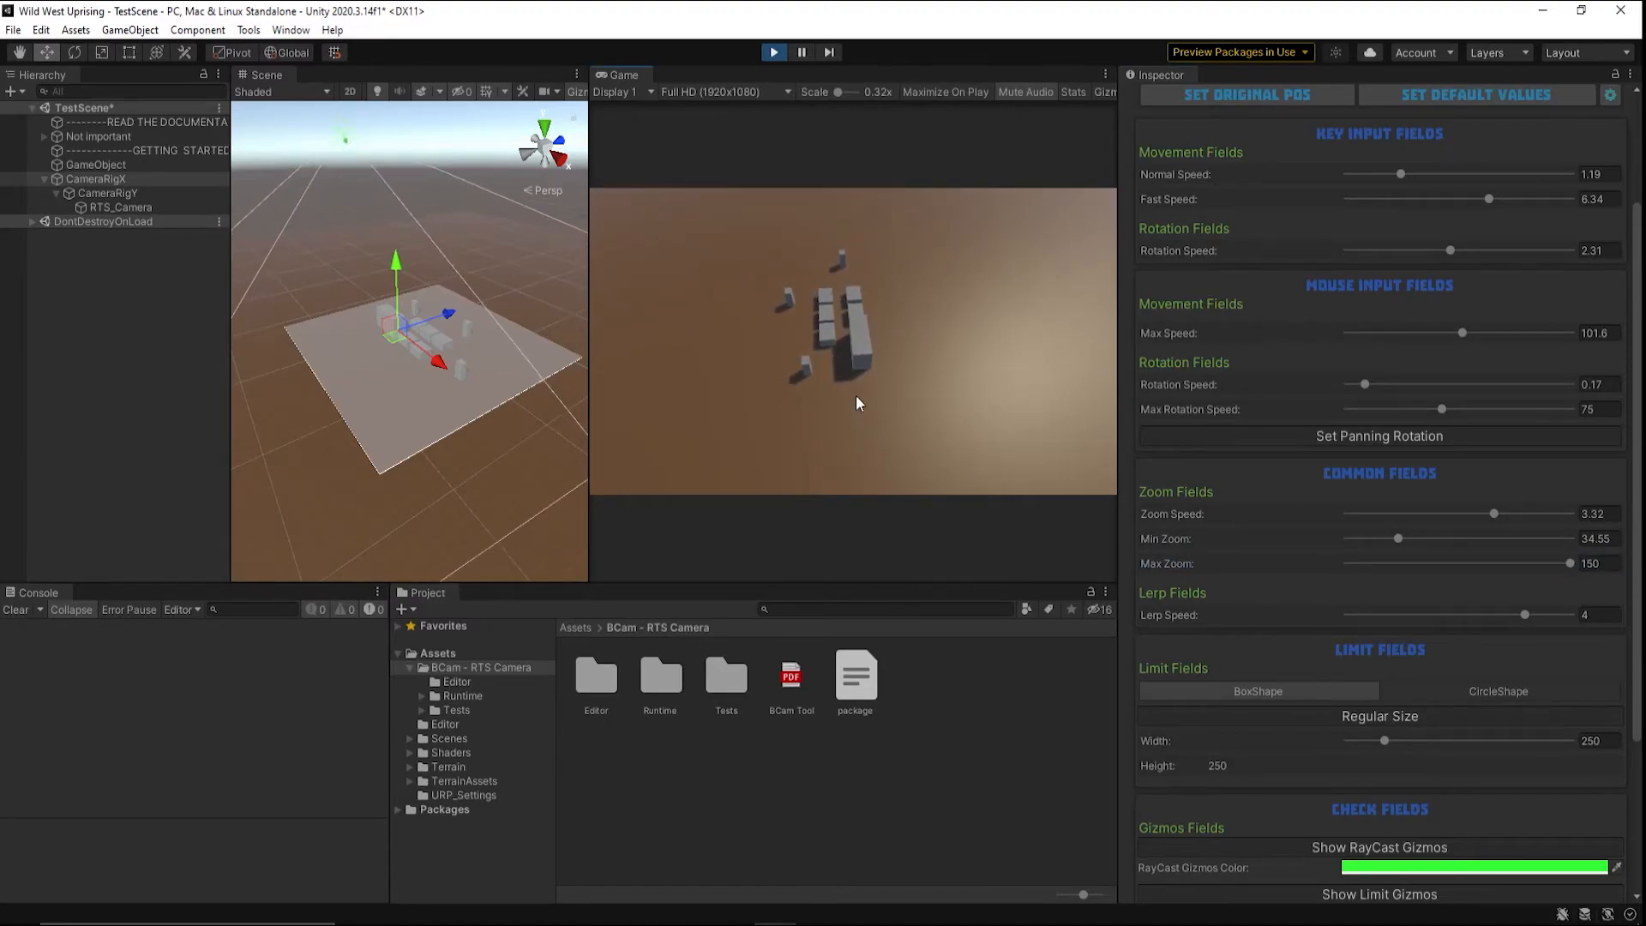
{"action": "scroll", "coordinate": [857, 396], "scroll_direction": "up", "scroll_amount": 5}
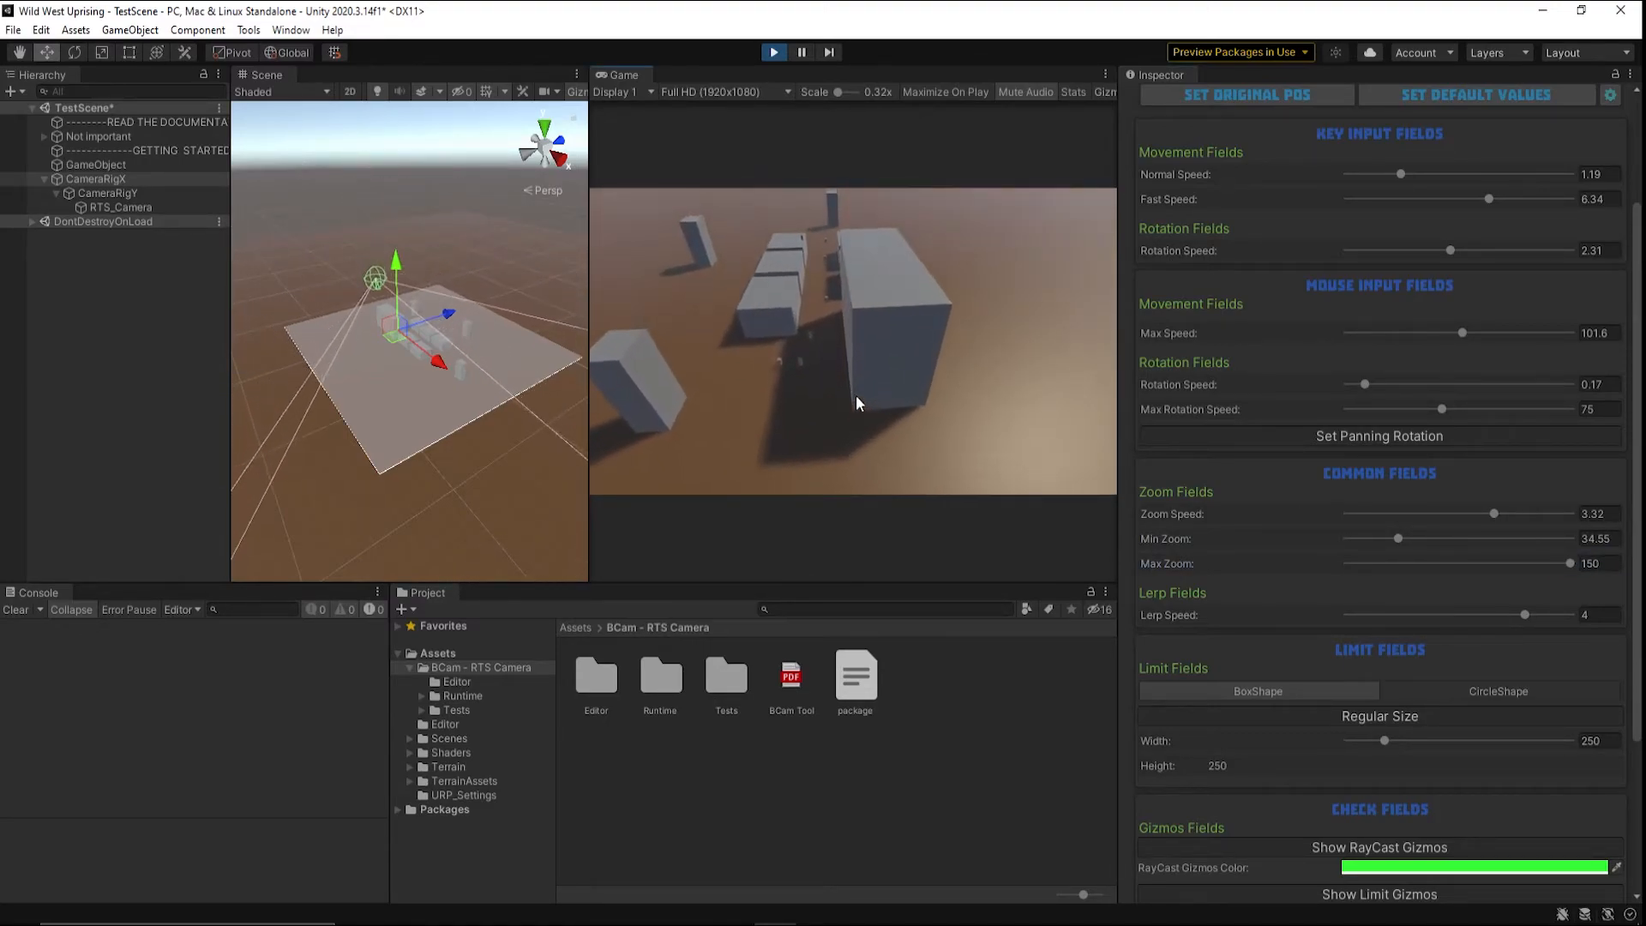
{"action": "scroll", "coordinate": [852, 441], "scroll_direction": "down", "scroll_amount": 5}
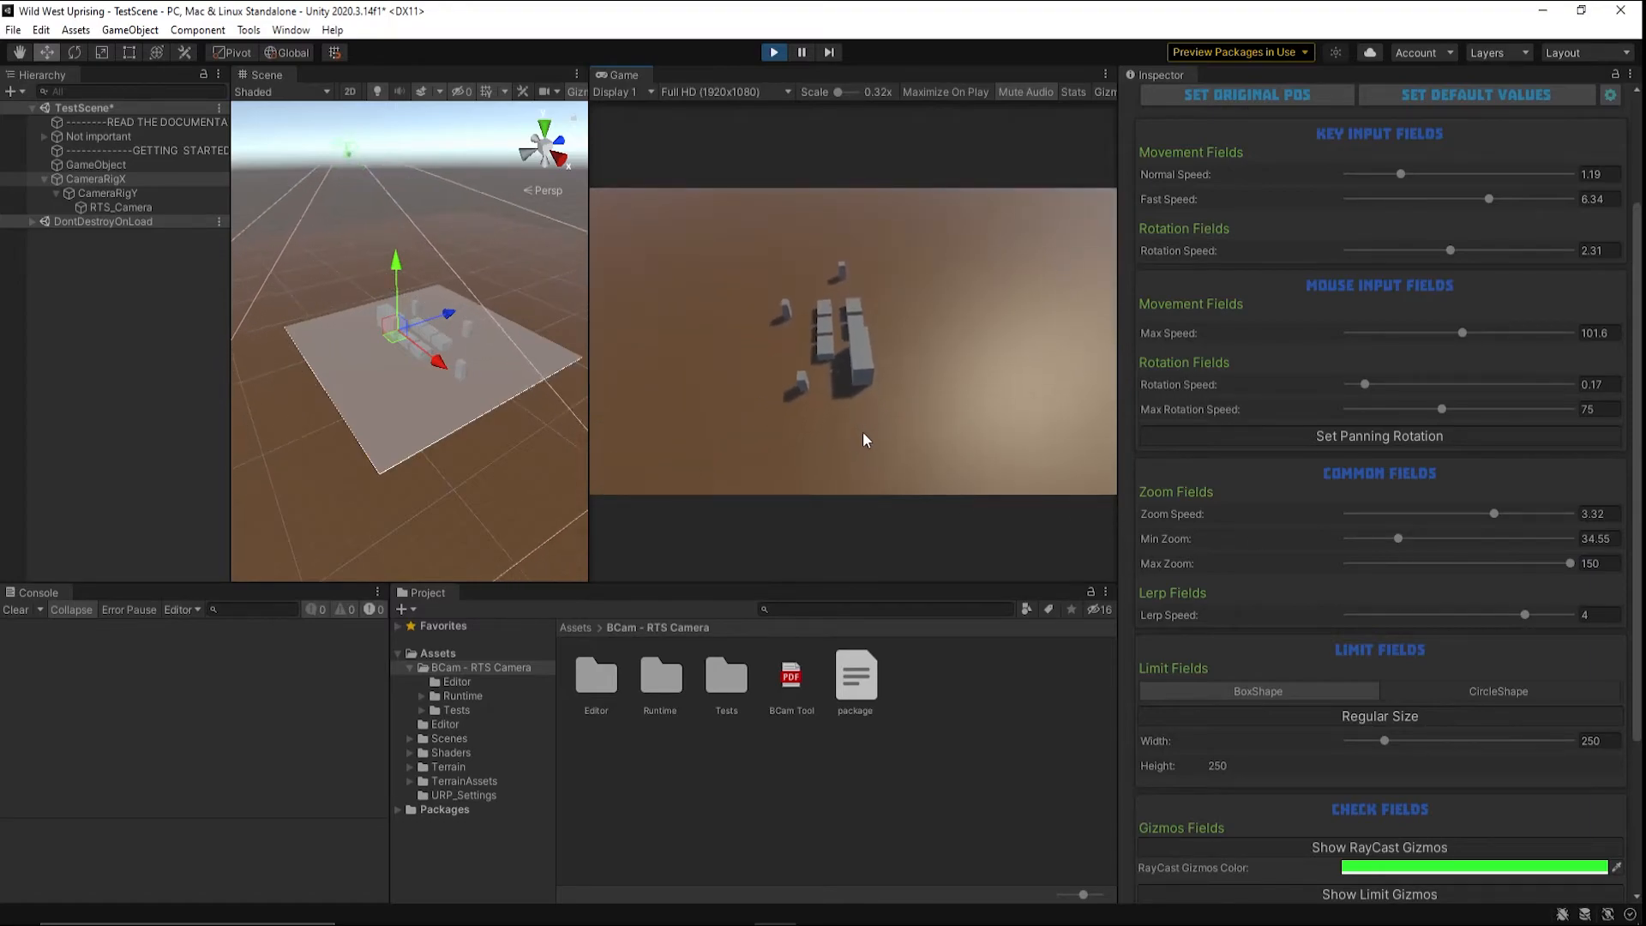
{"action": "scroll", "coordinate": [862, 433], "scroll_direction": "up", "scroll_amount": 3}
{"action": "scroll", "coordinate": [862, 424], "scroll_direction": "down", "scroll_amount": 3}
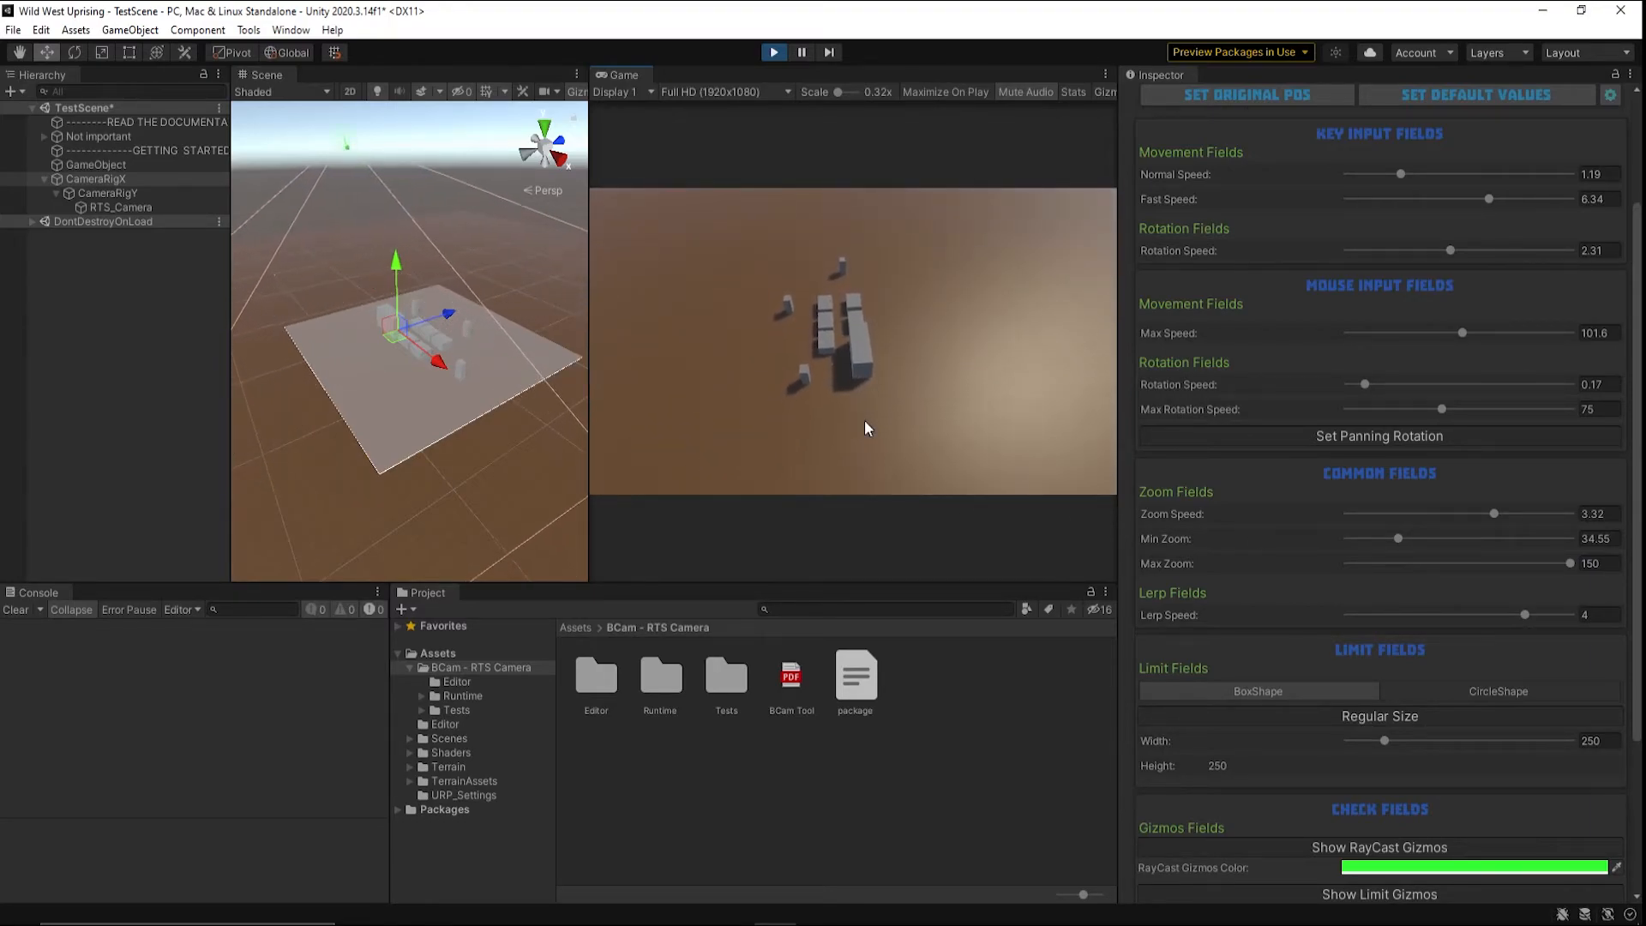
{"action": "scroll", "coordinate": [864, 420], "scroll_direction": "up", "scroll_amount": 5}
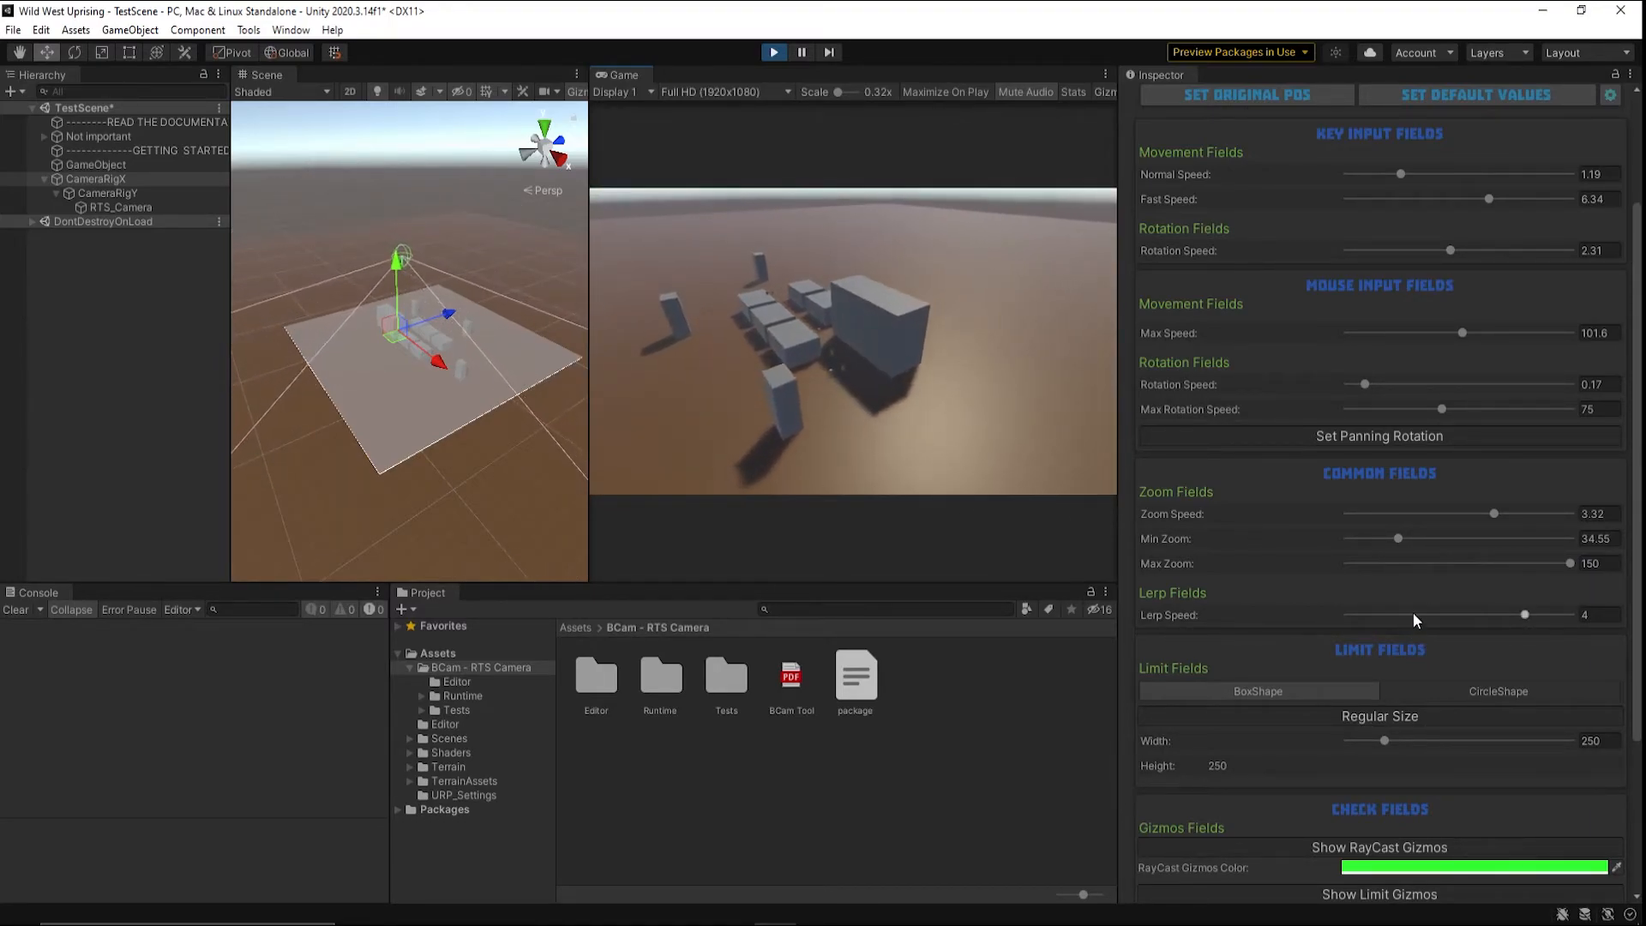
- Try a Lerp Speed of 0.63 while moving the running camera, and raise the Lerp Speed to 5
{"action": "left_click", "coordinate": [1385, 613]}
{"action": "left_click", "coordinate": [1372, 613]}
{"action": "middle_click_drag", "start_coordinate": [830, 449], "coordinate": [954, 357]}
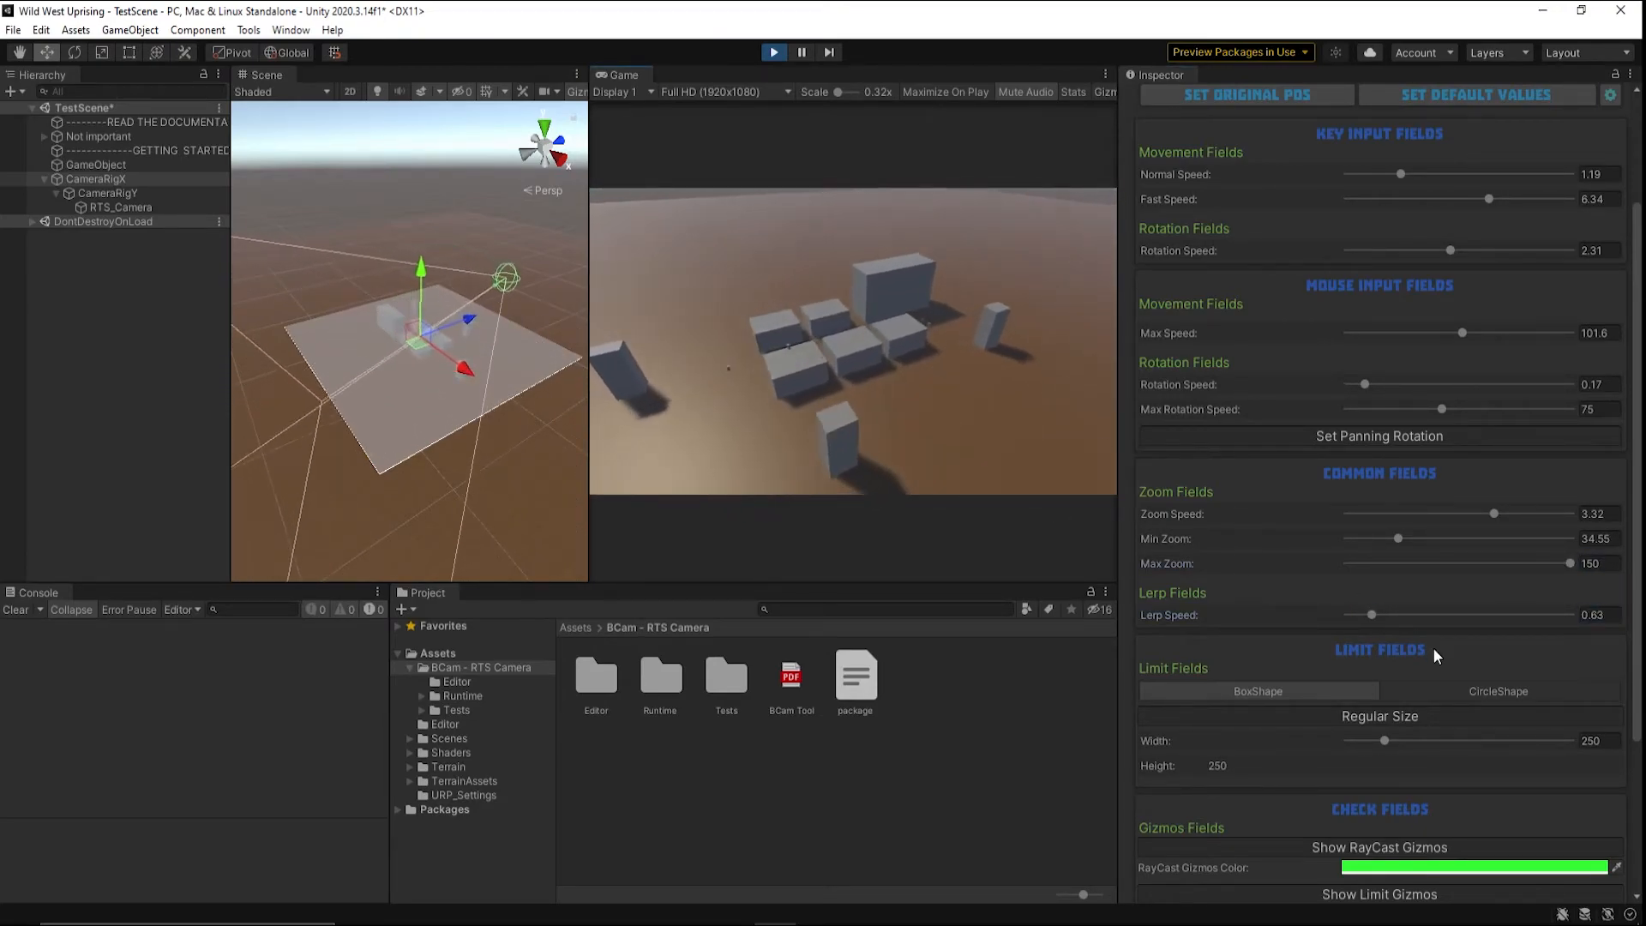
{"action": "left_click_drag", "start_coordinate": [1411, 614], "coordinate": [1575, 615]}
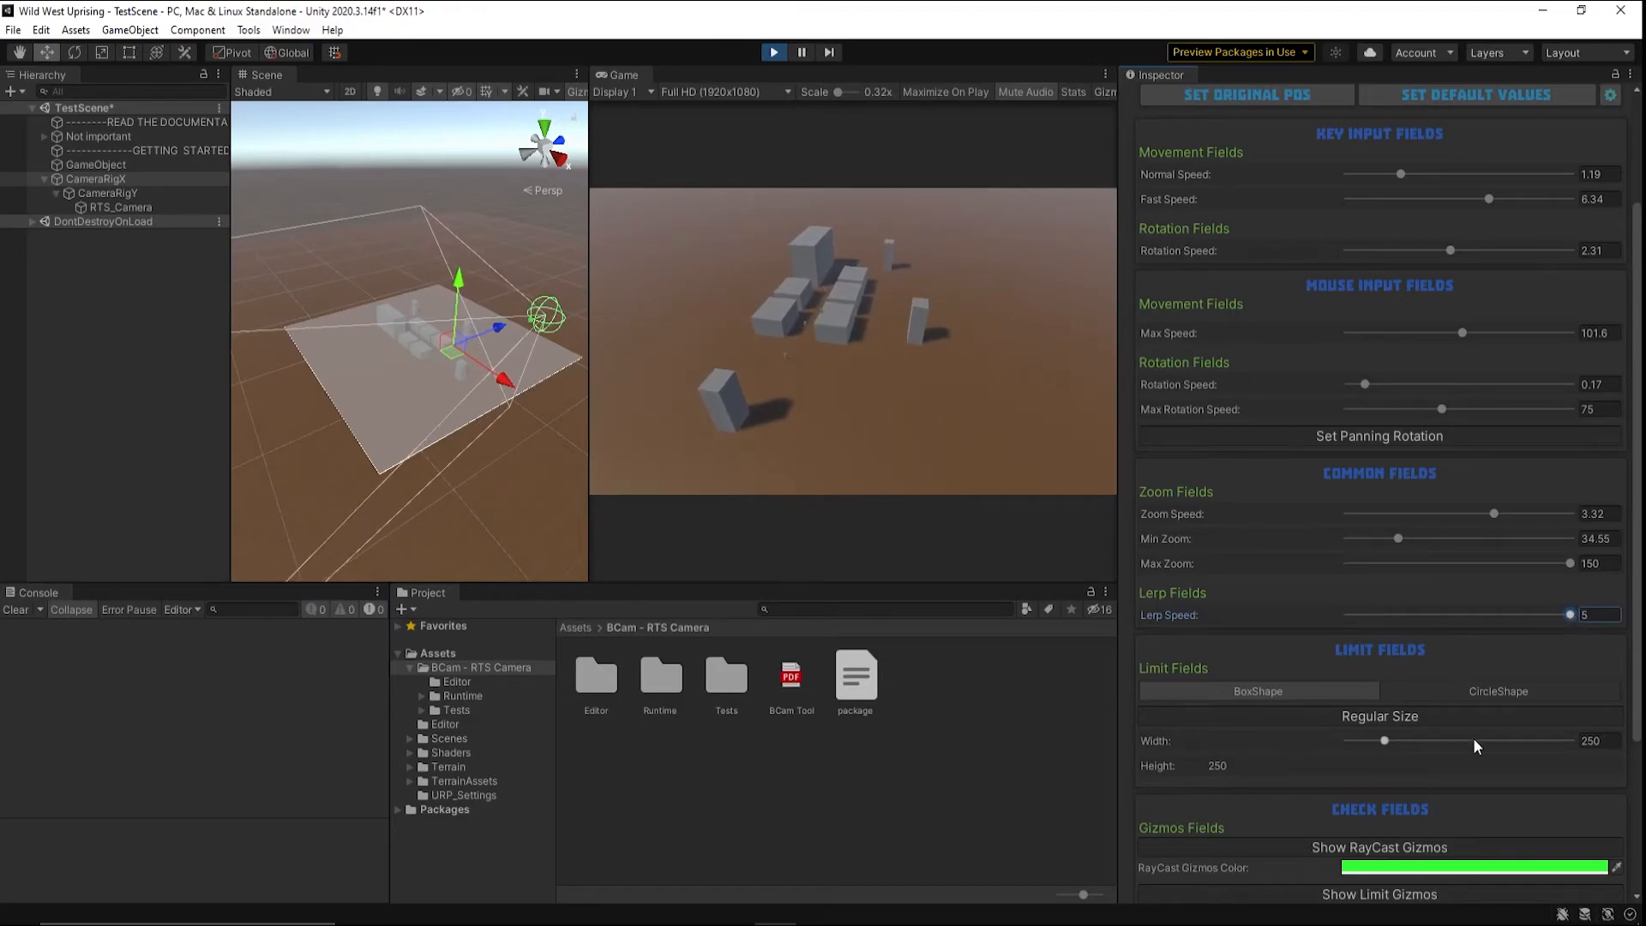
- Set the box limit's width to 371, try an independent height of 256 without Regular Size, and re-enable Regular Size
{"action": "scroll", "coordinate": [1345, 702], "scroll_direction": "down", "scroll_amount": 5}
{"action": "scroll", "coordinate": [429, 383], "scroll_direction": "down", "scroll_amount": 2}
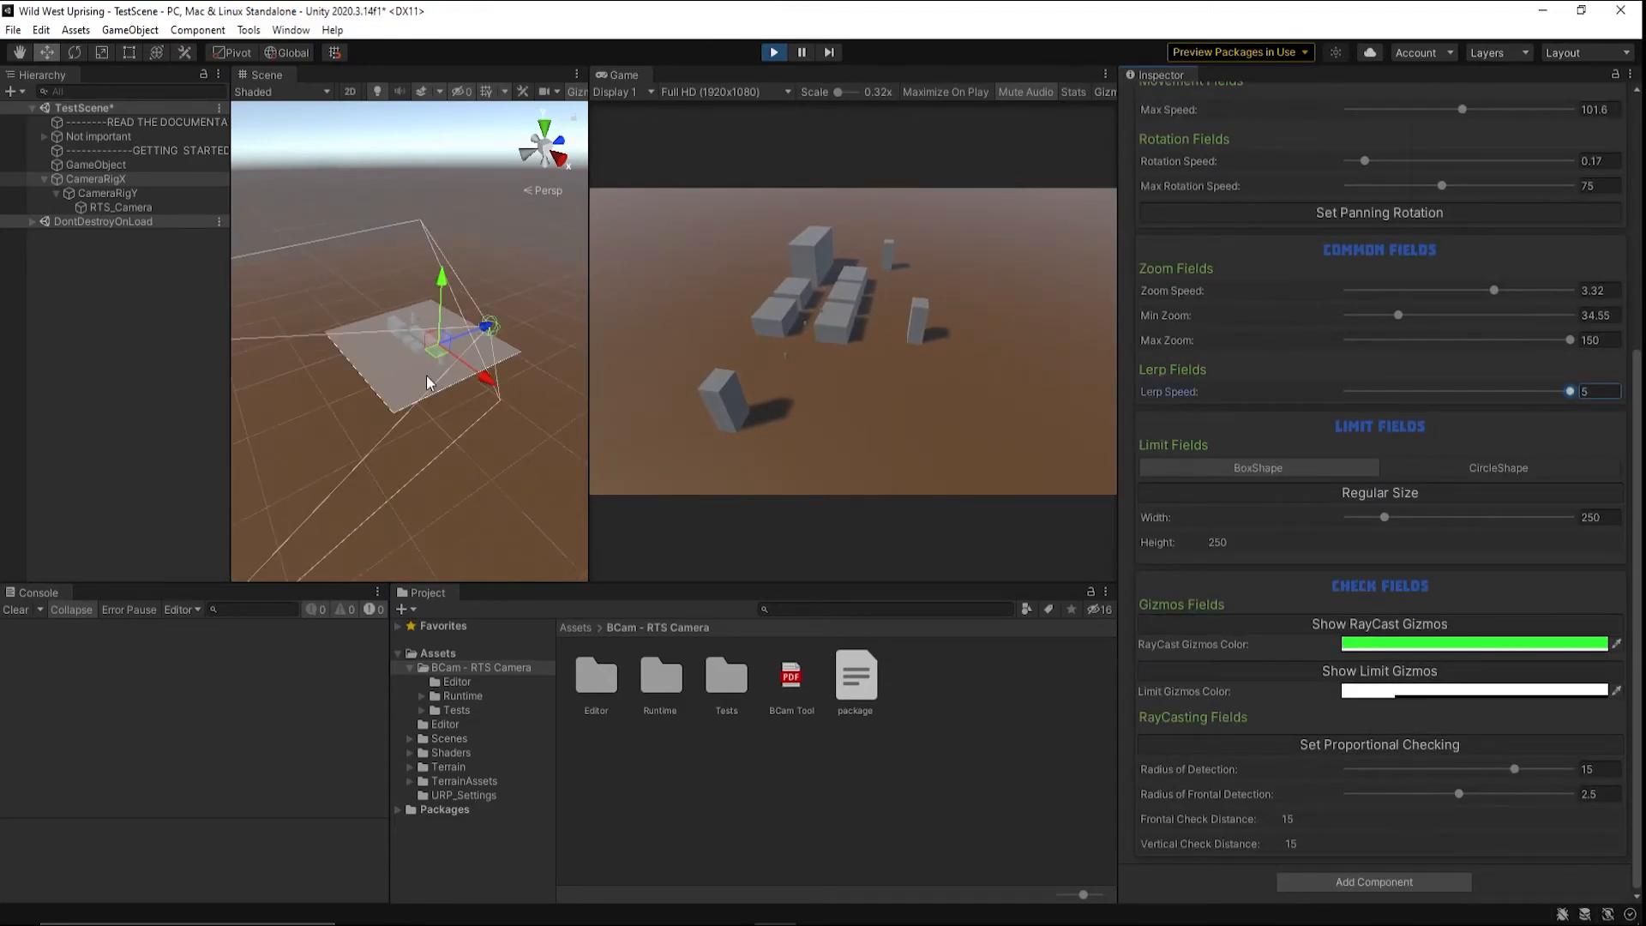
{"action": "left_click_drag", "start_coordinate": [402, 390], "coordinate": [514, 467], "text": "alt"}
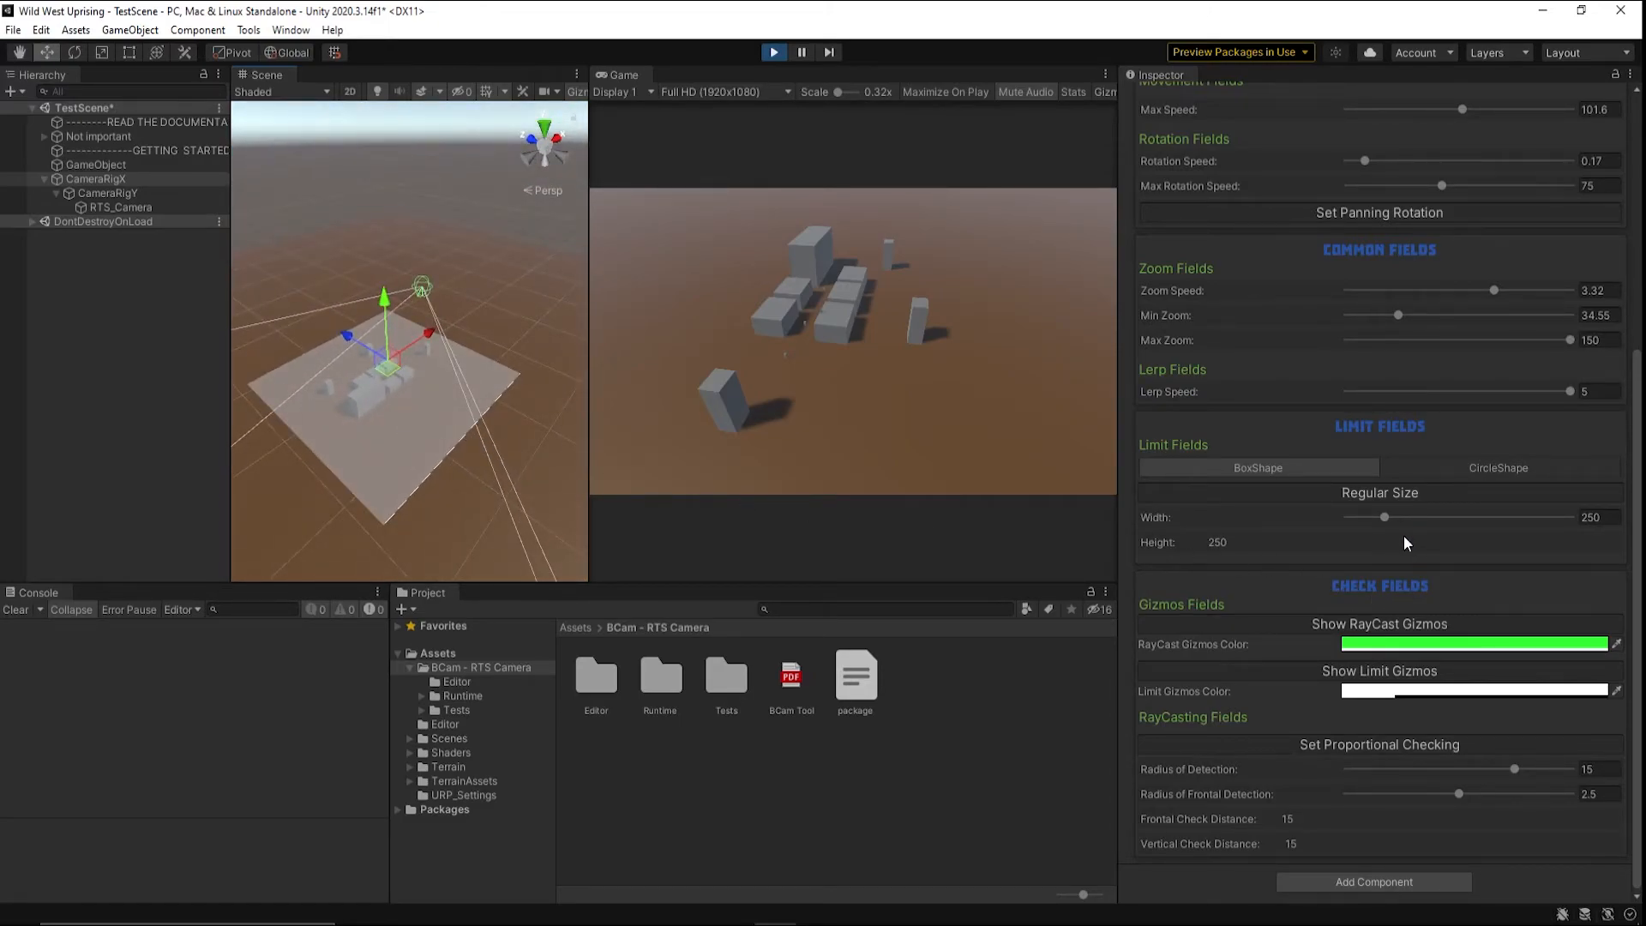
{"action": "mouse_move", "coordinate": [1388, 522]}
{"action": "left_mouse_down"}
{"action": "mouse_move", "coordinate": [1489, 521]}
{"action": "mouse_move", "coordinate": [1365, 523]}
{"action": "mouse_move", "coordinate": [1461, 542]}
{"action": "mouse_move", "coordinate": [1391, 538]}
{"action": "left_mouse_up"}
{"action": "left_click", "coordinate": [1381, 492]}
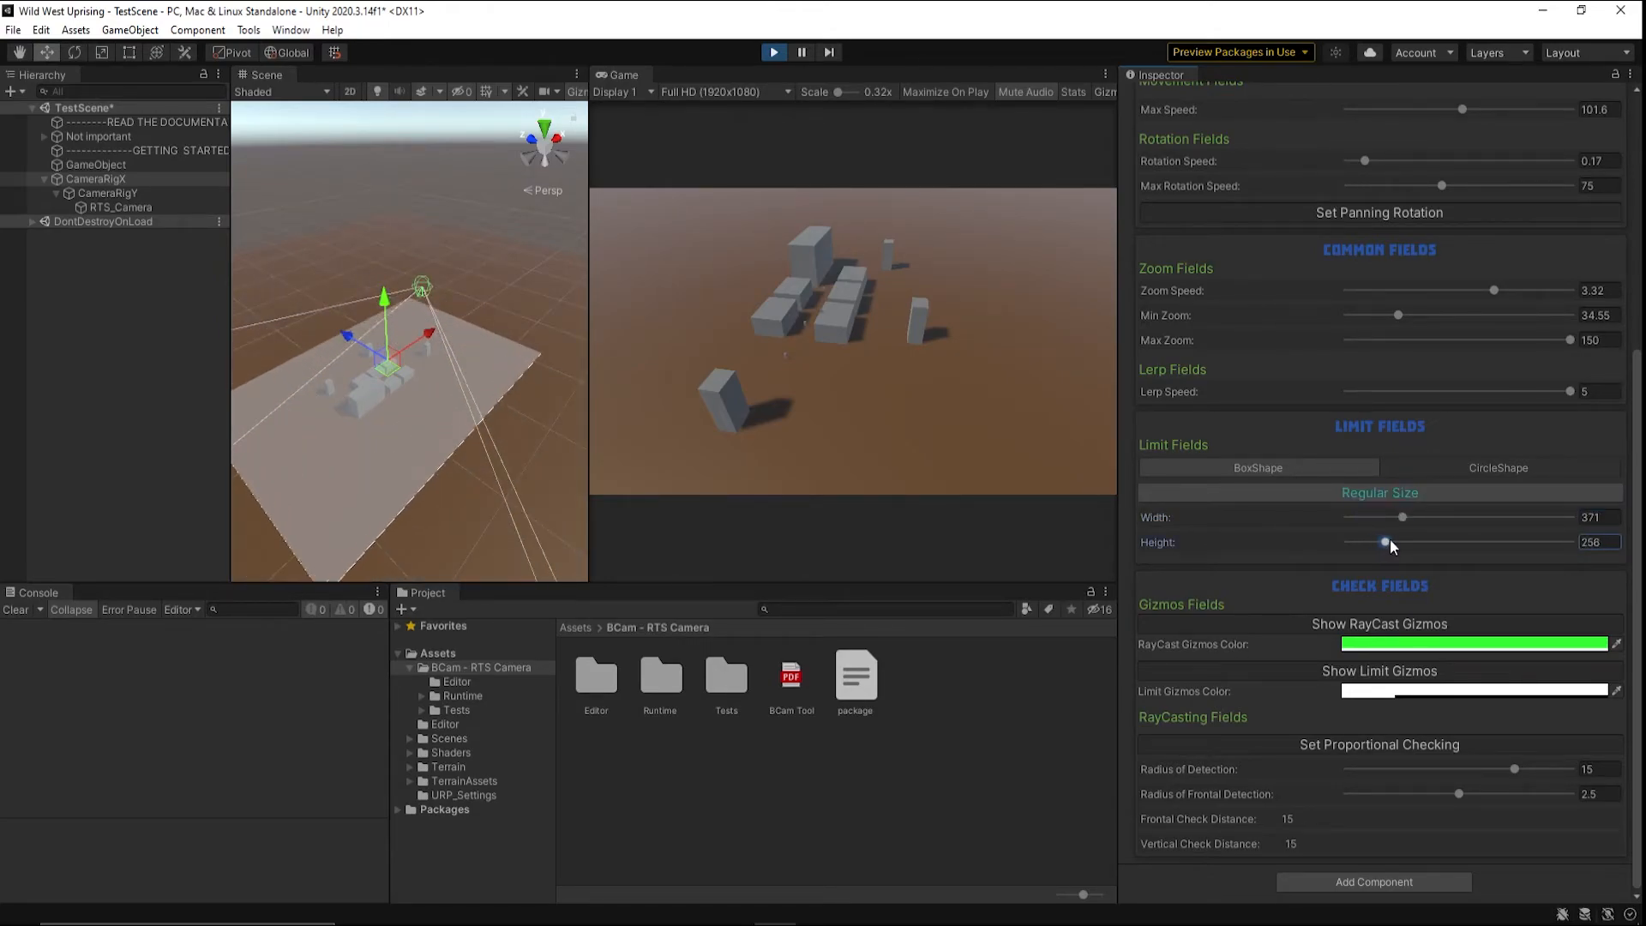
{"action": "left_click", "coordinate": [1410, 499]}
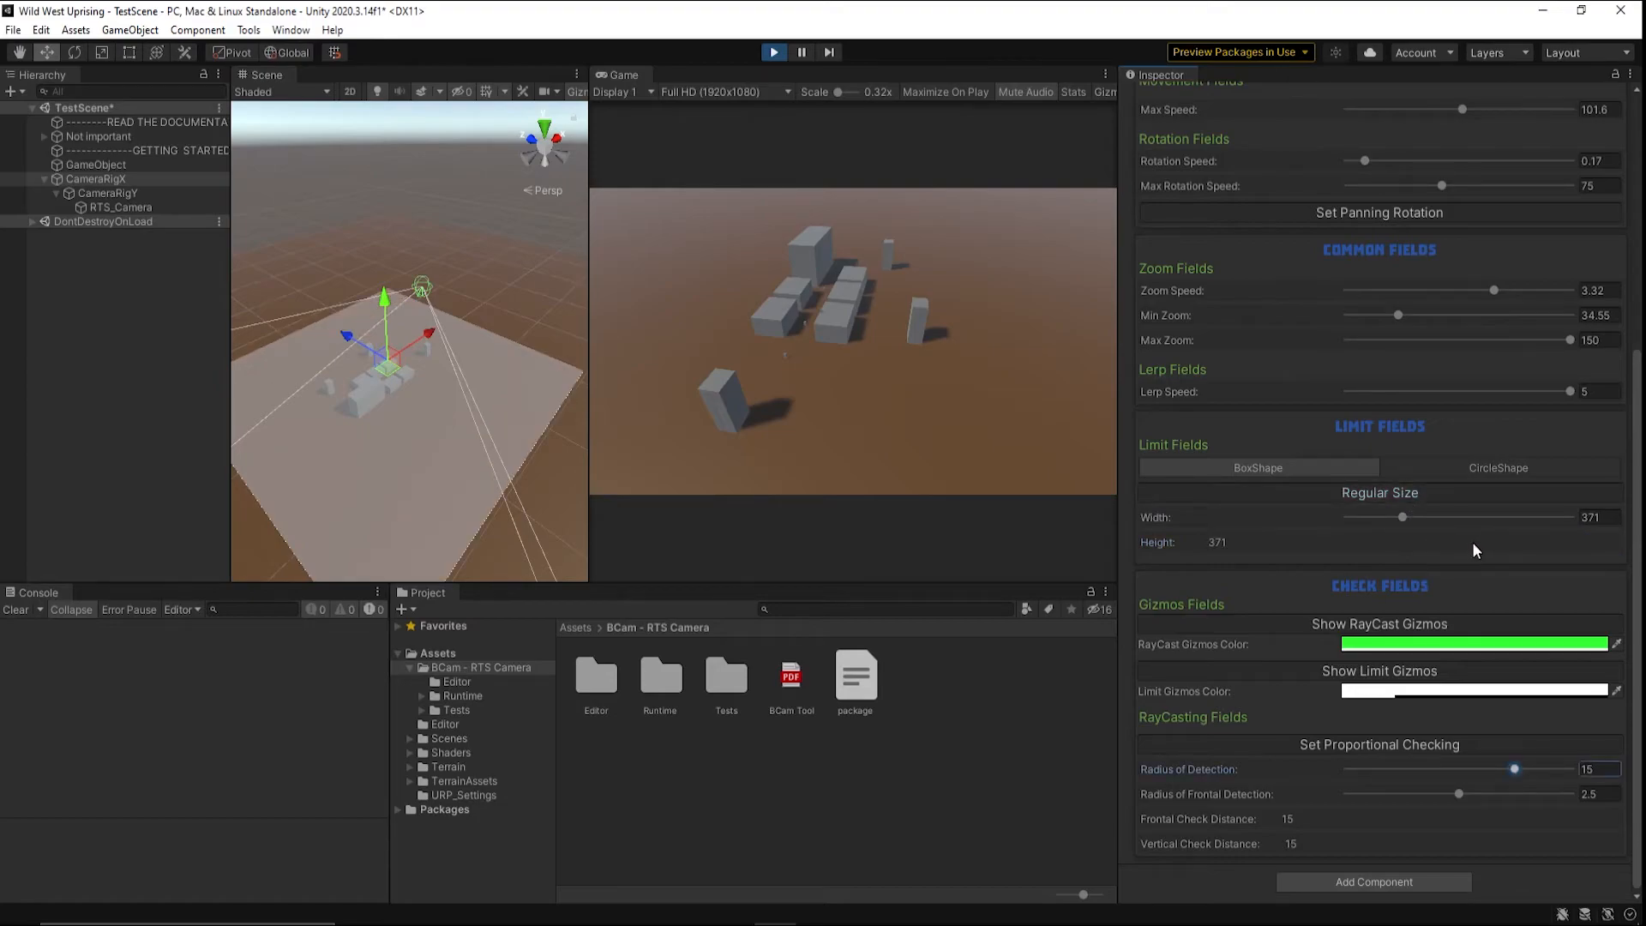
- Try the CircleShape camera limit with a radius of 273 while moving the camera, and return to BoxShape
{"action": "left_click", "coordinate": [1479, 467]}
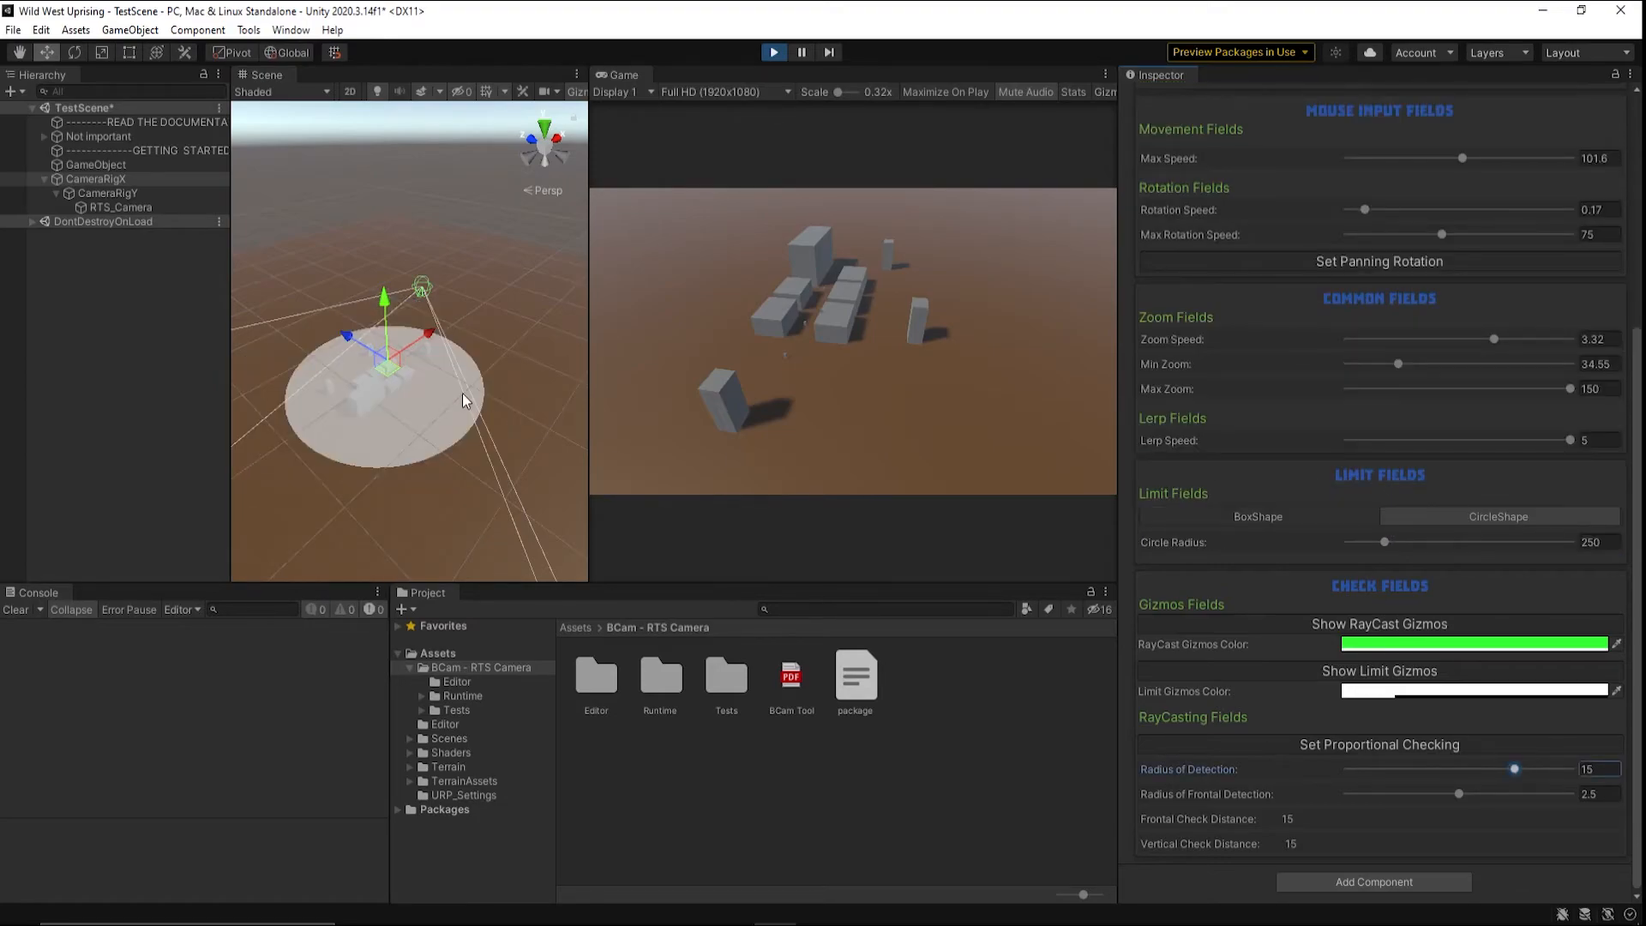
{"action": "scroll", "coordinate": [462, 393], "scroll_direction": "down", "scroll_amount": 5}
{"action": "left_click_drag", "start_coordinate": [801, 383], "coordinate": [870, 331]}
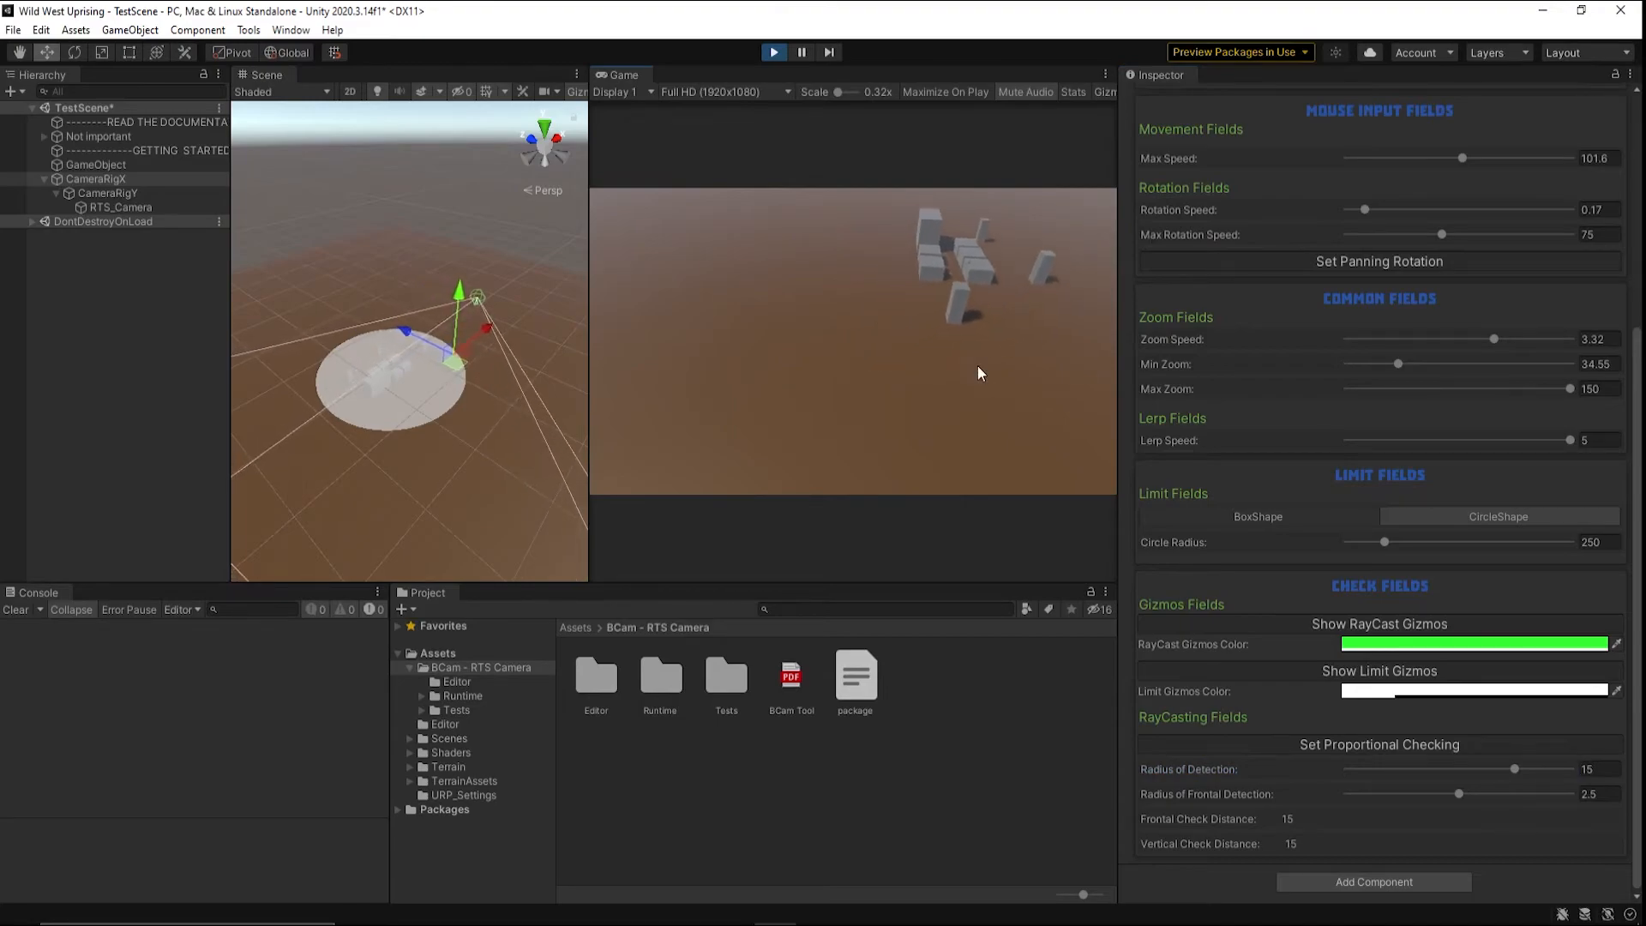
{"action": "mouse_move", "coordinate": [1384, 541]}
{"action": "left_mouse_down"}
{"action": "mouse_move", "coordinate": [1412, 542]}
{"action": "mouse_move", "coordinate": [1388, 542]}
{"action": "left_mouse_up"}
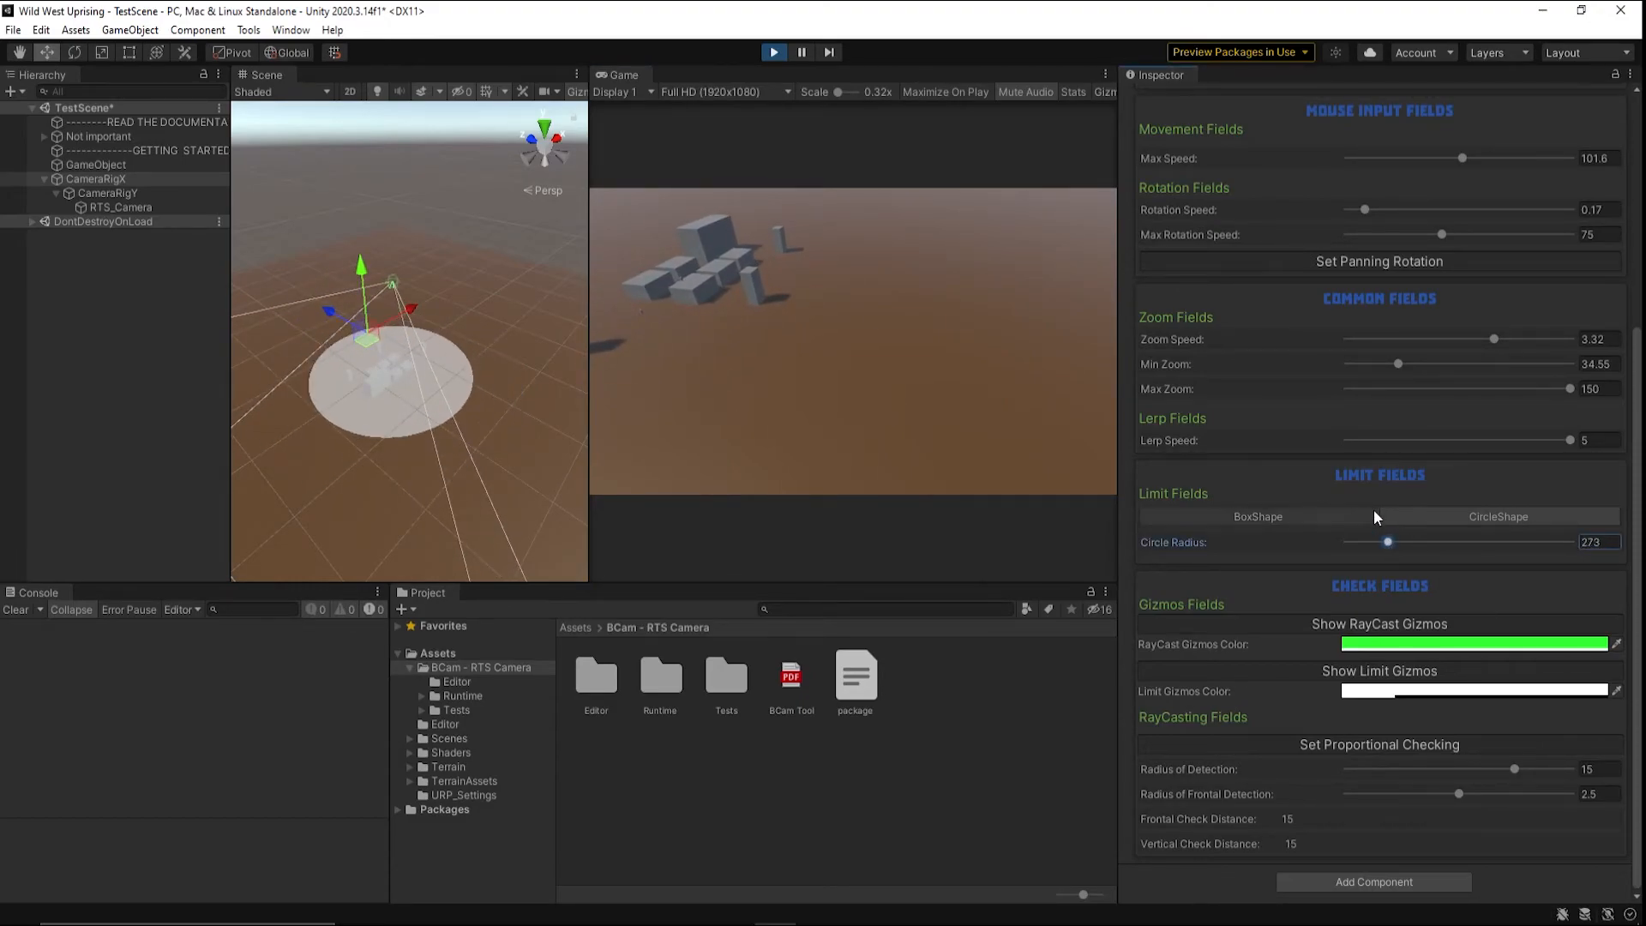
{"action": "left_click", "coordinate": [1370, 517]}
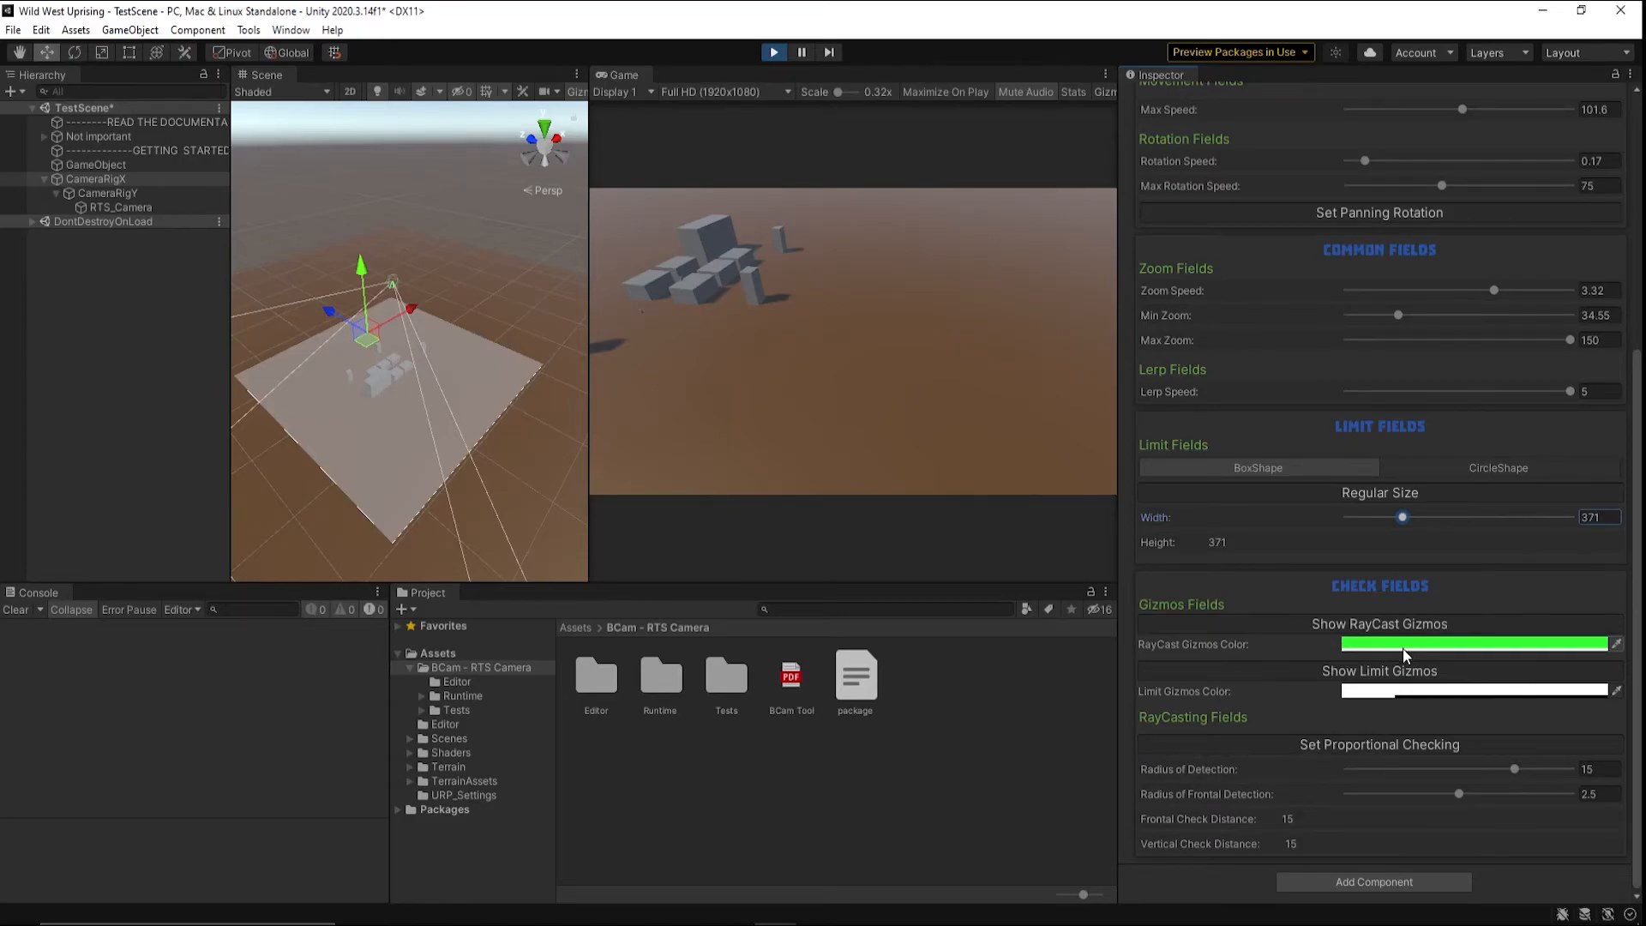
- Hide and redisplay the camera gizmos, and recolor the raycast gizmos red (FF3E33)
{"action": "left_click", "coordinate": [1368, 623]}
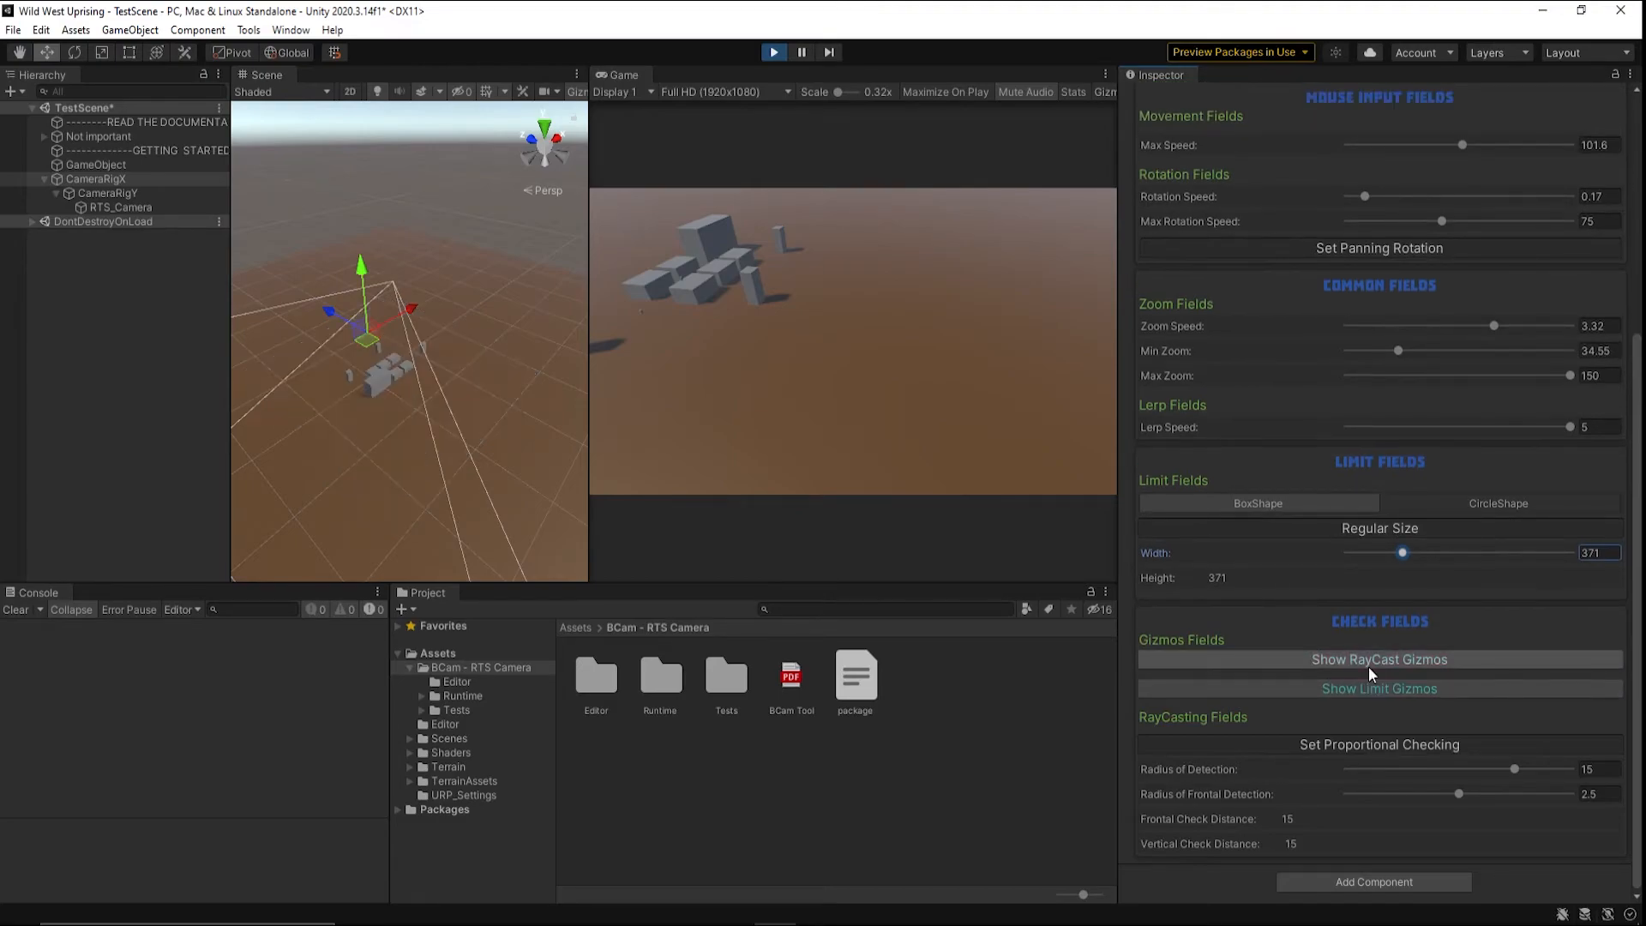
{"action": "left_click", "coordinate": [1354, 662]}
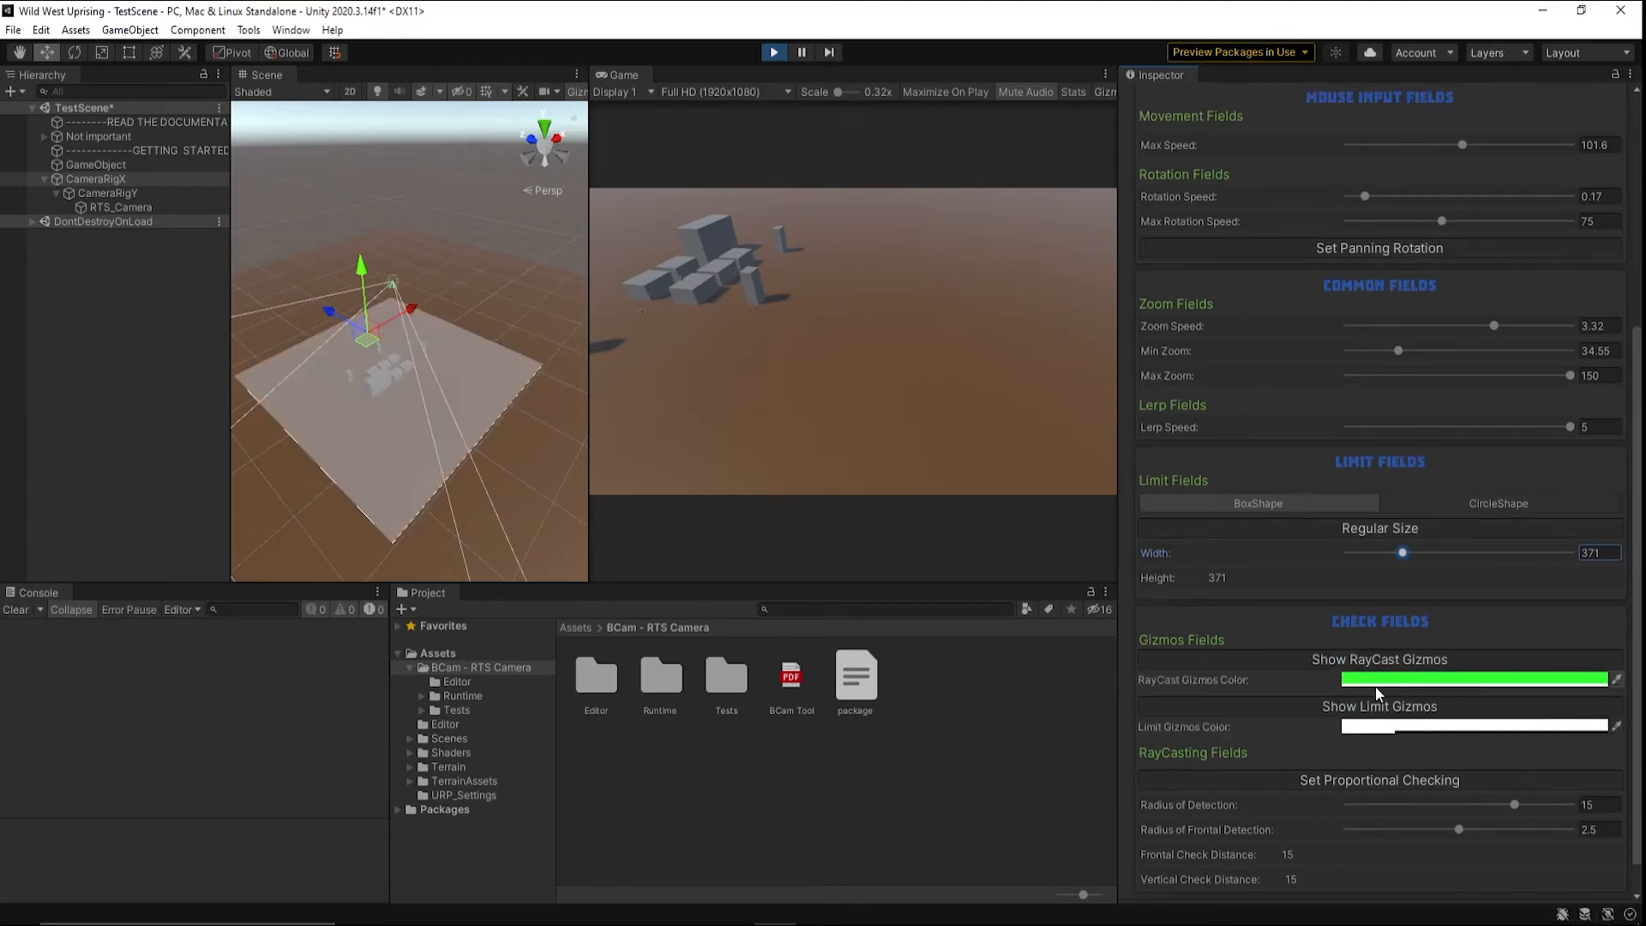
{"action": "left_click", "coordinate": [1376, 681]}
{"action": "left_click_drag", "start_coordinate": [1547, 596], "coordinate": [1569, 632]}
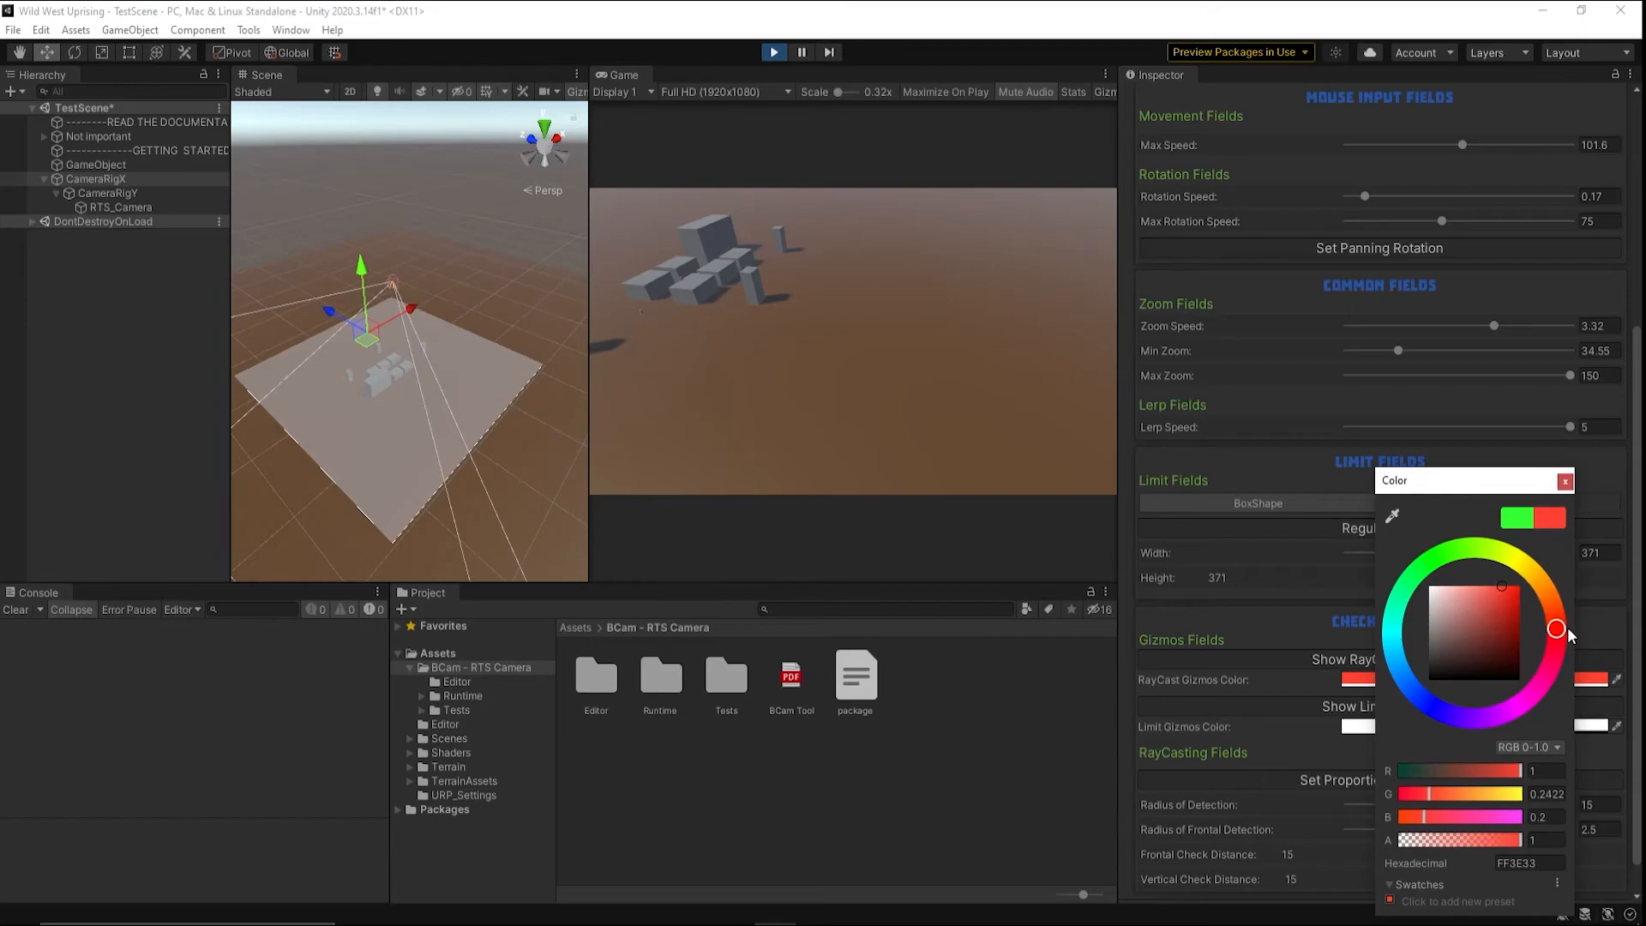
- Recolor the limit gizmos blue and inspect the limit area and camera gizmos in the scene view
{"action": "left_click", "coordinate": [1353, 725]}
{"action": "left_click_drag", "start_coordinate": [1405, 683], "coordinate": [1426, 702]}
{"action": "left_click_drag", "start_coordinate": [1460, 642], "coordinate": [1530, 591]}
{"action": "scroll", "coordinate": [423, 322], "scroll_direction": "up", "scroll_amount": 10}
{"action": "left_click_drag", "start_coordinate": [336, 313], "coordinate": [755, 377], "text": "alt"}
{"action": "scroll", "coordinate": [495, 355], "scroll_direction": "down", "scroll_amount": 6, "text": "alt"}
{"action": "scroll", "coordinate": [485, 334], "scroll_direction": "down", "scroll_amount": 4}
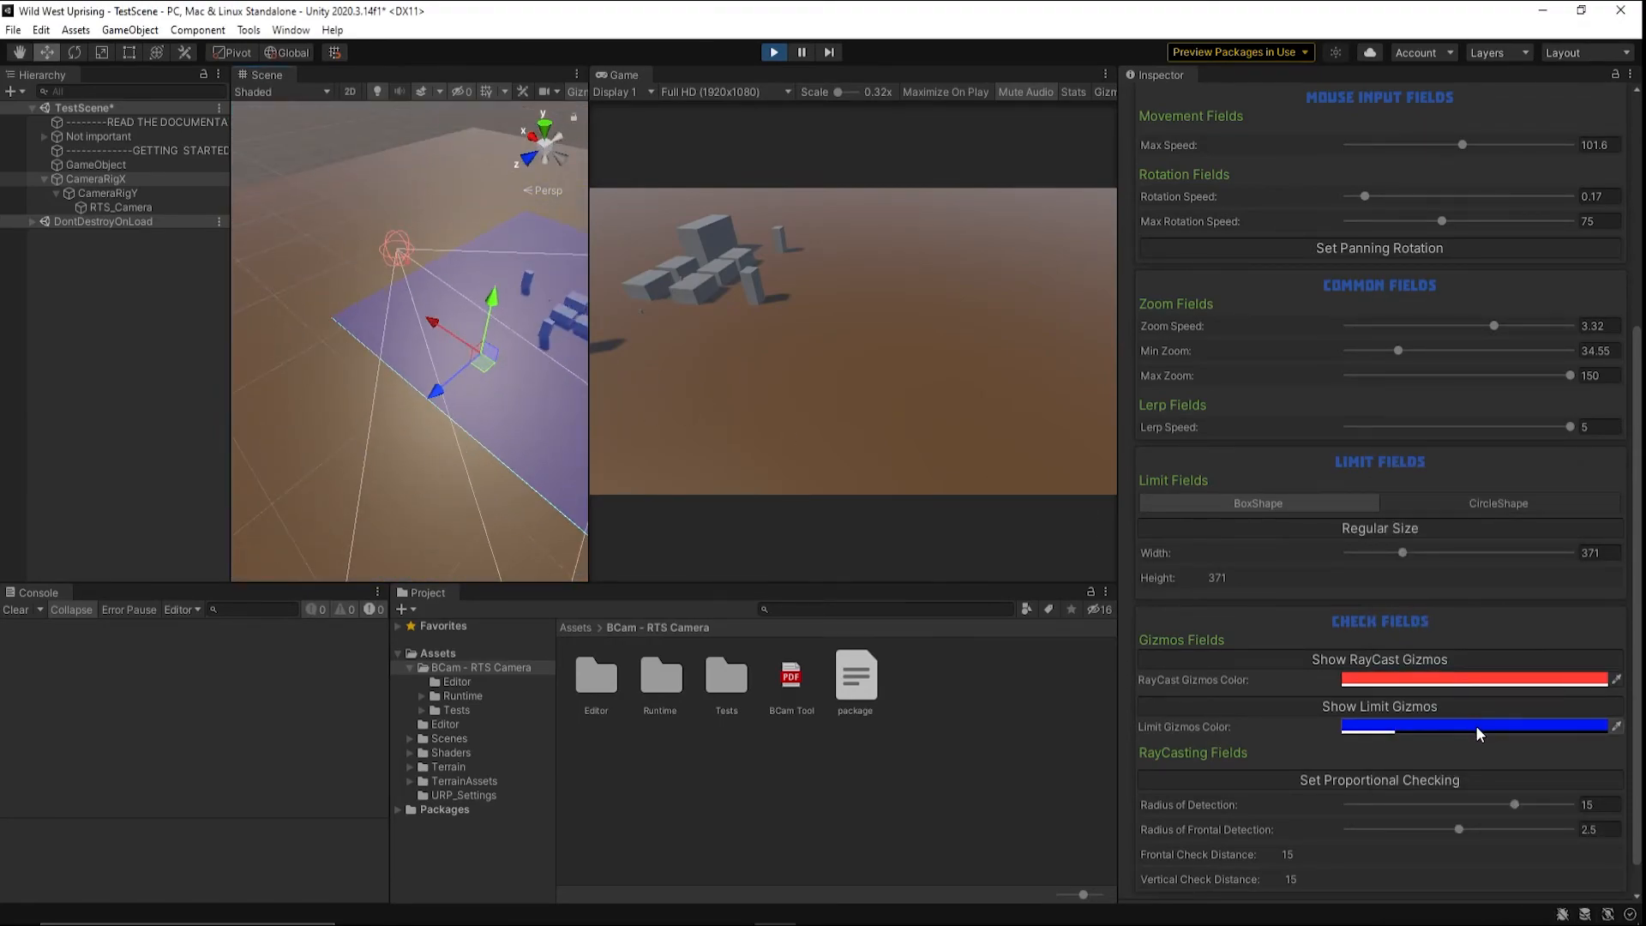
- Inspect the detection sphere around the camera up close and set the Radius of Detection to 16
{"action": "scroll", "coordinate": [1402, 713], "scroll_direction": "down", "scroll_amount": 1}
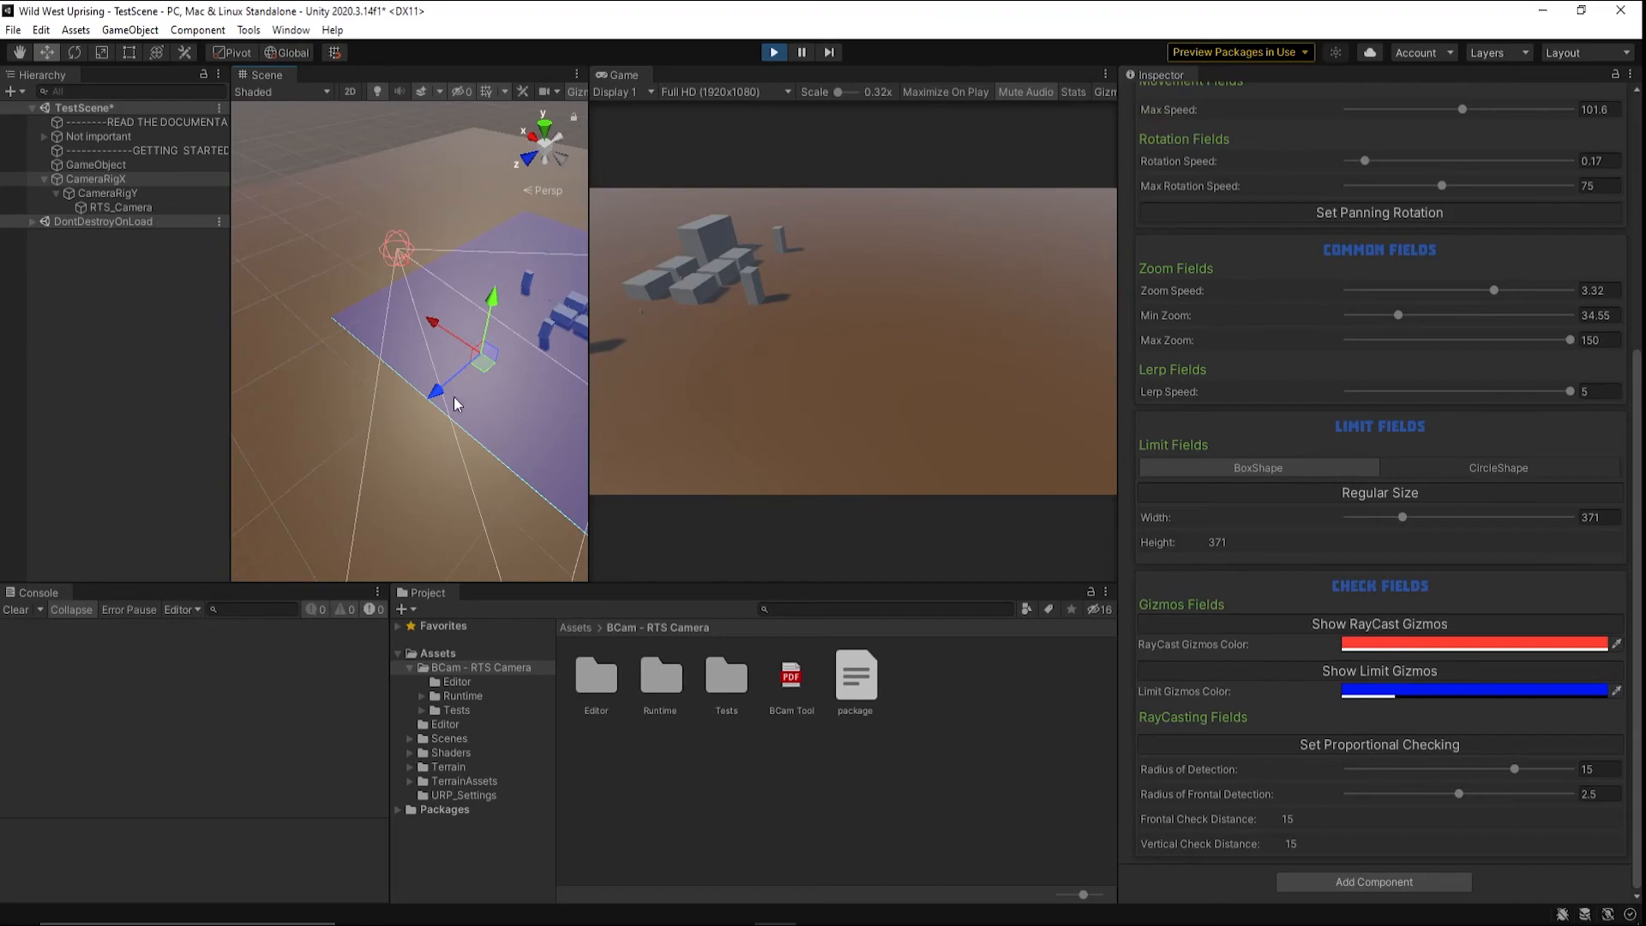
{"action": "left_click_drag", "start_coordinate": [415, 346], "coordinate": [614, 354], "text": "alt"}
{"action": "middle_click_drag", "start_coordinate": [500, 319], "coordinate": [419, 387]}
{"action": "left_click_drag", "start_coordinate": [418, 387], "coordinate": [471, 326], "text": "alt"}
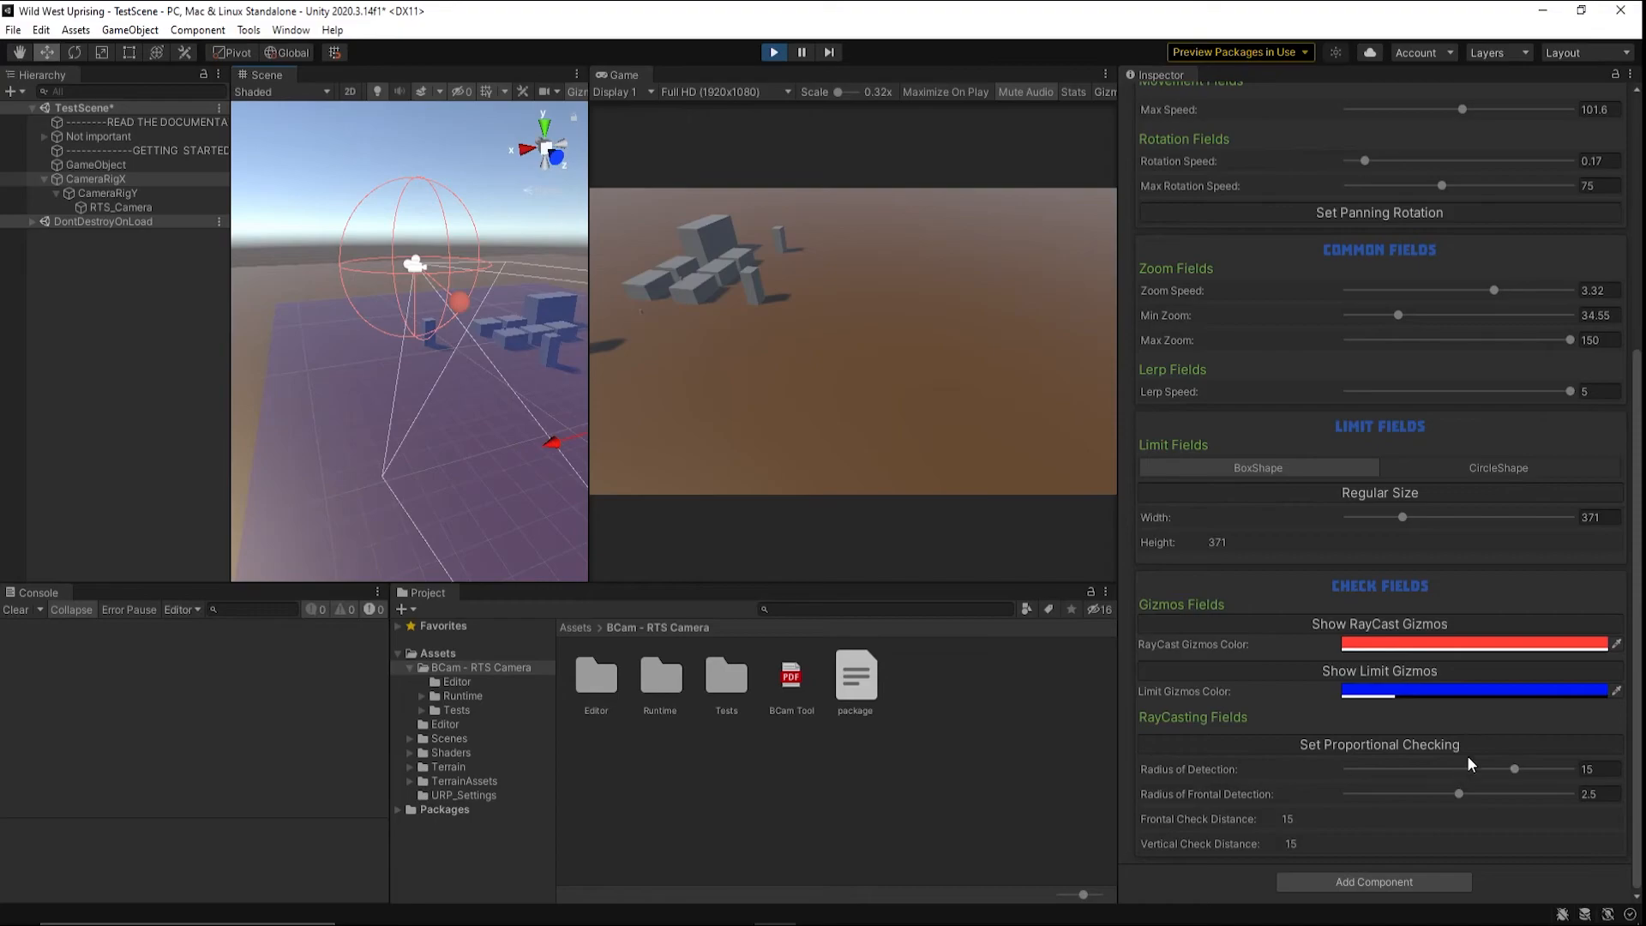
{"action": "mouse_move", "coordinate": [1503, 760]}
{"action": "left_mouse_down"}
{"action": "mouse_move", "coordinate": [1417, 765]}
{"action": "mouse_move", "coordinate": [1573, 762]}
{"action": "mouse_move", "coordinate": [1524, 764]}
{"action": "left_mouse_up"}
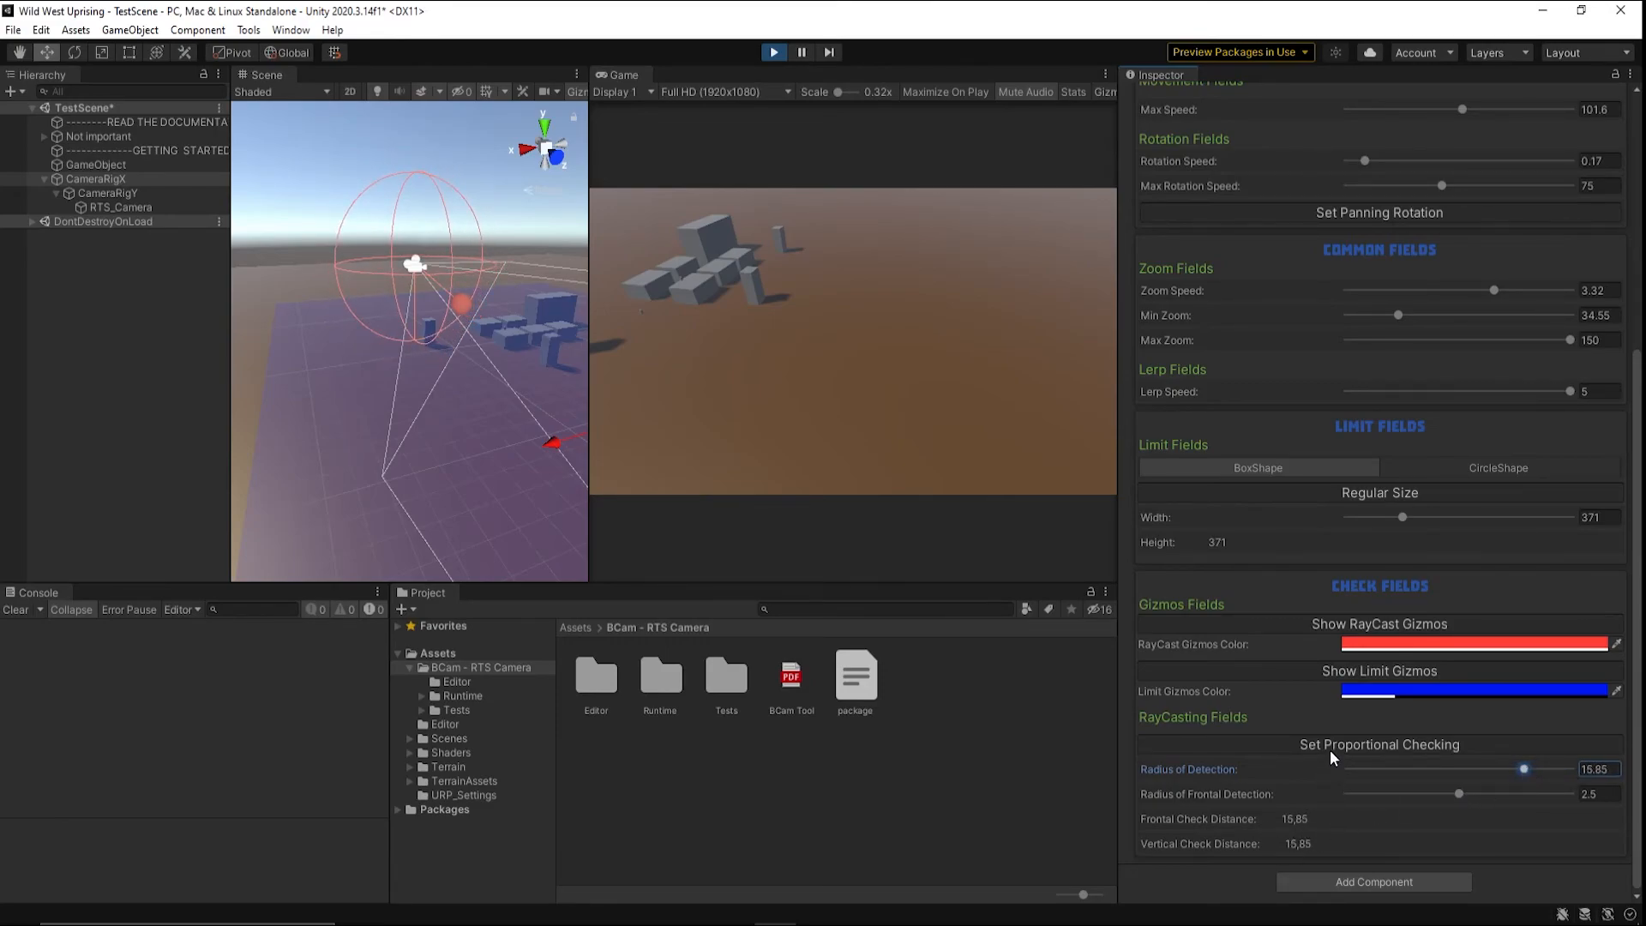
{"action": "left_click_drag", "start_coordinate": [1458, 764], "coordinate": [1526, 764]}
- Disable Set Proportional Checking and set Radius of Frontal Detection to 2.14, Frontal Check Distance to 17.77 and Vertical Check Distance to 20
{"action": "left_click", "coordinate": [1461, 746]}
{"action": "left_click", "coordinate": [1447, 819]}
{"action": "left_click", "coordinate": [1475, 843]}
{"action": "left_click_drag", "start_coordinate": [1456, 794], "coordinate": [1389, 796]}
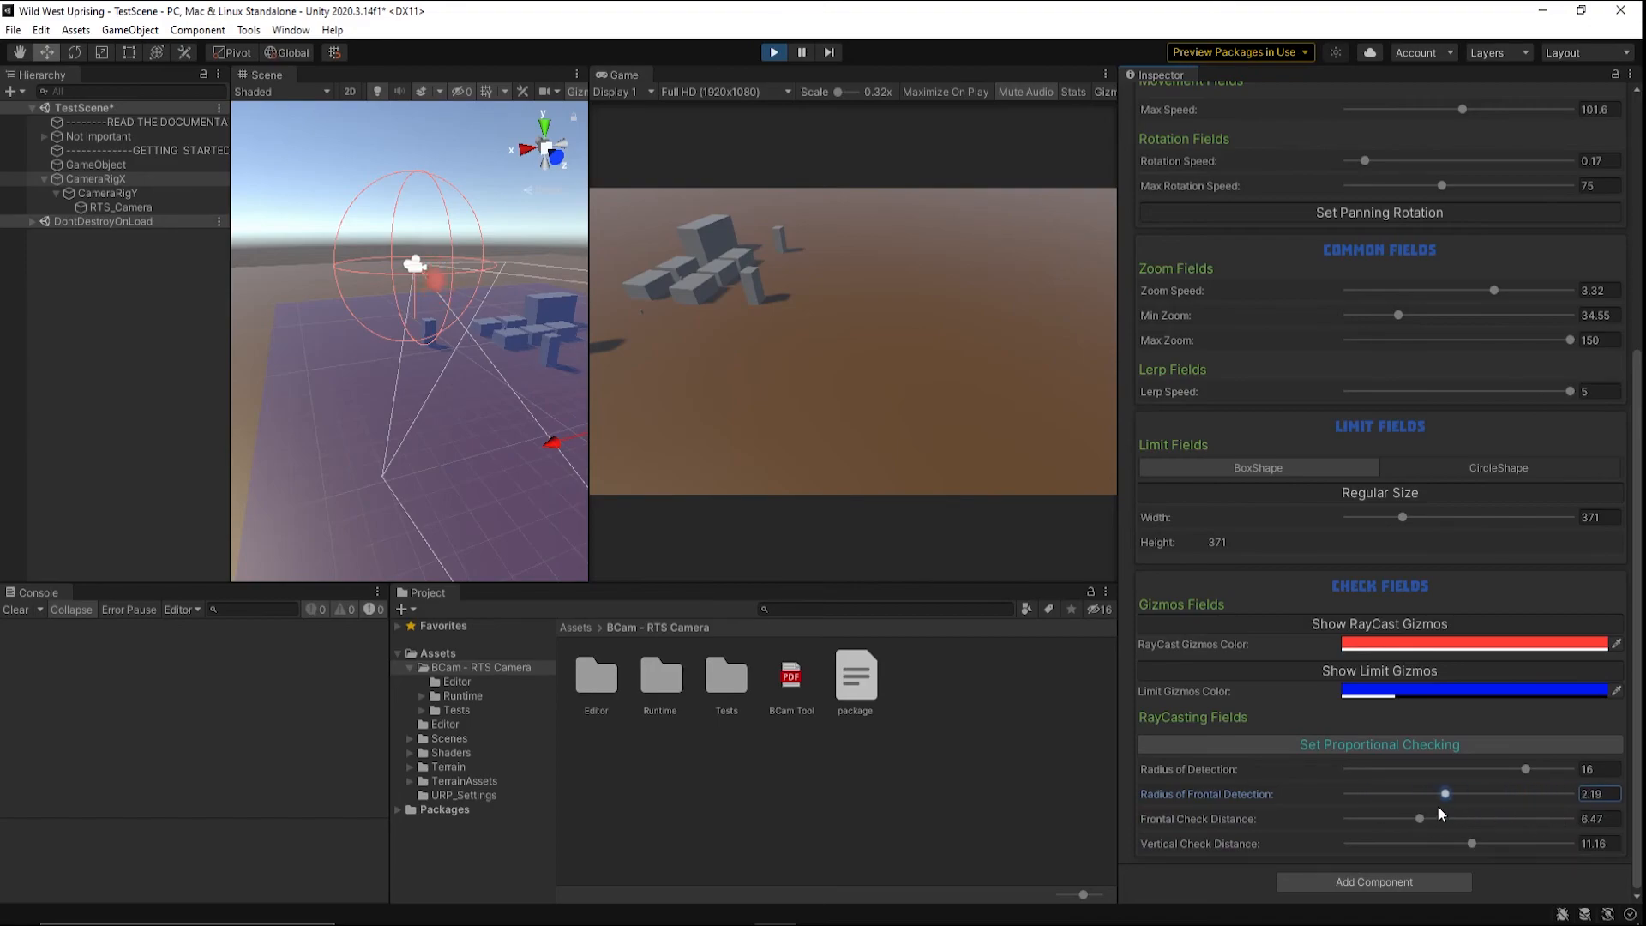
{"action": "left_click_drag", "start_coordinate": [1529, 805], "coordinate": [1446, 805]}
{"action": "left_click_drag", "start_coordinate": [1421, 819], "coordinate": [1400, 847]}
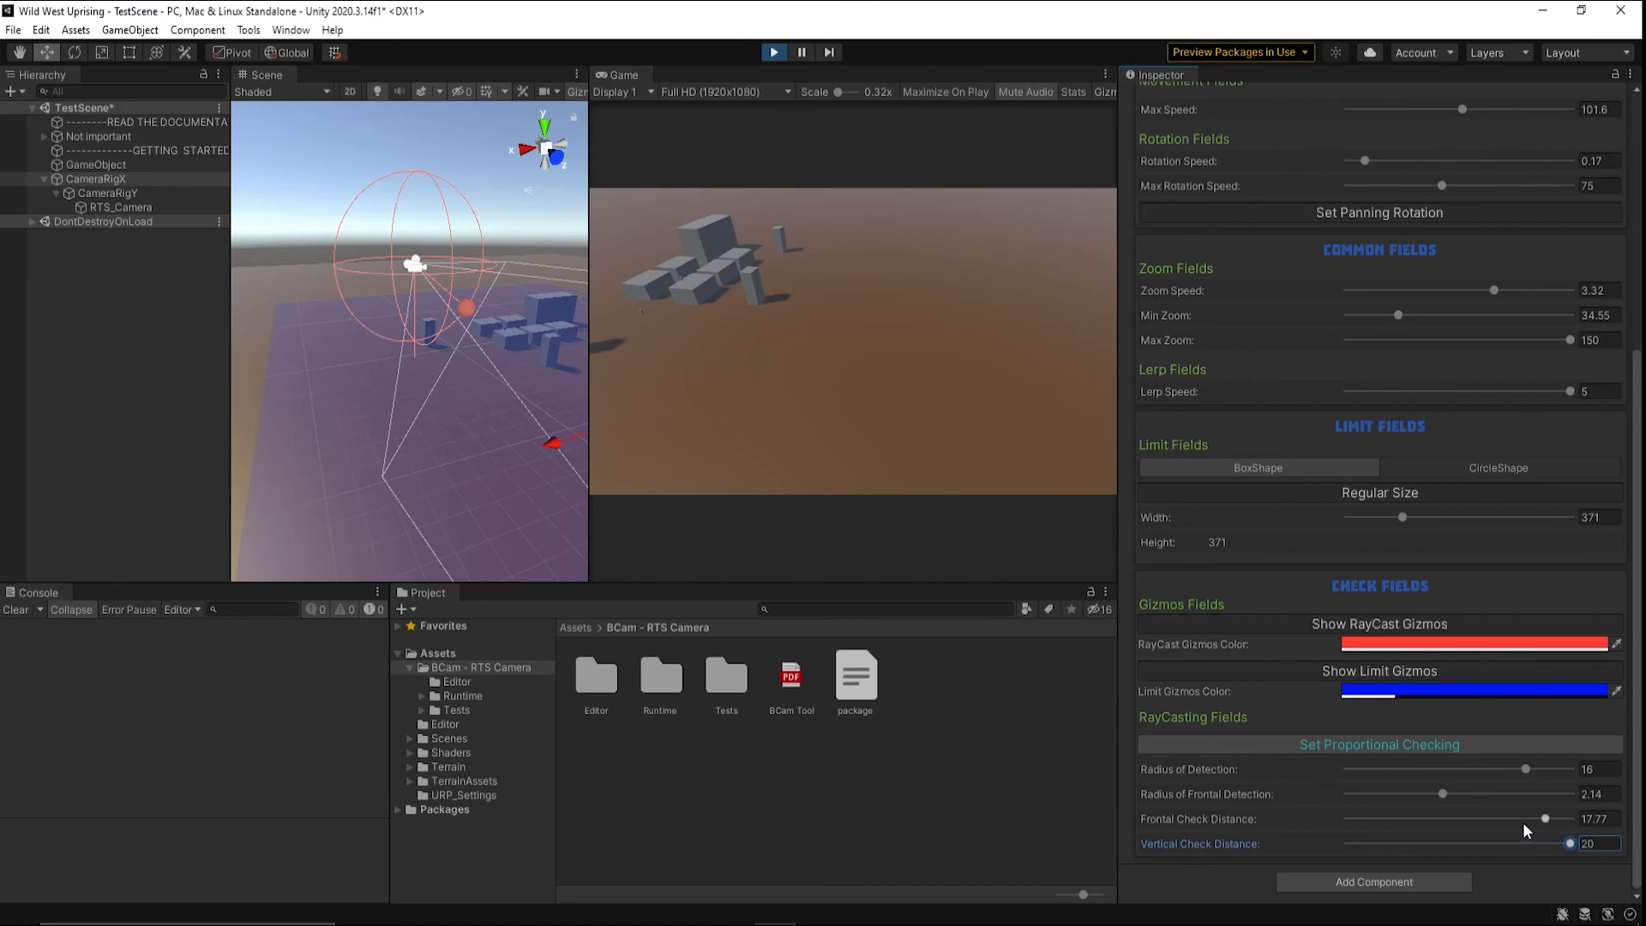
- Restore the Camera Controller's default values and return the camera rig to its original position
{"action": "scroll", "coordinate": [1523, 821], "scroll_direction": "up", "scroll_amount": 5}
{"action": "left_click", "coordinate": [1506, 255]}
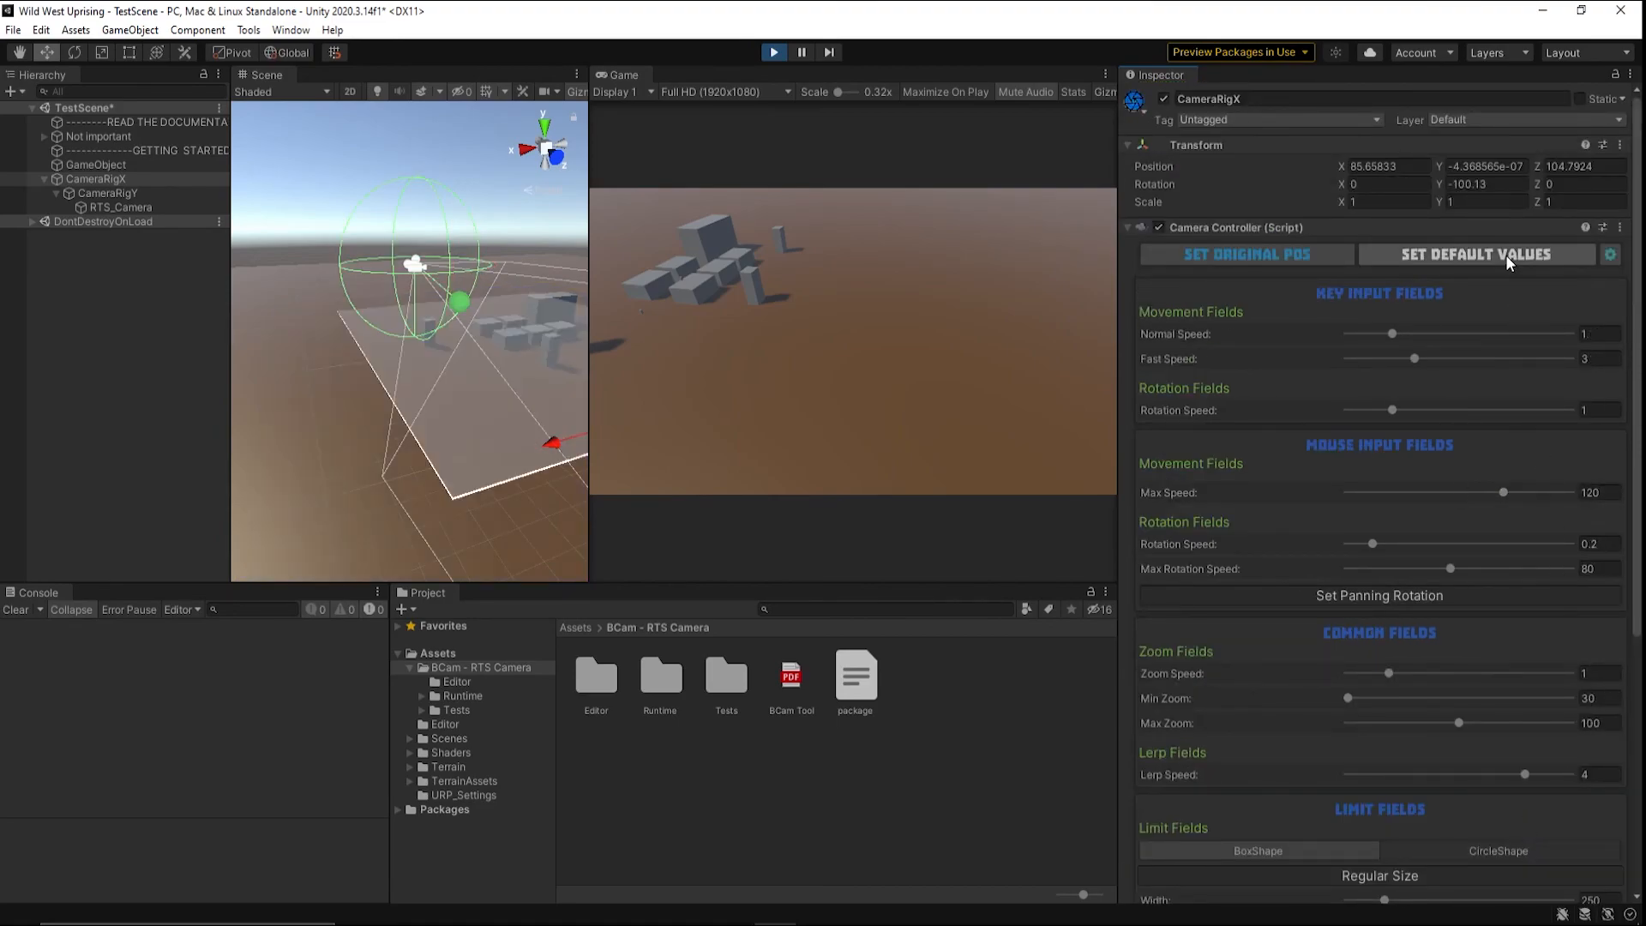
{"action": "right_click_drag", "start_coordinate": [402, 390], "coordinate": [706, 427]}
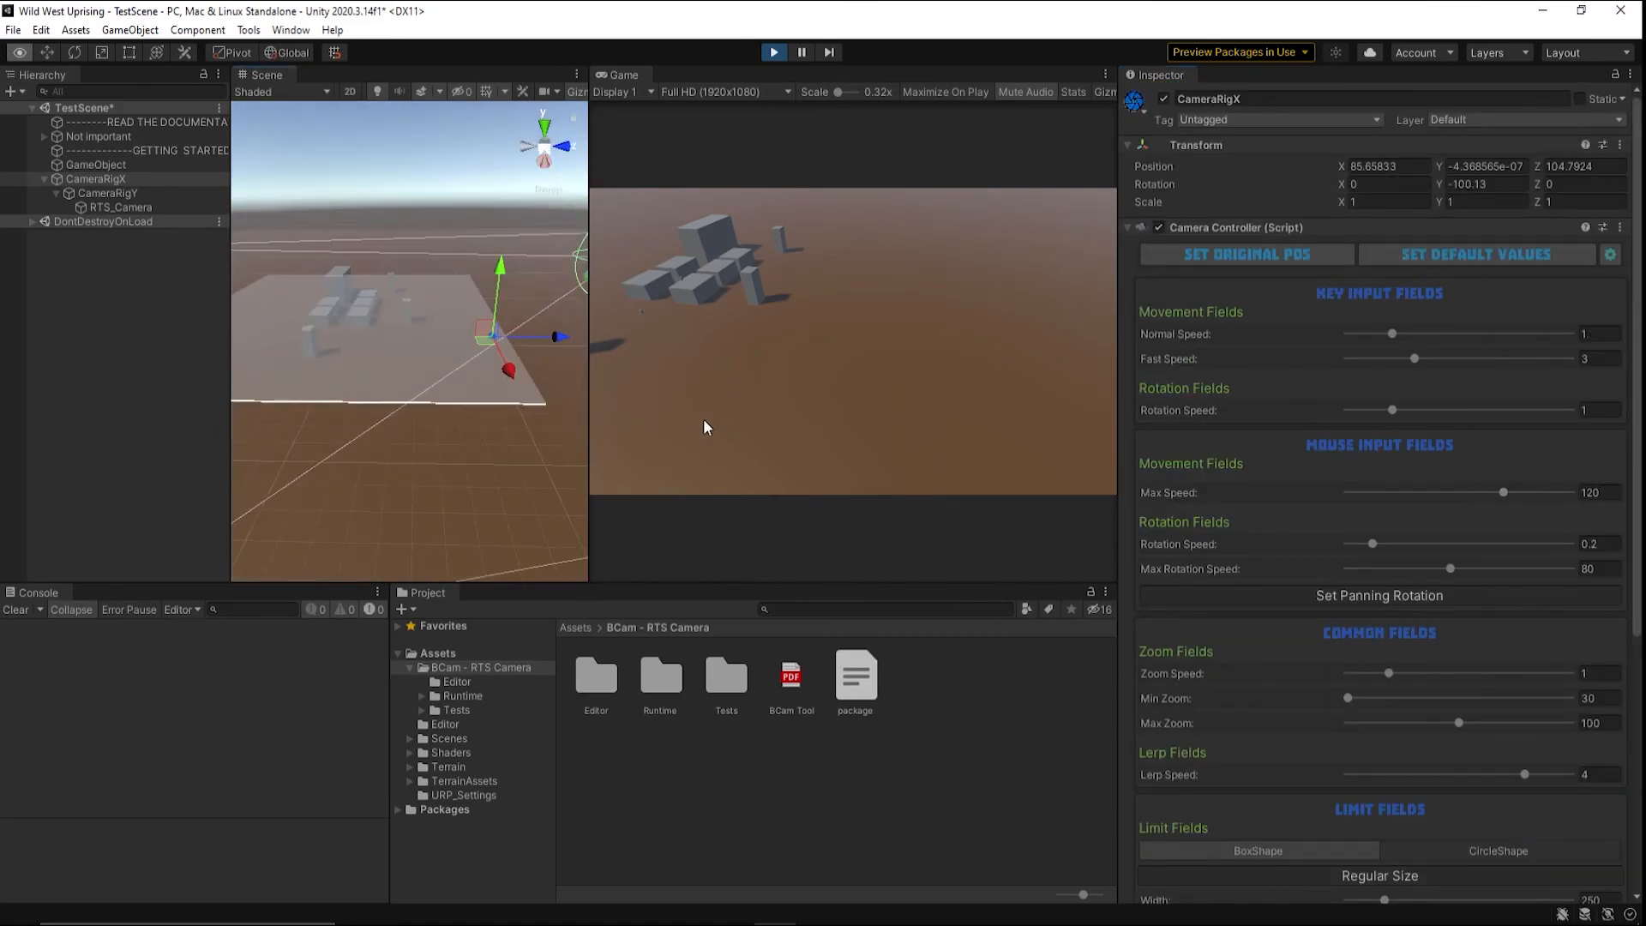
{"action": "left_click", "coordinate": [1190, 259]}
{"action": "right_click_drag", "start_coordinate": [369, 326], "coordinate": [600, 403]}
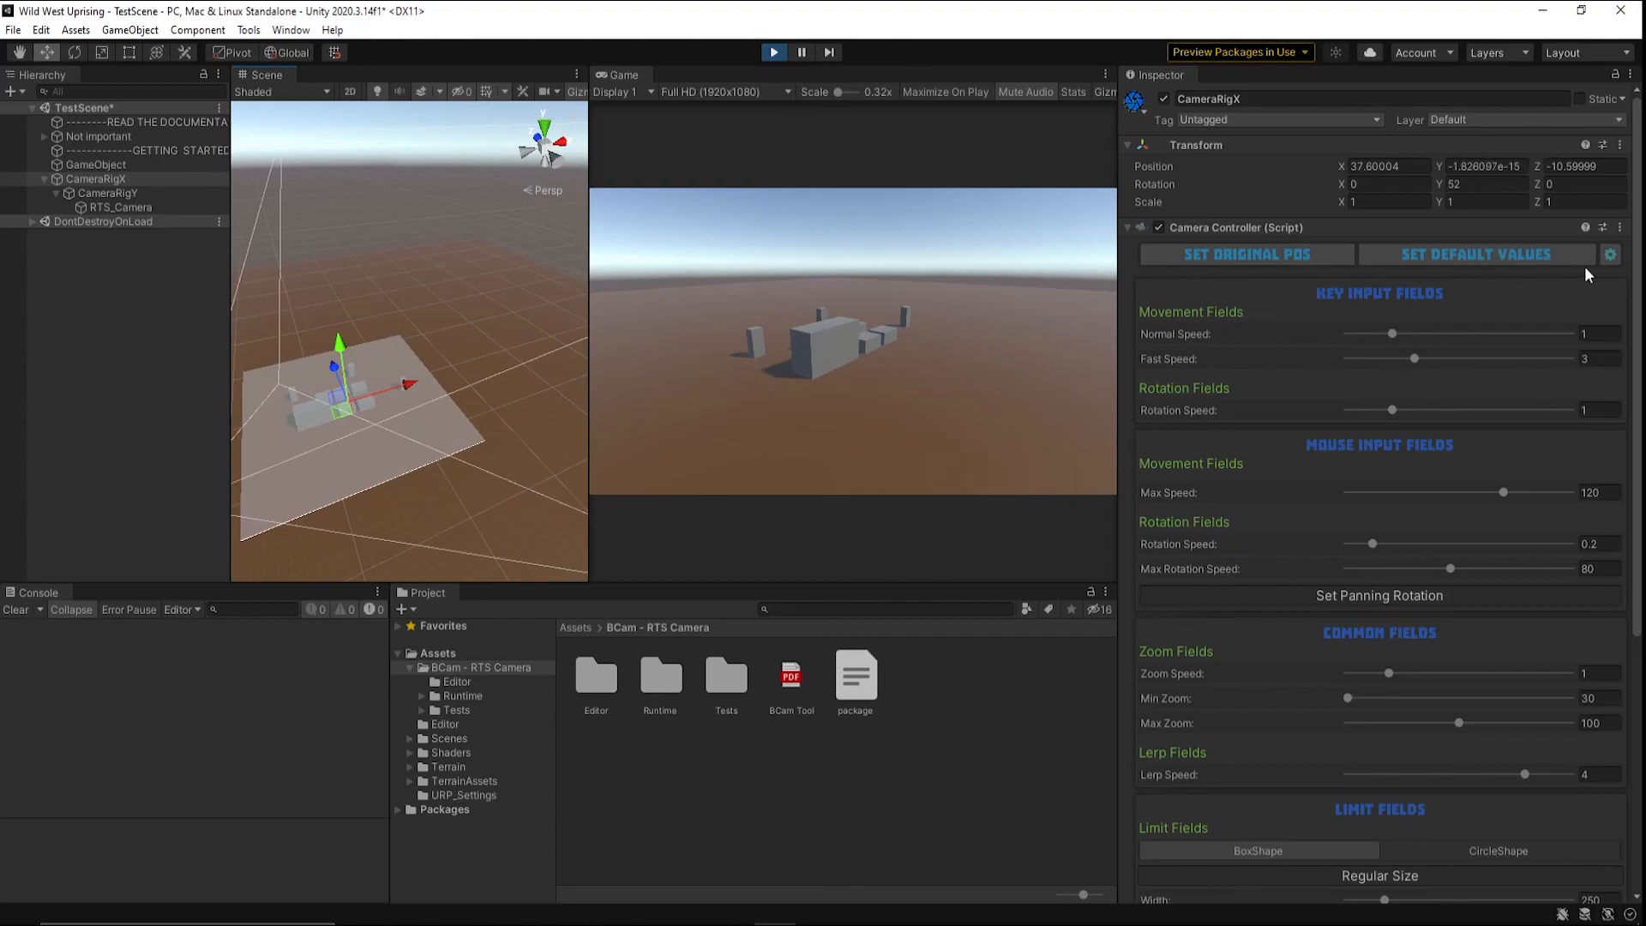
- Apply the default location in the Camera Controller's settings window, move the camera rig to it and exit play mode
{"action": "left_click", "coordinate": [1610, 258]}
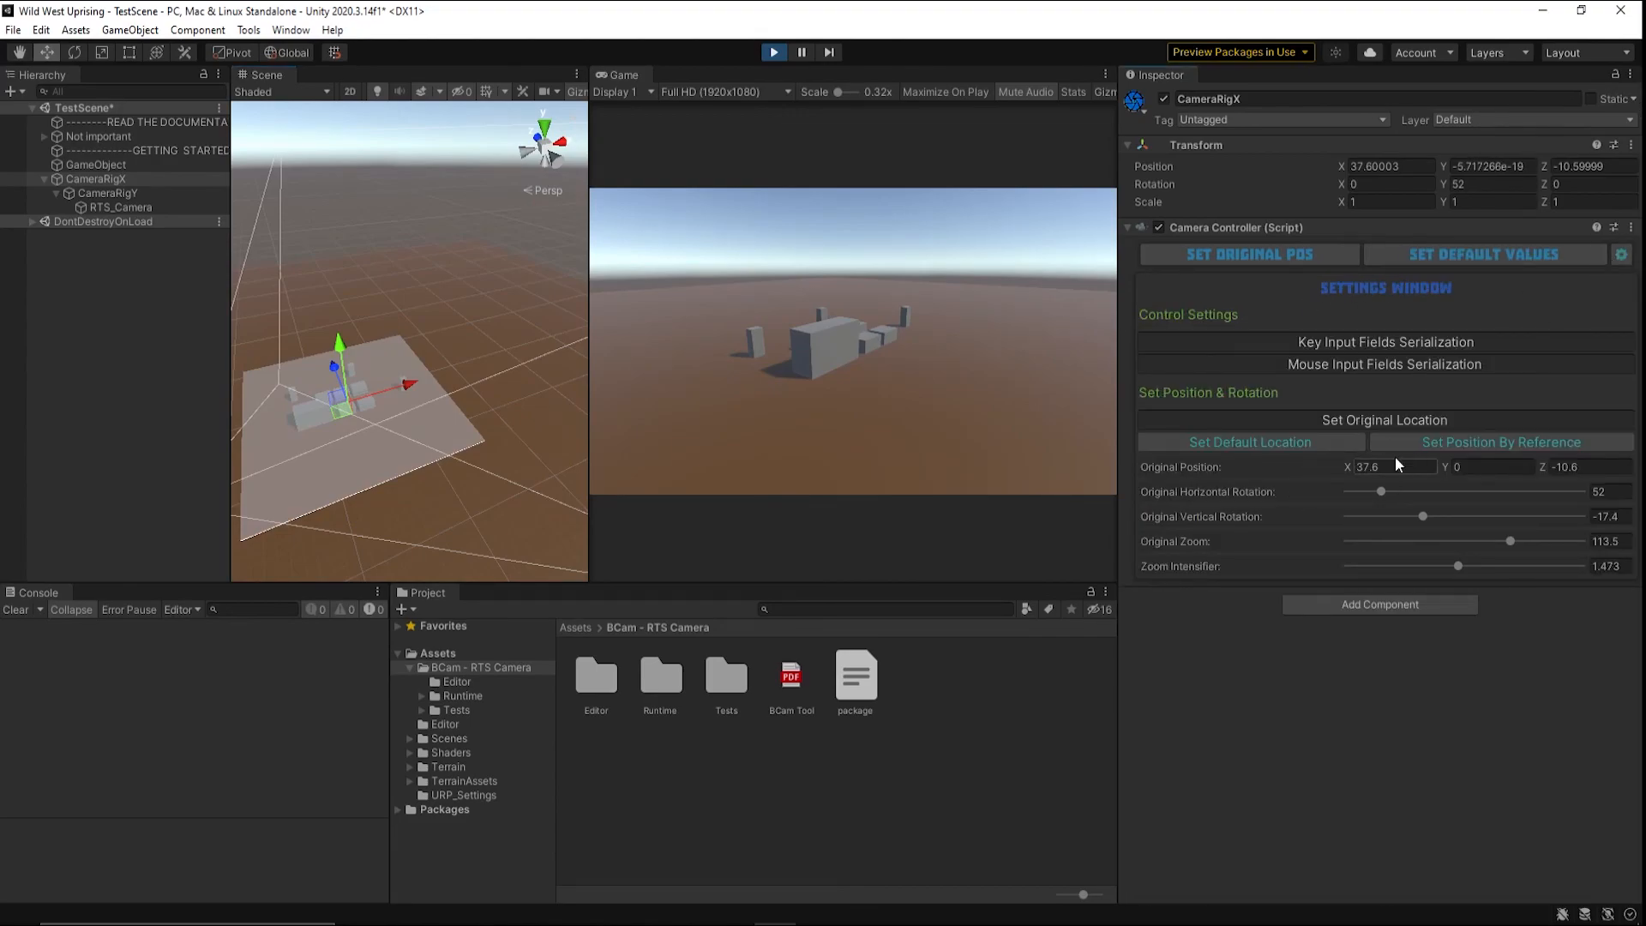
{"action": "left_click", "coordinate": [1318, 447]}
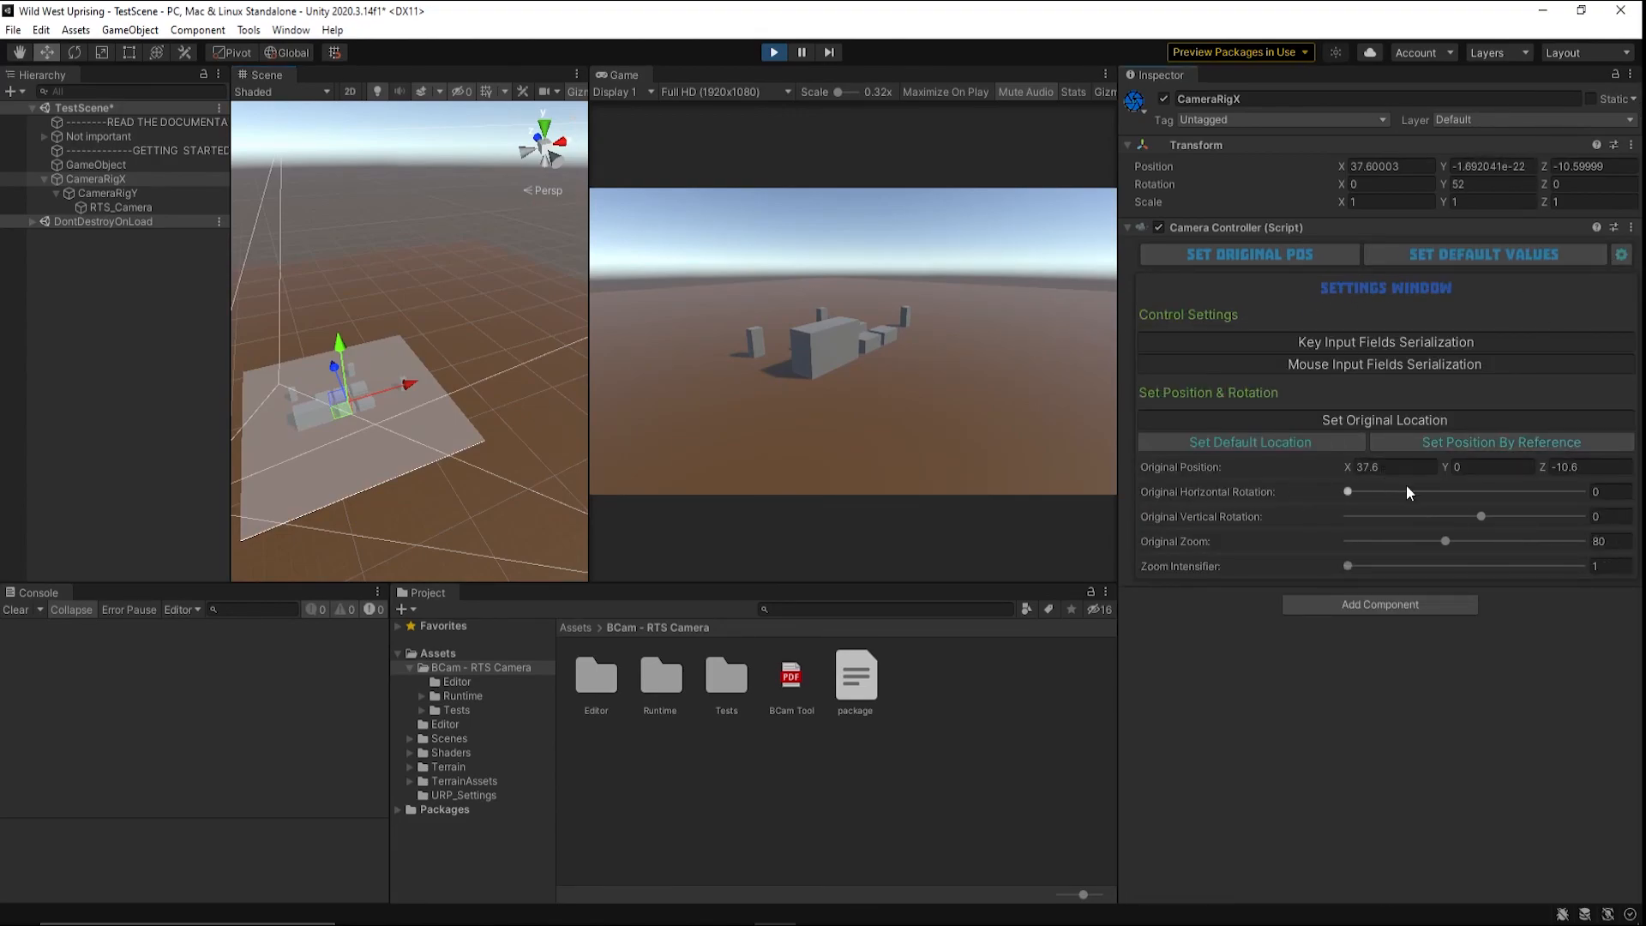
{"action": "left_click", "coordinate": [1338, 256]}
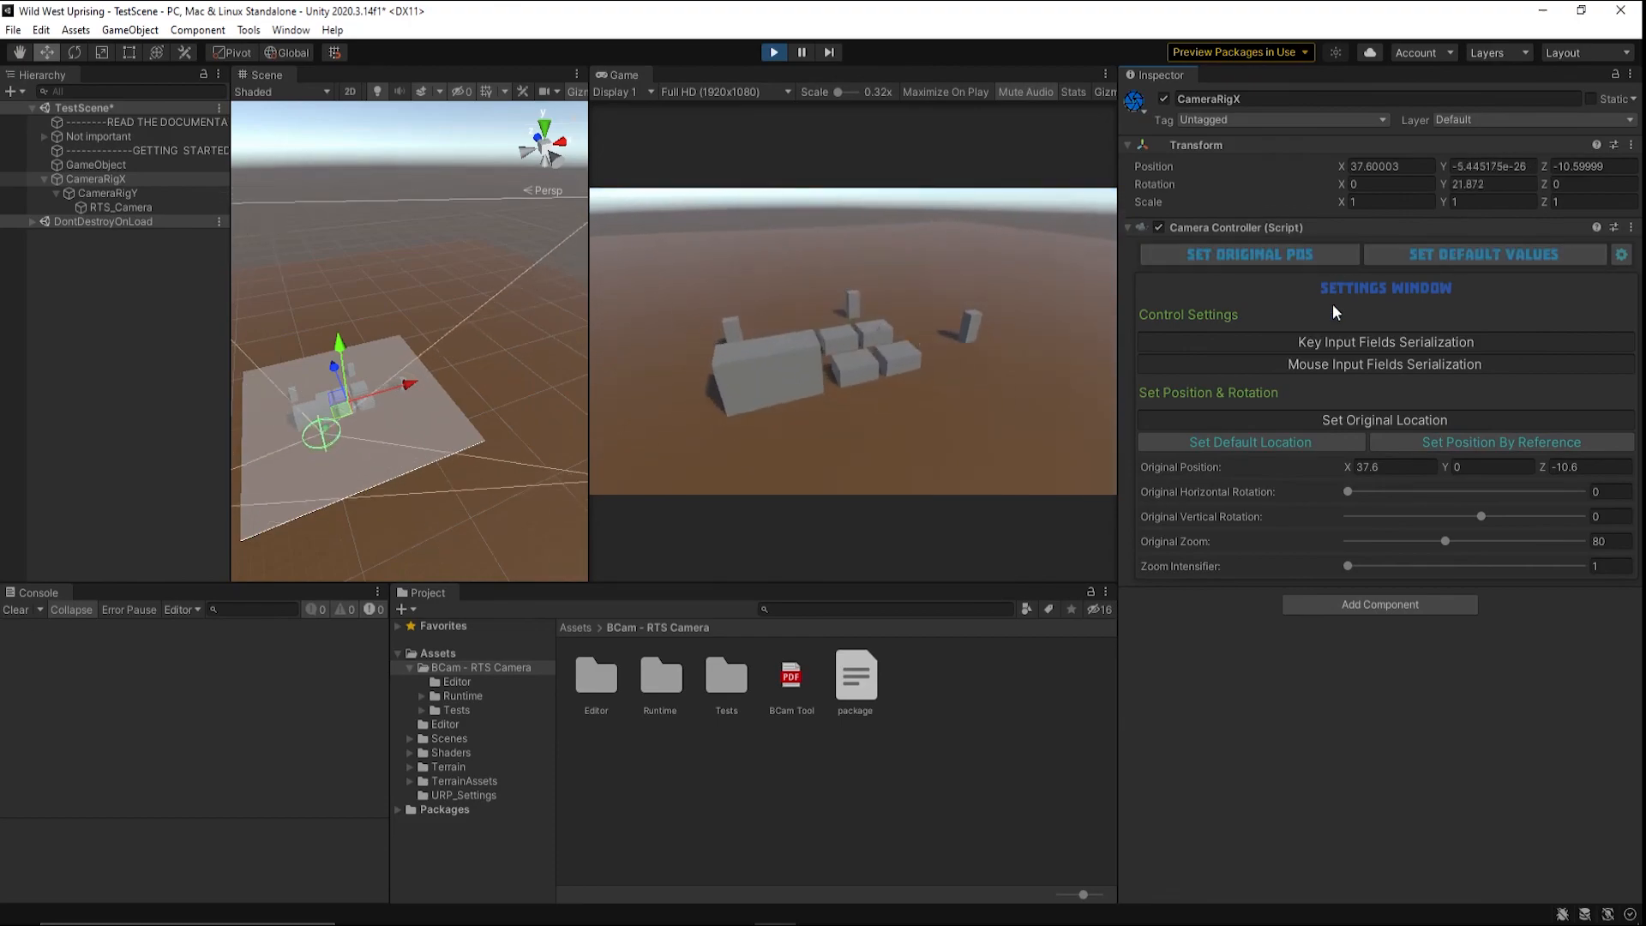
{"action": "left_click_drag", "start_coordinate": [492, 361], "coordinate": [433, 403], "text": "alt"}
{"action": "scroll", "coordinate": [472, 369], "scroll_direction": "up", "scroll_amount": 5}
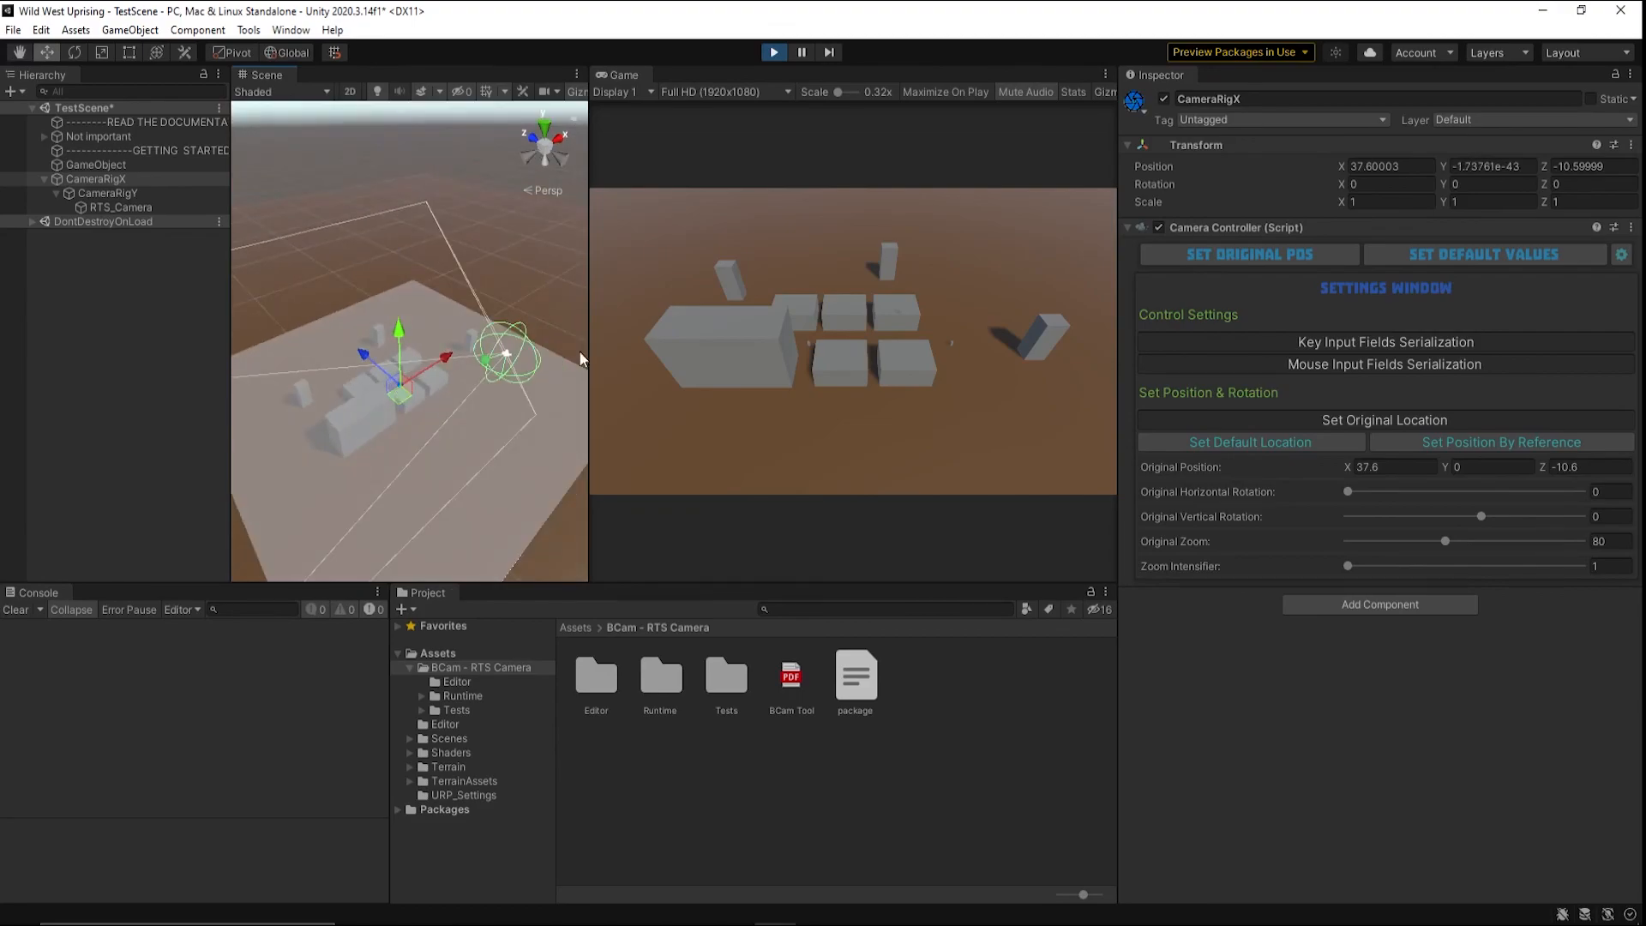
{"action": "left_click", "coordinate": [772, 53]}
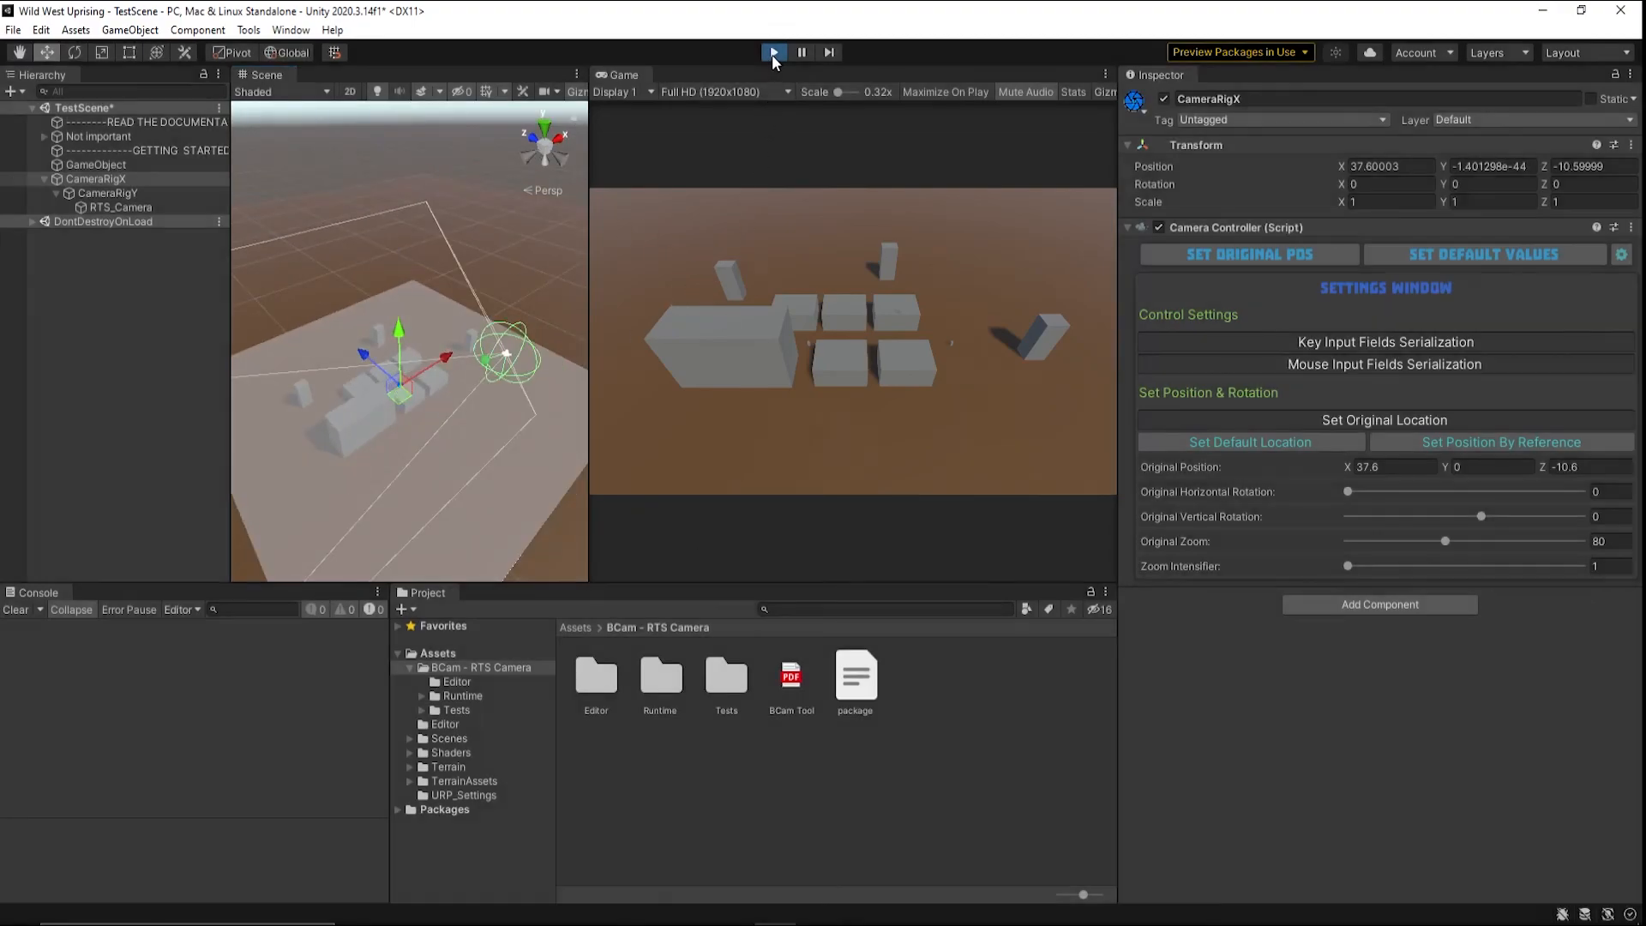